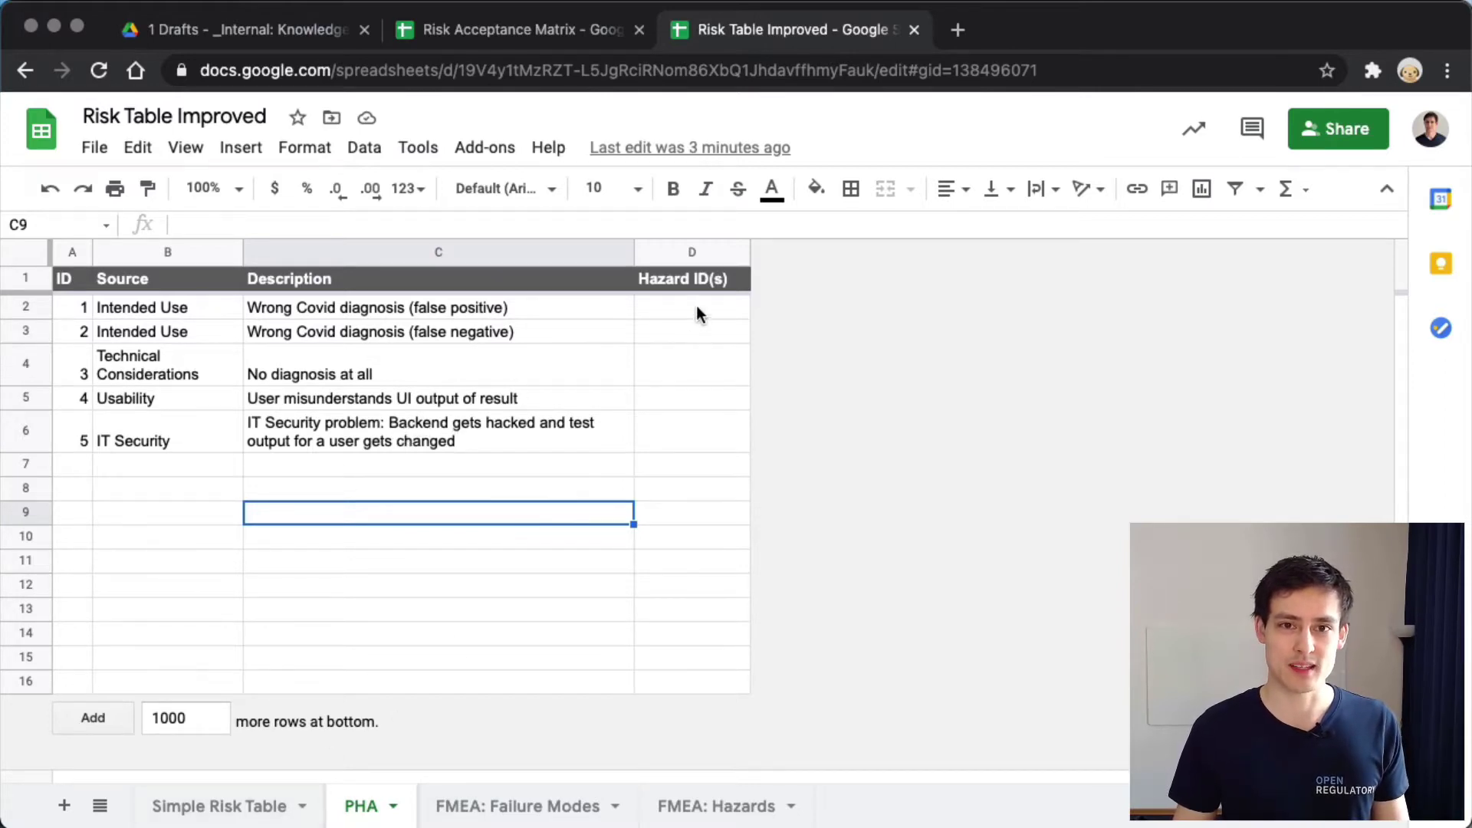
Review the PHA, Simple Risk Table and FMEA: Failure Modes sheets to see how the risk data is structured
left_click_drag(697, 307, 666, 427)
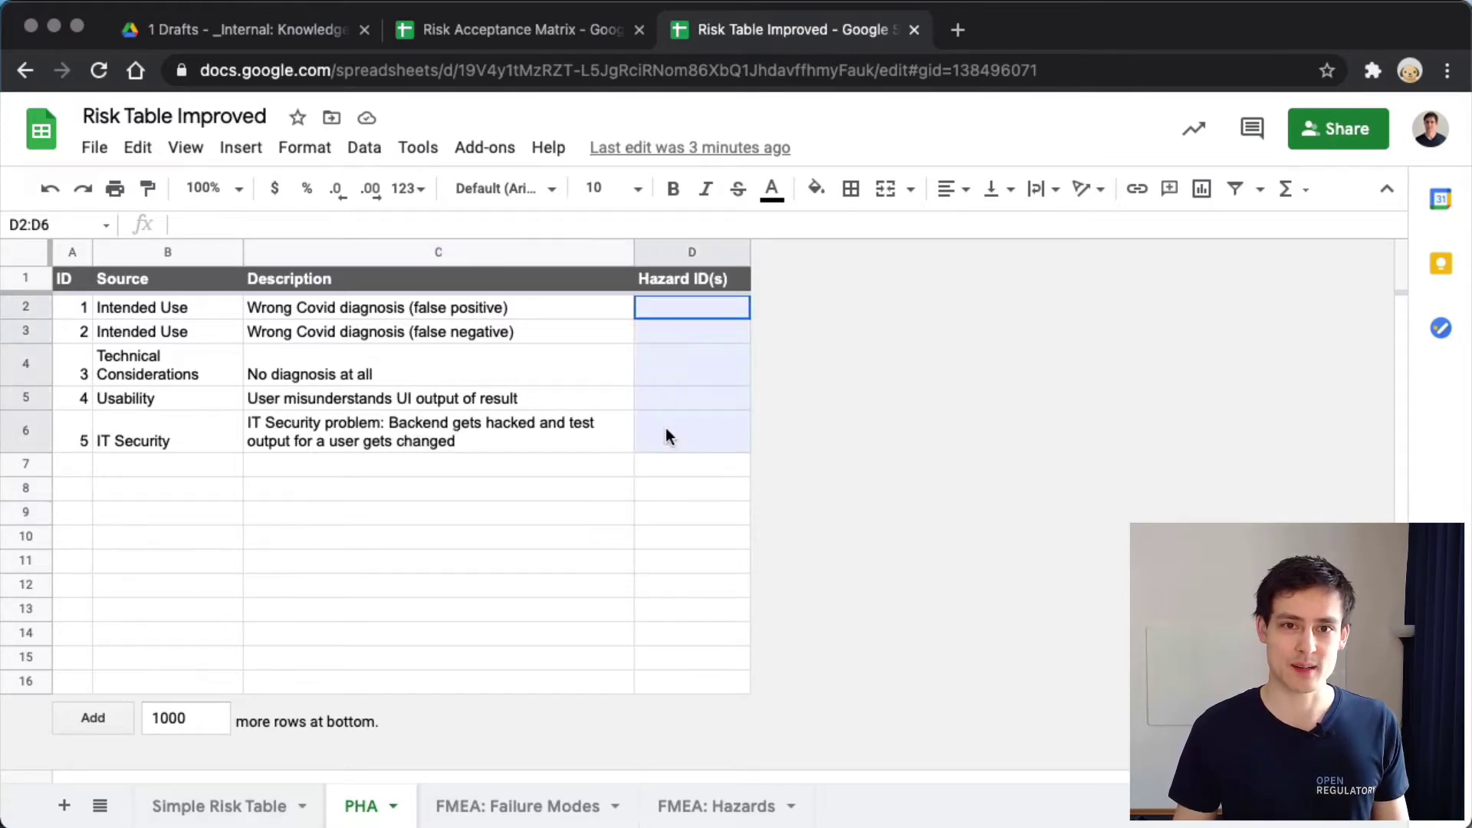
left_click(232, 806)
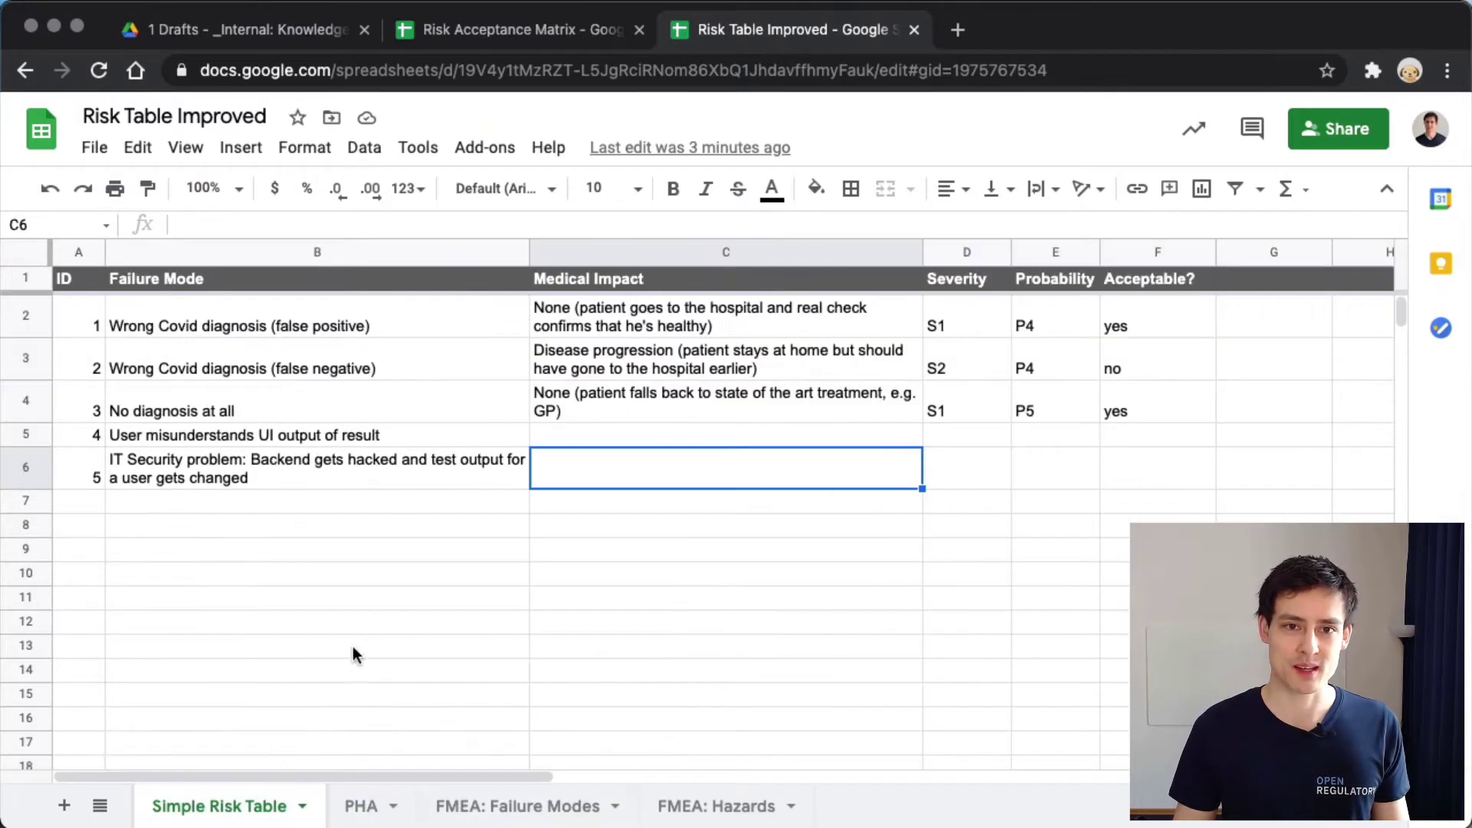
left_click(379, 623)
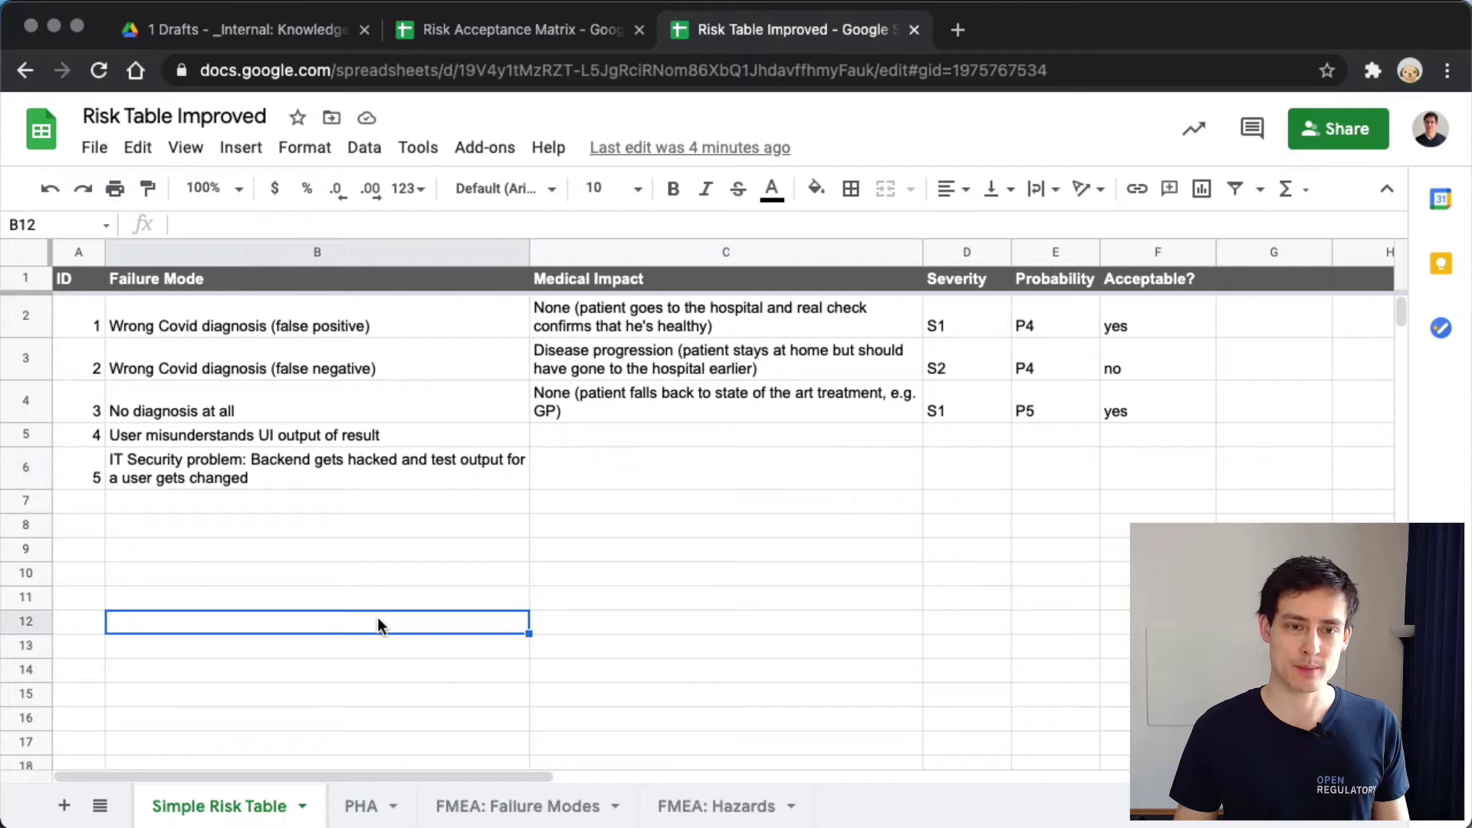
scroll(375, 522, "right", 5)
scroll(375, 521, "left", 5)
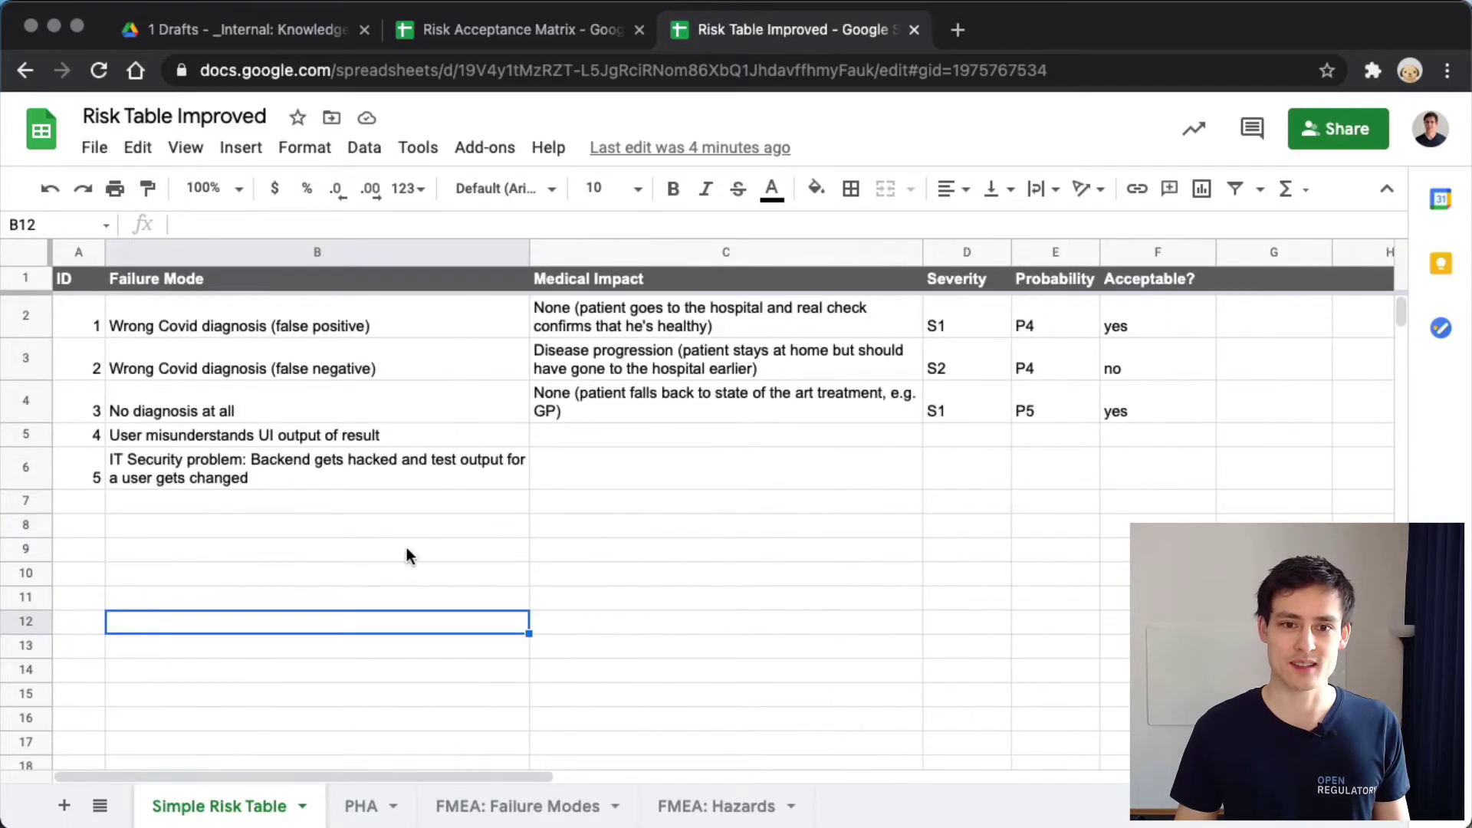
left_click(524, 811)
left_click(273, 812)
left_click(497, 810)
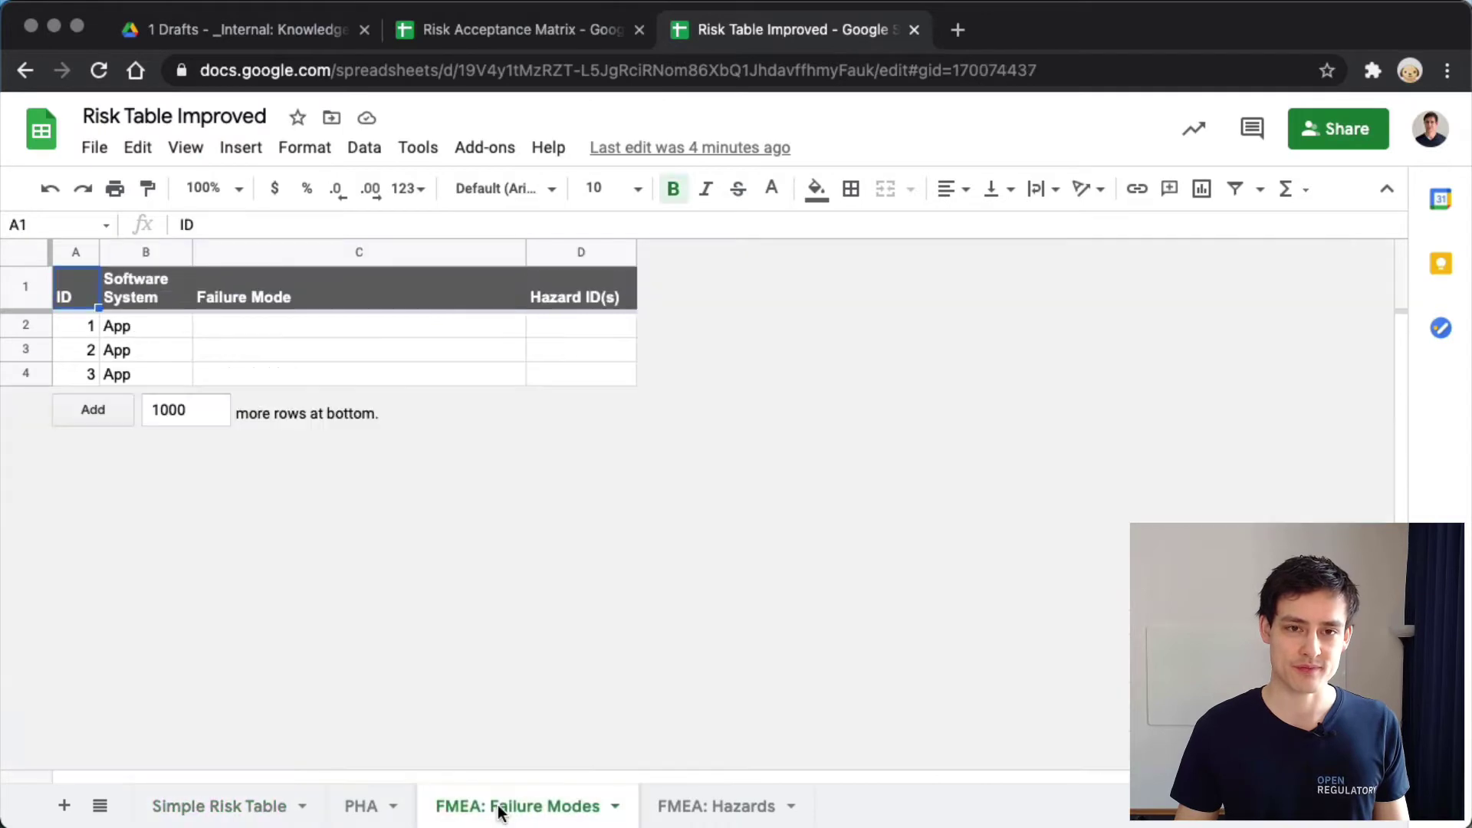
Move the FMEA: Hazards sheet ahead of the FMEA: Failure Modes sheet
left_click(721, 798)
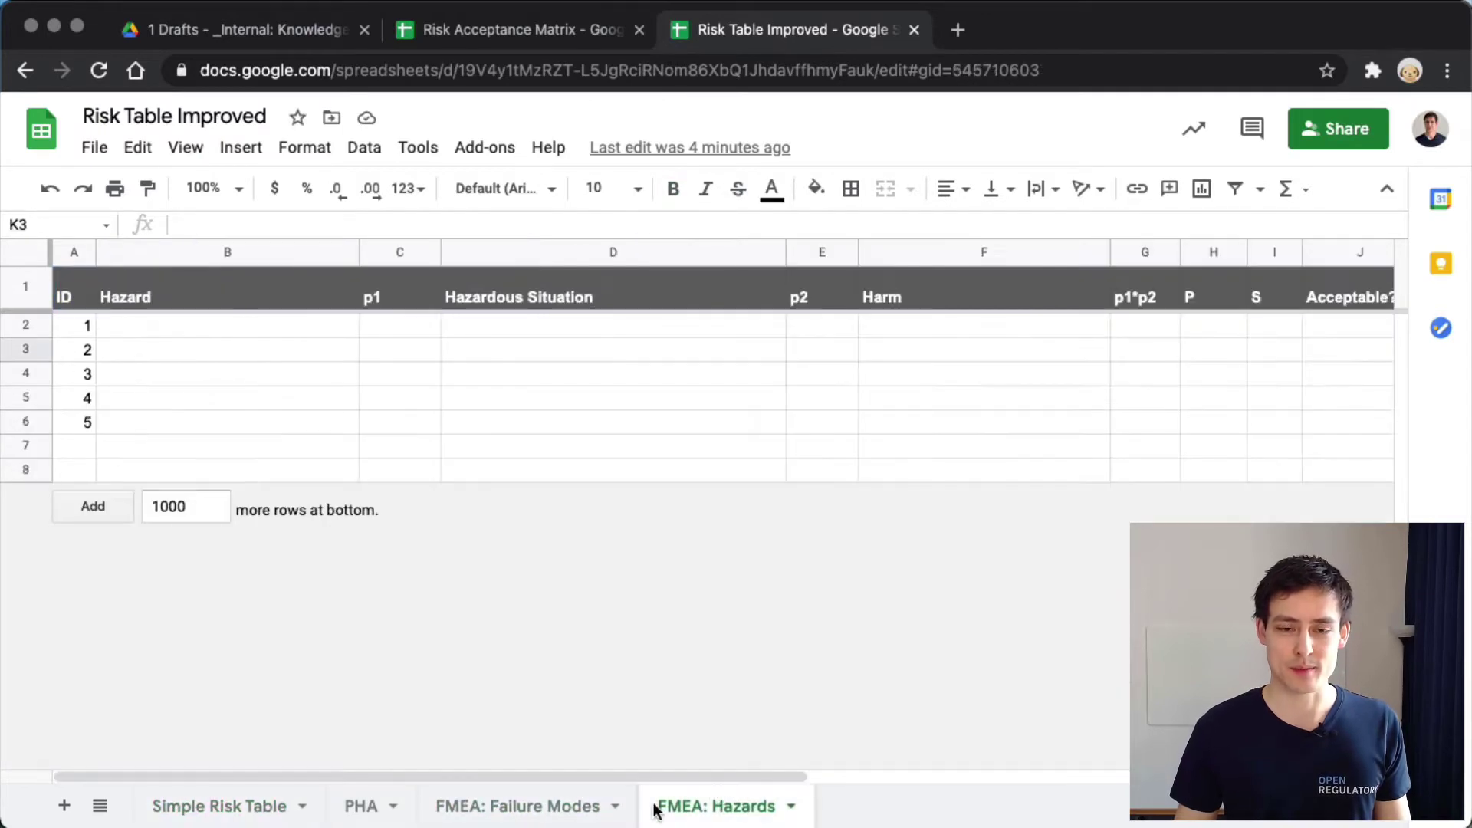
left_click_drag(690, 805, 488, 800)
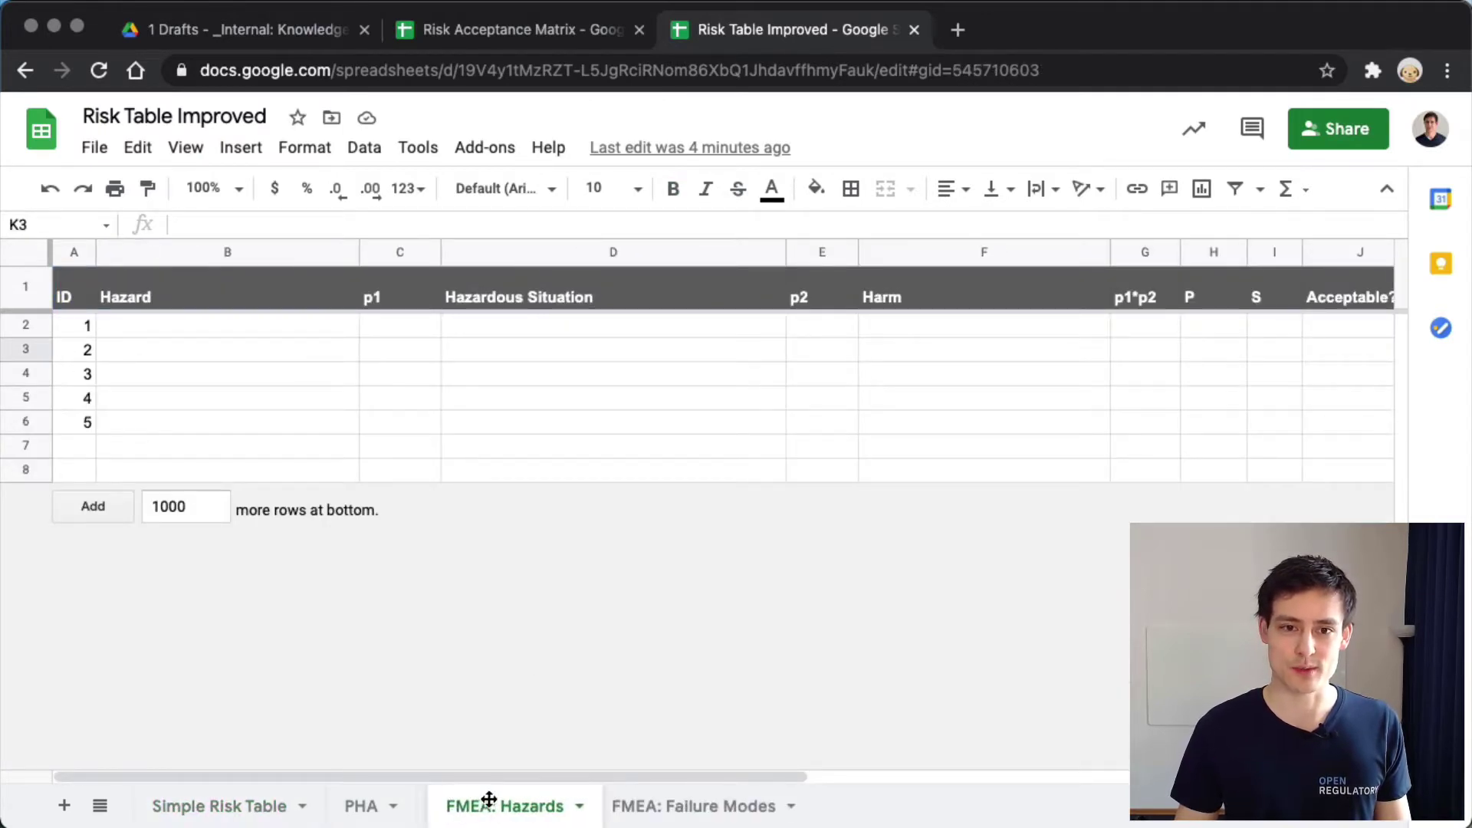
Examine the Hazard, Hazardous Situation and Harm columns and the p1 column of the FMEA: Hazards sheet
left_click(278, 374)
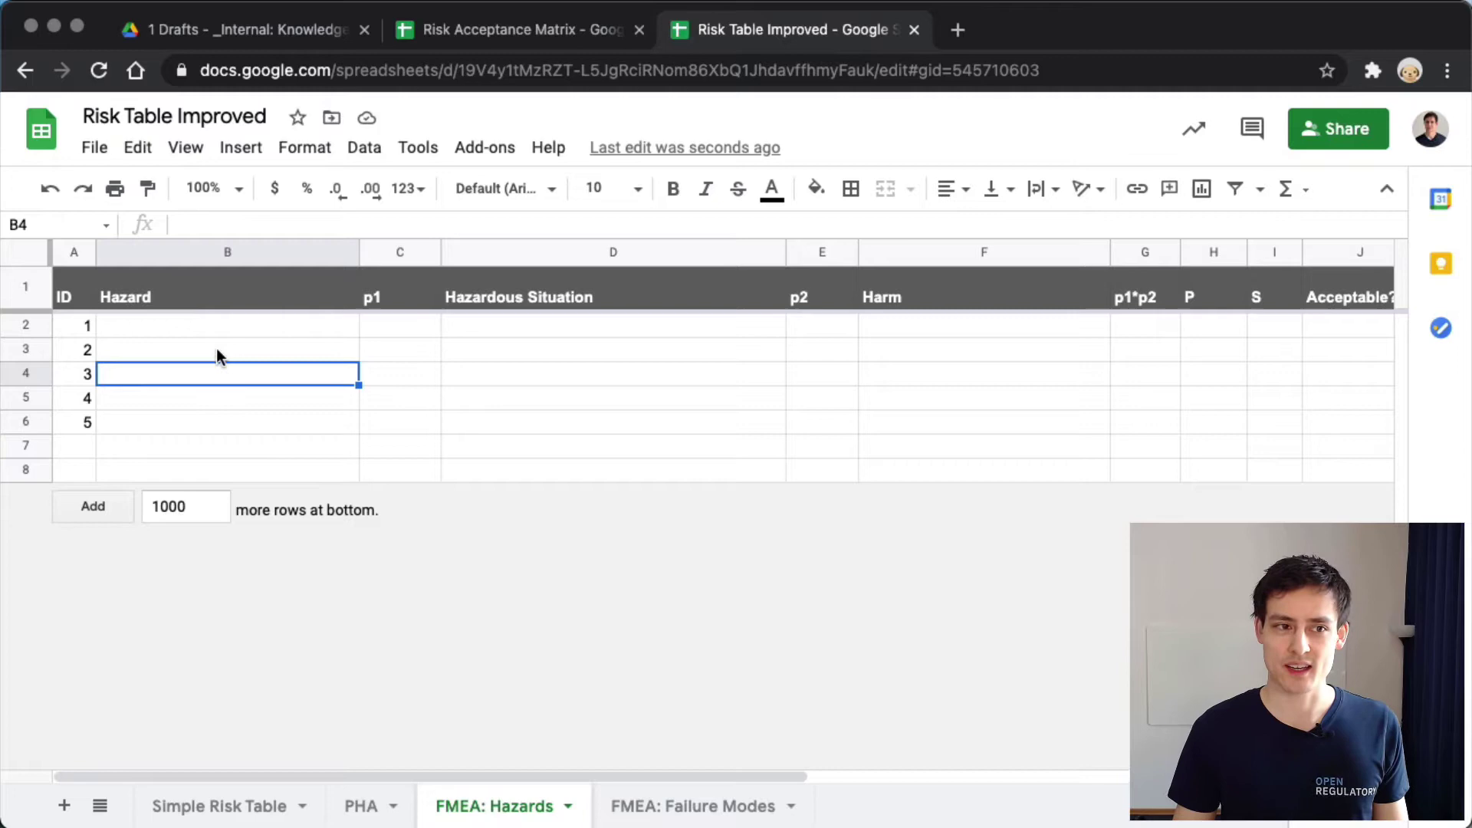
left_click(270, 293)
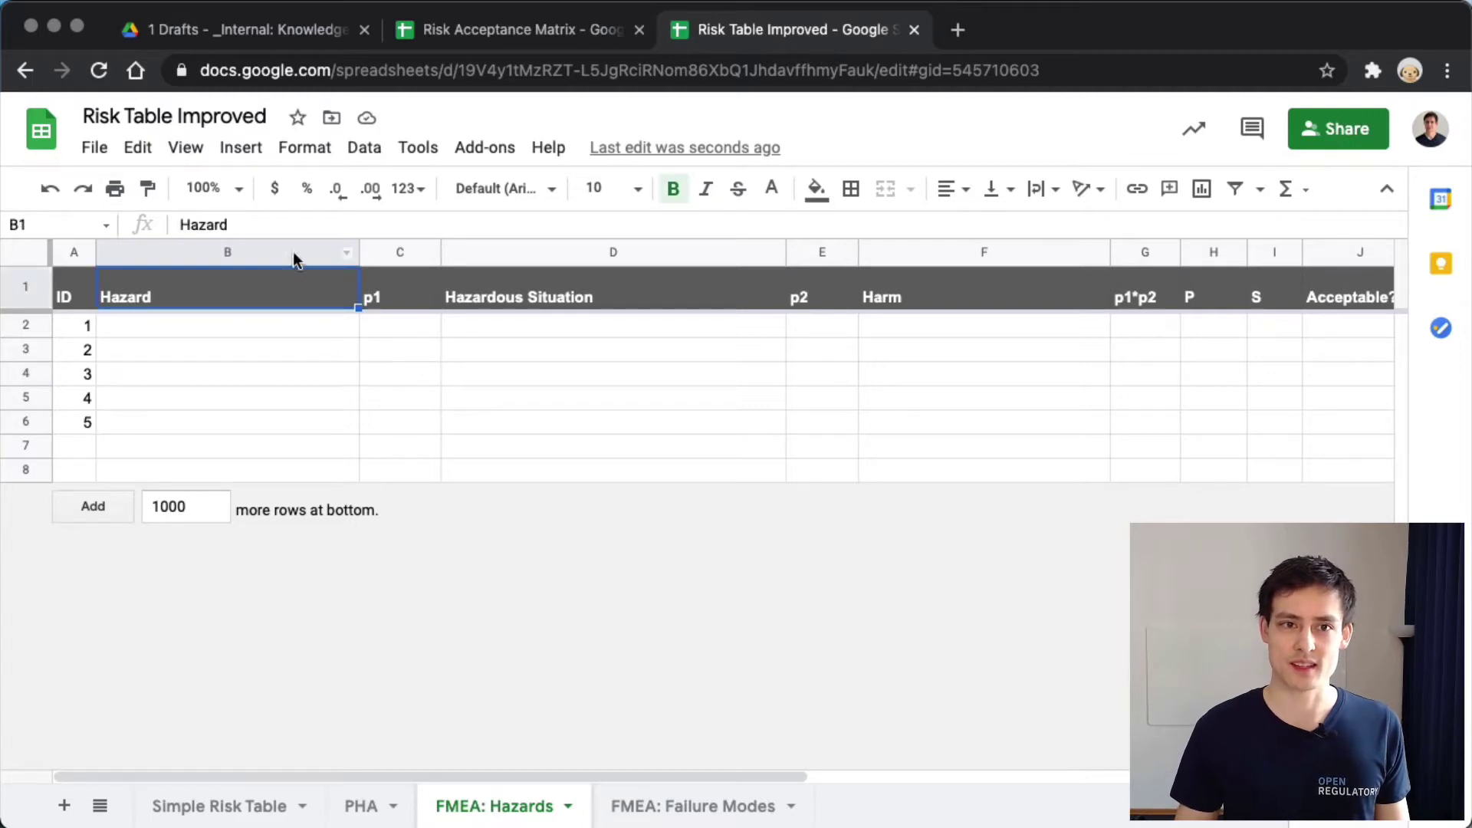
left_click(293, 252)
left_click(526, 253)
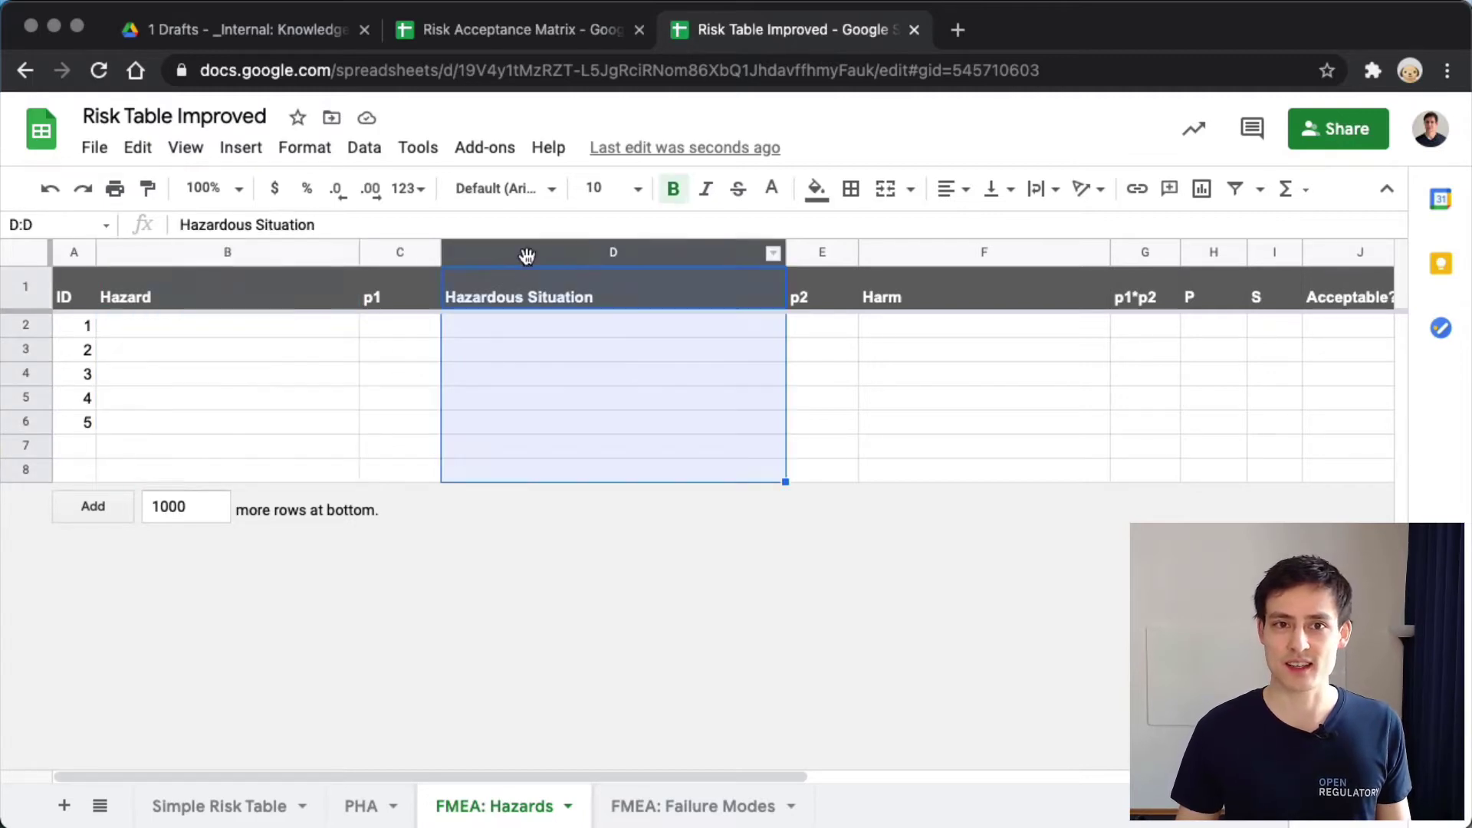
left_click(970, 253)
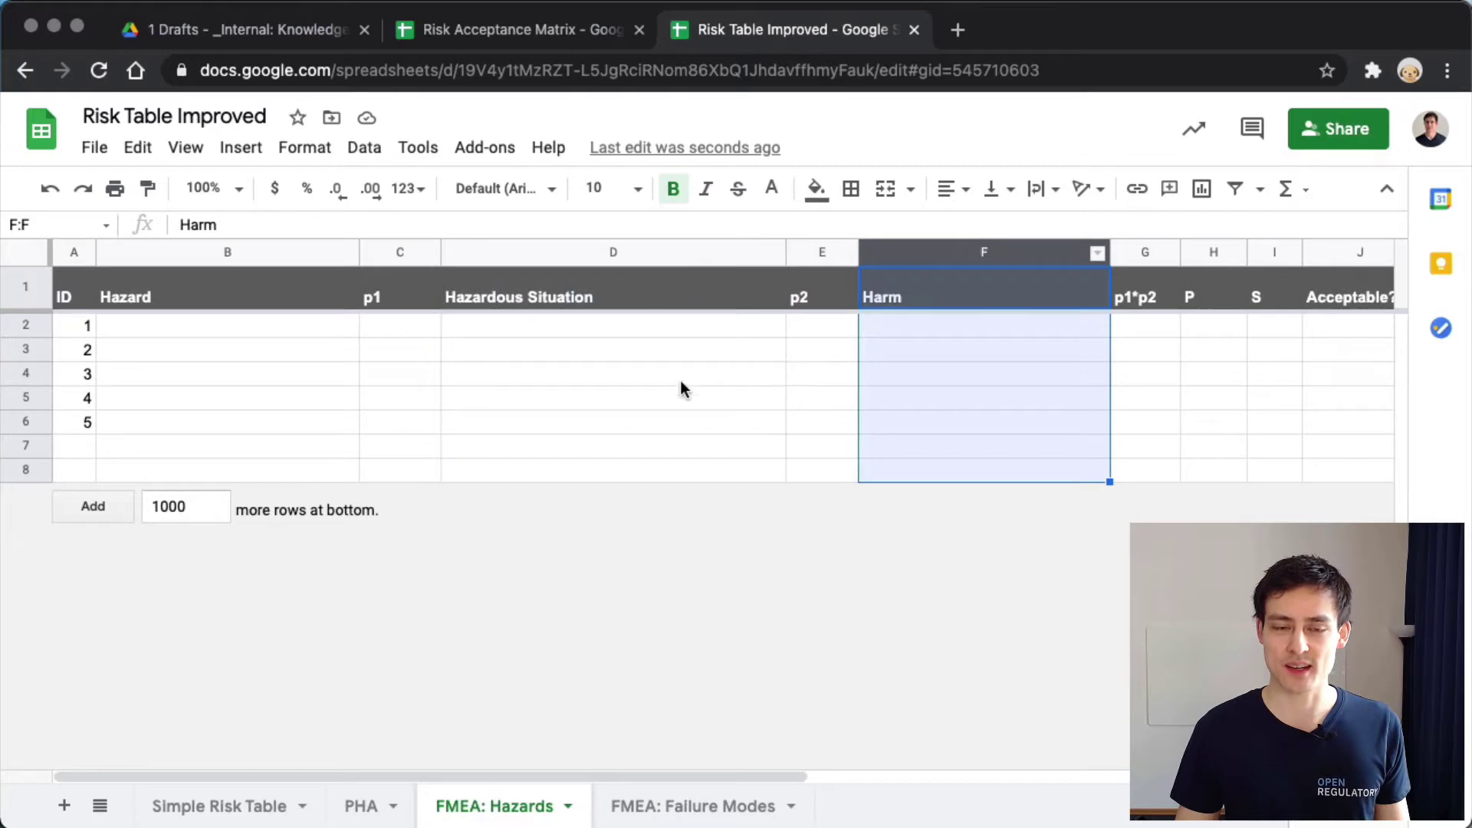
left_click(427, 357)
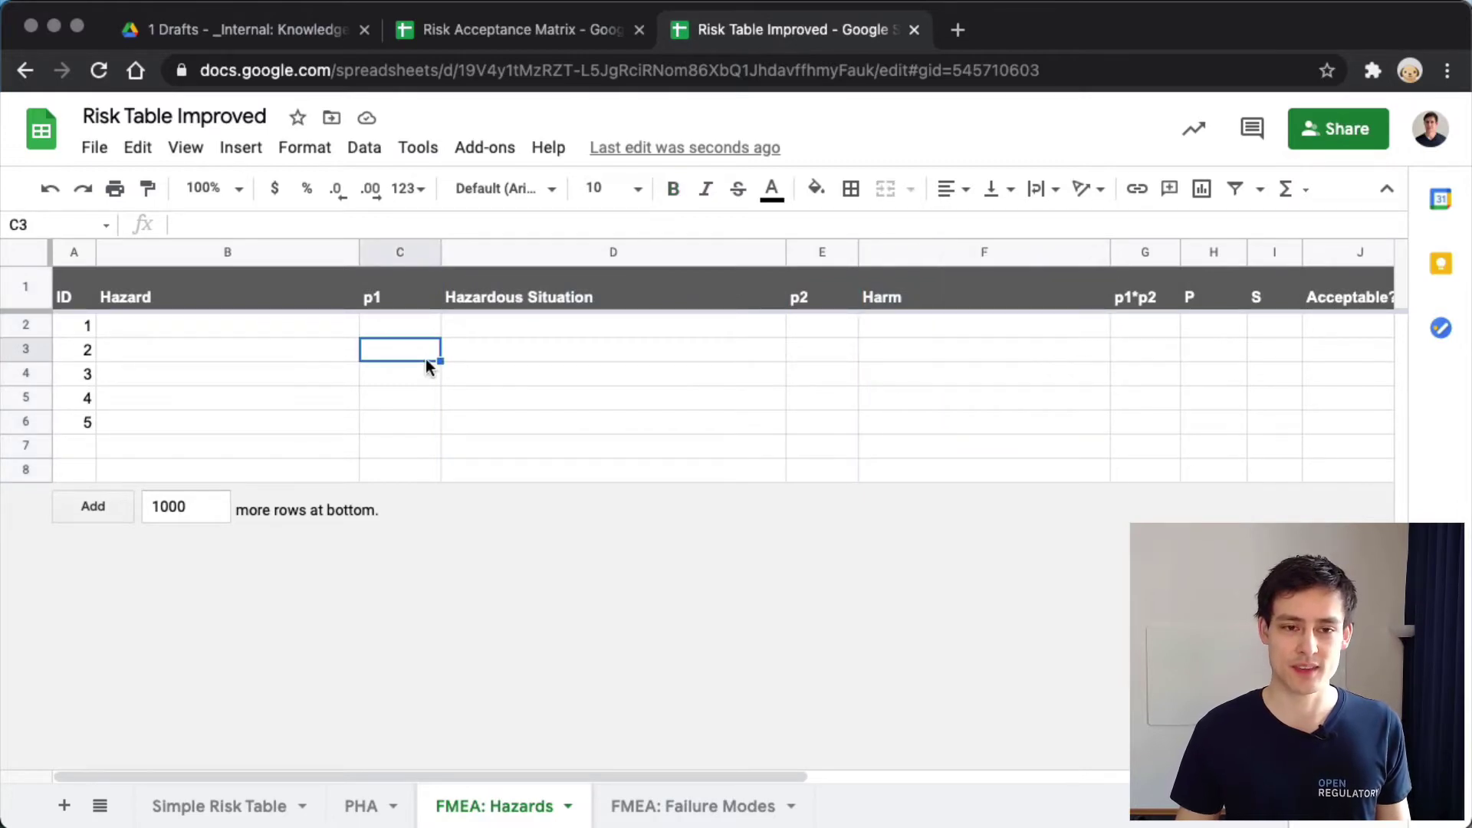
left_click(299, 384)
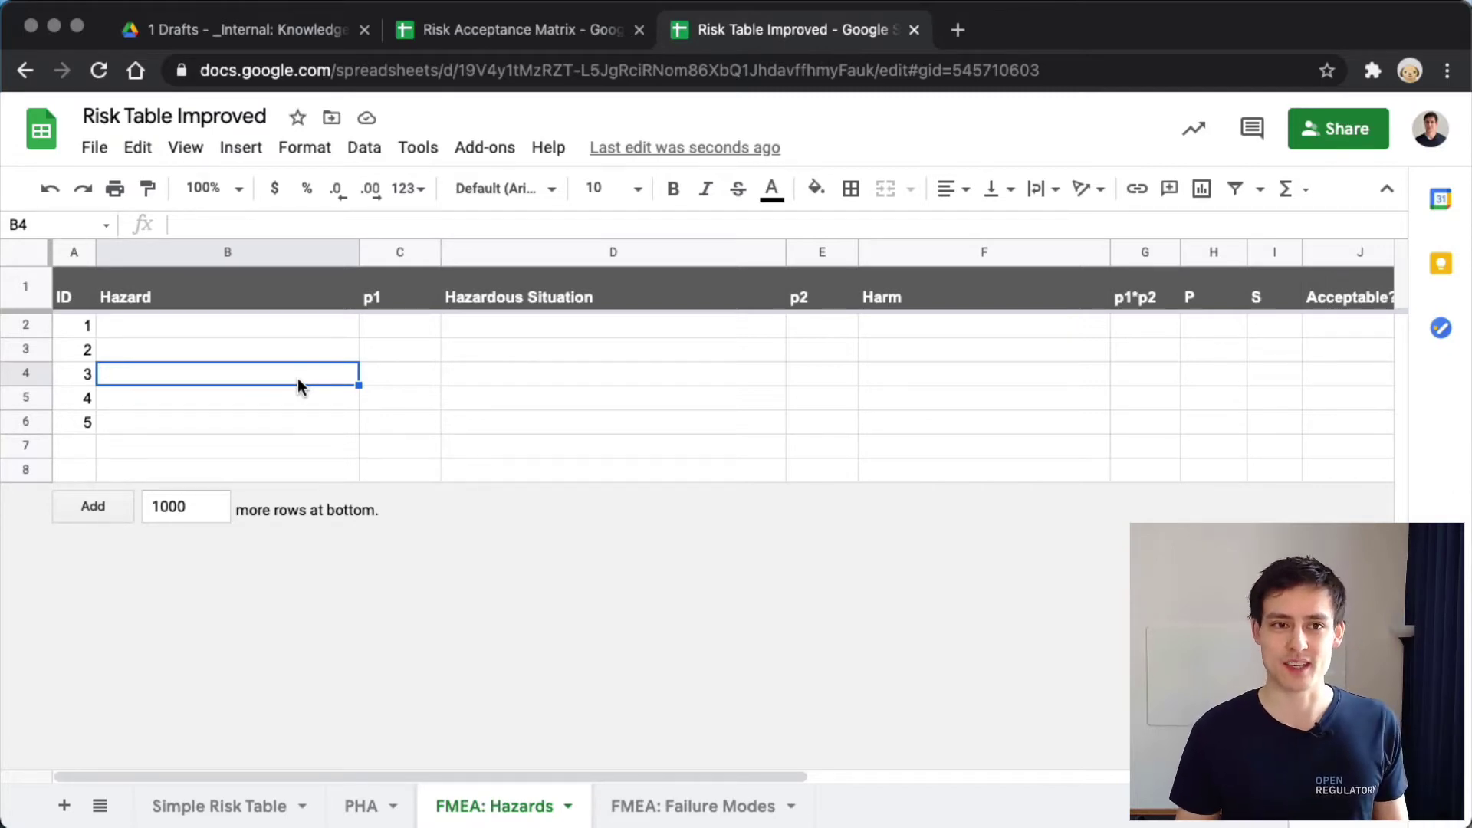
left_click(281, 350)
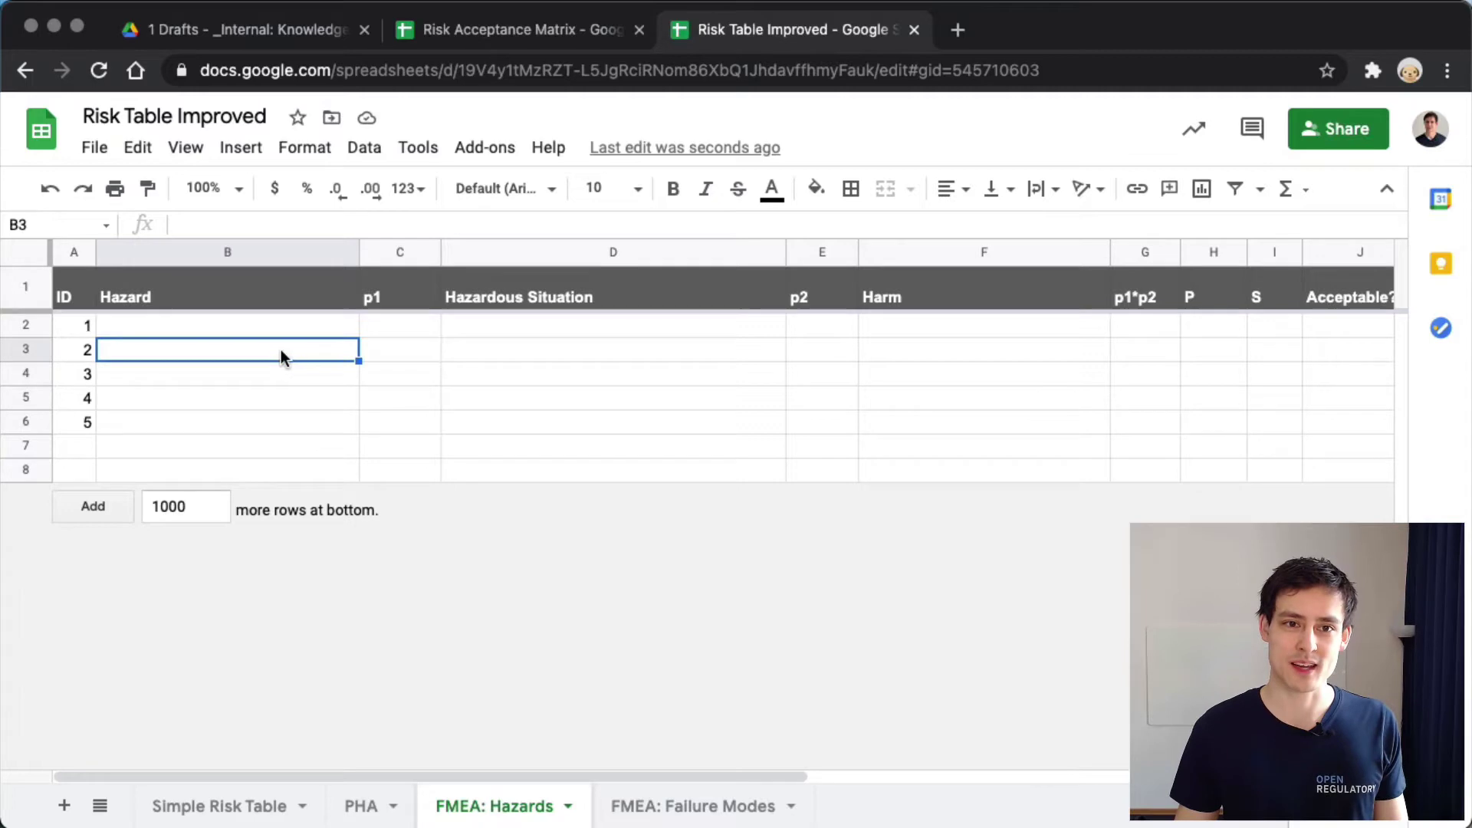
Enter the first failure mode from the Simple Risk Table, "Wrong Covid diagnosis (false positive)", as hazard 1 in FMEA: Hazards
left_click(321, 322)
left_click(217, 806)
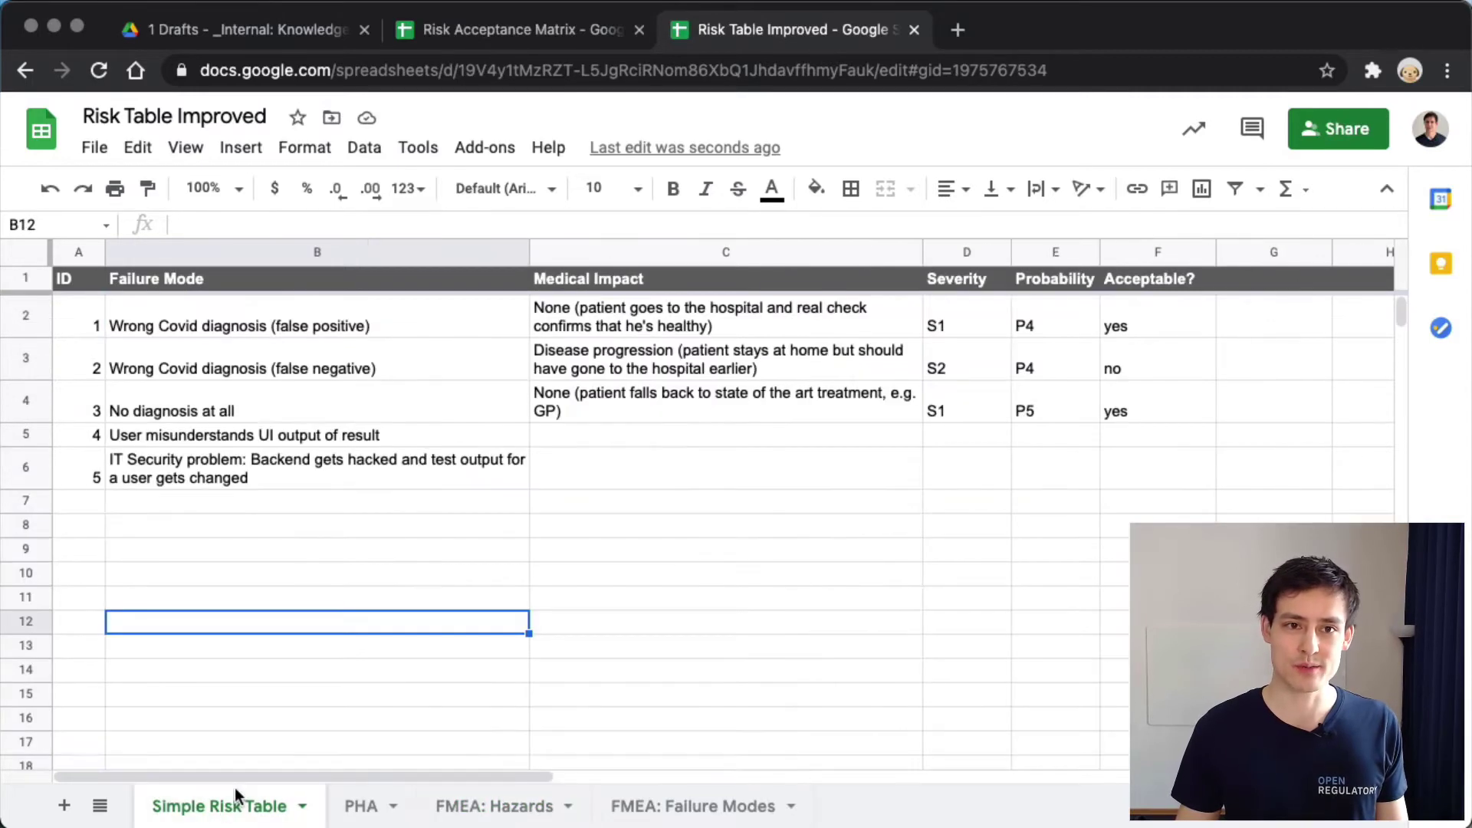
left_click(293, 400)
left_click(362, 326)
left_click(500, 806)
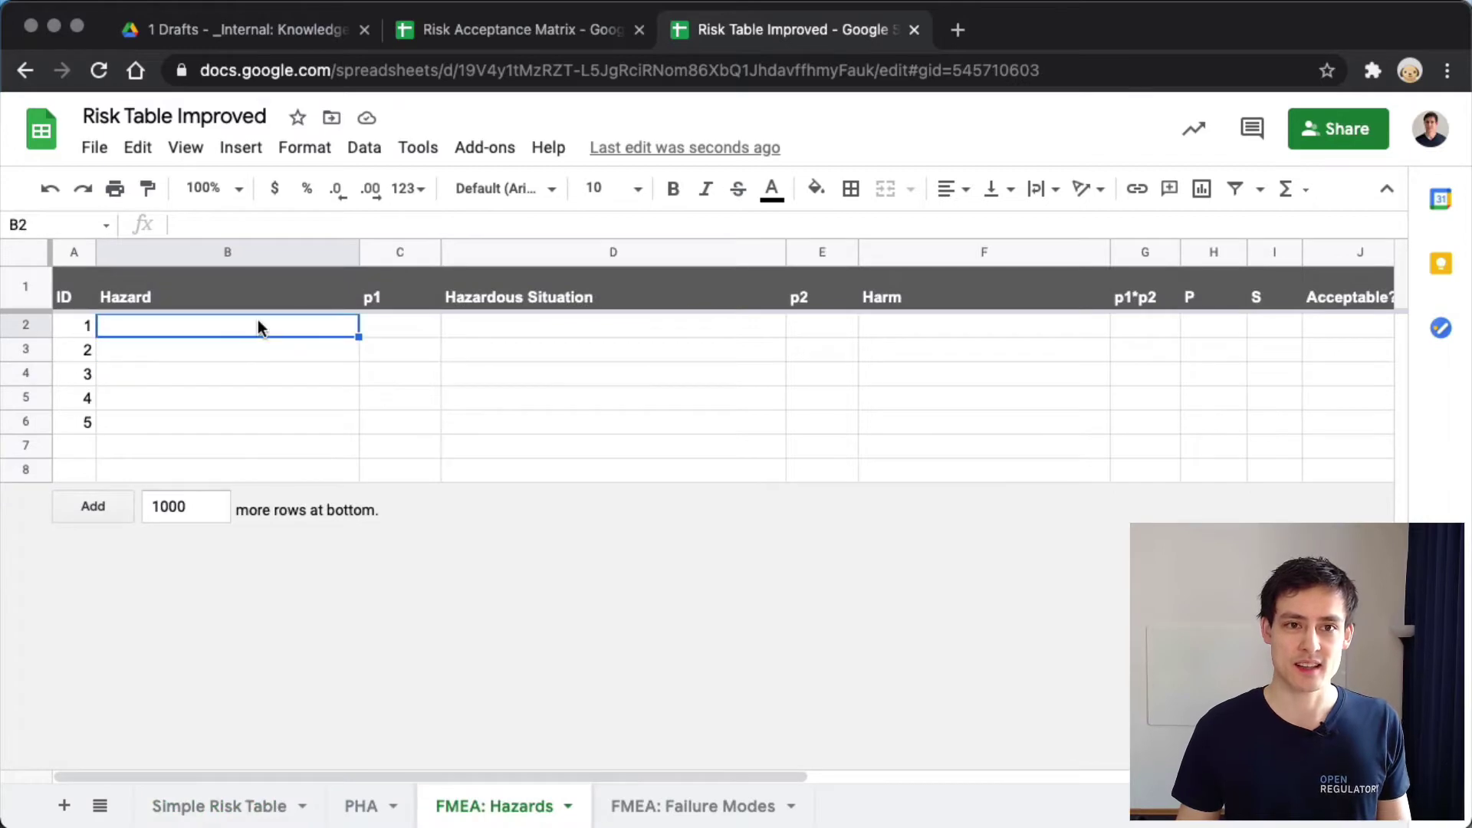
type("Wrong Covid diagnosis (false positive)")
key("Return")
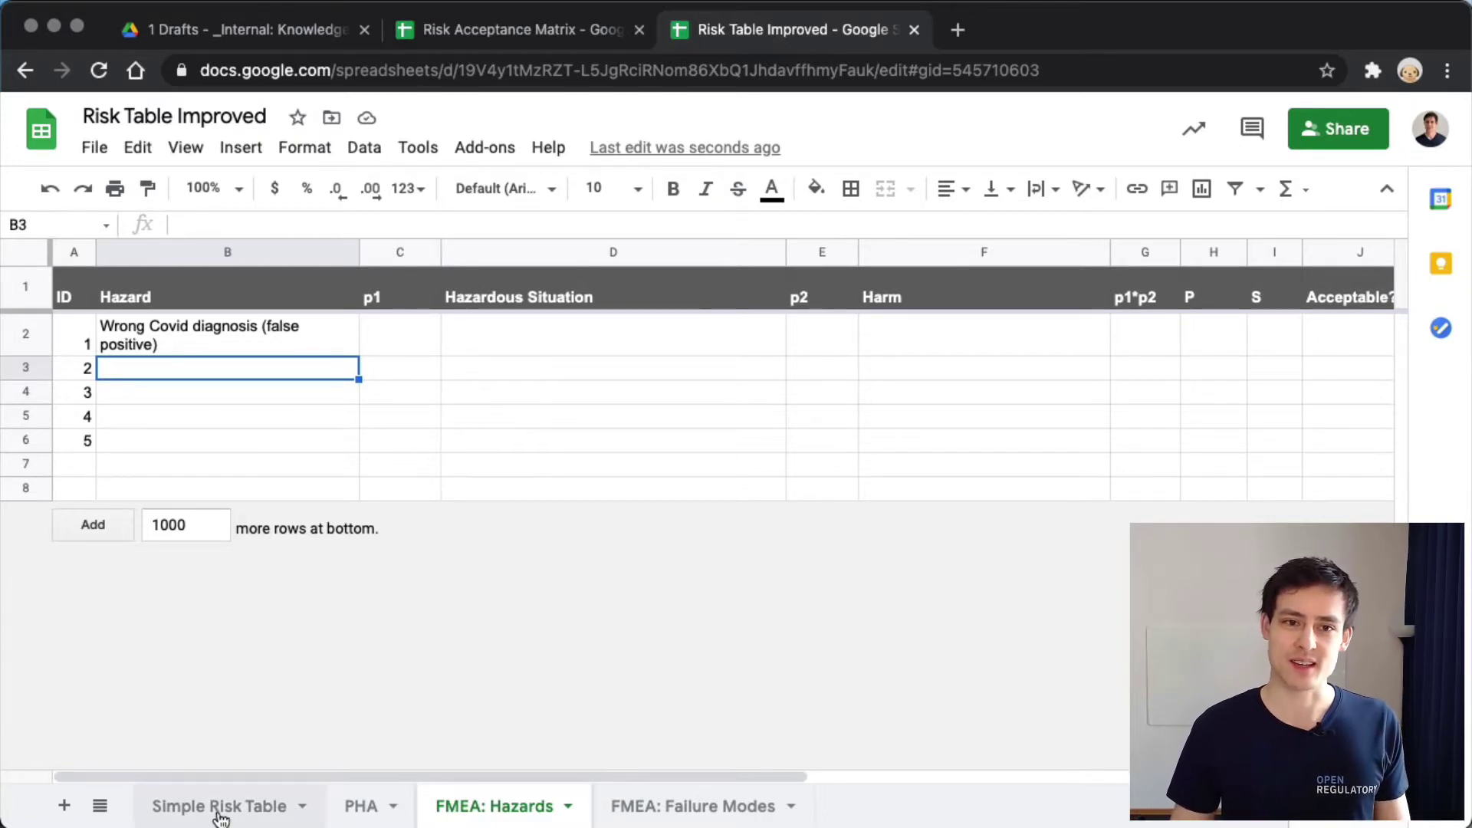
Begin the hazardous situation for hazard 1 with "User believes the wrong Covid diagnosis, i.e. user thinks he's"
key("Up")
key("Right")
key("Right")
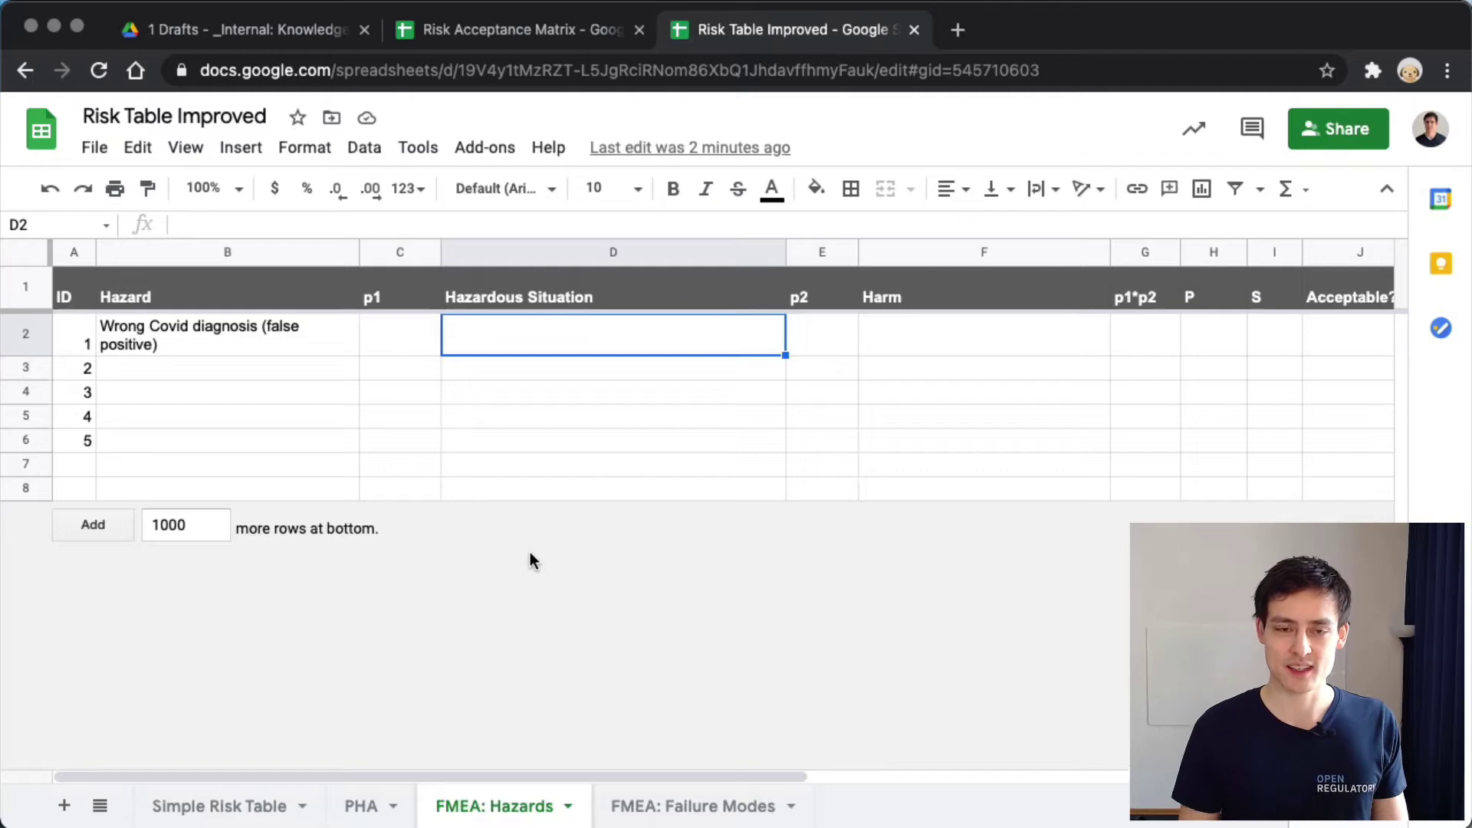
type("User ")
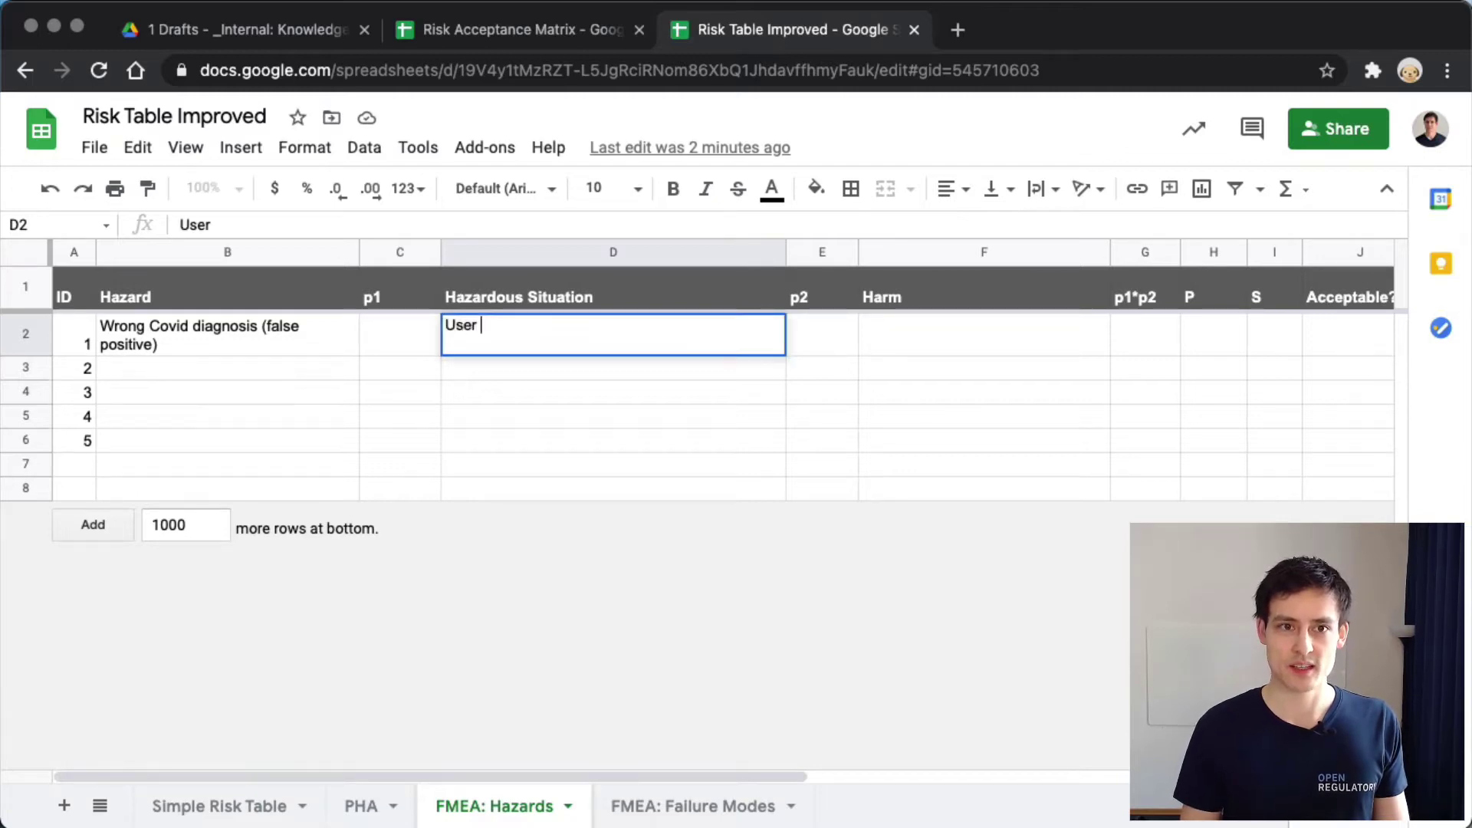
type("believes ")
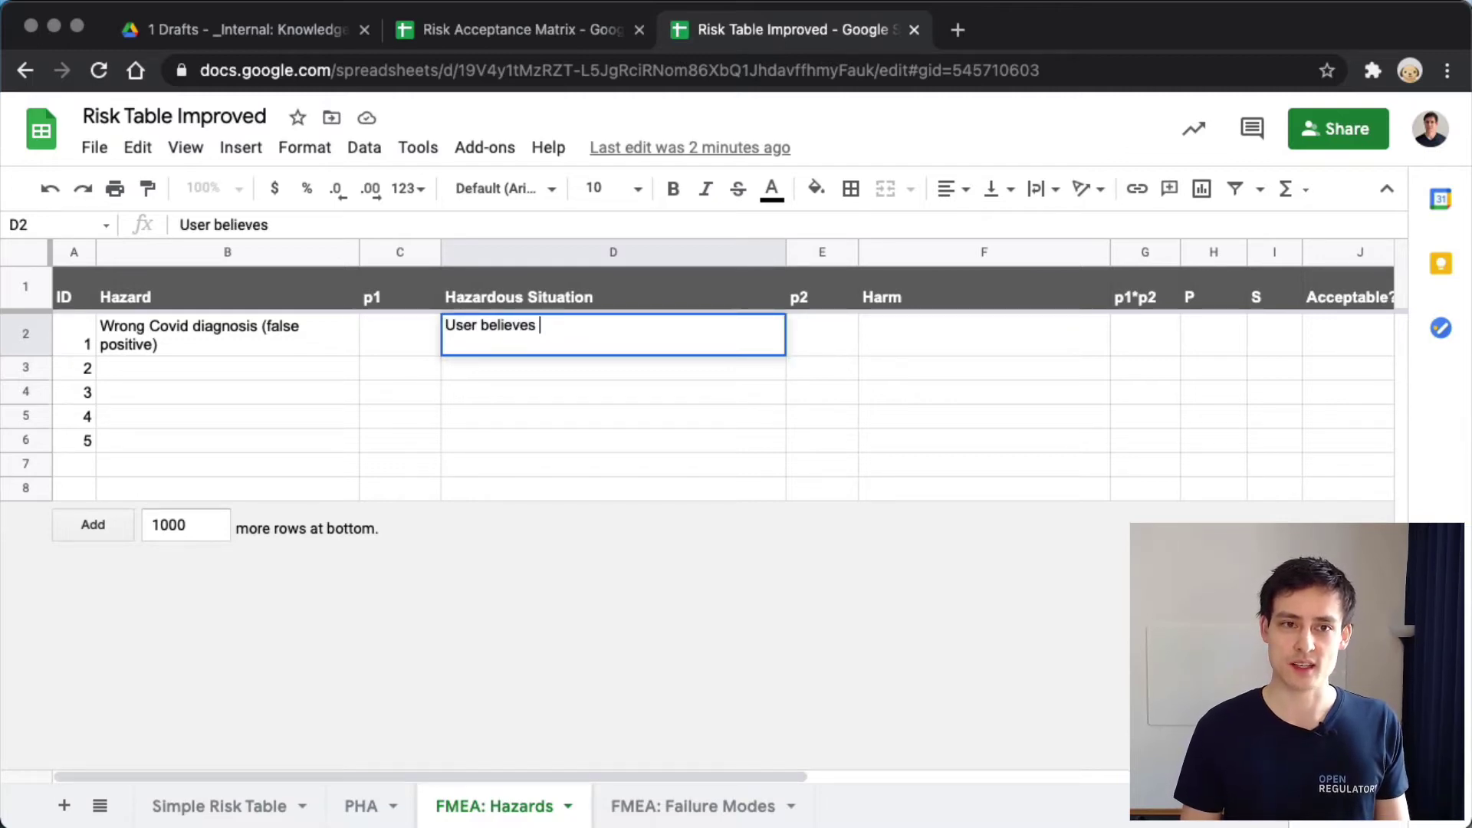
type("the wrong ")
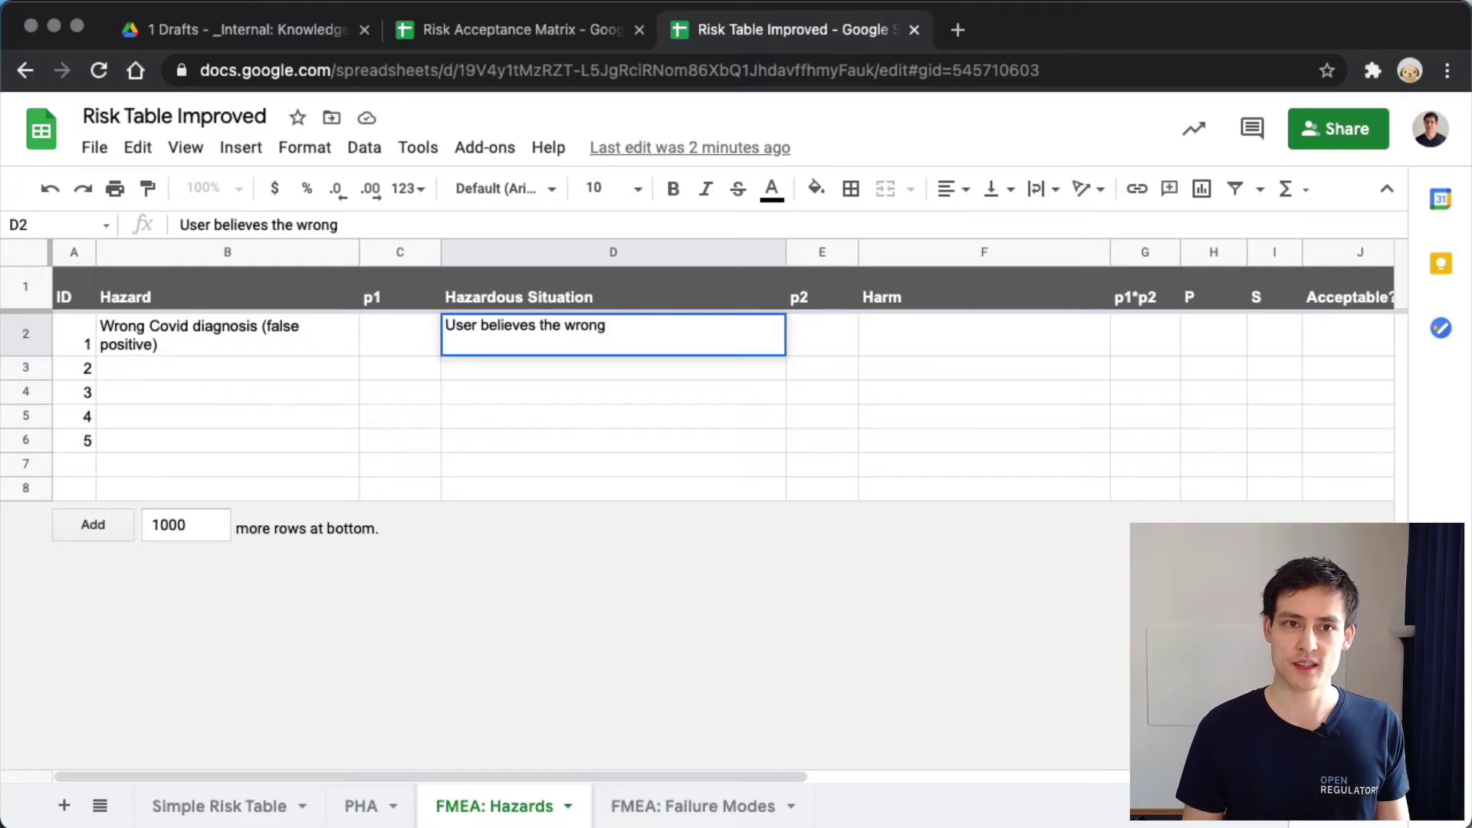
type("Covid ")
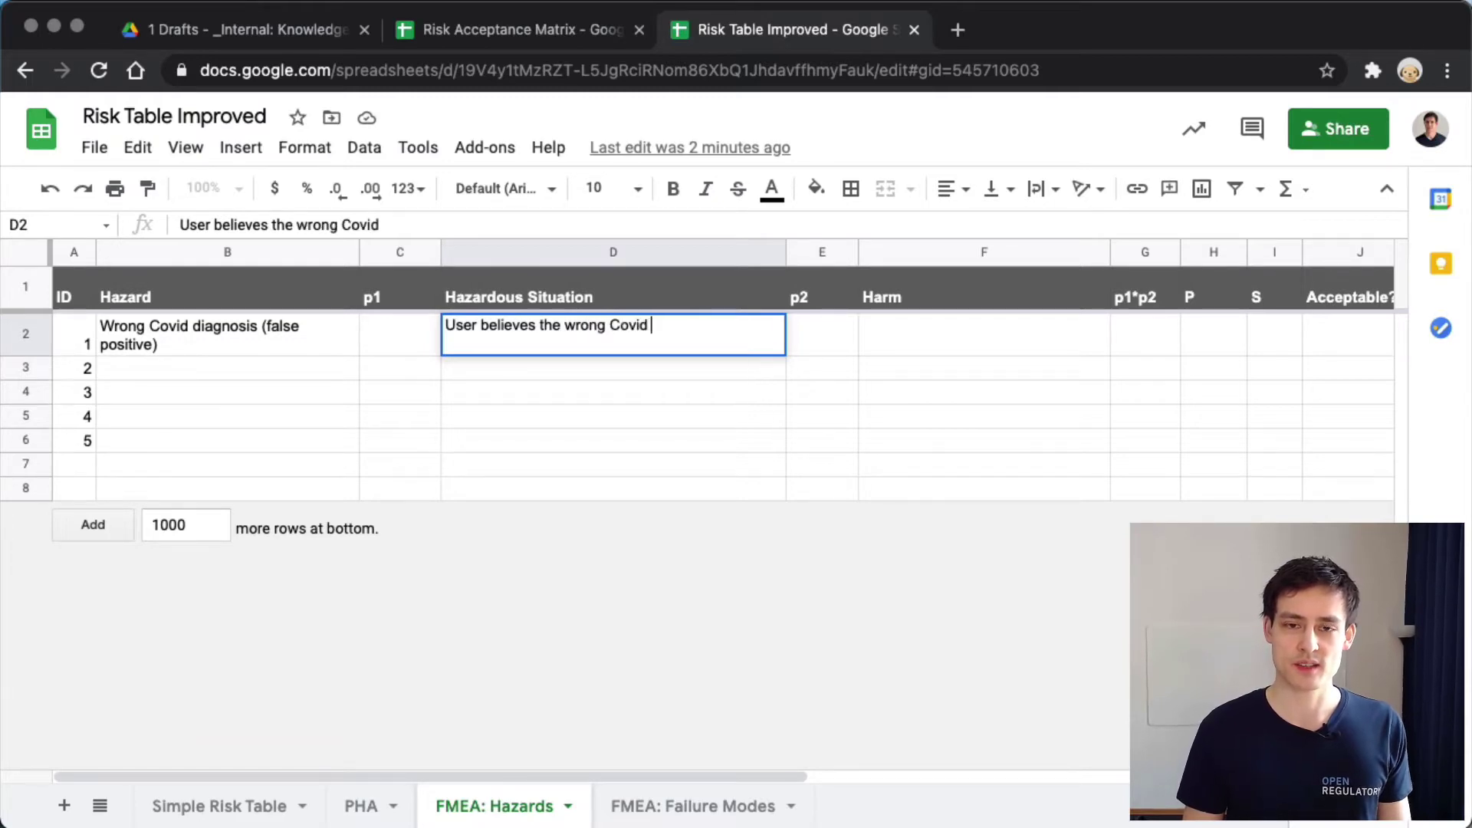
type("diagnosis, i.e.")
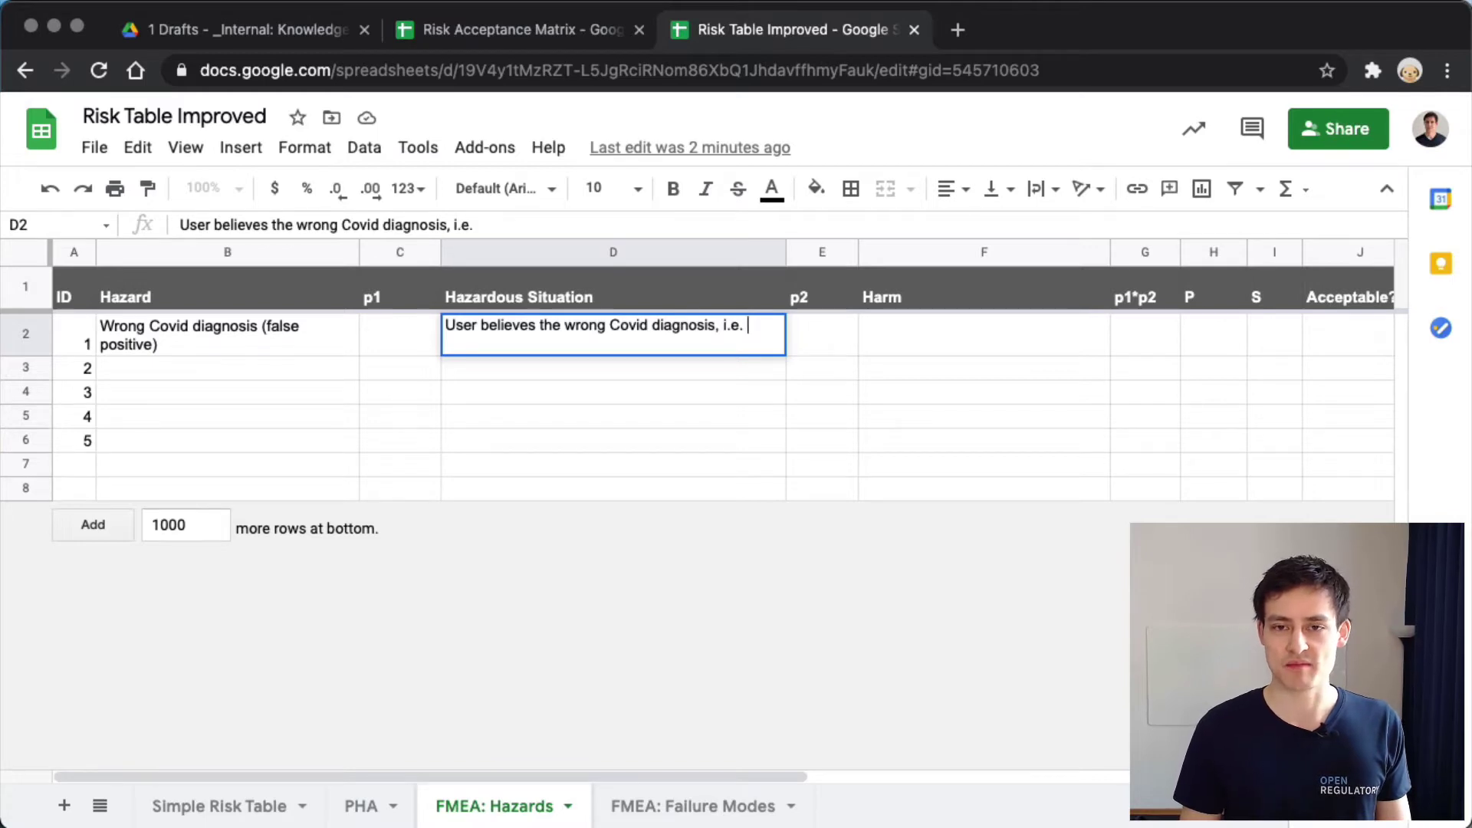
type(" user thinks")
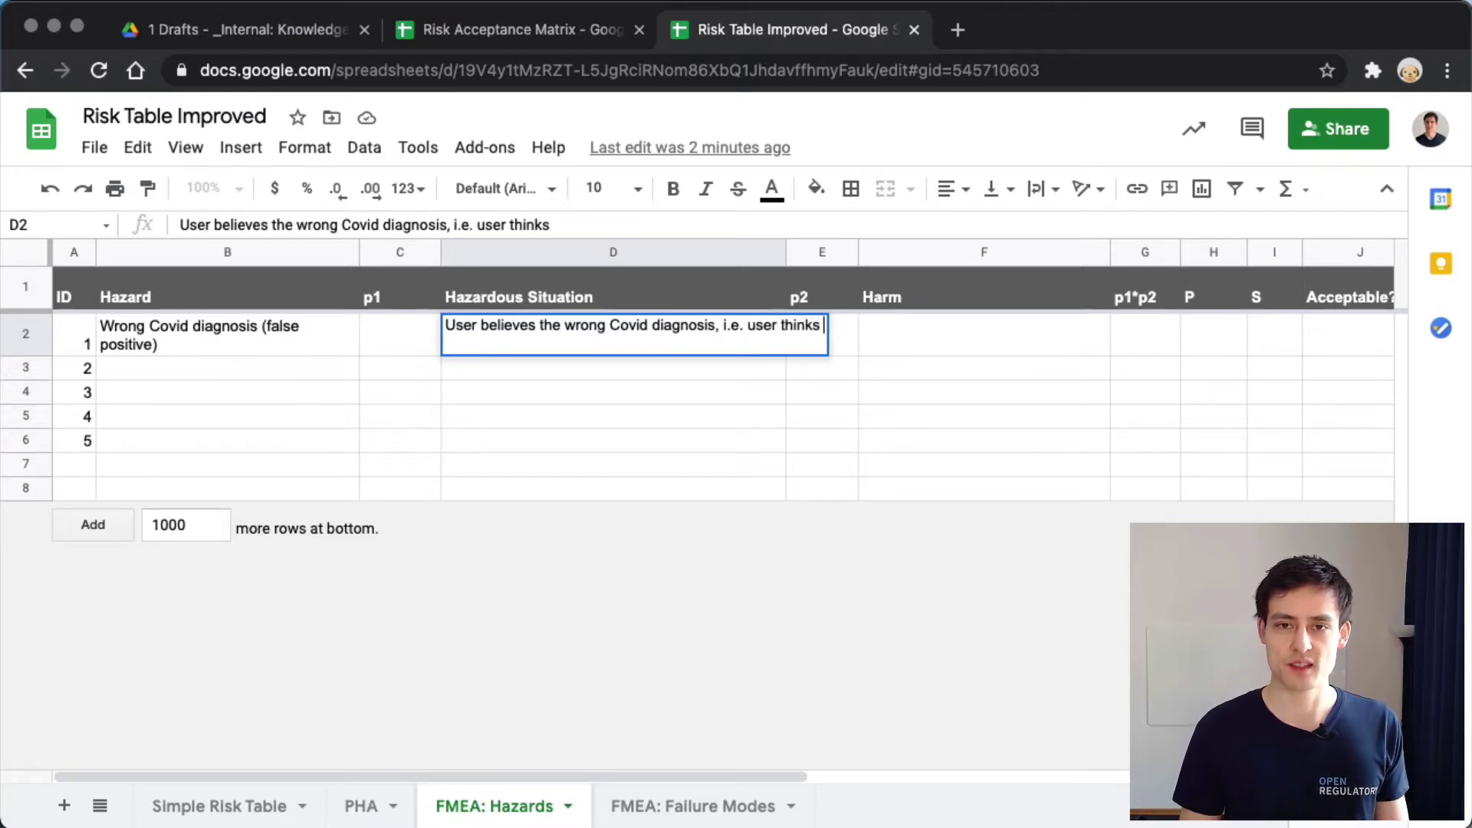
type(" heÄ")
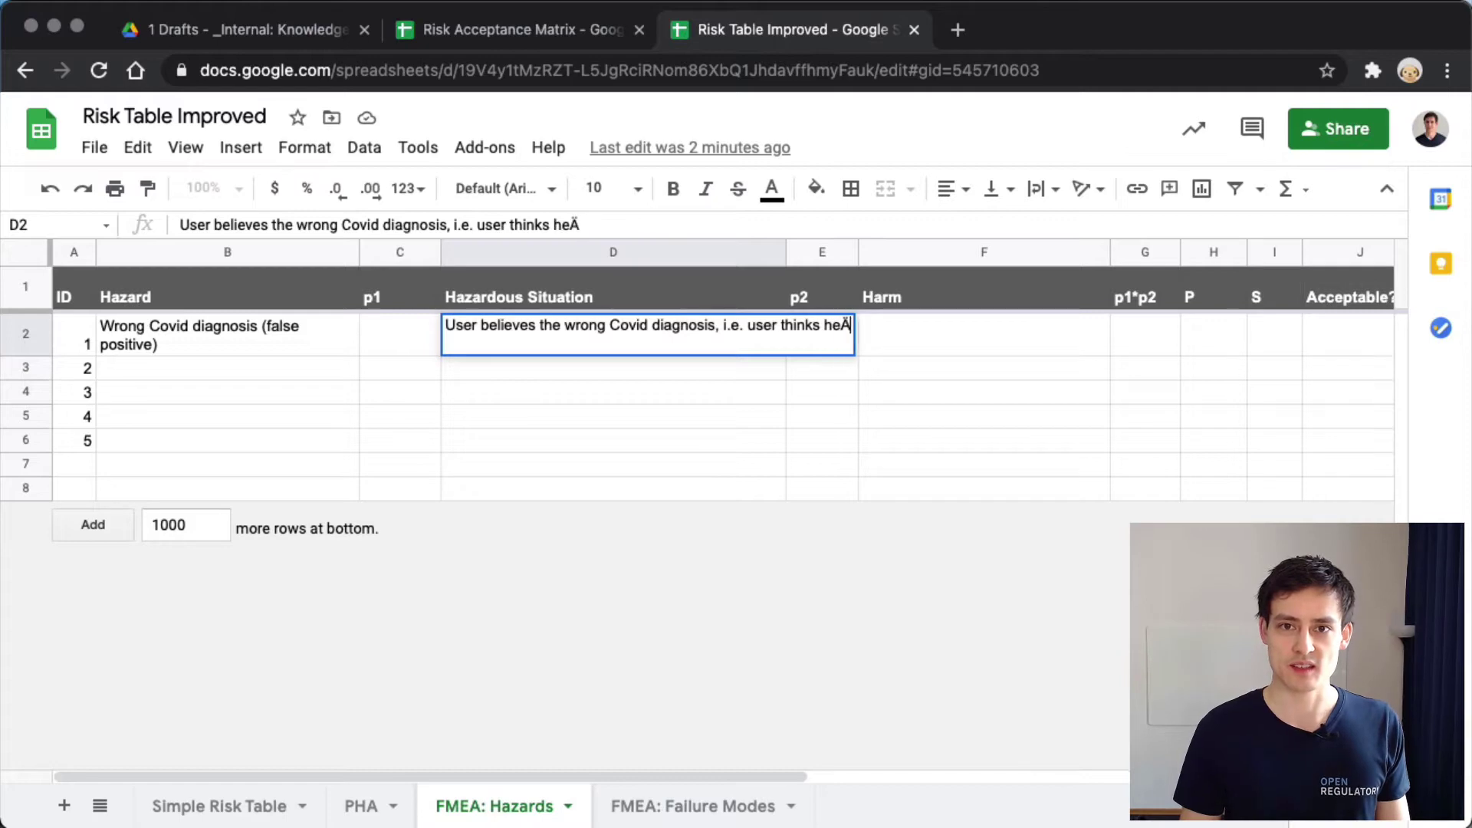
key("BackSpace")
type("'s")
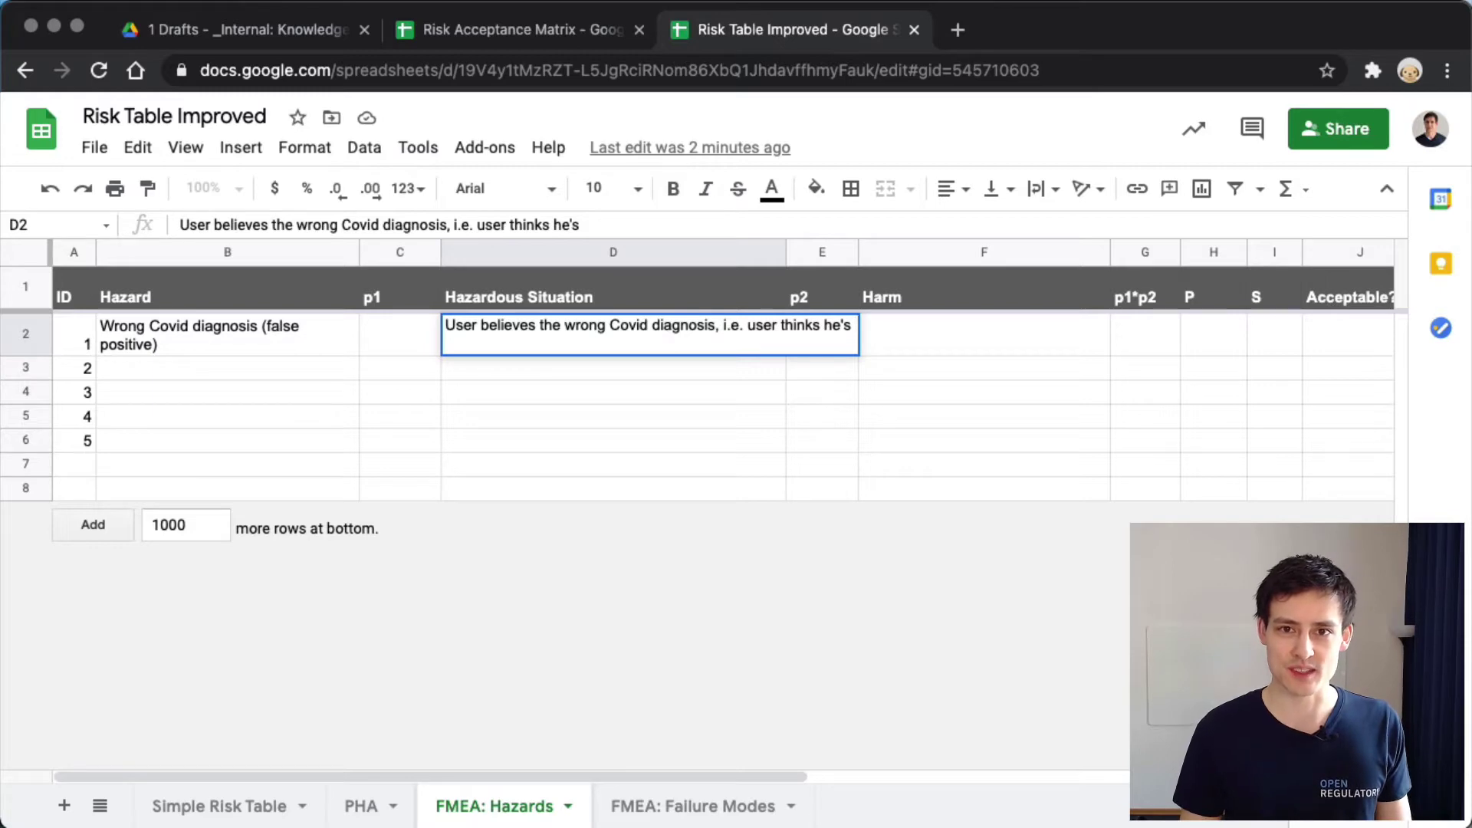
Change "he's" to "she's" in the hazardous situation text for hazard 1
left_click(445, 325)
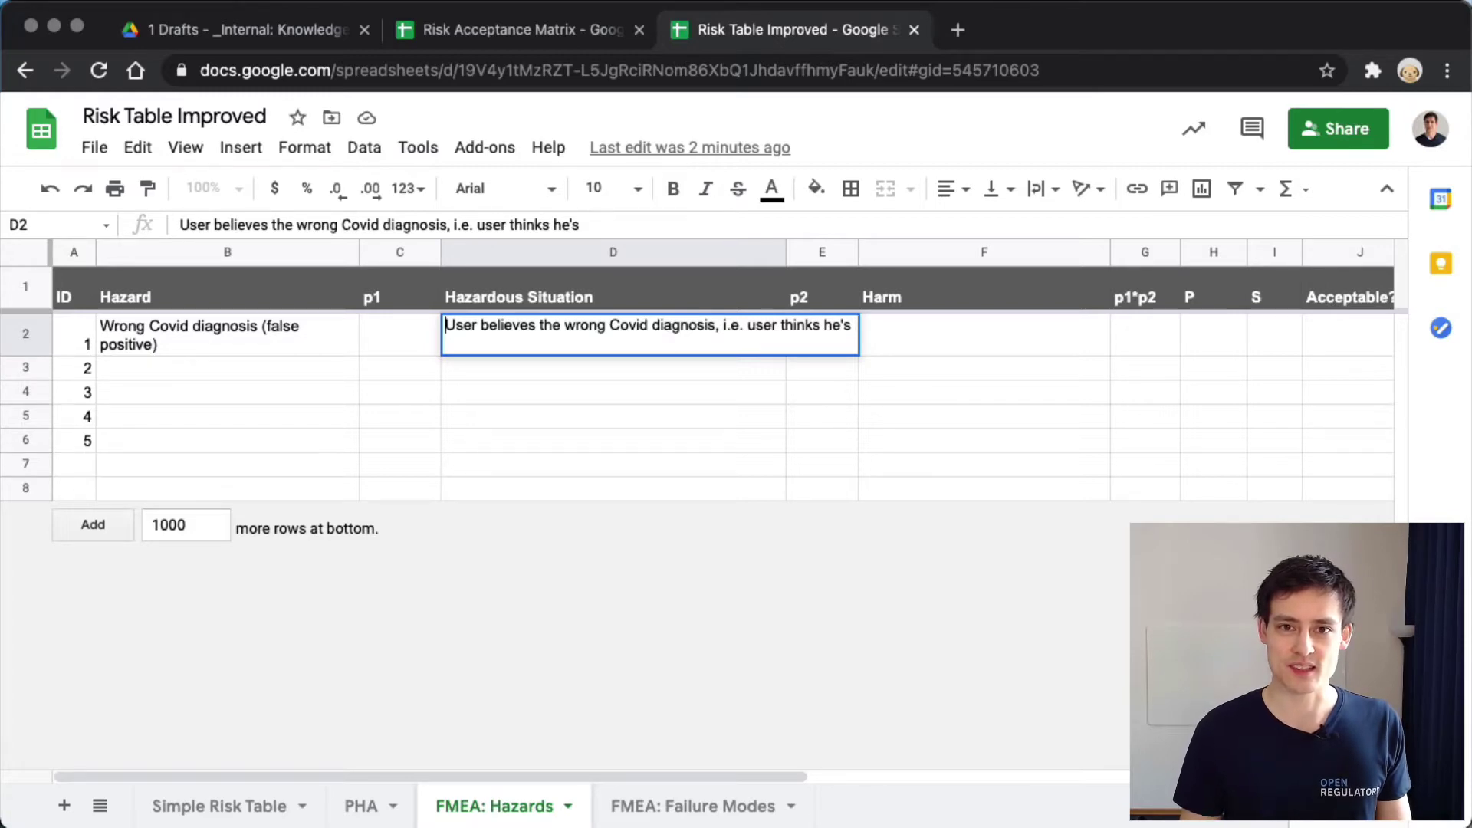
key("Right")
key("Right")
key("Right")
key("Right")
key("Right")
key("Right")
key("Right")
key("Right")
key("Right")
key("Right")
key("Right")
key("Right")
key("Right")
key("Right")
key("Right")
key("Right")
key("Right")
key("Right")
key("Right")
key("Right")
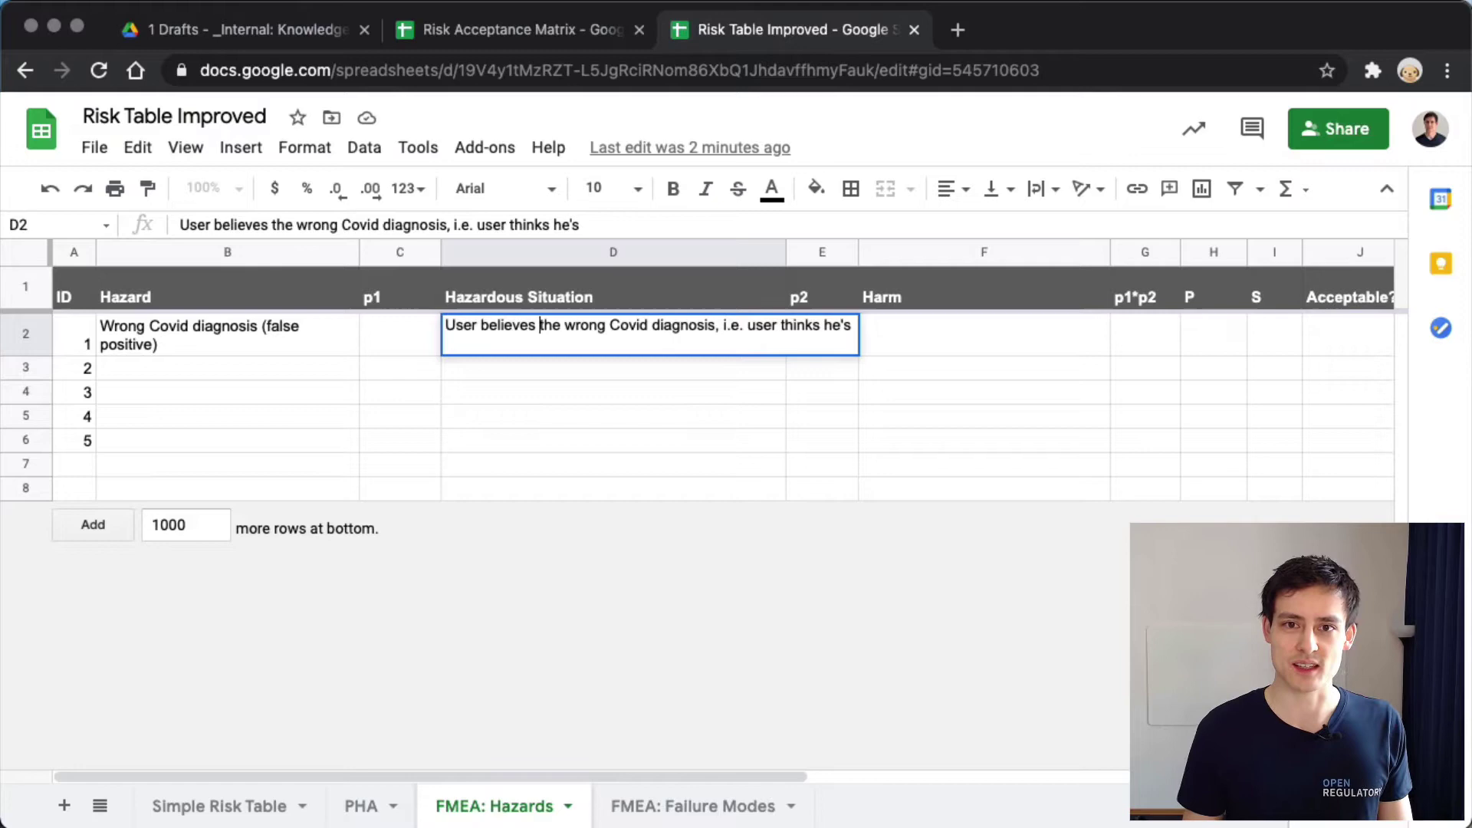
key("Right")
key("Right")
key("Right")
key("Right")
key("Right")
key("Right")
key("Right")
key("Right")
key("Right")
key("Right")
key("Right")
key("Right")
key("Right")
key("Right")
key("Right")
key("Right")
key("Right")
key("Right")
key("Right")
key("Right")
type("s")
key("BackSpace")
key("Left")
type("s")
key("Right")
key("Right")
key("Right")
key("Right")
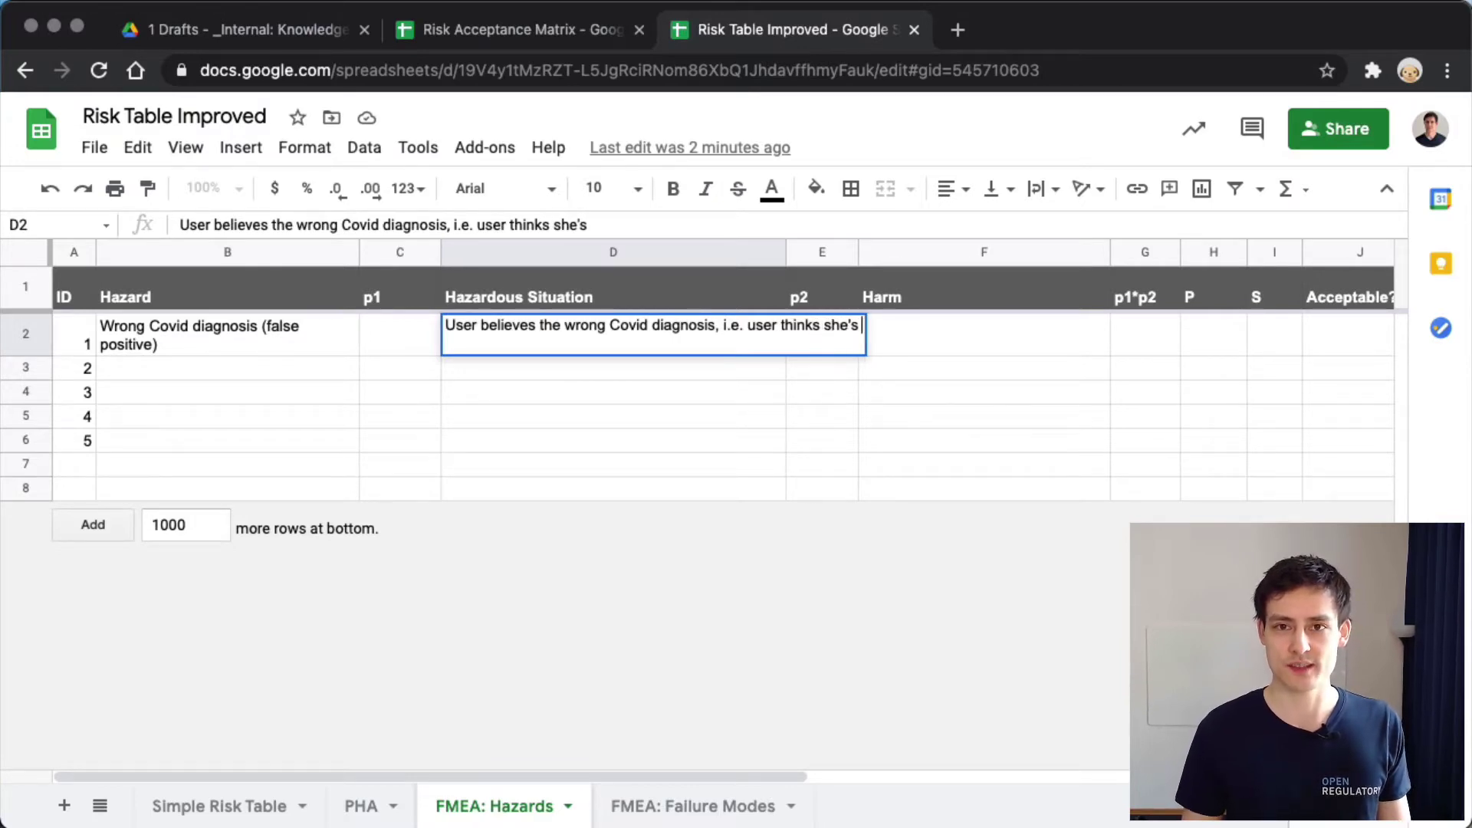
Complete the hazardous situation for hazard 1 with "Covid positive even though she's healthy."
type("Covid positive eve")
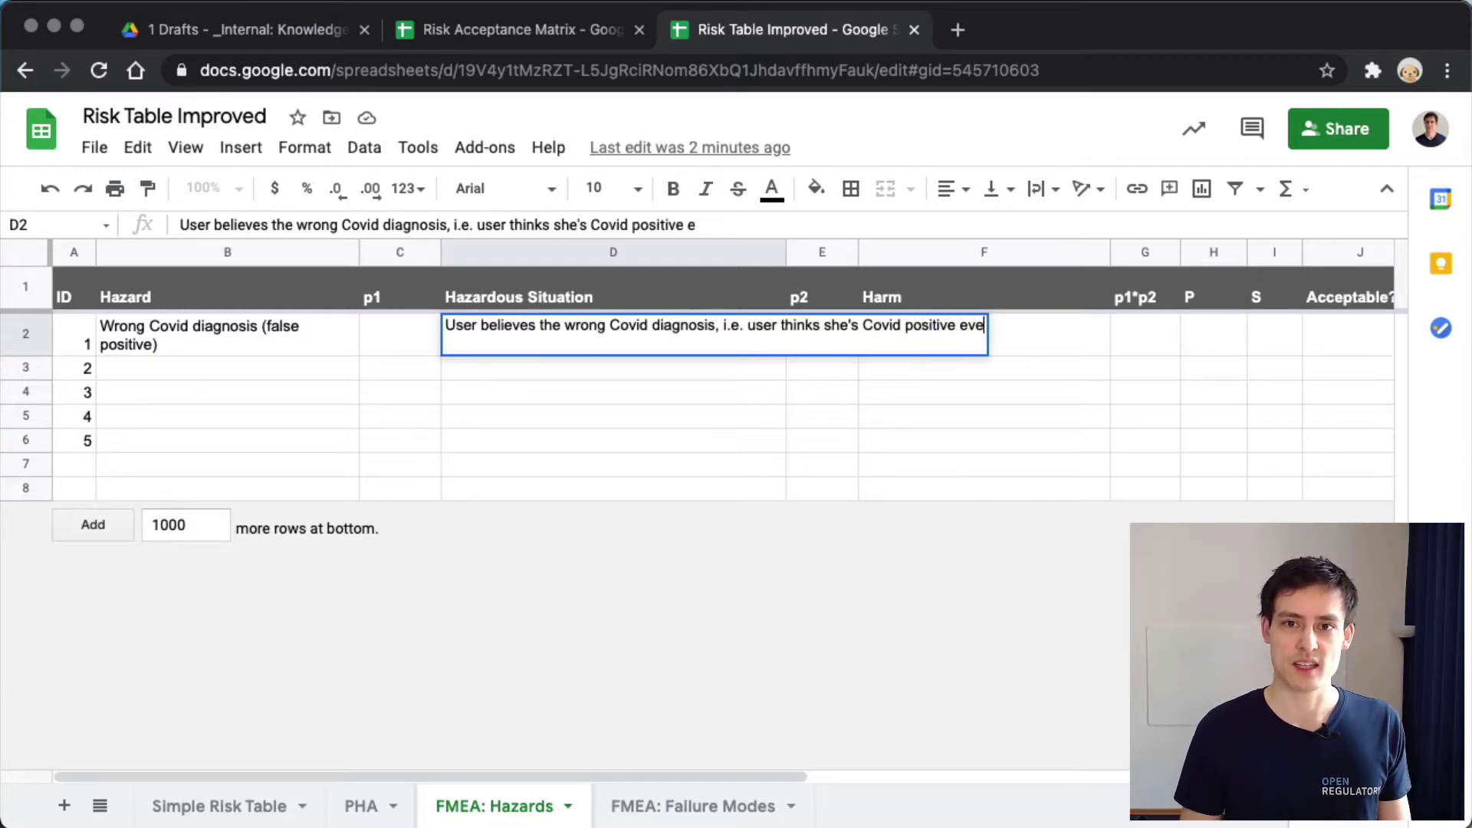
type("n though she's heal")
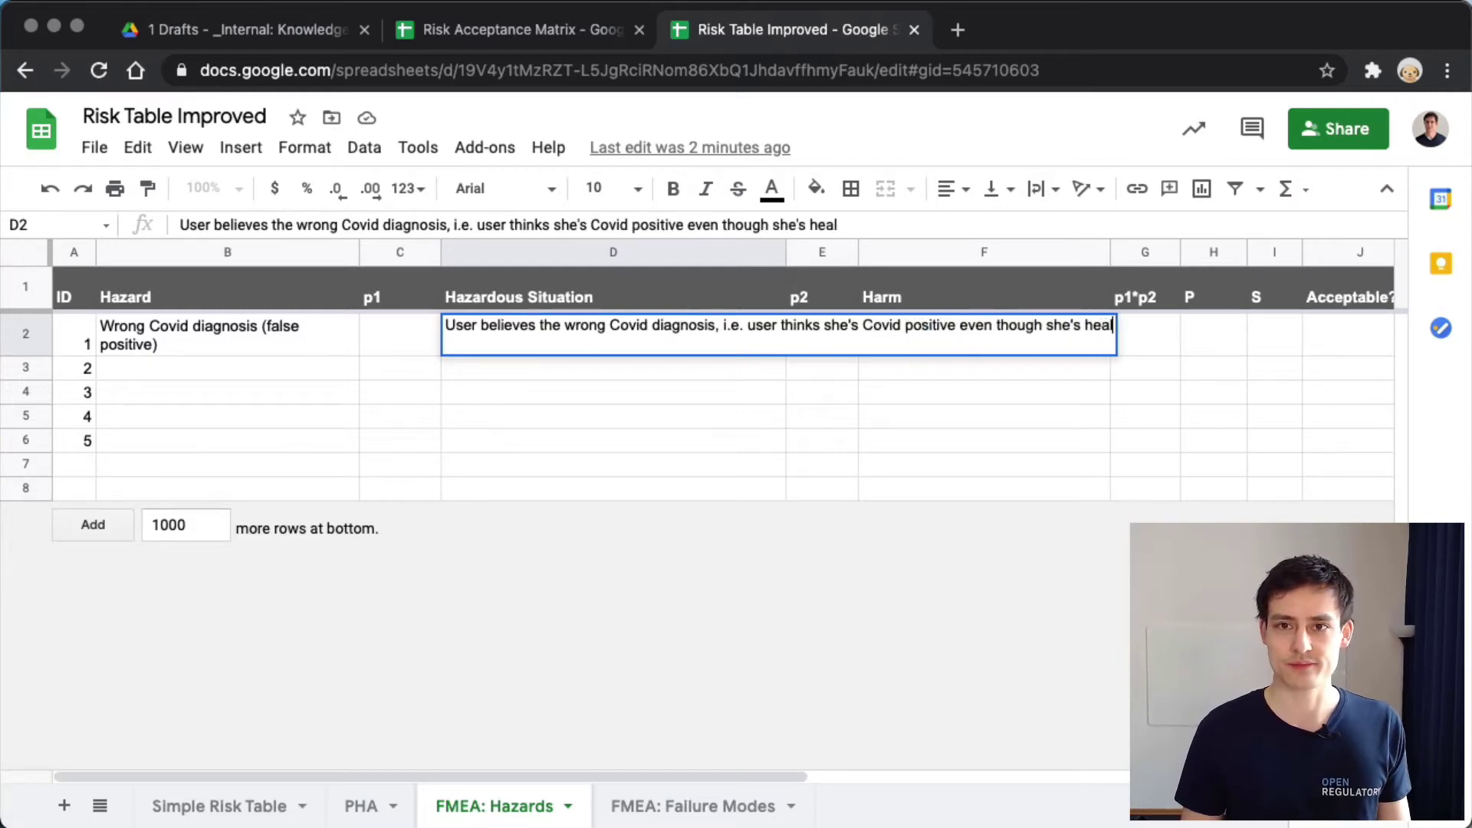
type("thy.")
key("Return")
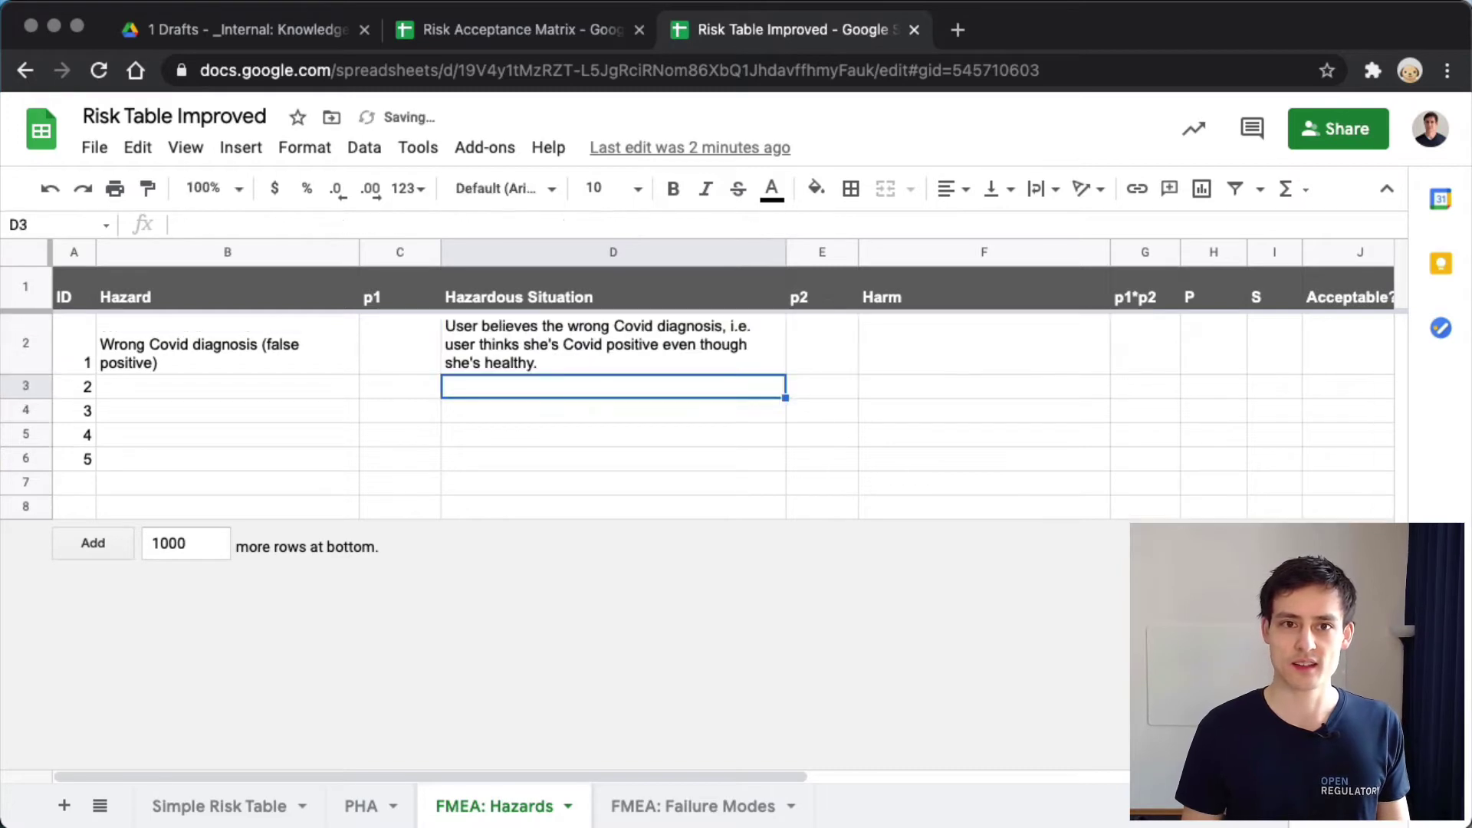
left_click(613, 343)
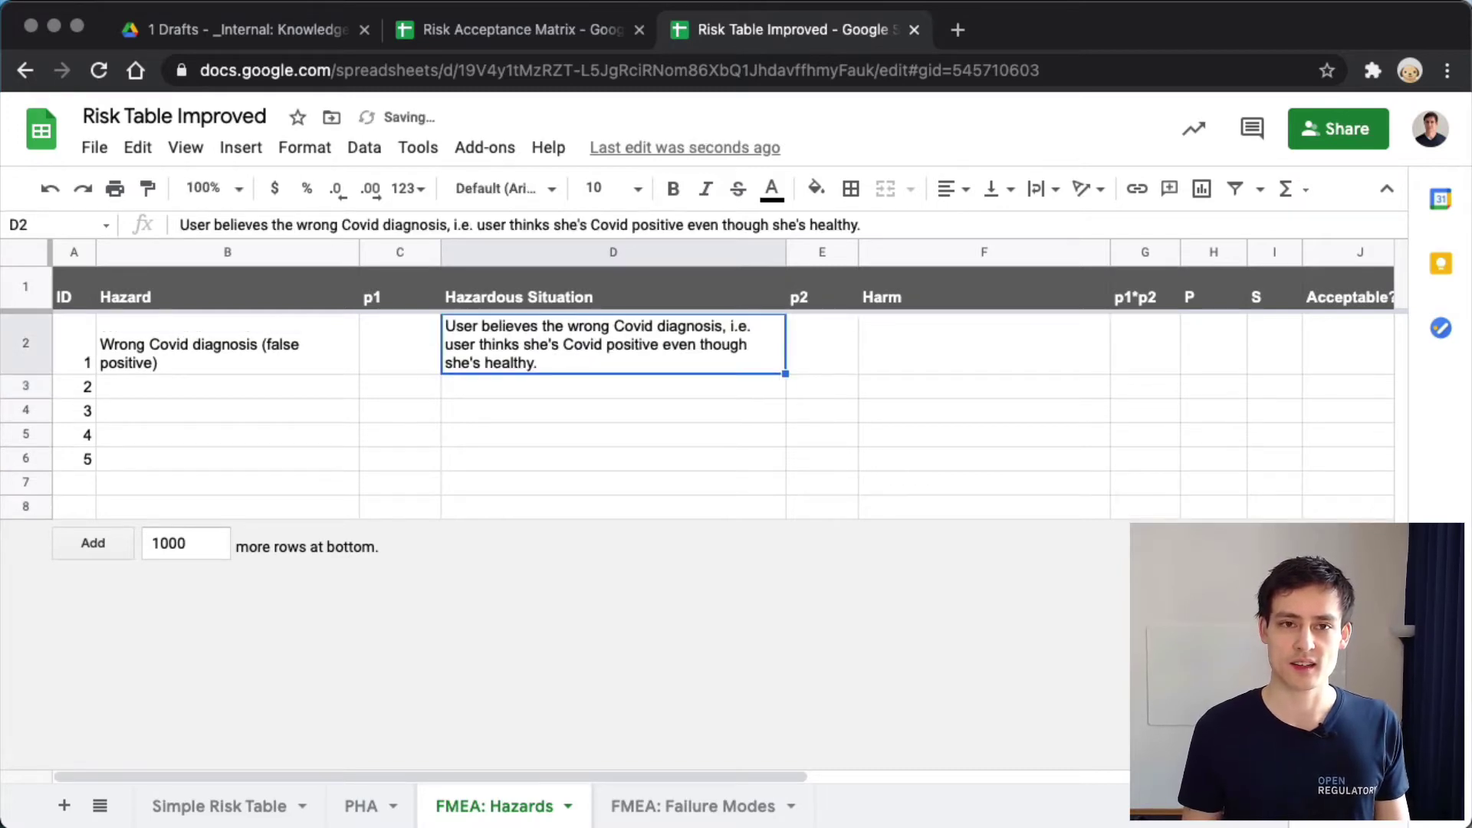
left_click(399, 343)
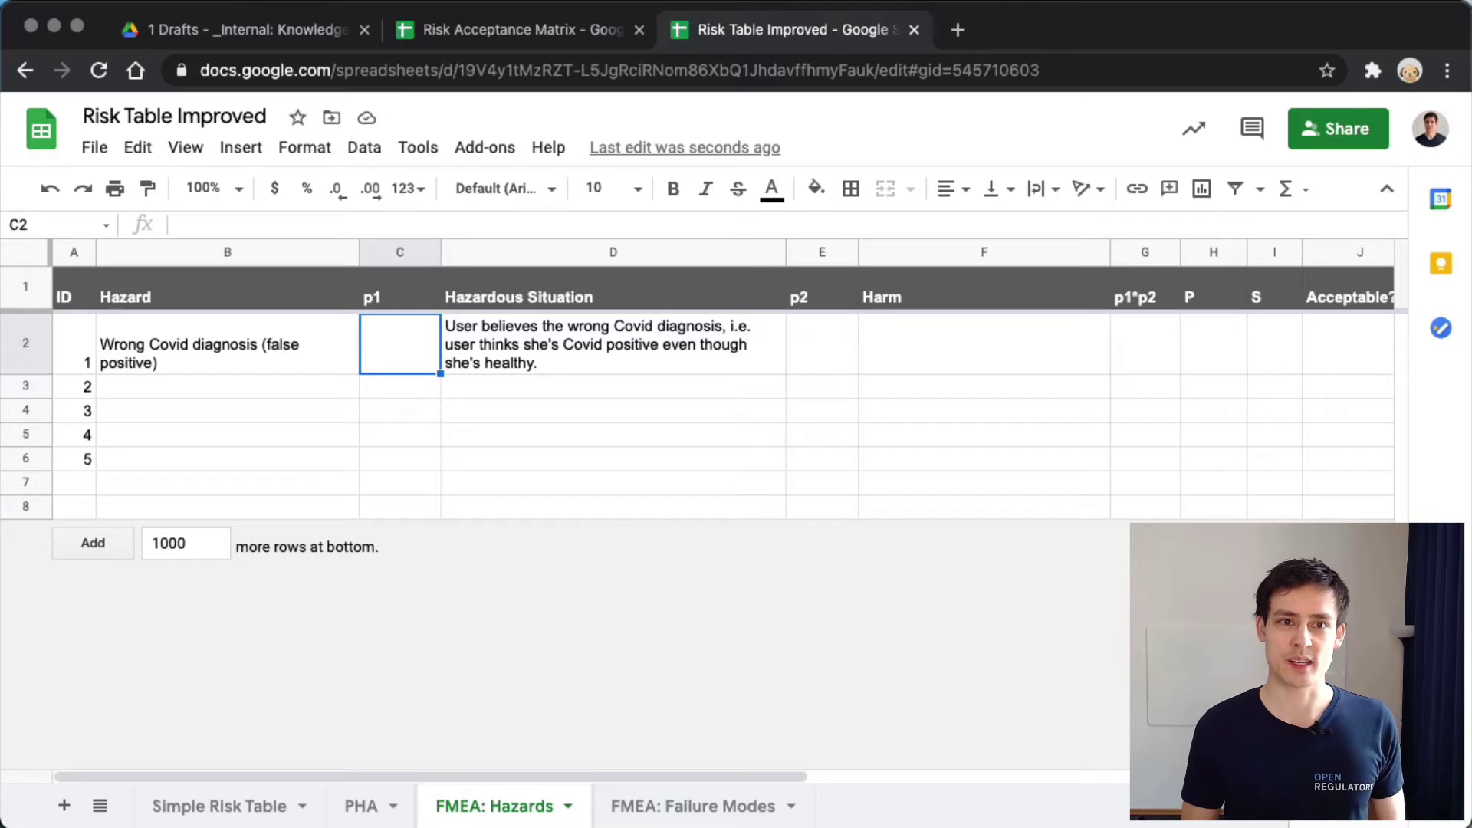
left_click_drag(227, 343, 614, 343)
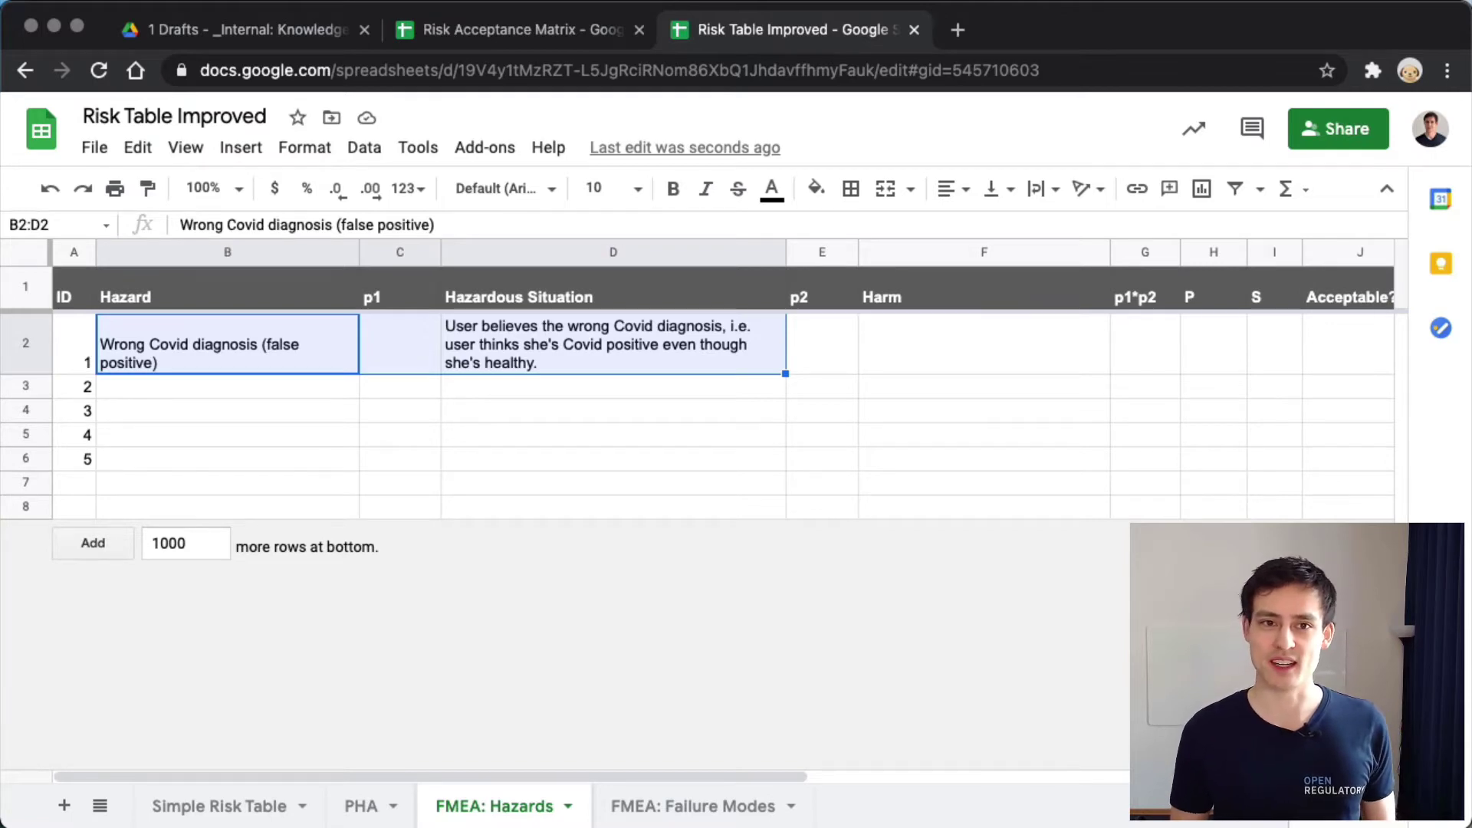
Set the p1 probability of hazard 1 to 0.1
left_click(73, 387)
left_click(227, 343)
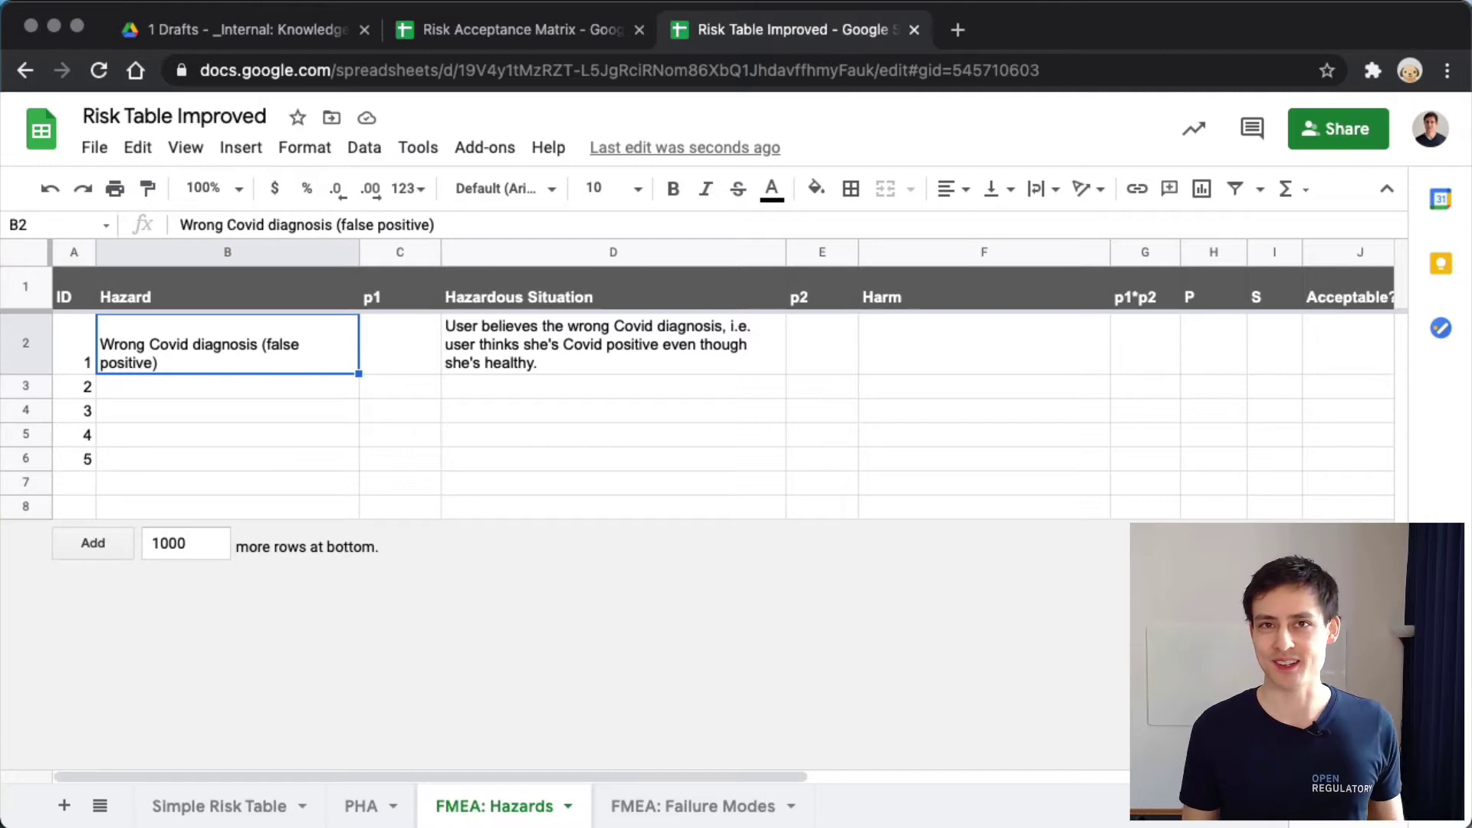
left_click(400, 344)
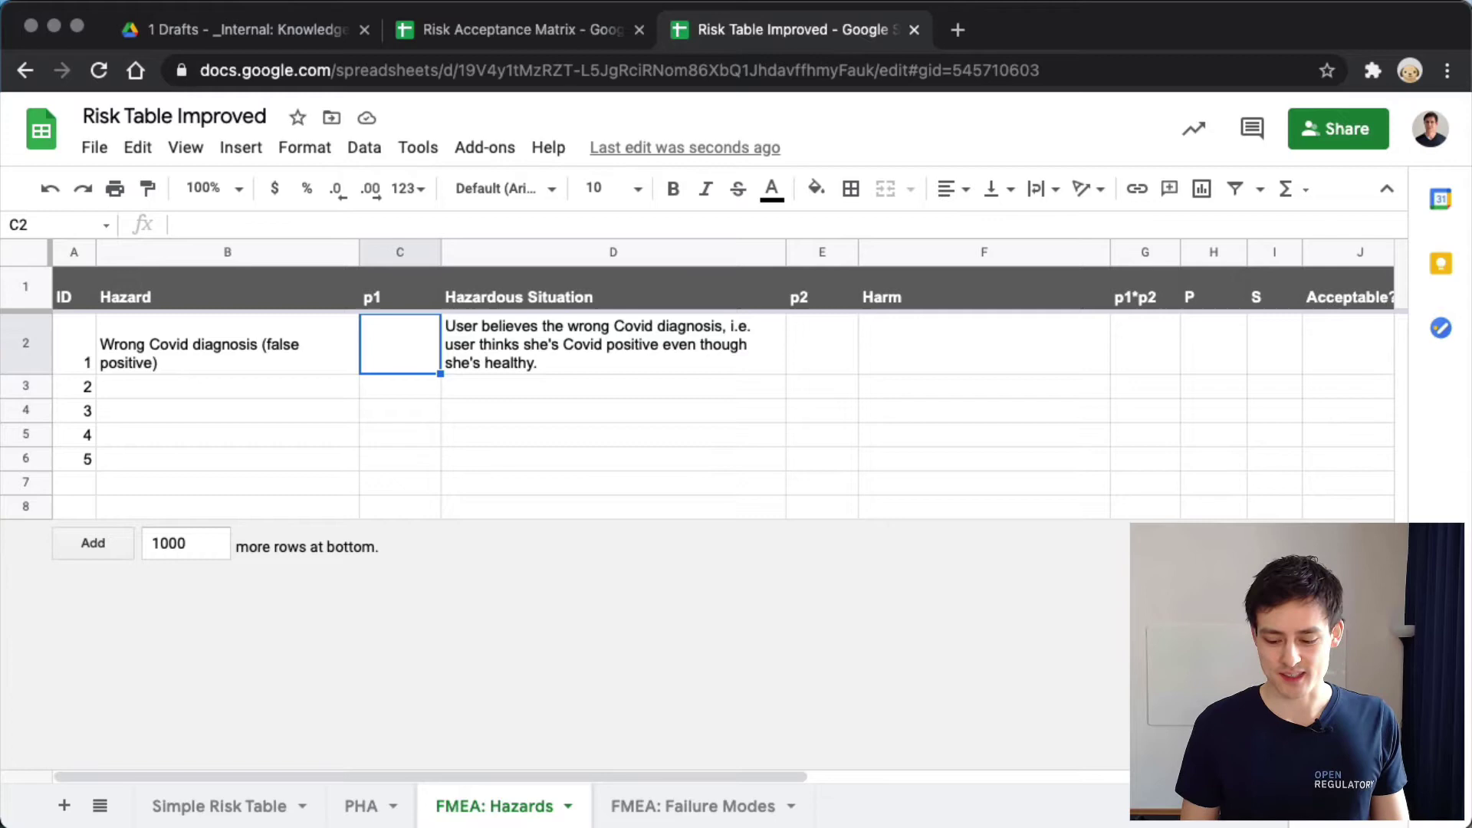
type("0.1")
key("Return")
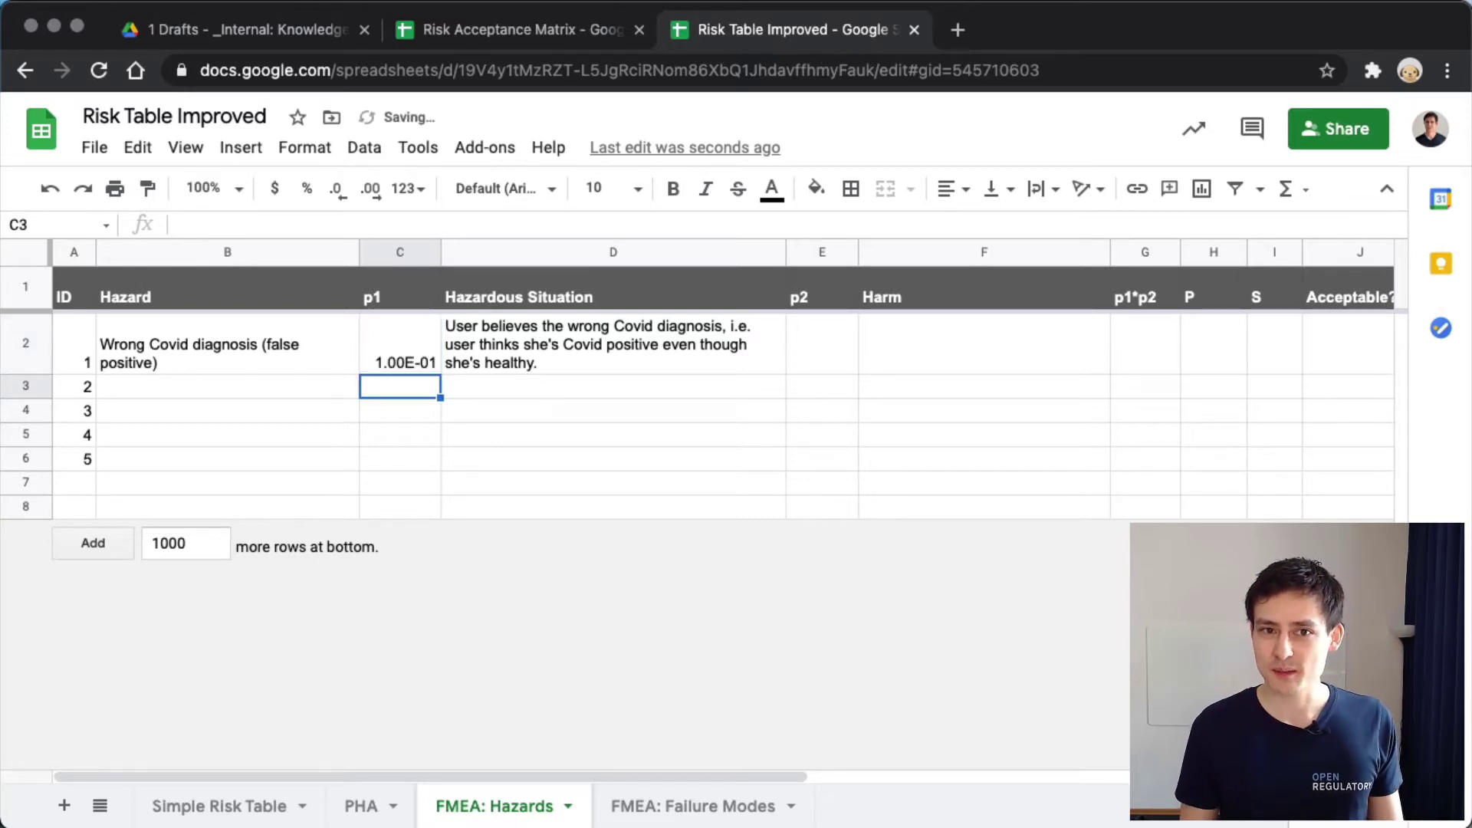
left_click(399, 344)
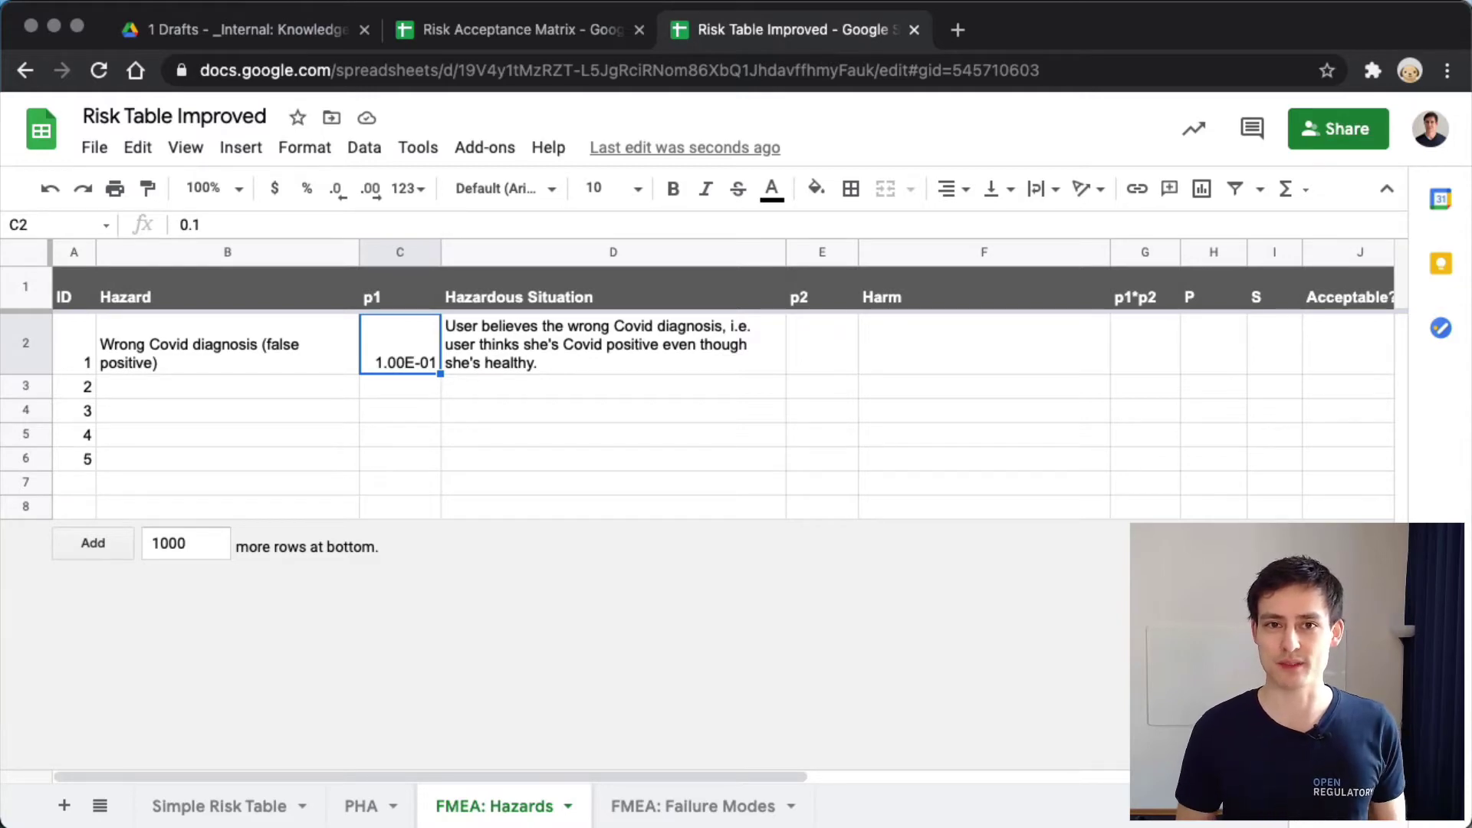
left_click(613, 345)
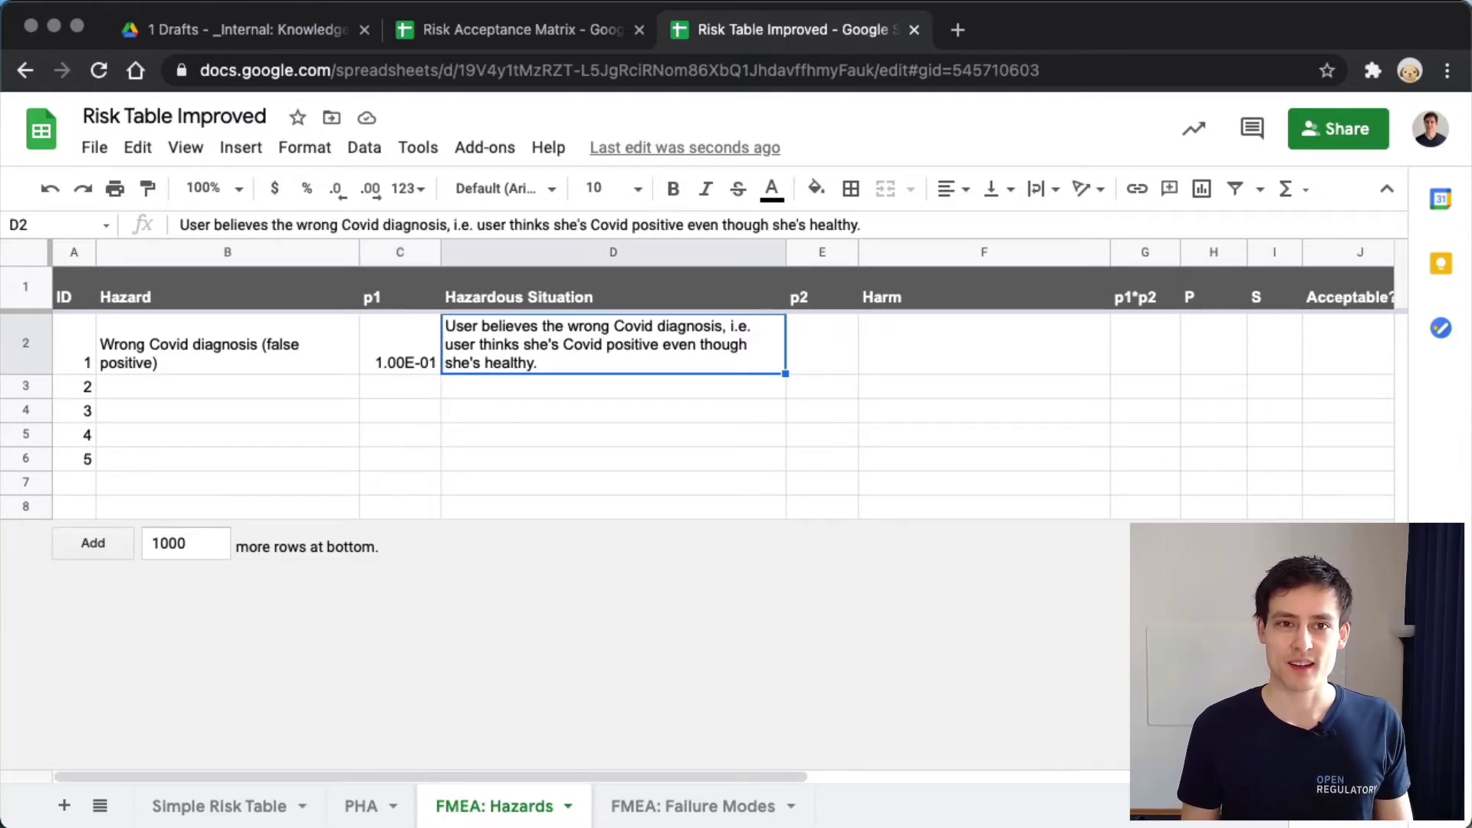
left_click(227, 345)
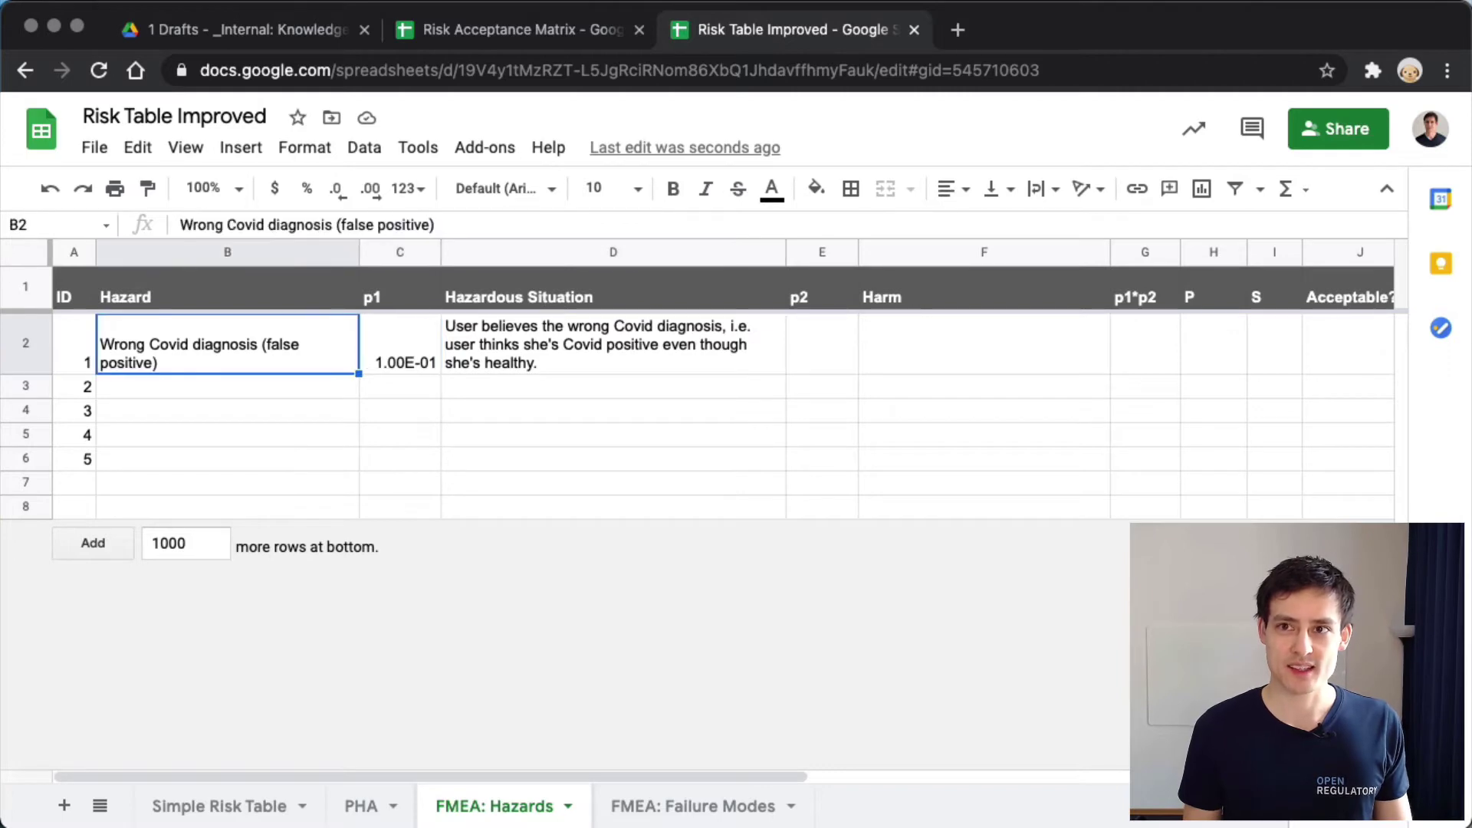
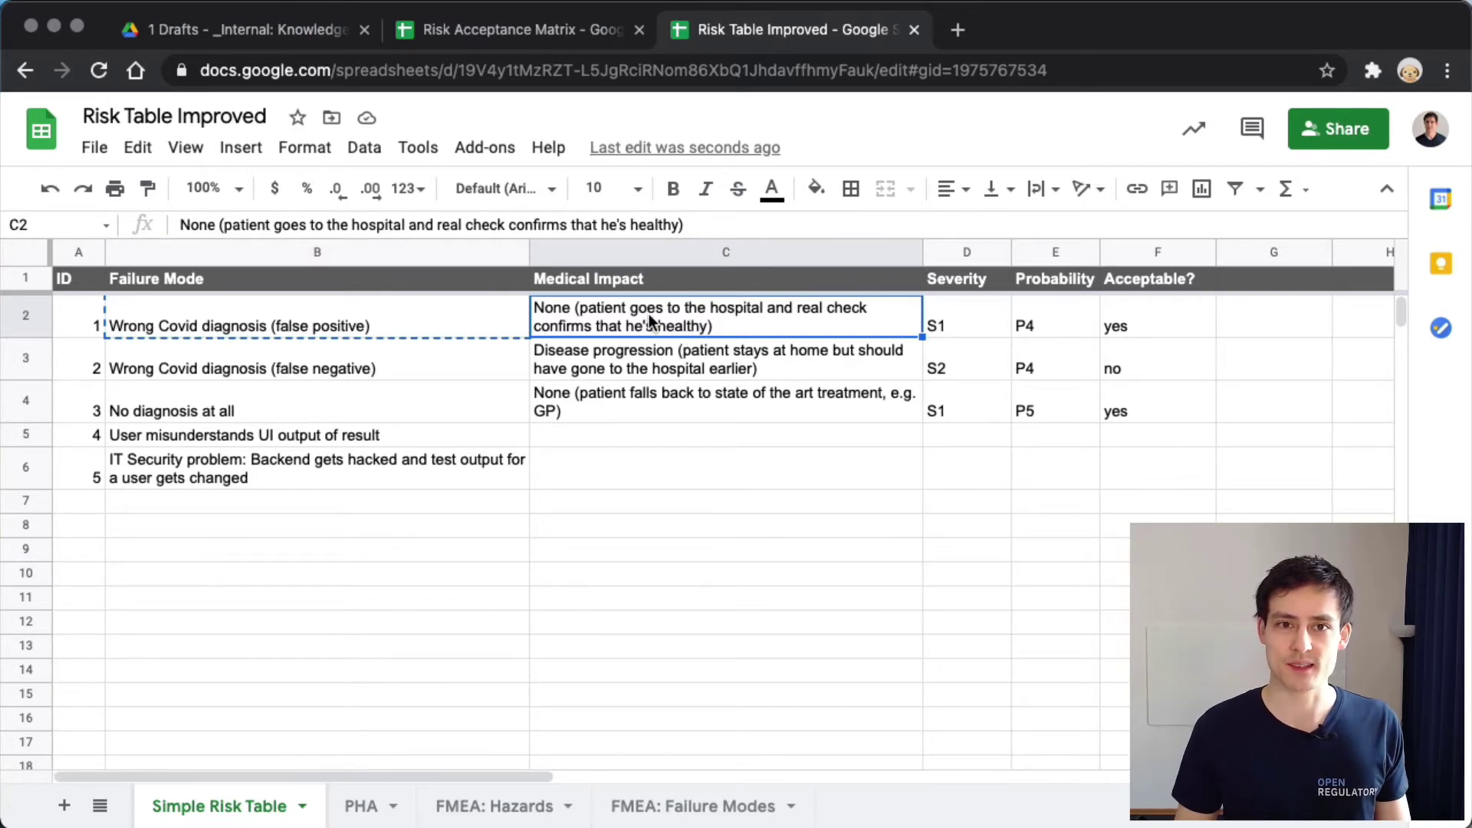
Copy the first failure mode's medical impact from the Simple Risk Table into the Harm cell of hazard 1 in FMEA: Hazards
key("ctrl+c")
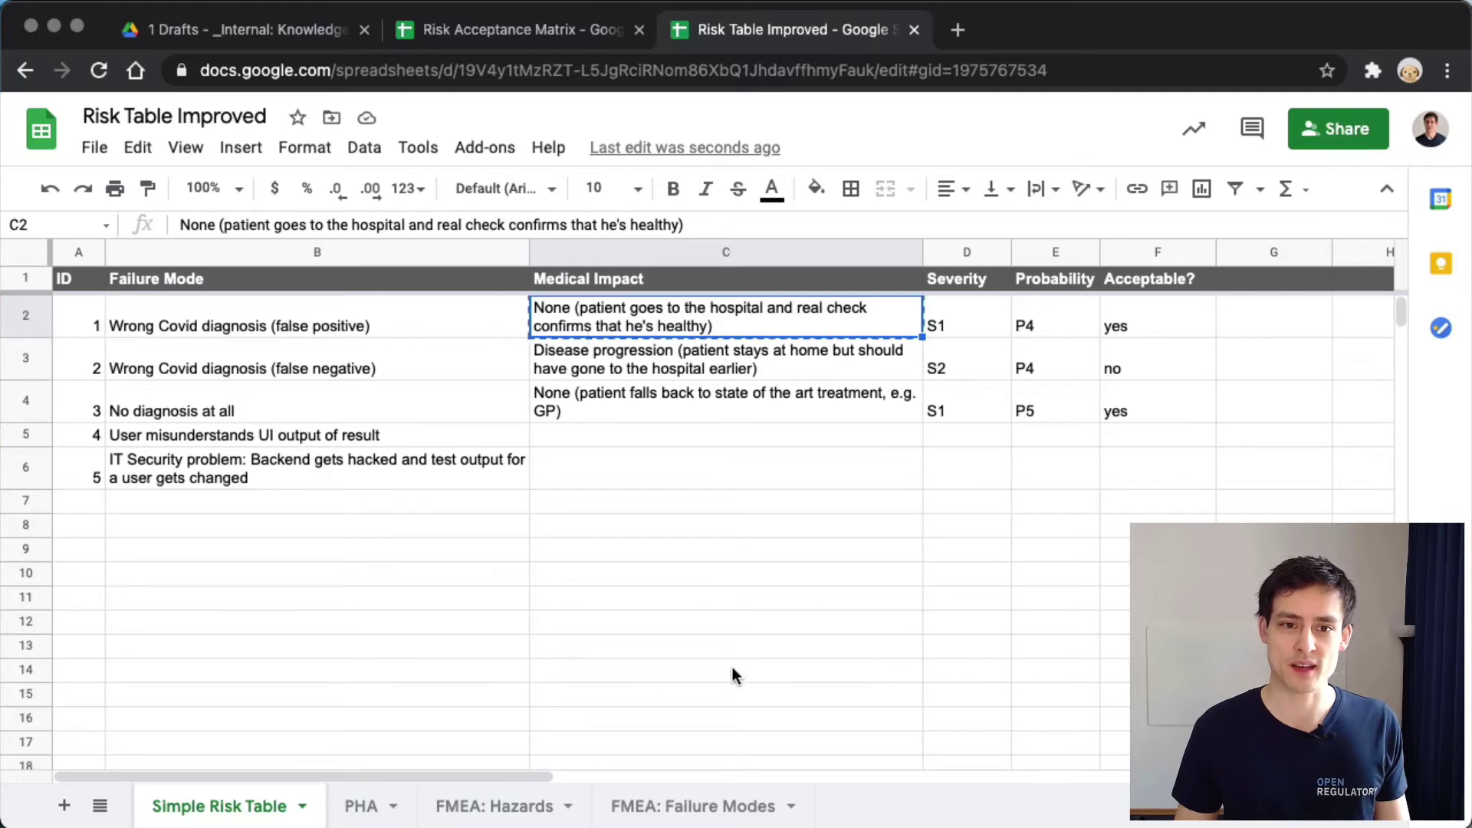
left_click(521, 811)
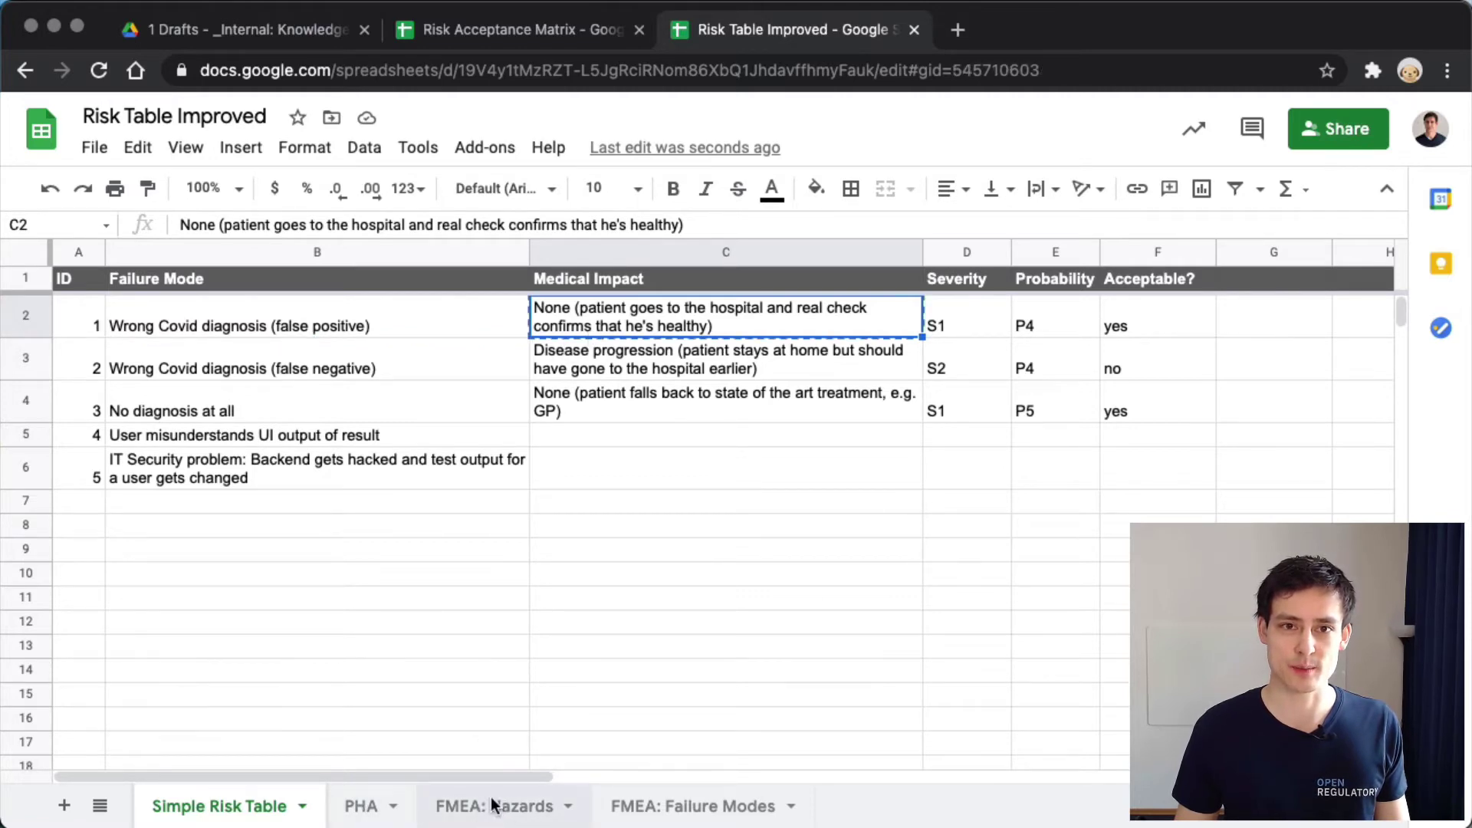
key("ctrl+v")
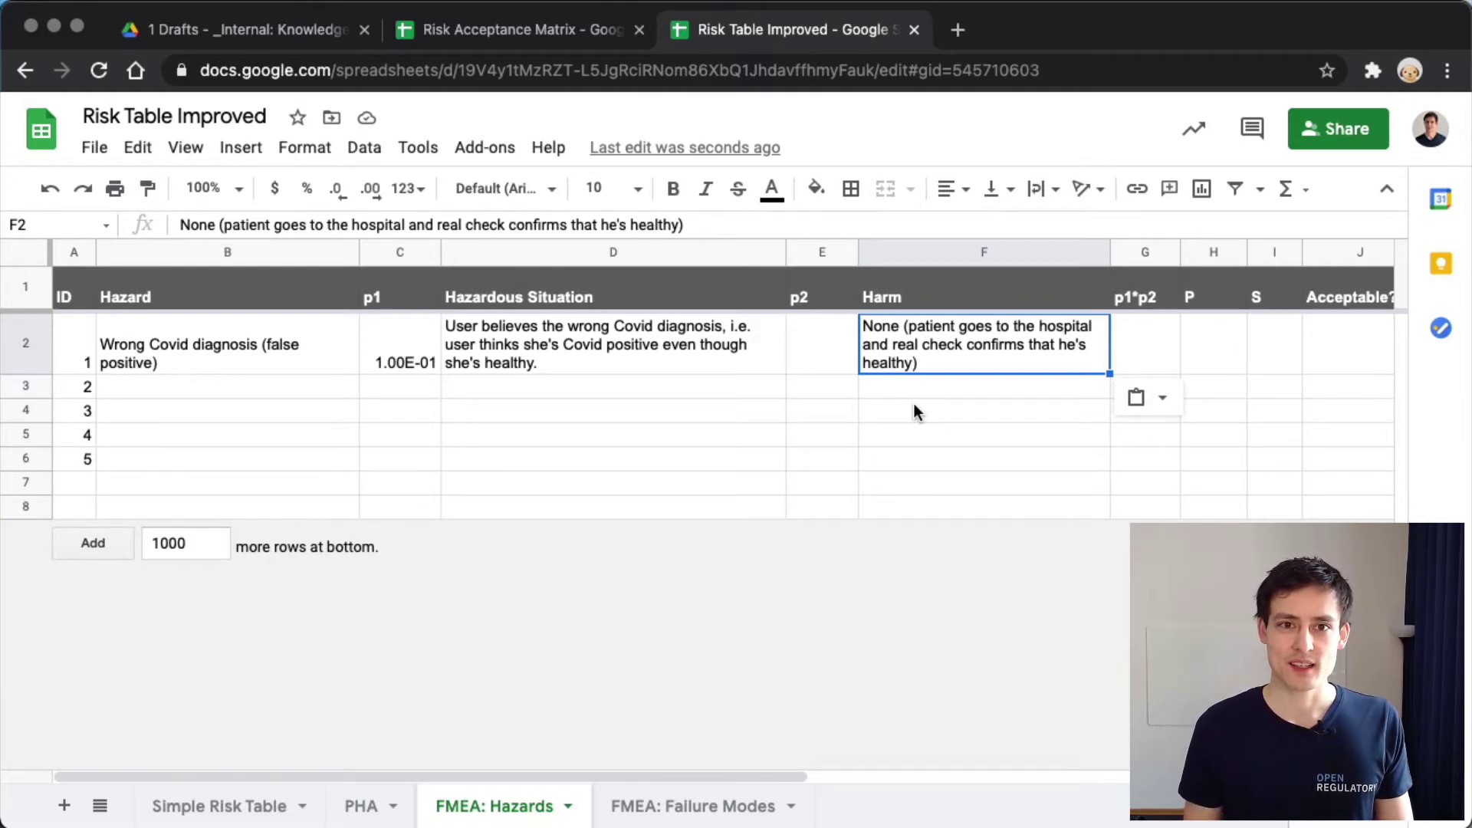
key("Left")
key("Right")
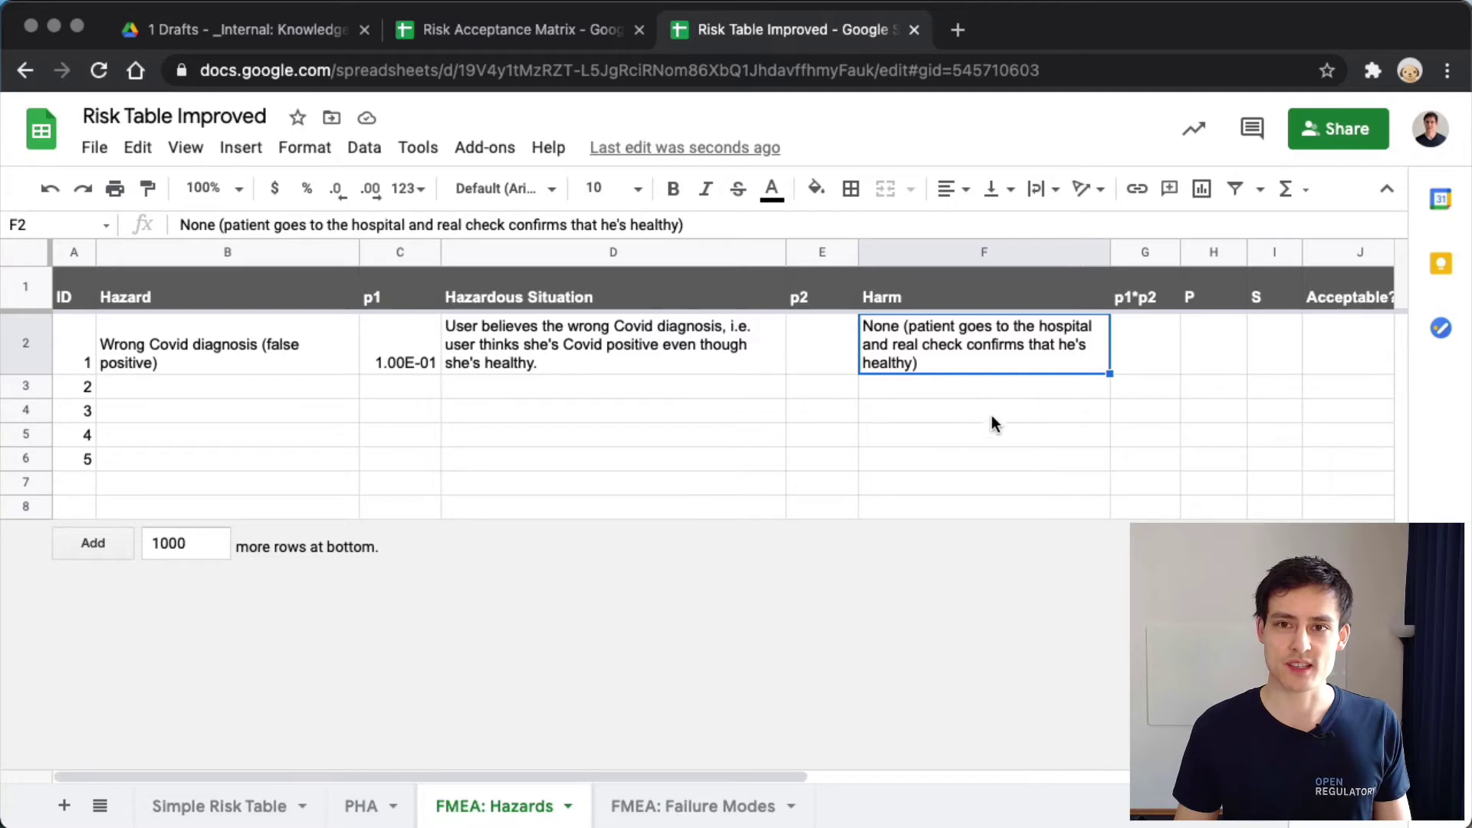
Fill hazard 1's cells from Harm through the final Acceptable? column (F2:P2) with dark grey
scroll(1028, 407, "right", 6)
left_click(1249, 324, "shift")
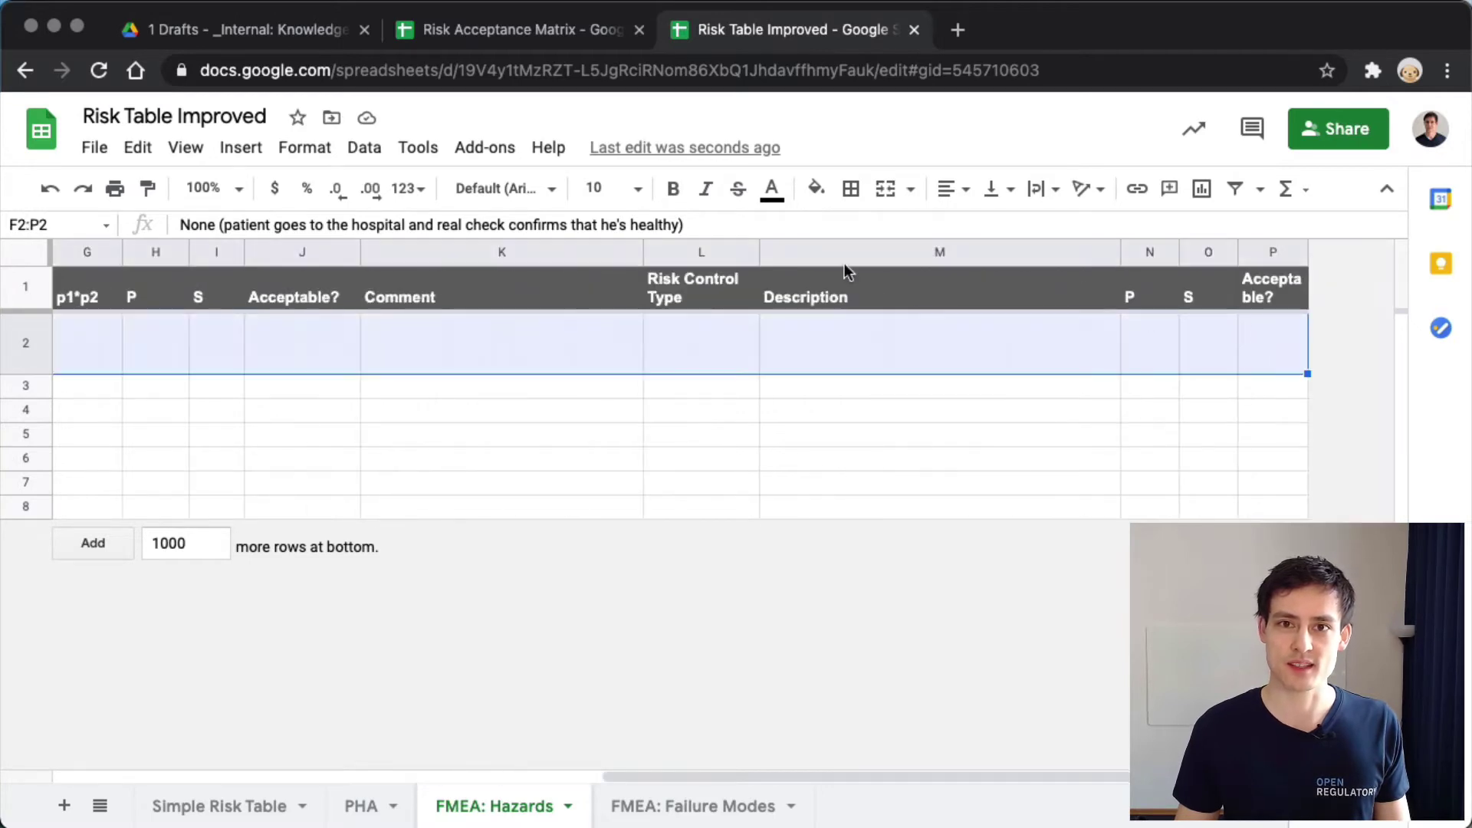
left_click(816, 187)
left_click(882, 270)
left_click(599, 443)
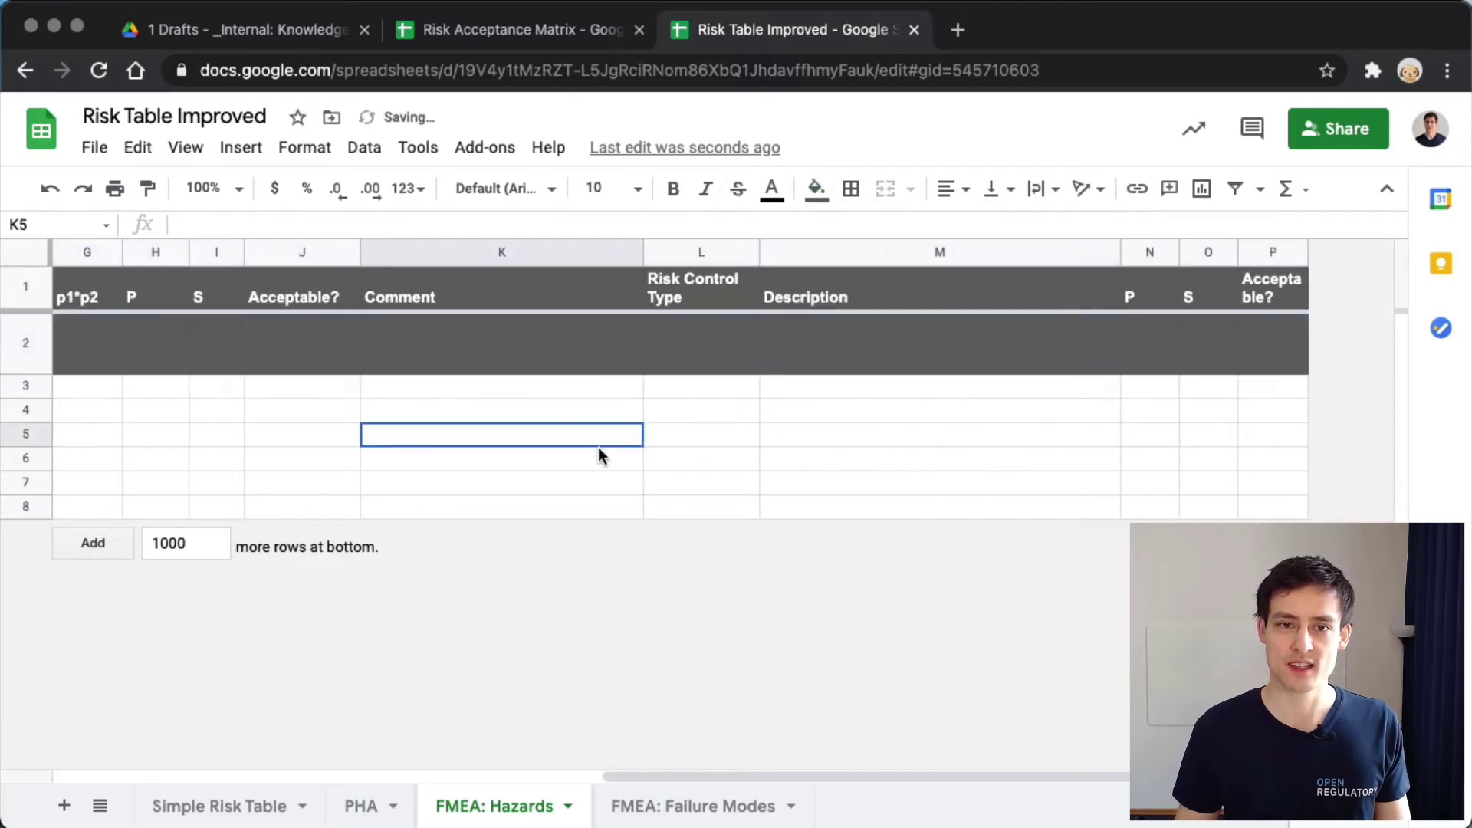
Set the fill of hazard 1's cells F2:P2 to a lighter grey
left_click(1246, 345)
key("super+shift+Left")
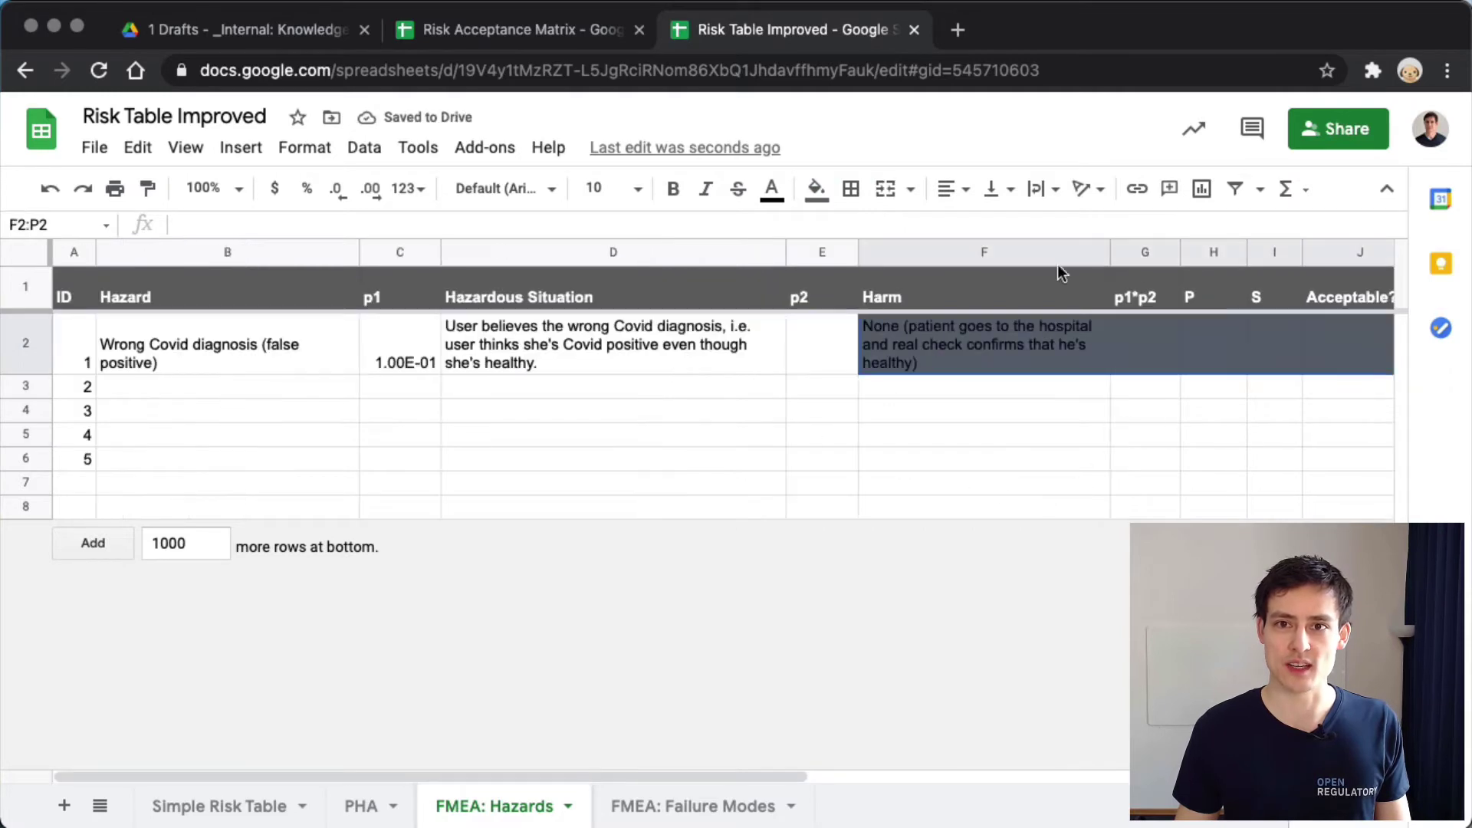
left_click(816, 188)
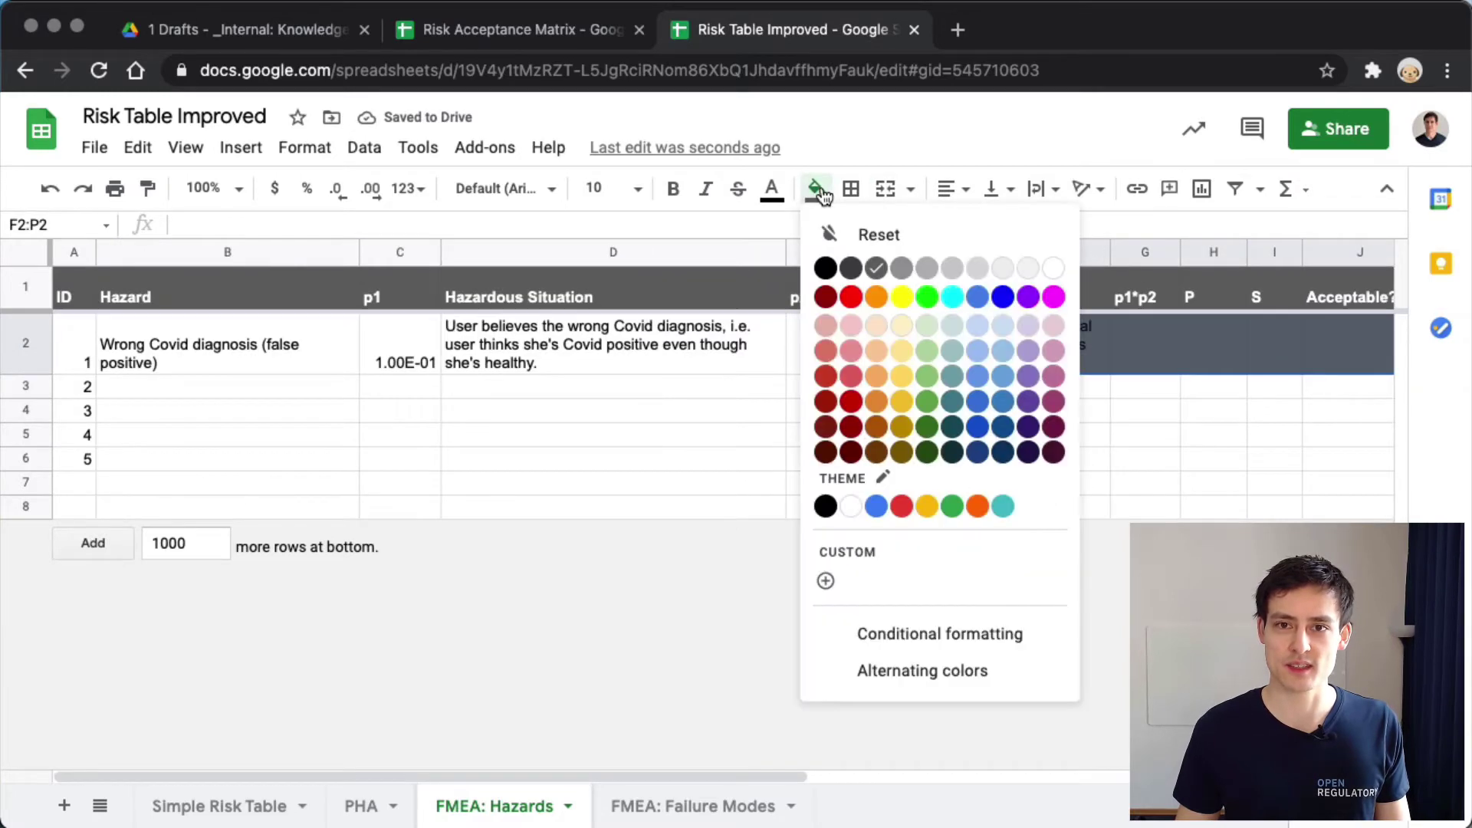
left_click(953, 272)
left_click(945, 418)
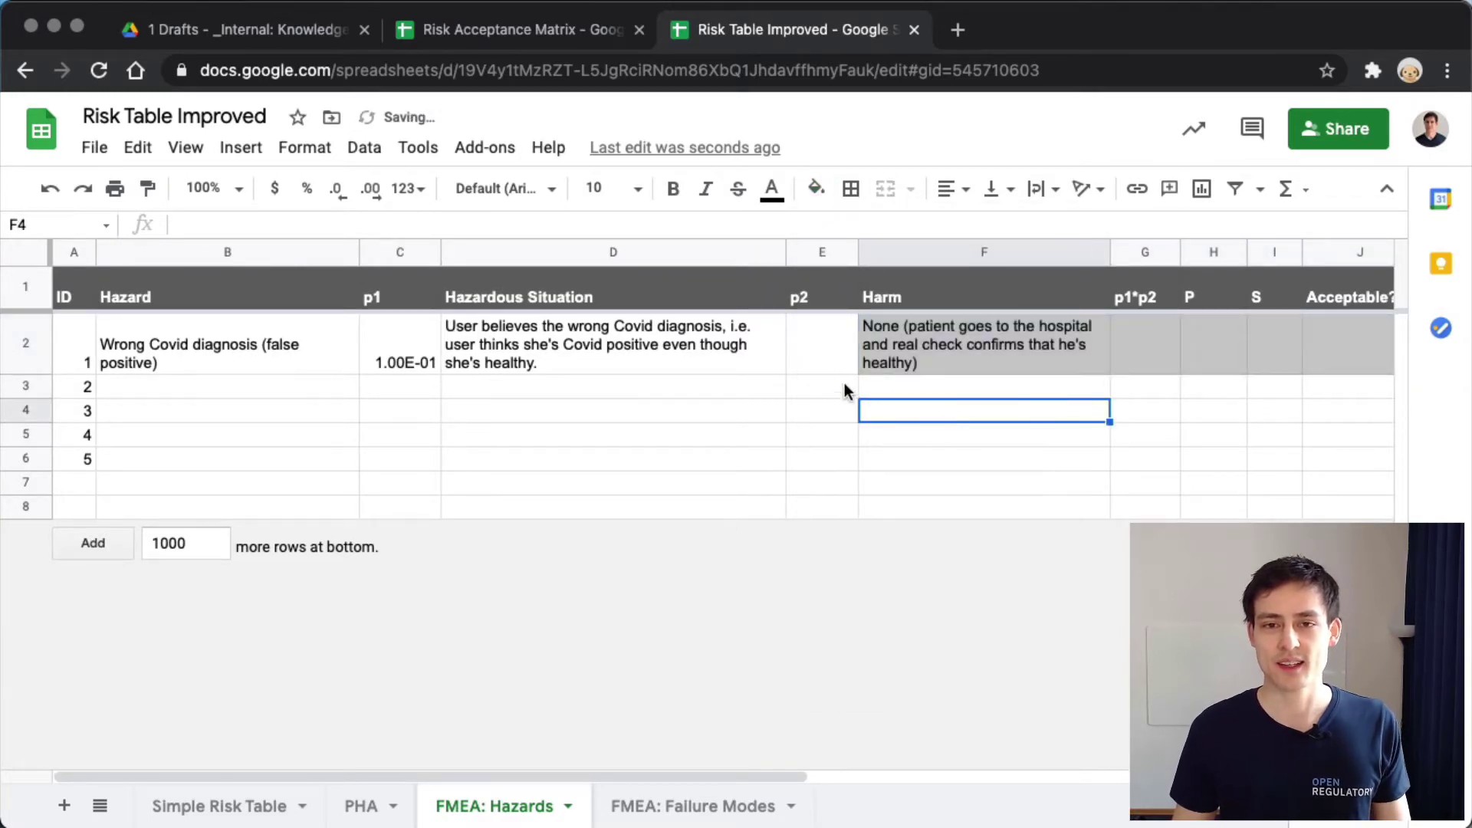
left_click(948, 357)
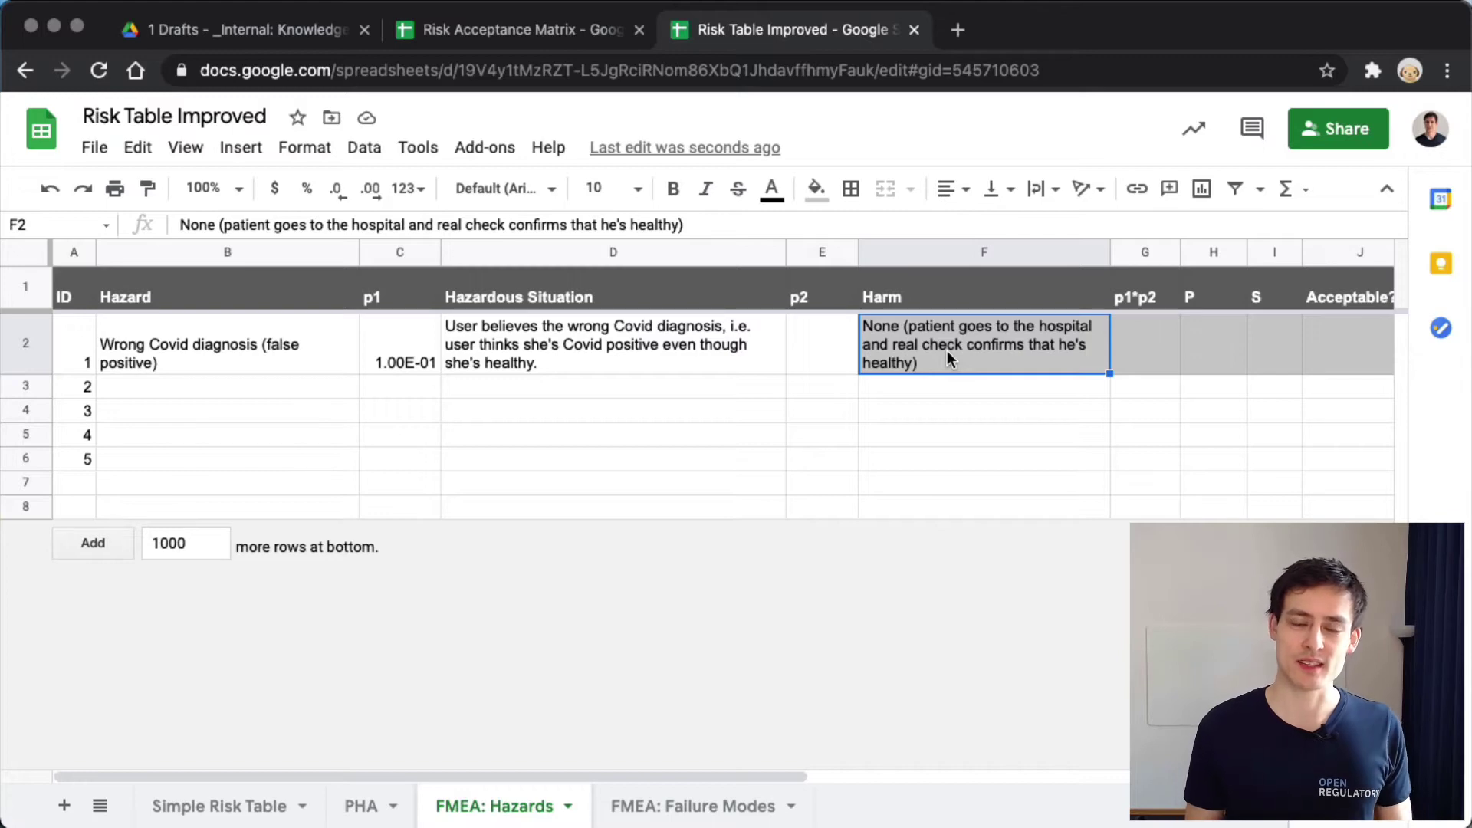
left_click(666, 353)
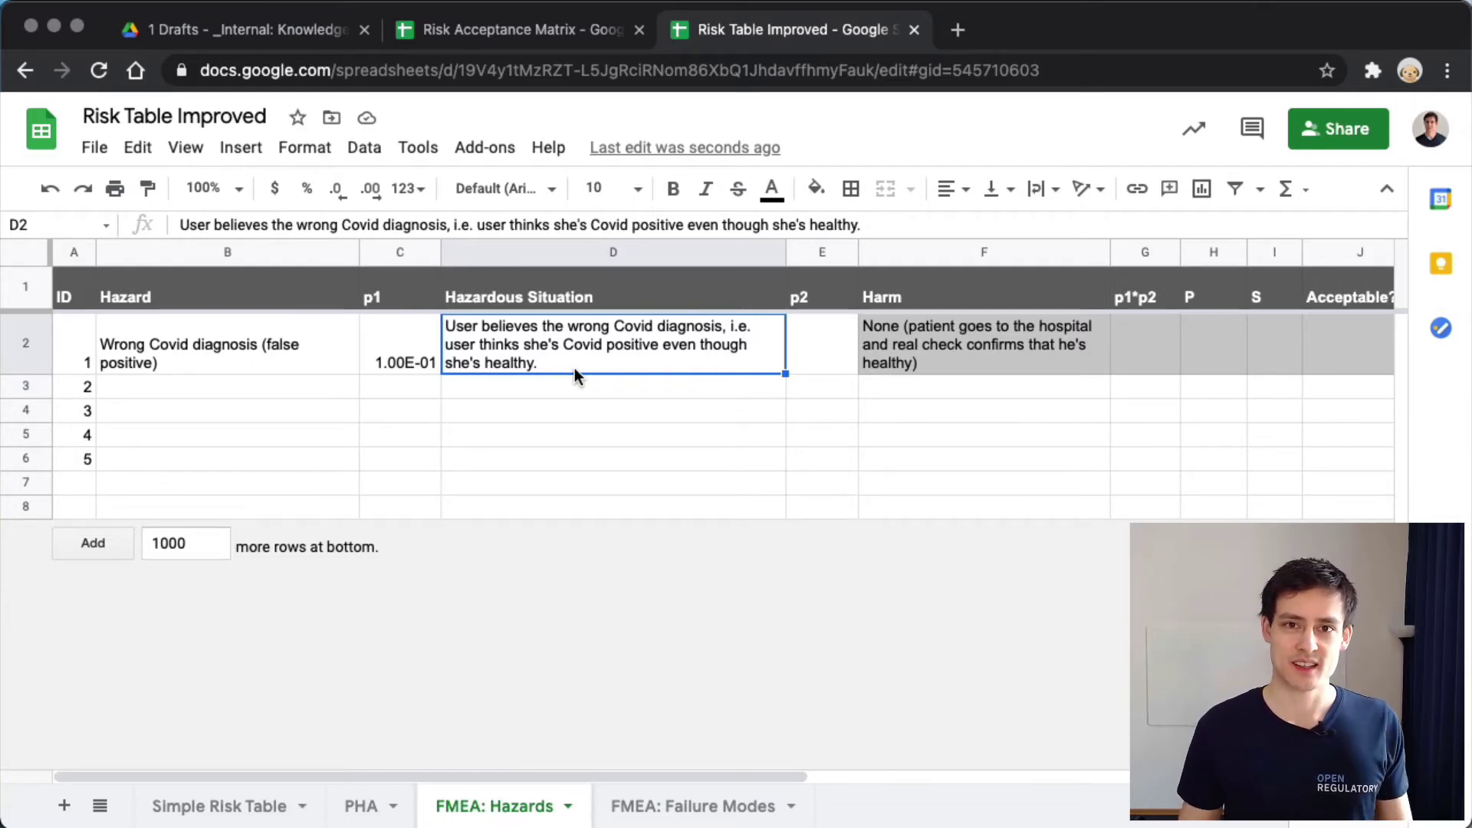
left_click(840, 357)
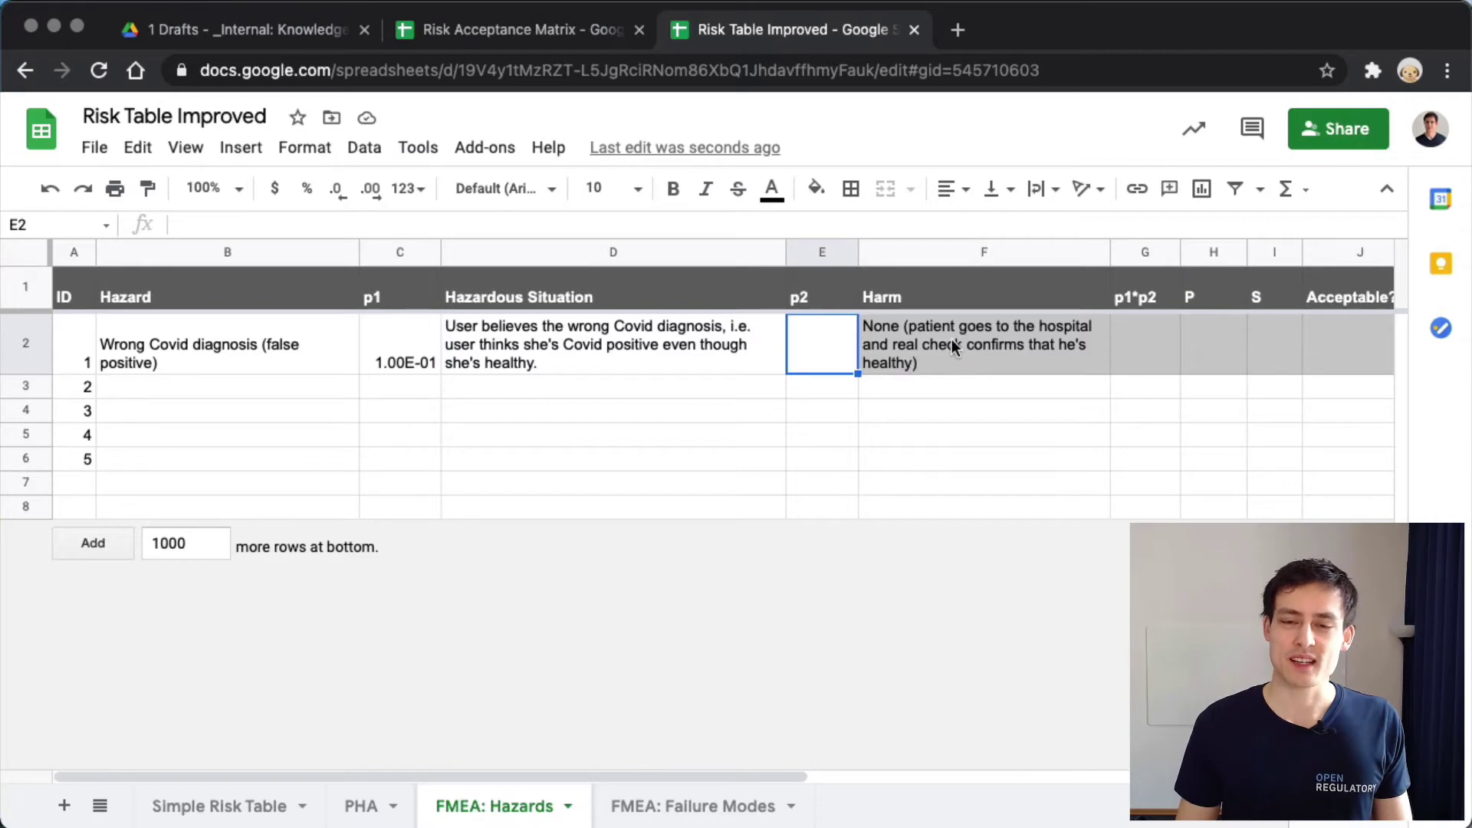
left_click(953, 347)
left_click(817, 349)
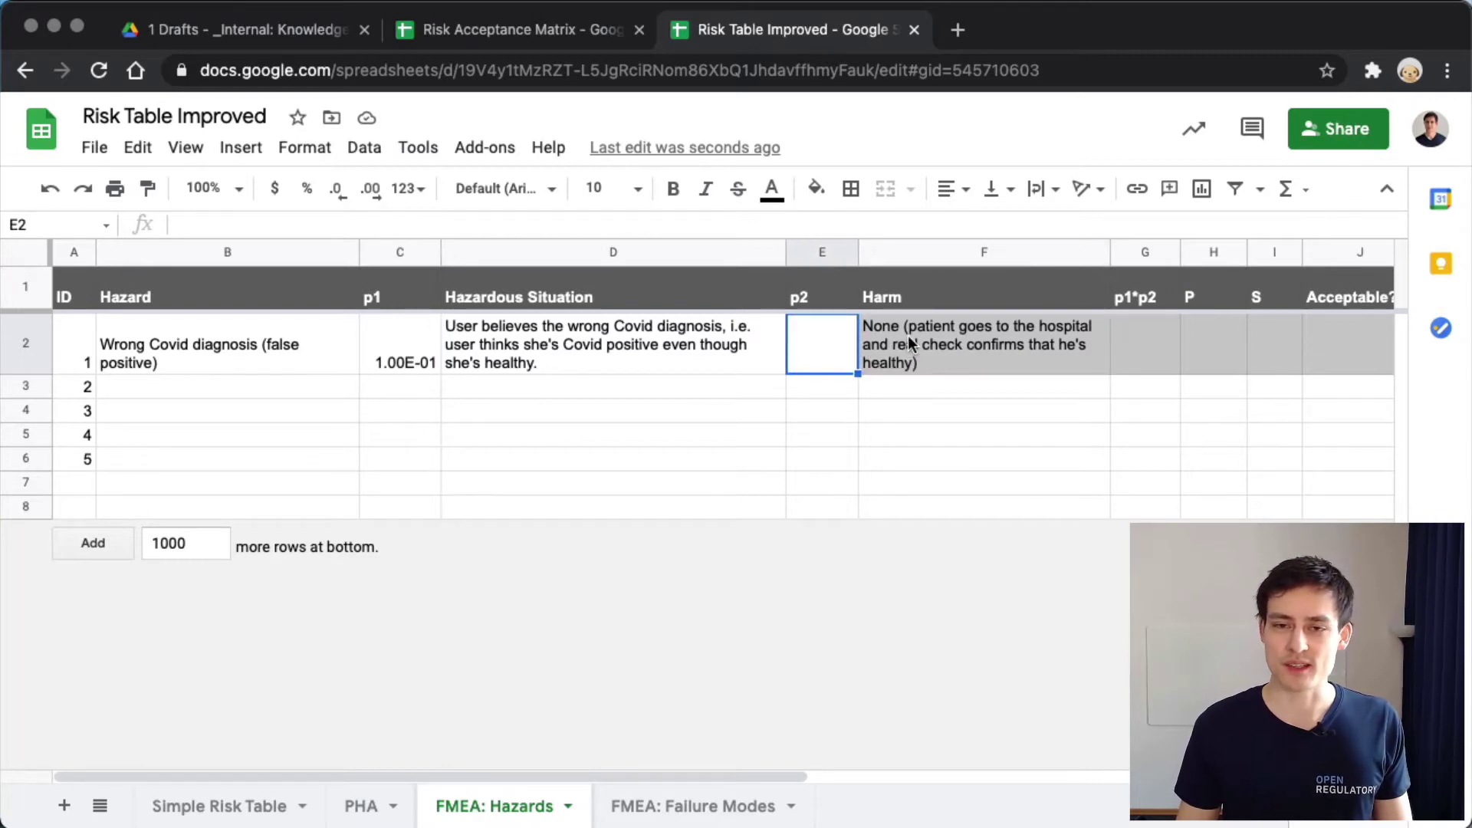
left_click(908, 342)
Set the p2 probability of hazard 1 to 0.1
left_click(831, 347)
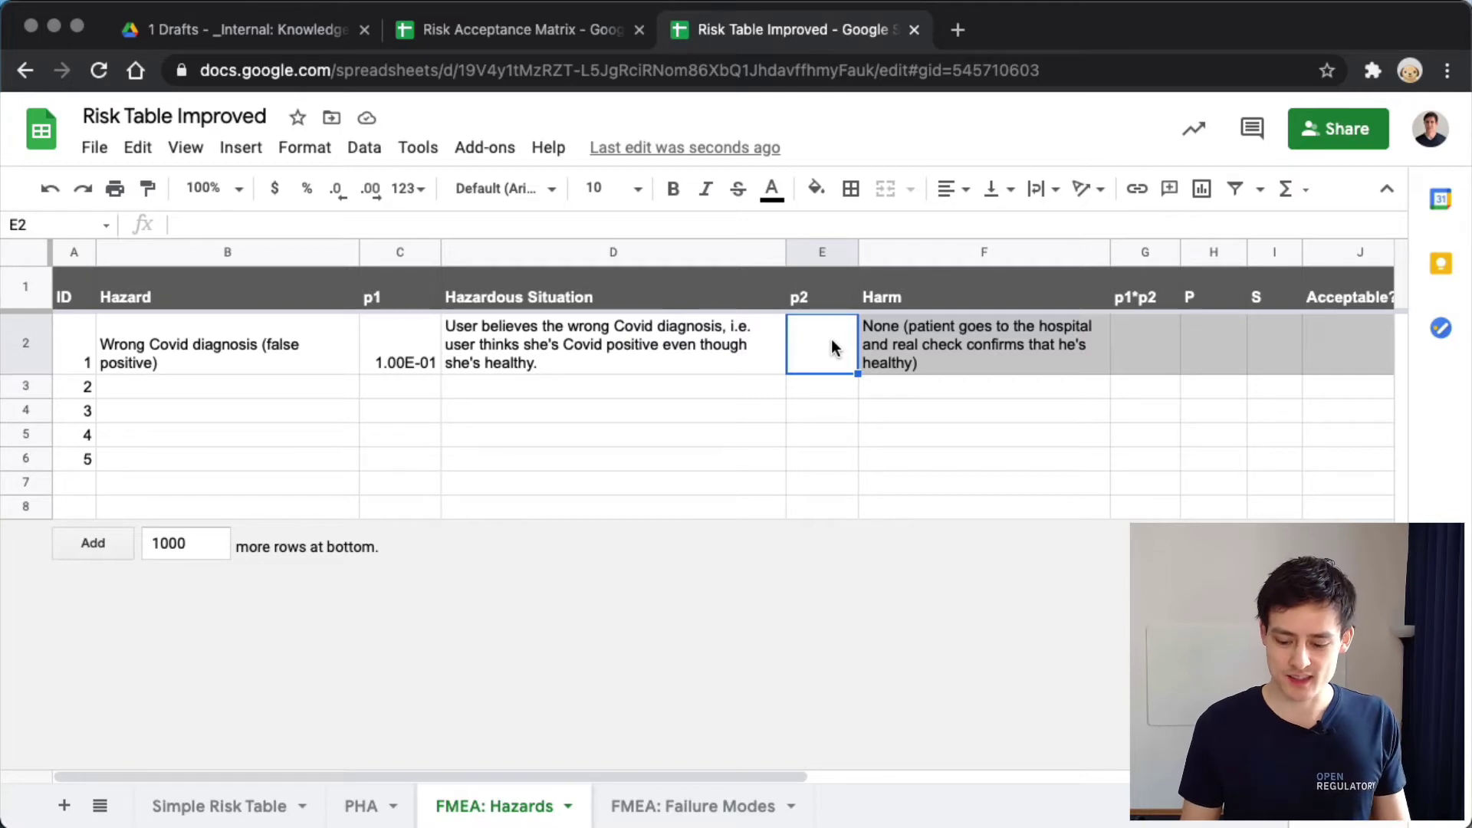
type("0.1")
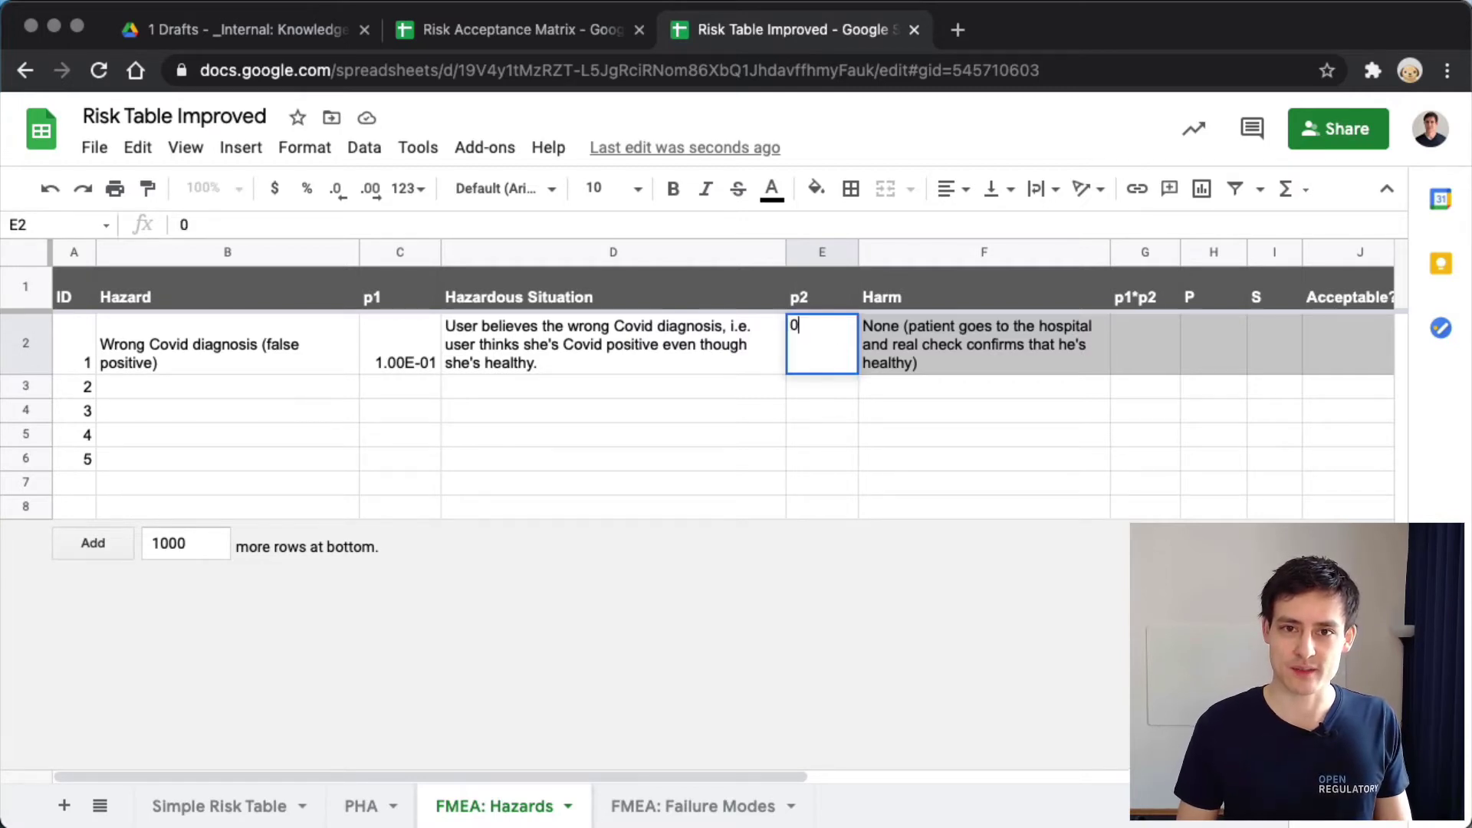
key("Return")
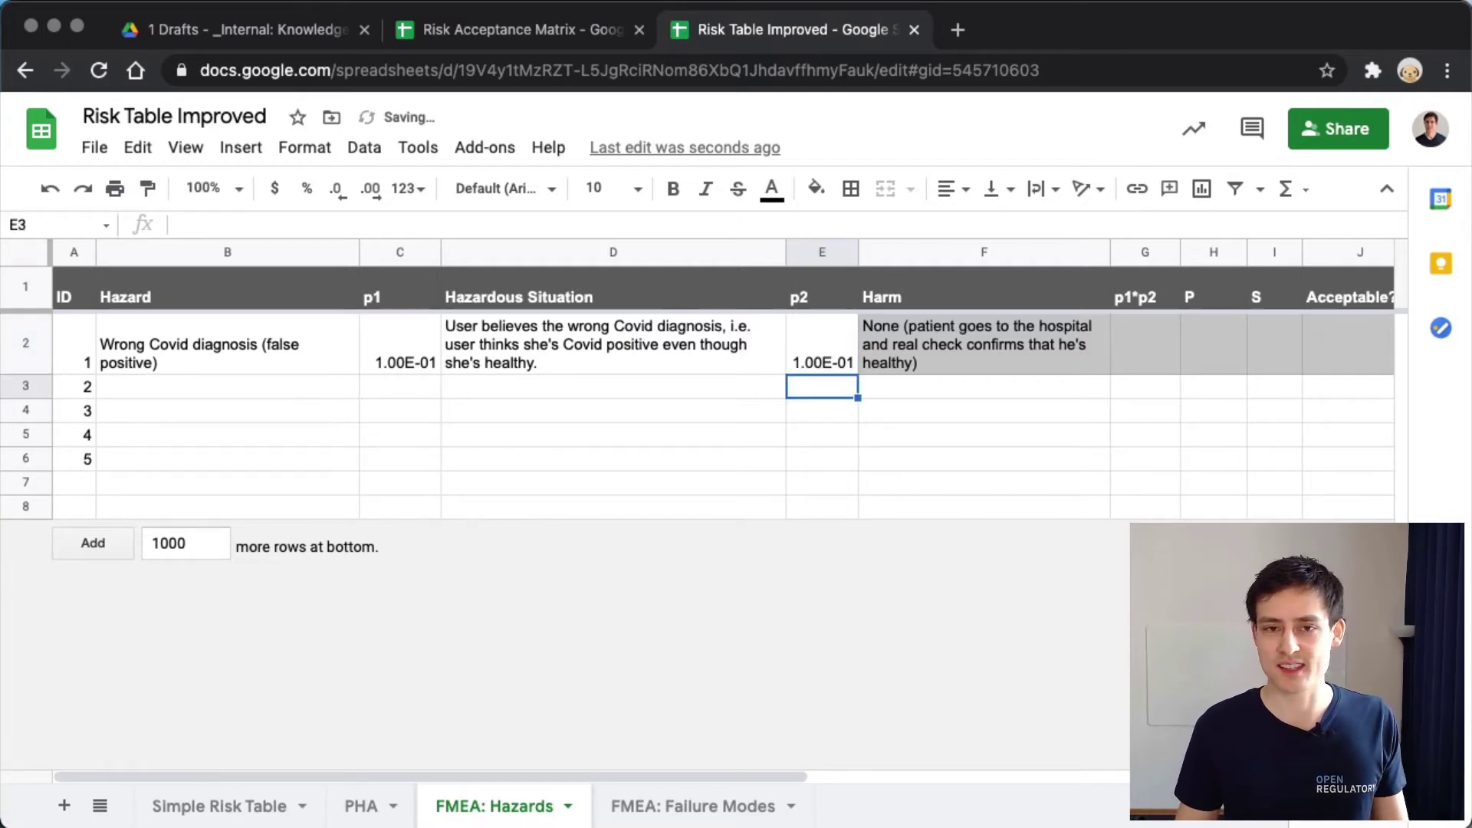
left_click(955, 364)
left_click(822, 337)
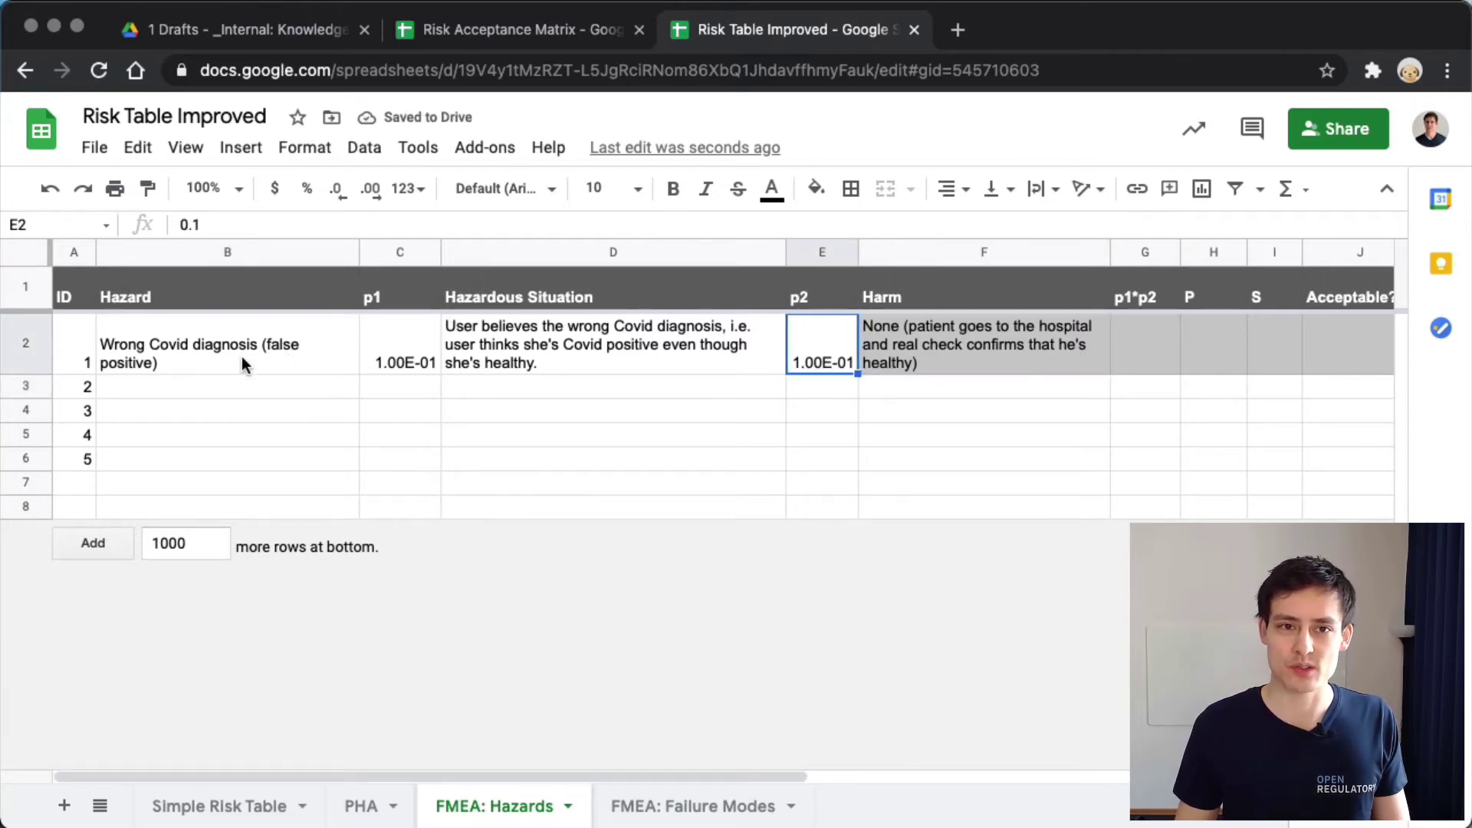
left_click_drag(242, 357, 440, 361)
left_click(437, 360)
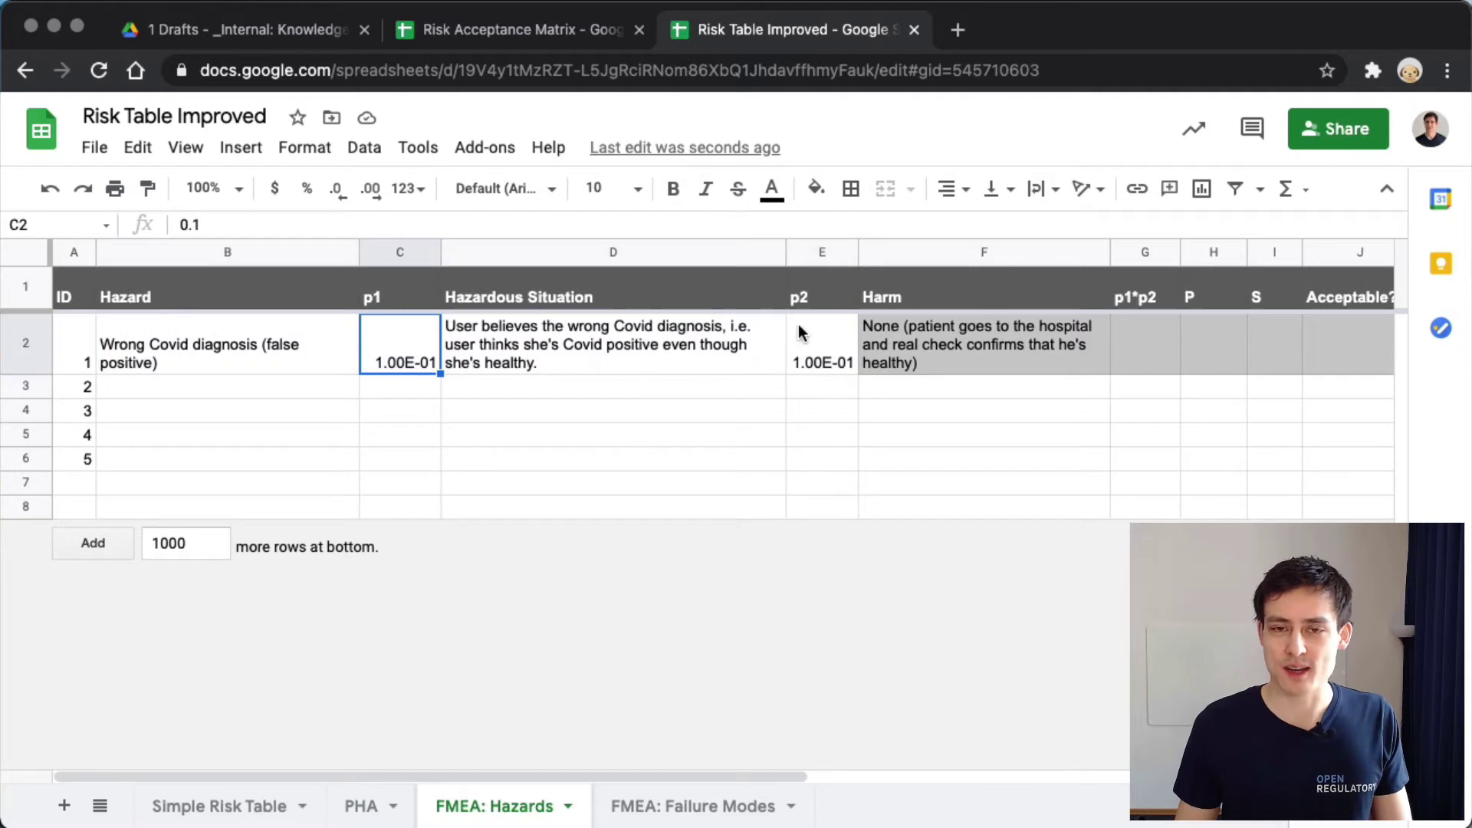
left_click(908, 338)
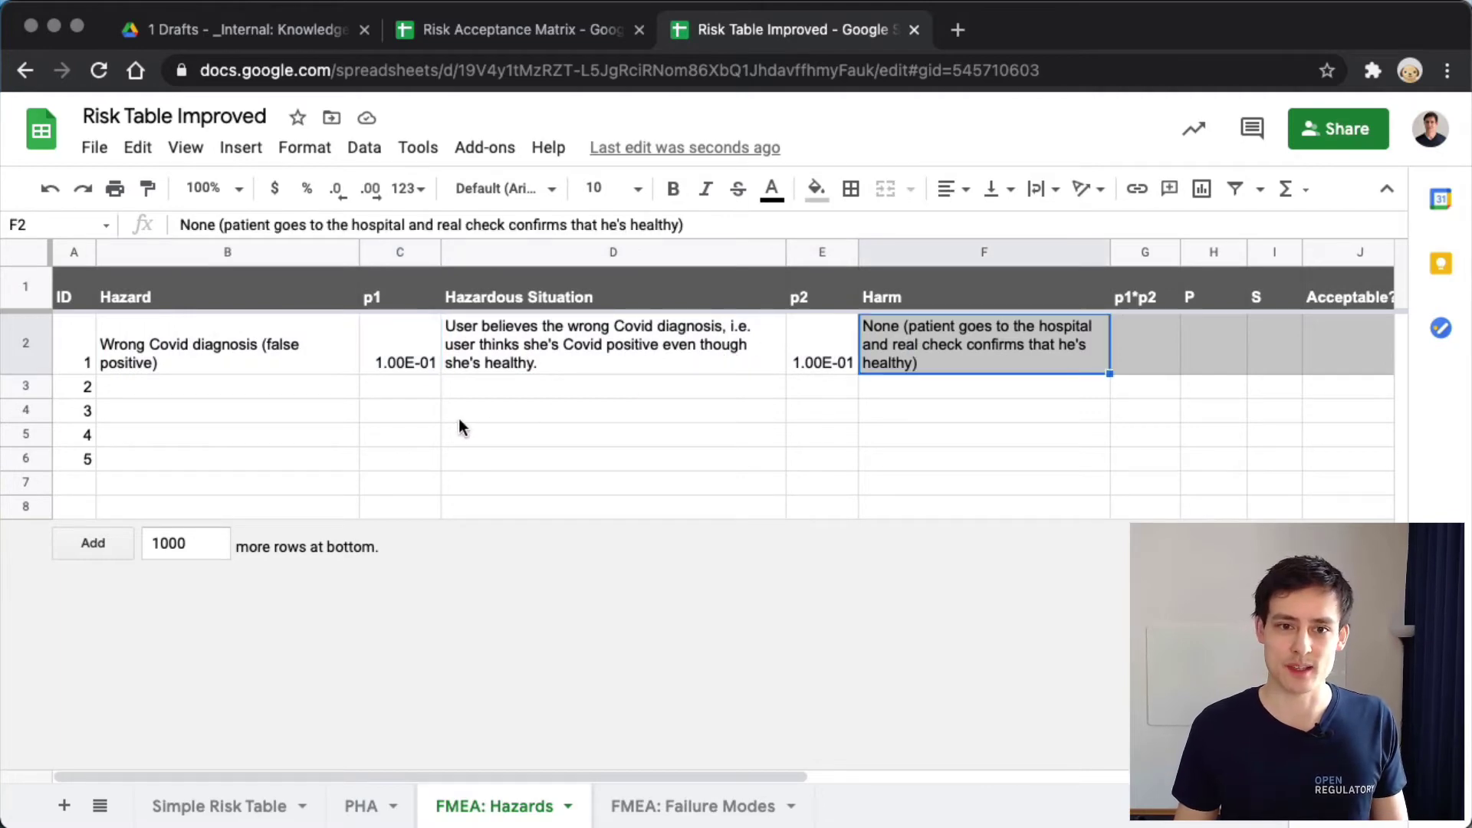
left_click_drag(459, 420, 462, 387)
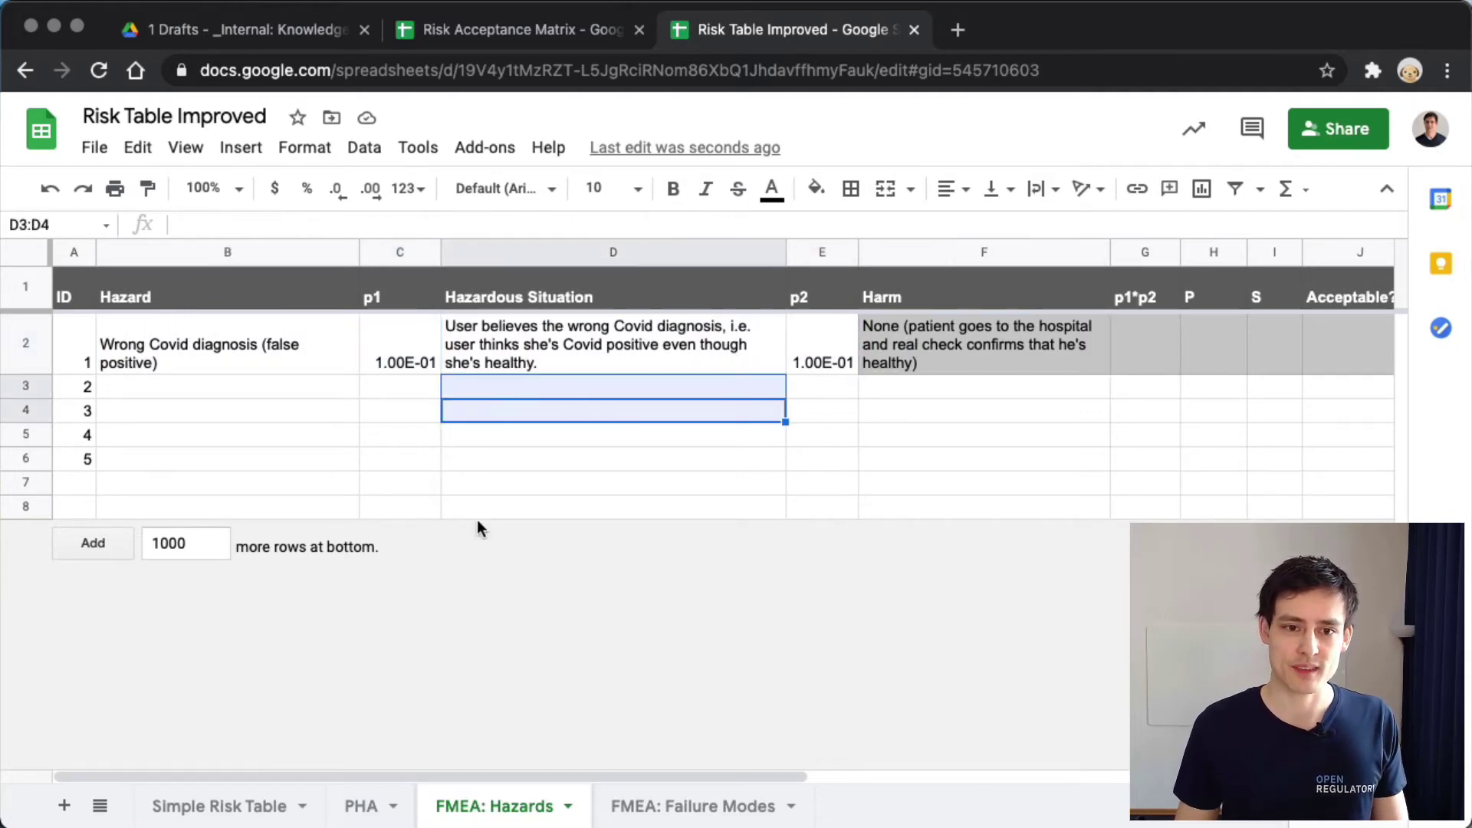
Copy the failure mode "Wrong Covid diagnosis (false negative)" from the Simple Risk Table into the Hazard cell of hazard 2 in FMEA: Hazards
left_click(236, 805)
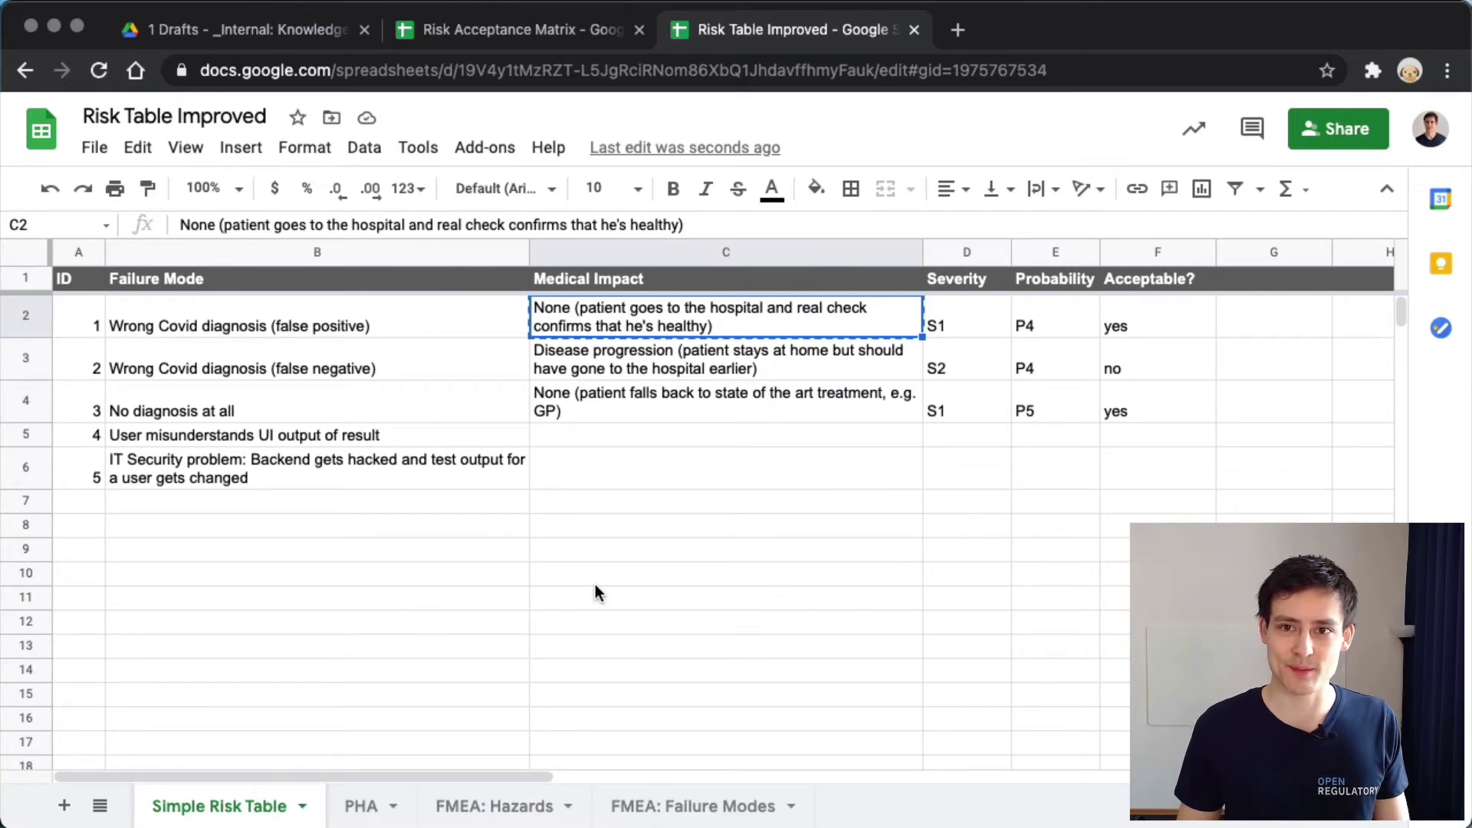
left_click(619, 528)
left_click(204, 368)
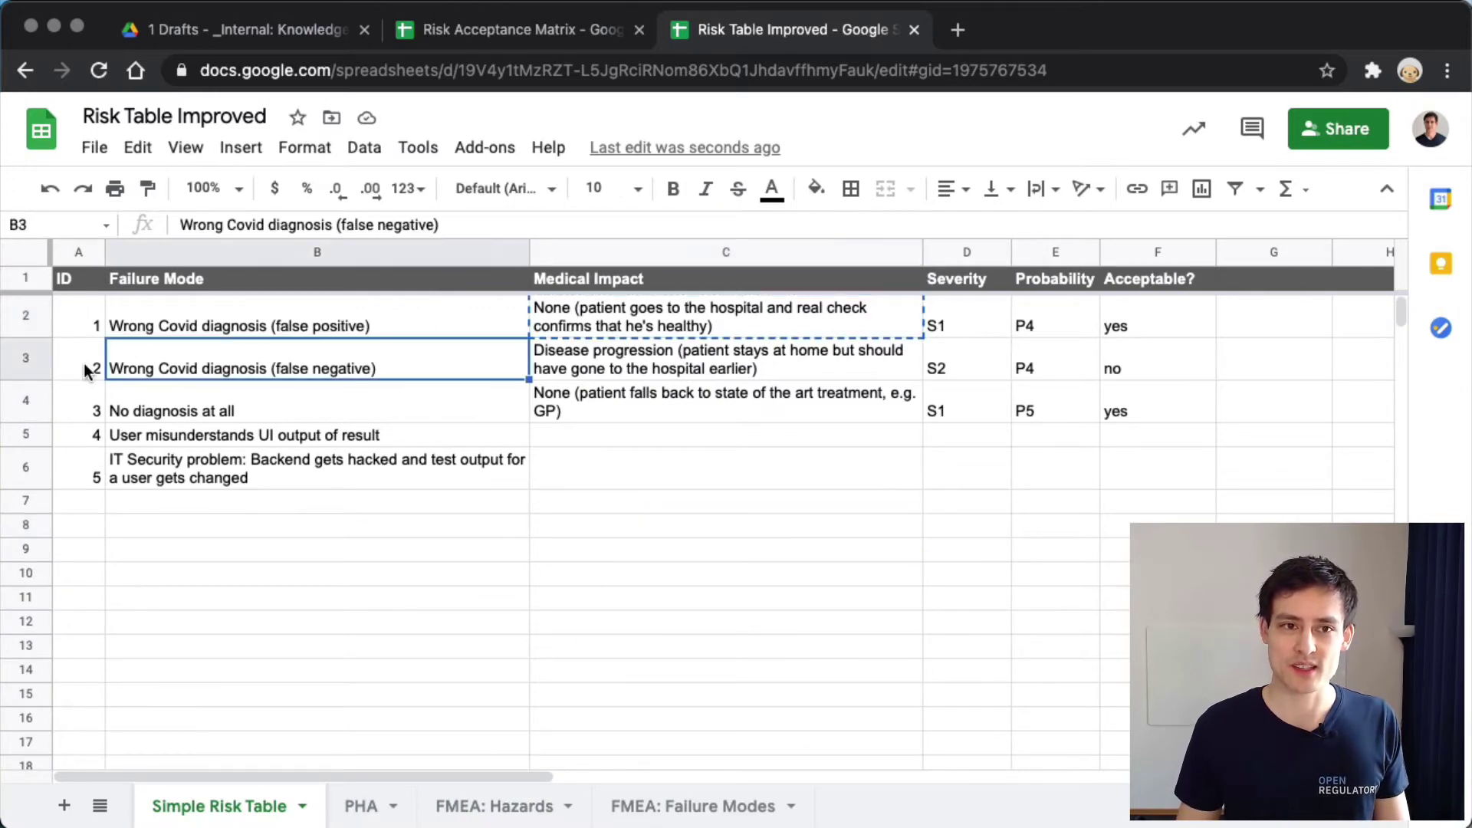
left_click(882, 375)
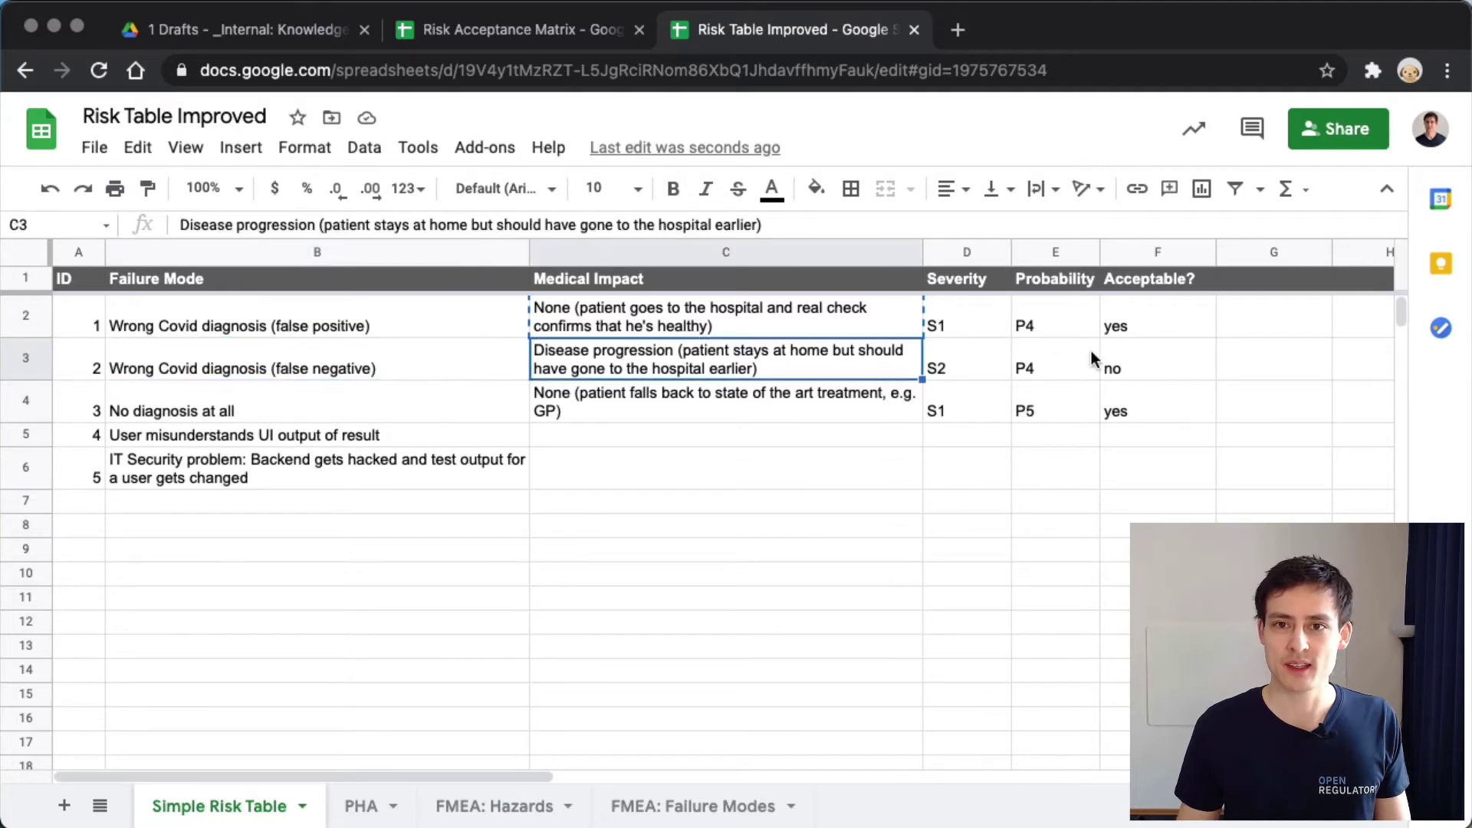
left_click(1106, 370)
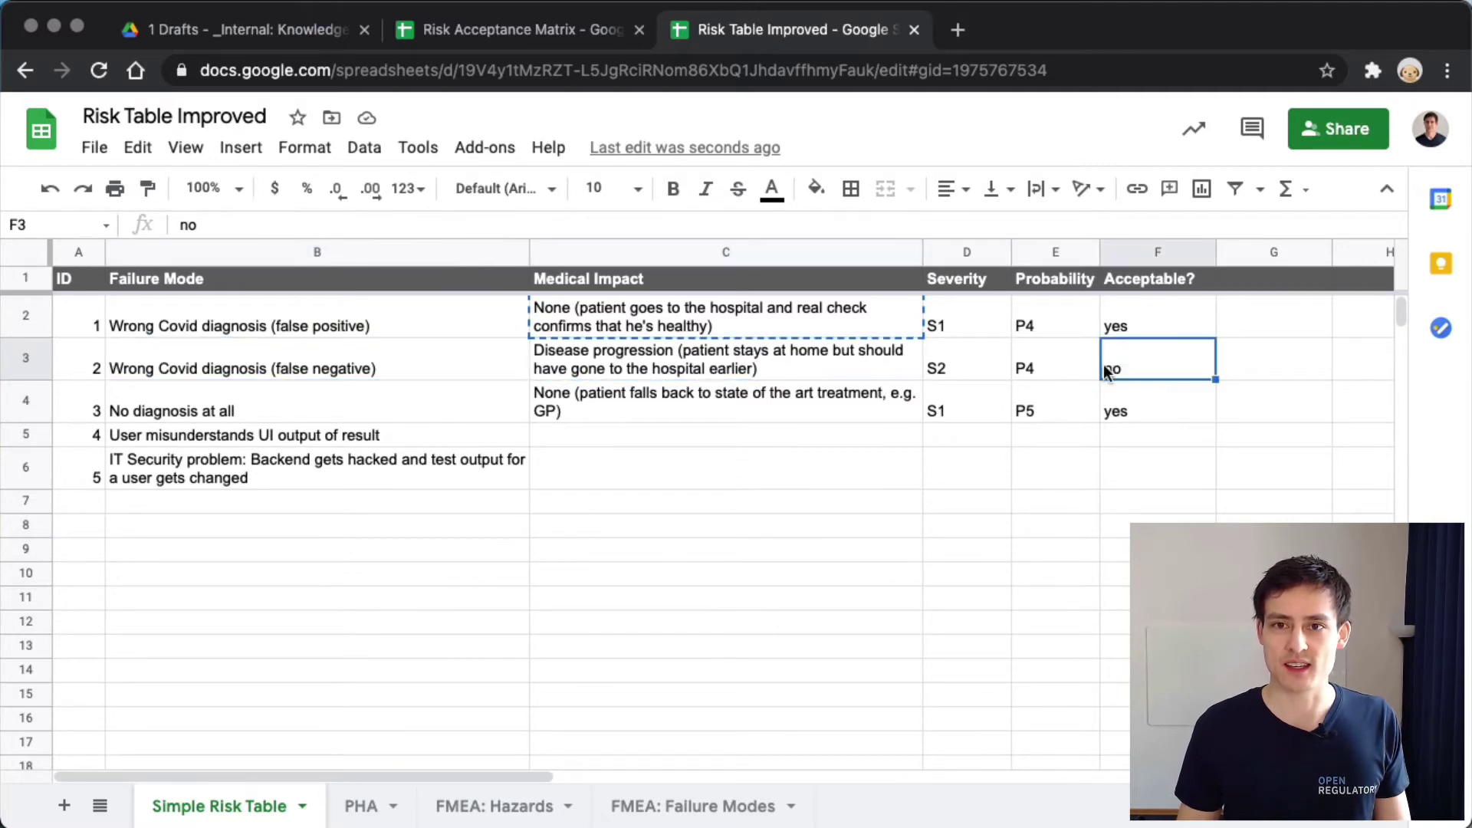
left_click(295, 370)
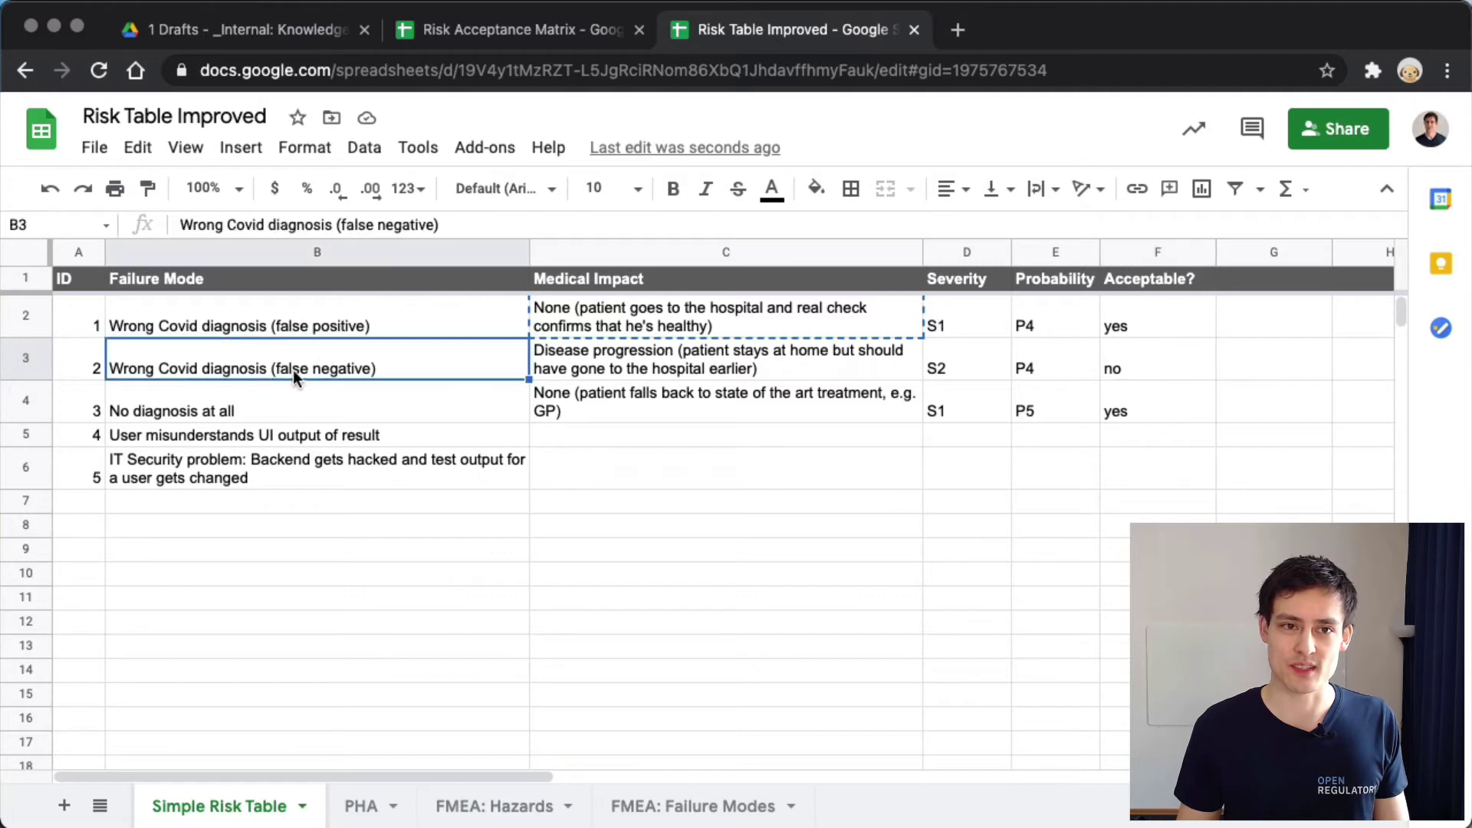
key("ctrl+c")
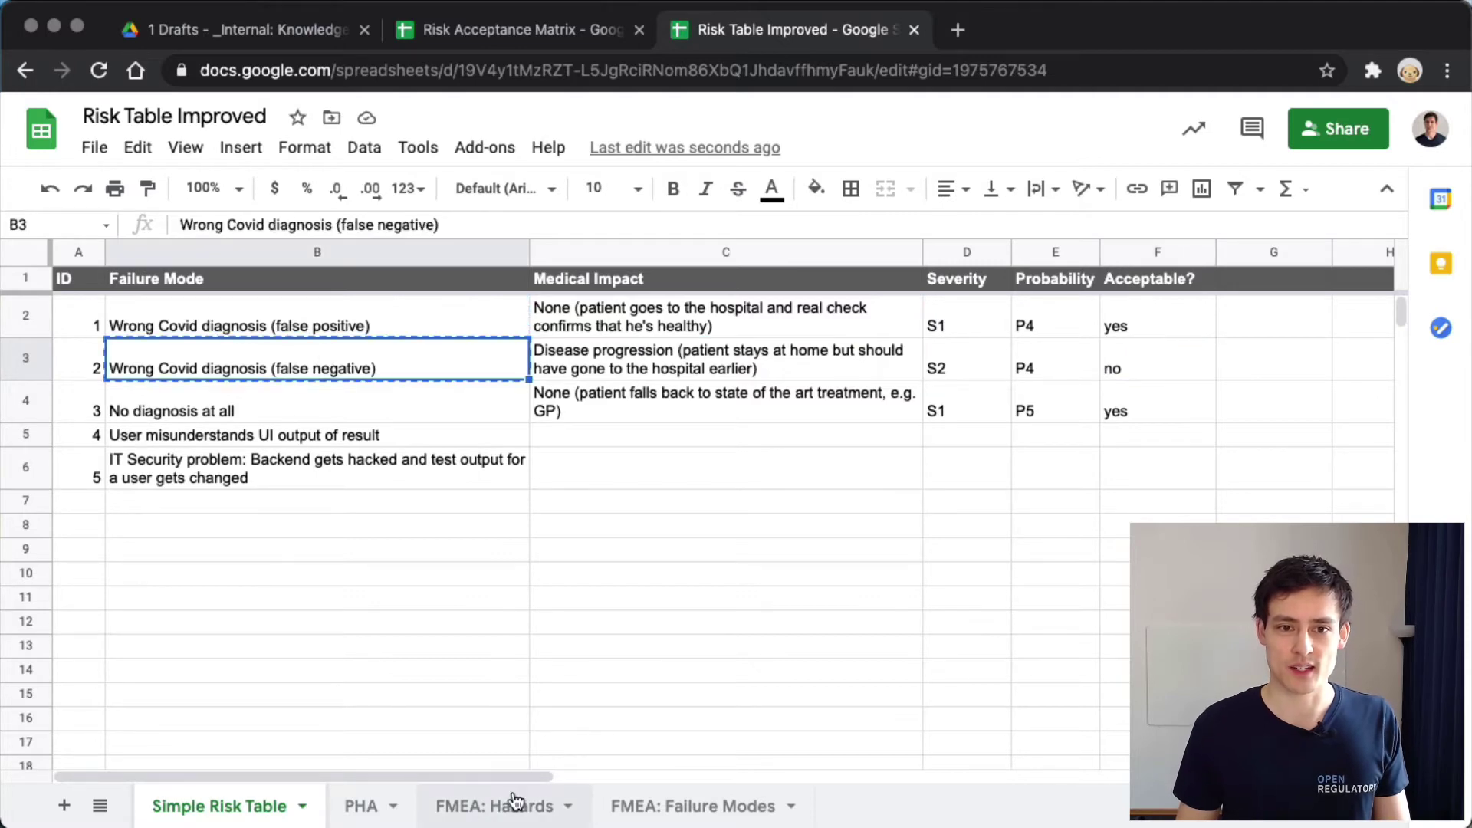
left_click(491, 814)
left_click(196, 383)
key("ctrl+v")
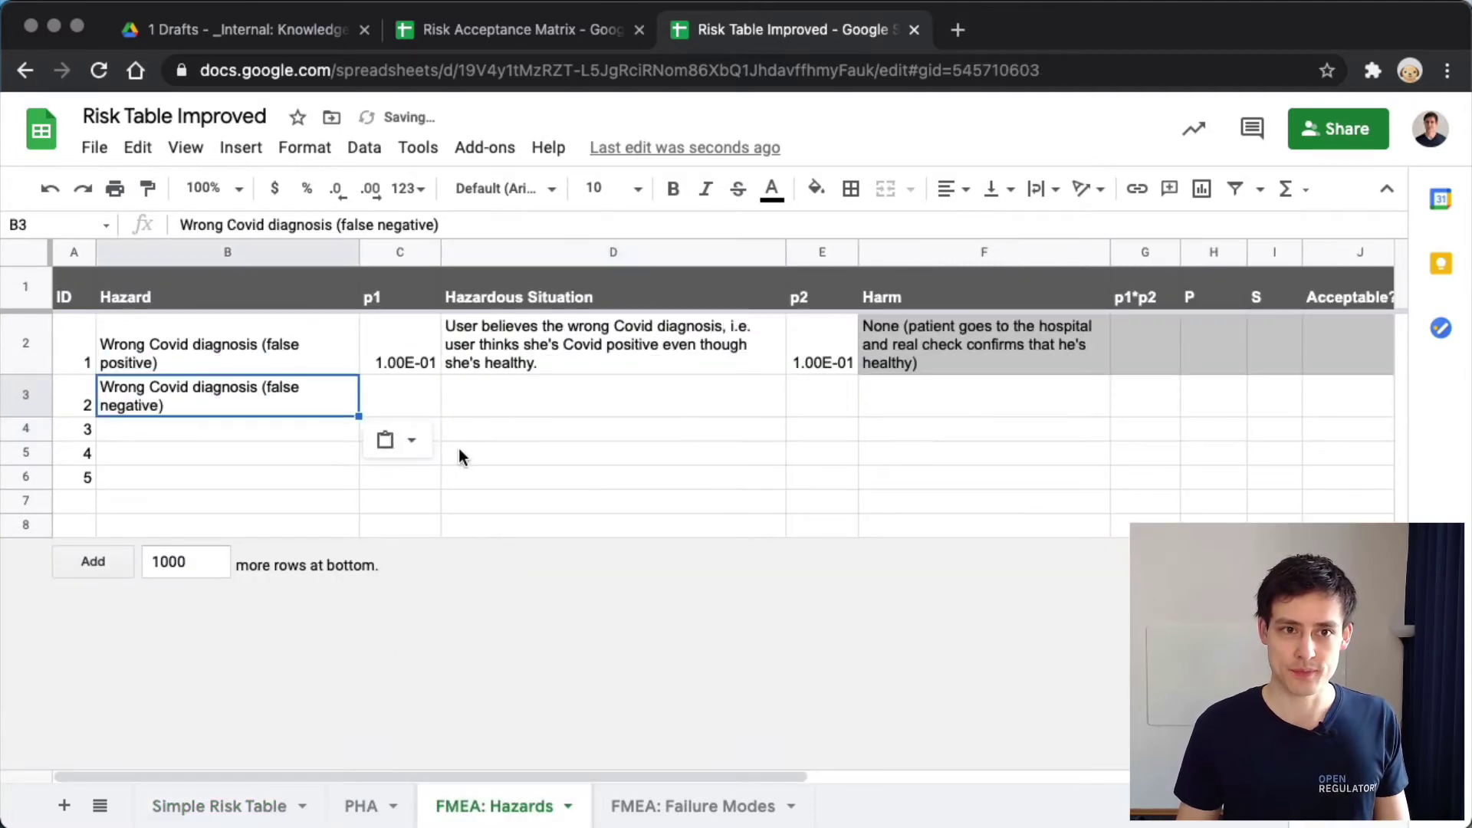
left_click(404, 396)
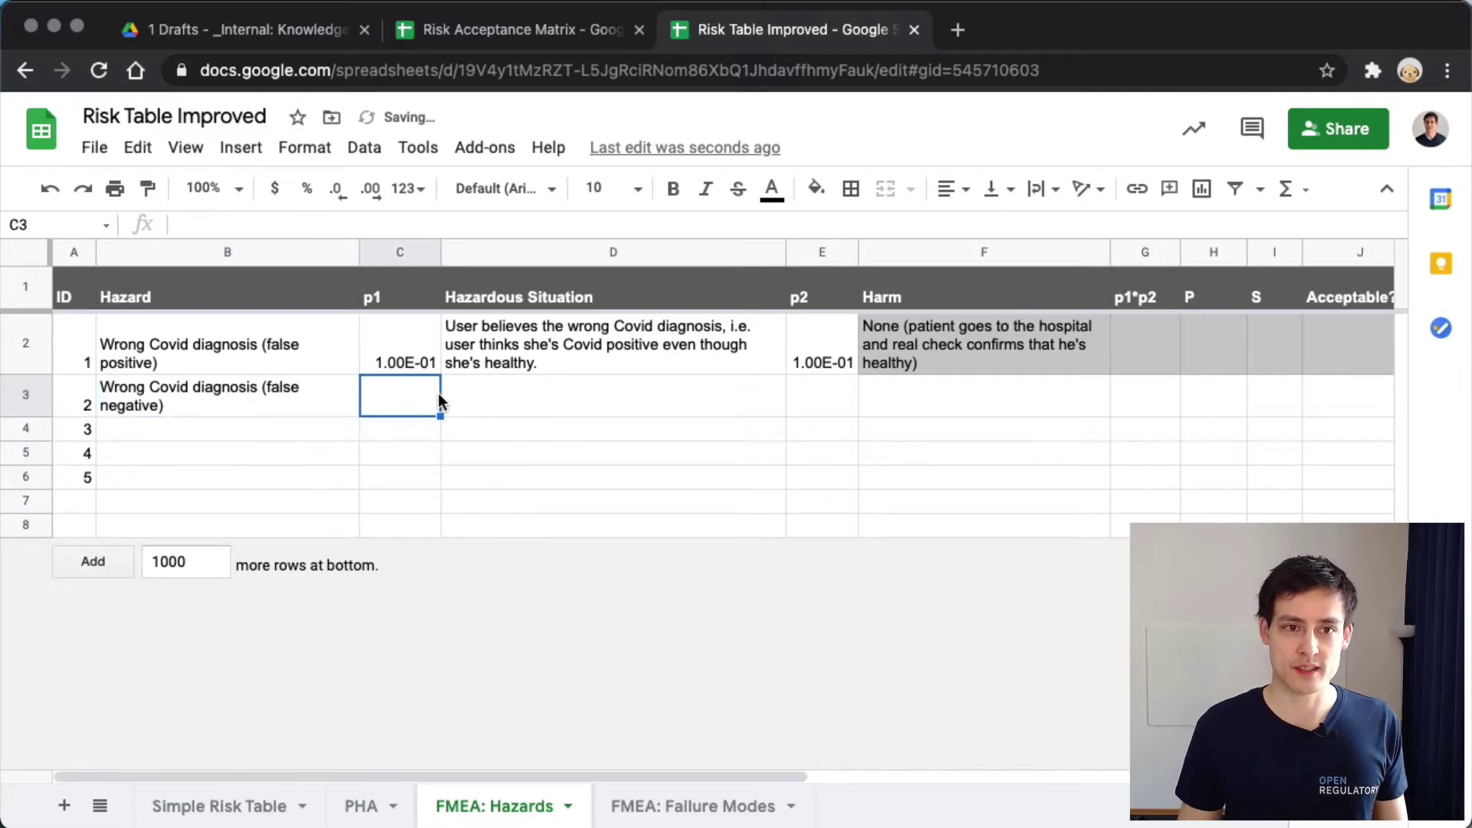
Copy the "Disease progression" medical impact of the false negative from the Simple Risk Table into hazard 2's Harm cell in FMEA: Hazards
left_click(227, 806)
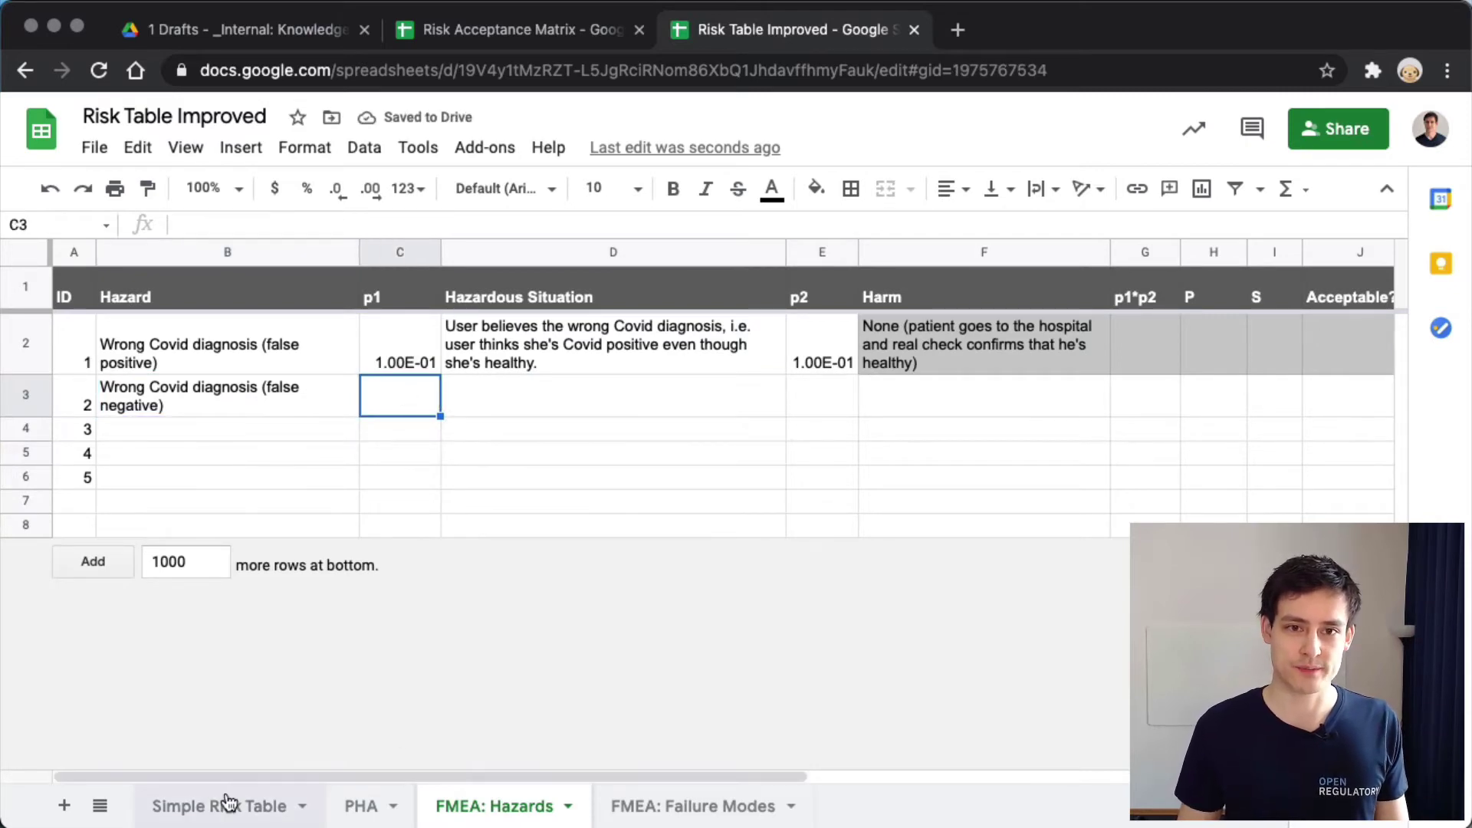
left_click(661, 353)
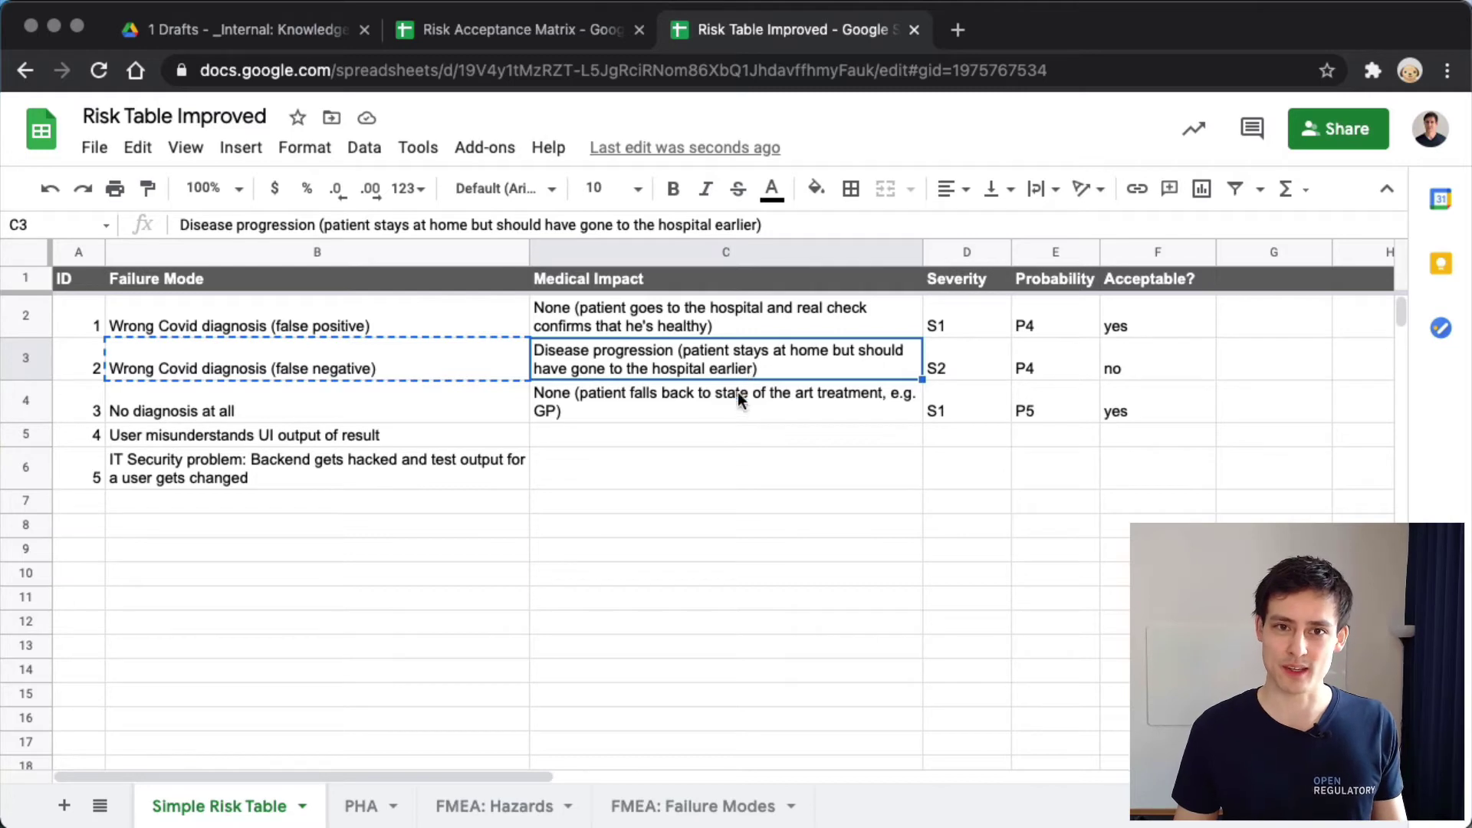
left_click(740, 464)
left_click(761, 355)
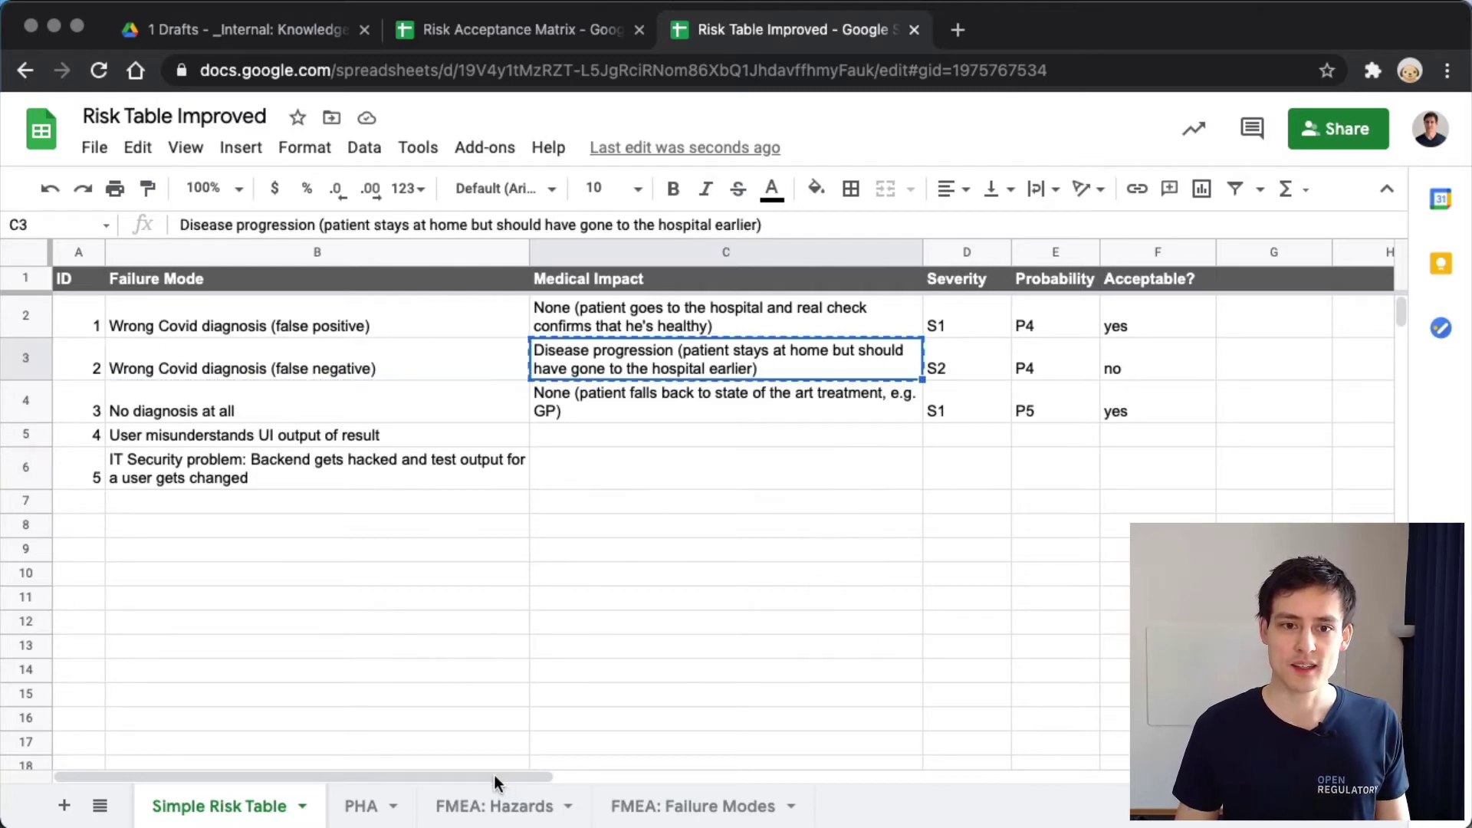
left_click(495, 805)
left_click(690, 454)
left_click(977, 407)
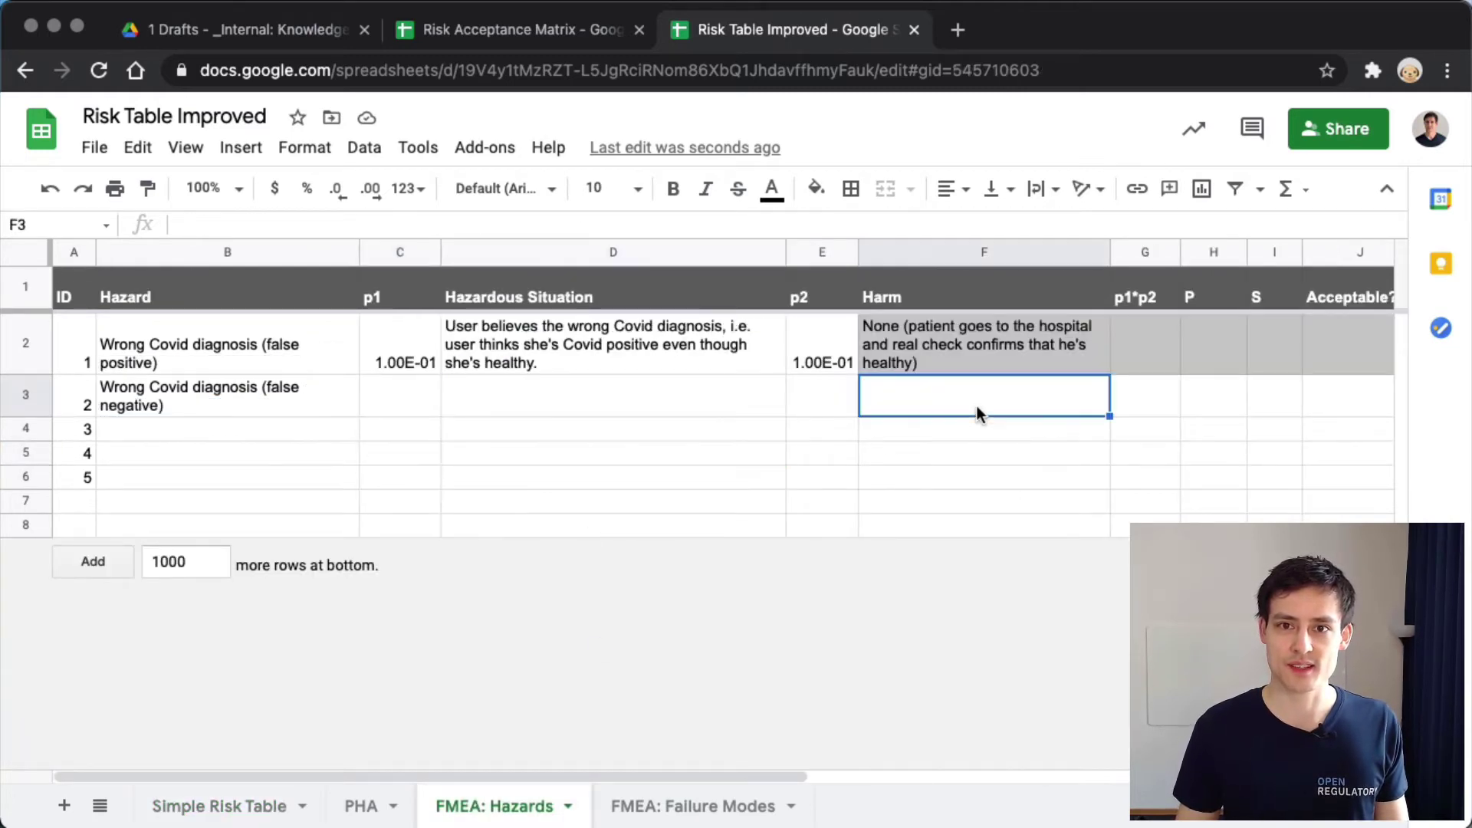
key("ctrl+v")
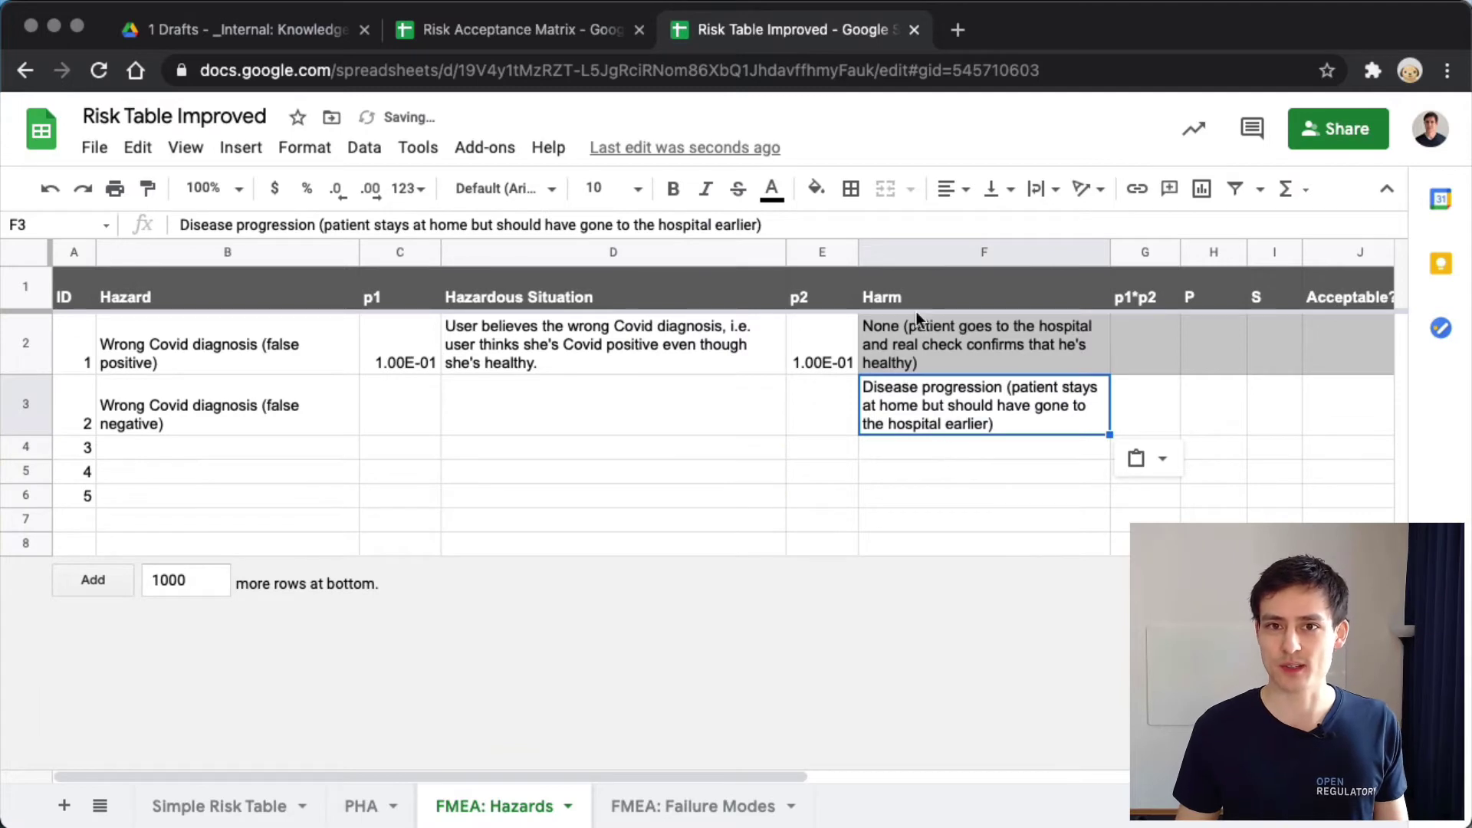
left_click(929, 250)
left_click(934, 420)
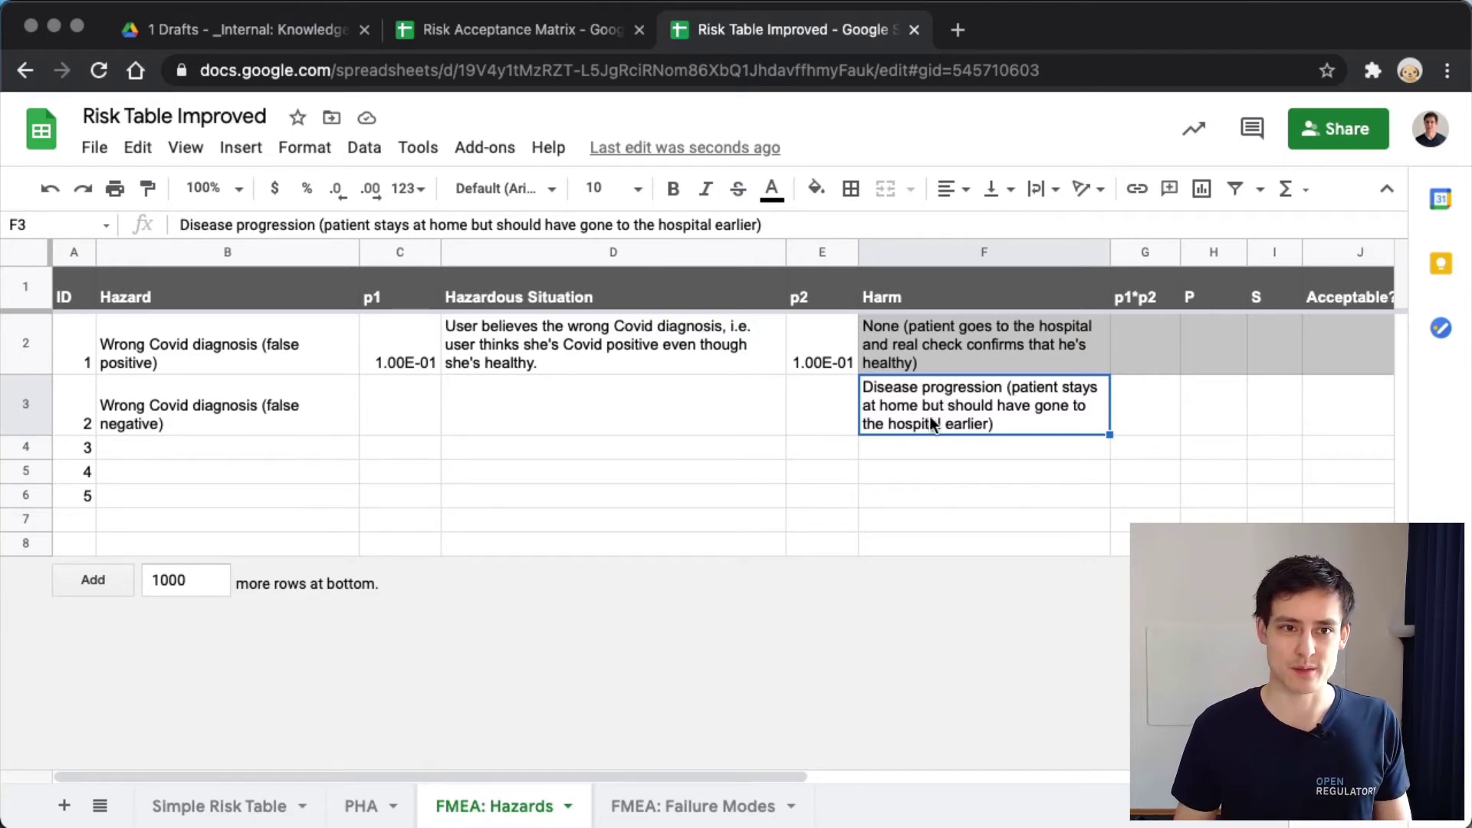
left_click(283, 404)
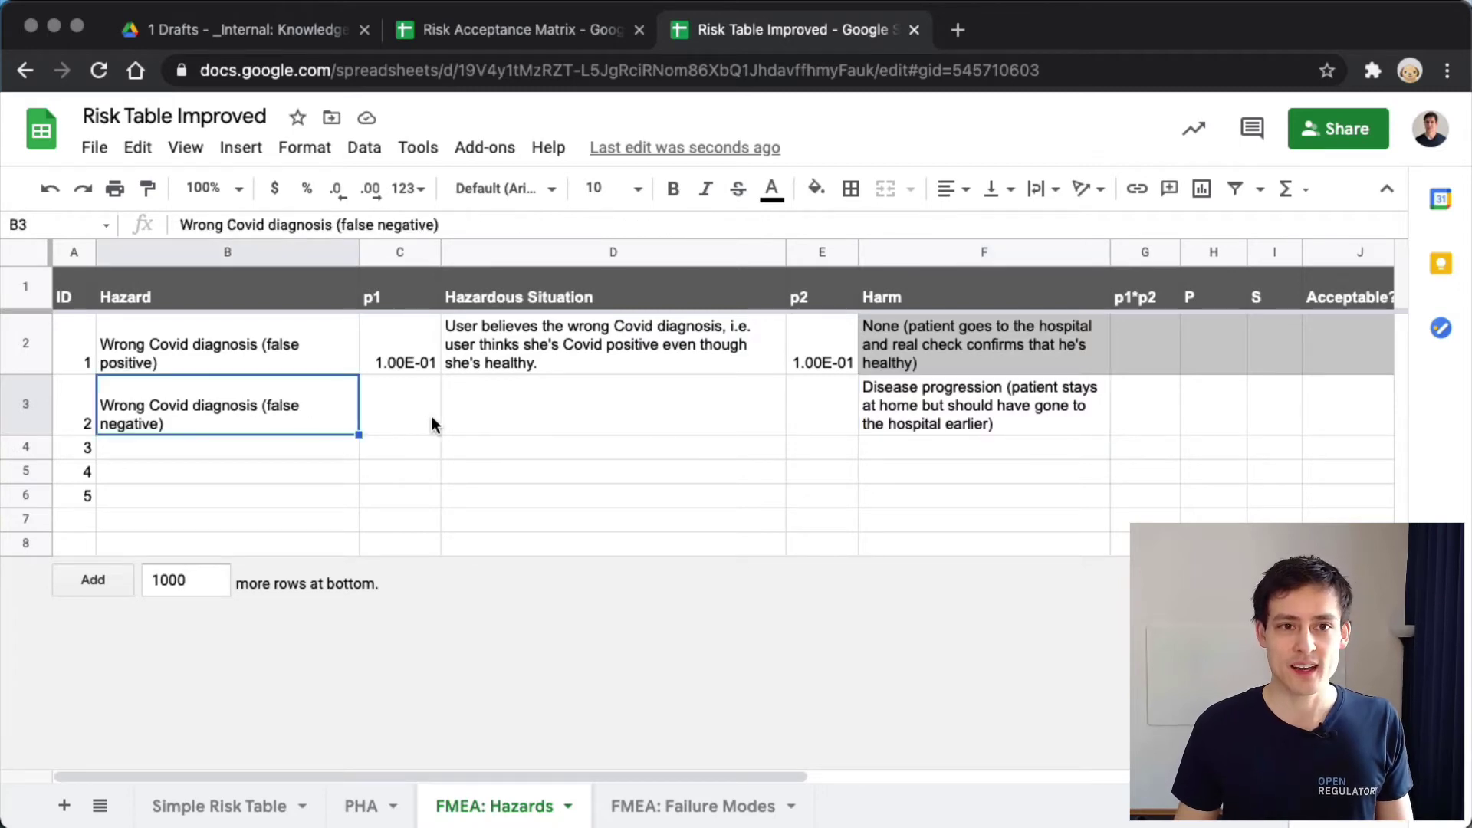
left_click(214, 351)
left_click(197, 416)
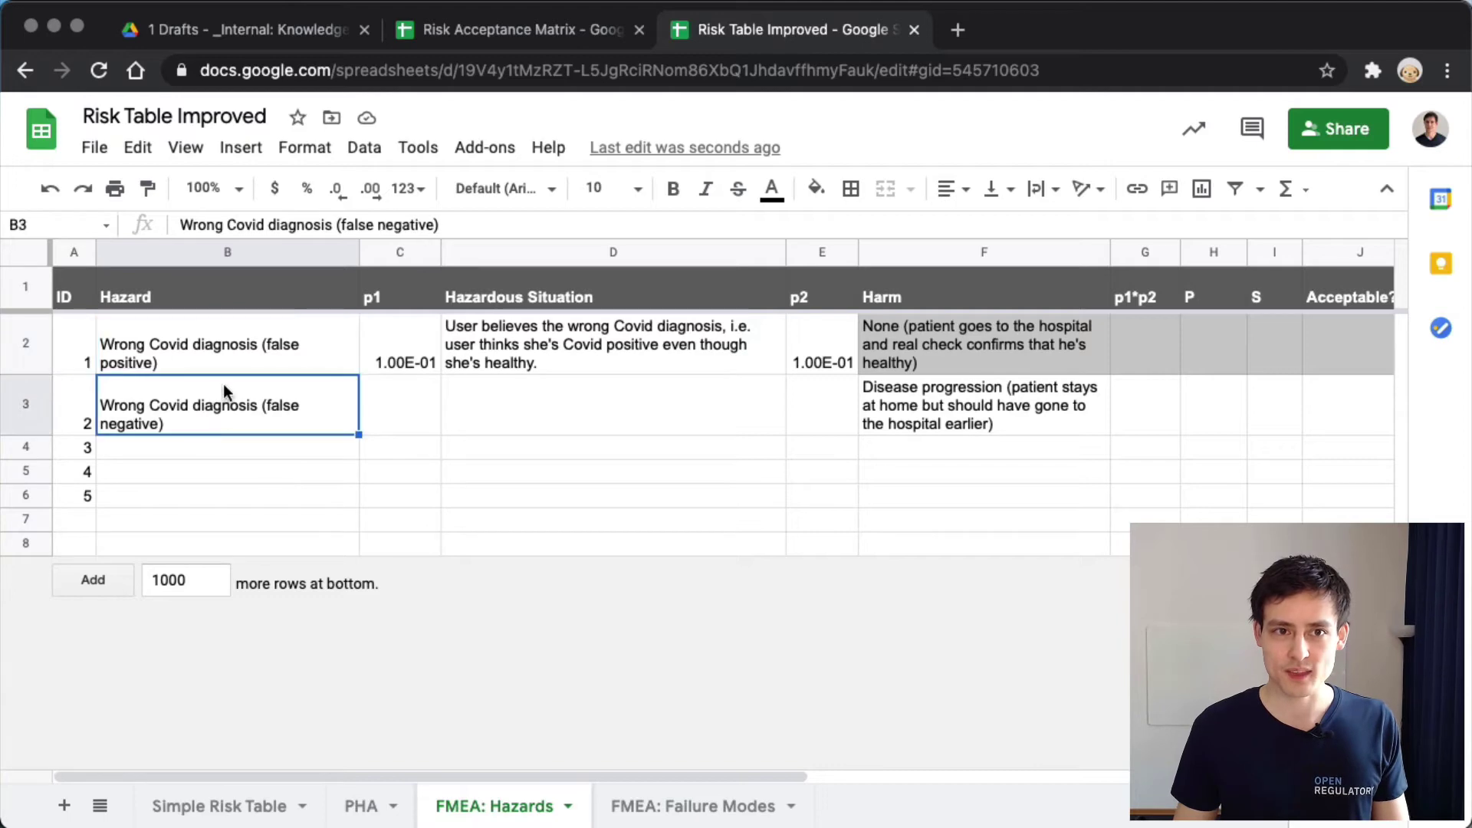
left_click(488, 348)
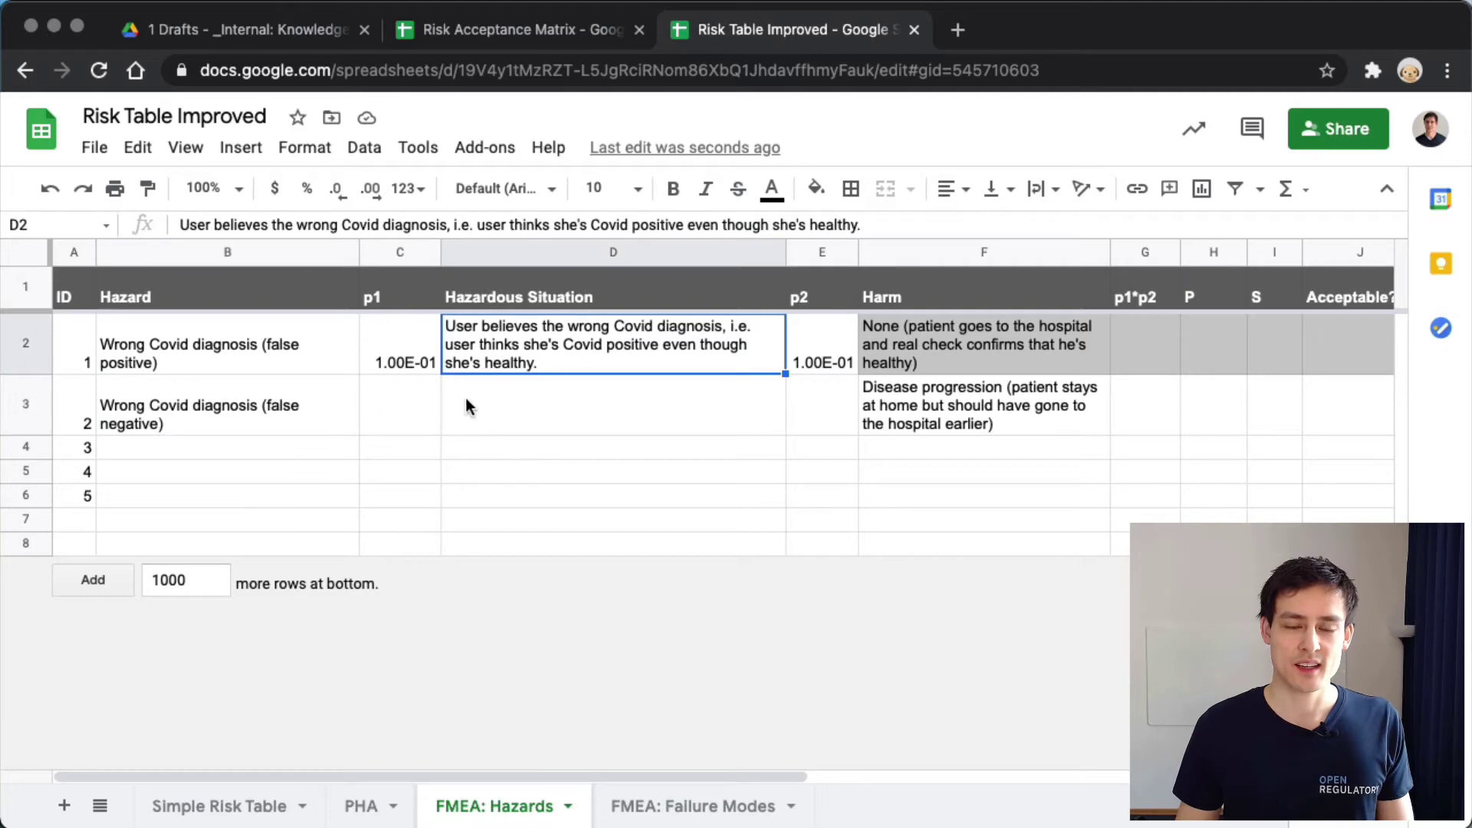
left_click(222, 427)
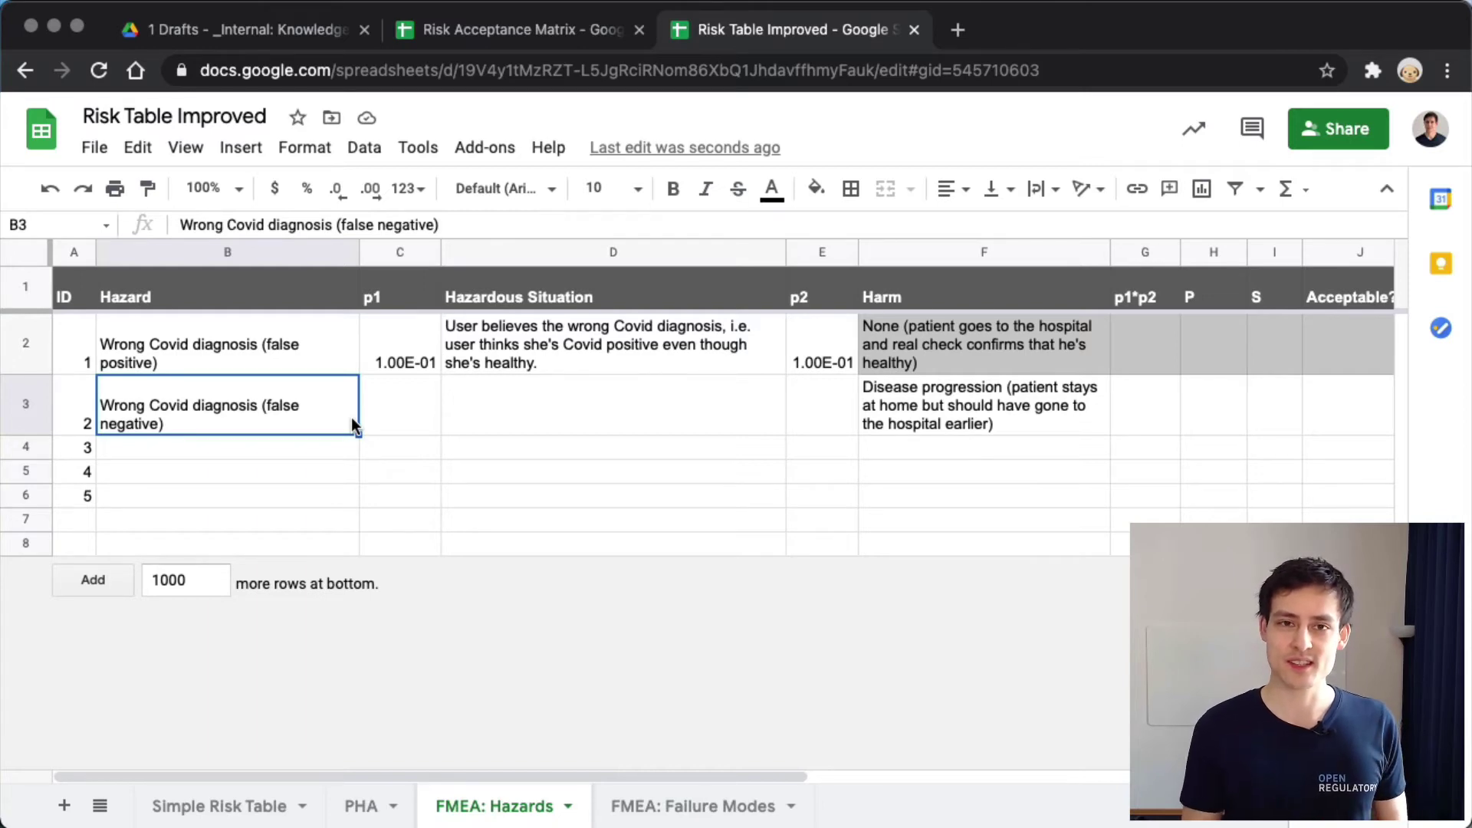
Copy hazard 1's hazardous situation text into the Hazardous Situation cell of hazard 2
left_click(537, 366)
key("ctrl+c")
left_click(710, 425)
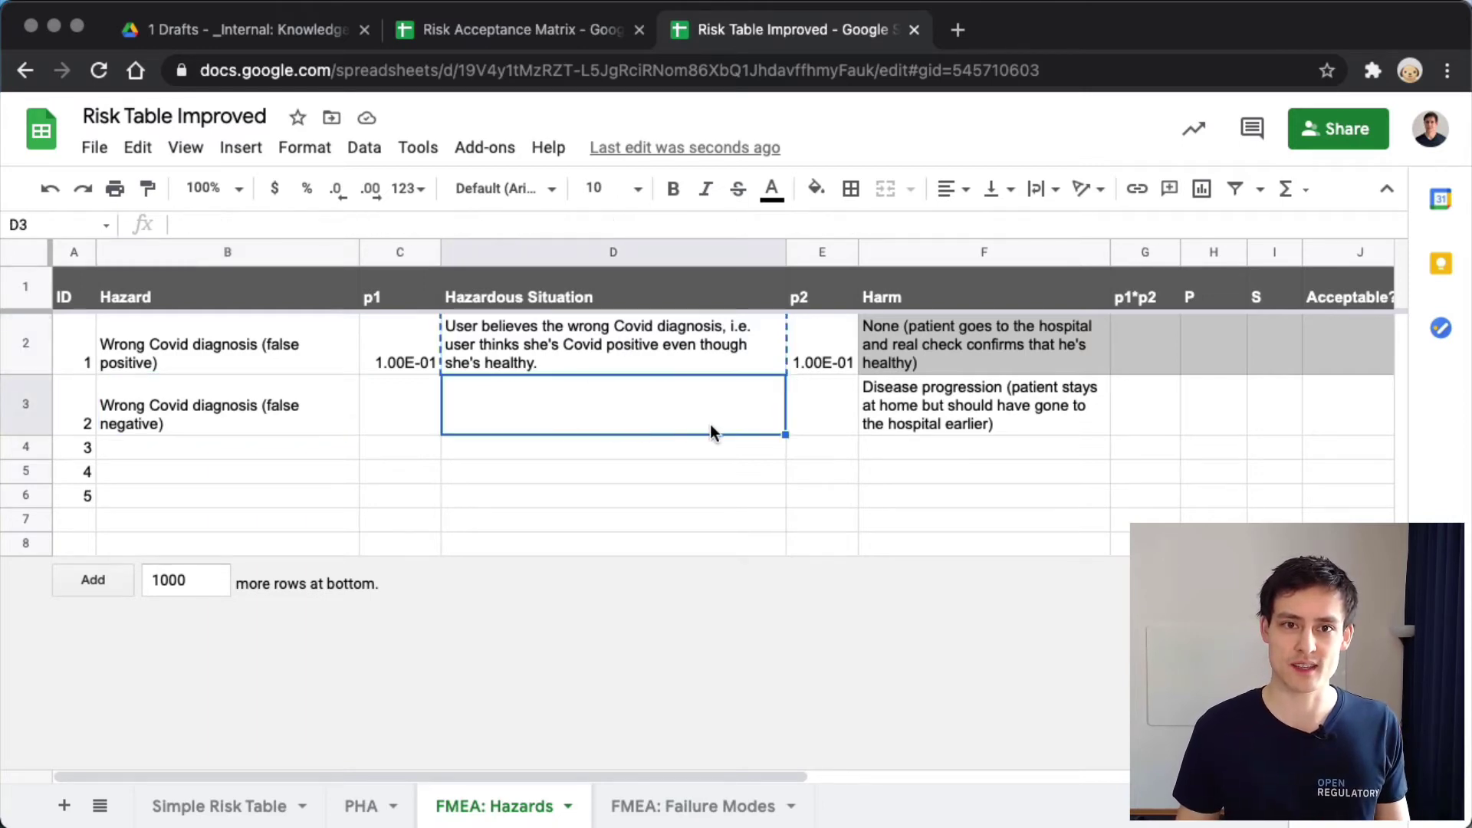
key("ctrl+v")
Change "Covid positive" to "Covid negative" in hazard 2's hazardous situation text
double_click(760, 425)
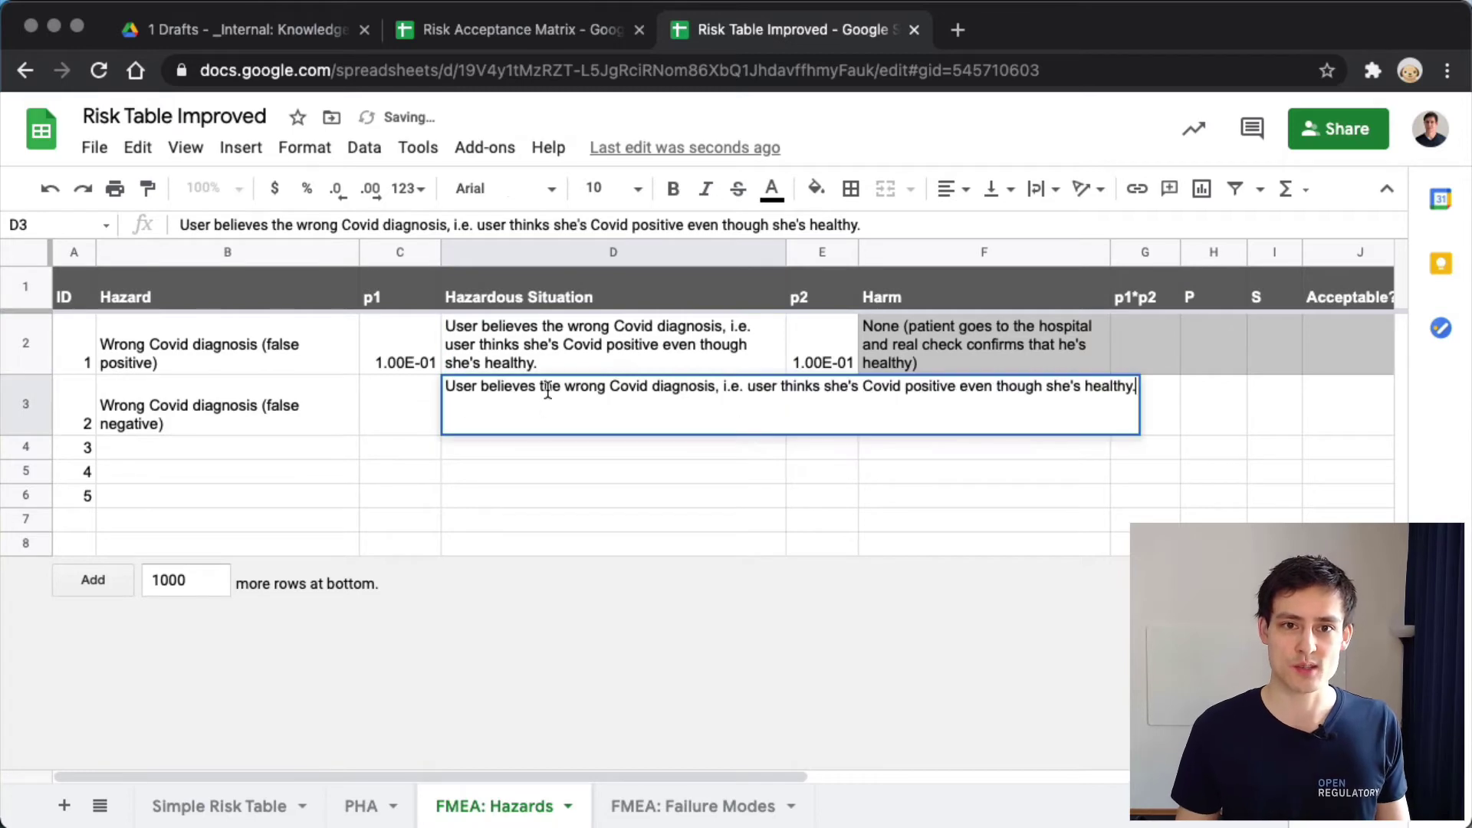
key("Right")
key("Right")
key("Right")
key("Right")
key("Right")
key("Right")
key("Right")
key("Right")
key("Right")
key("Right")
key("Right")
key("Right")
key("Right")
key("Right")
key("Right")
key("Right")
key("Right")
key("Right")
key("Right")
key("Right")
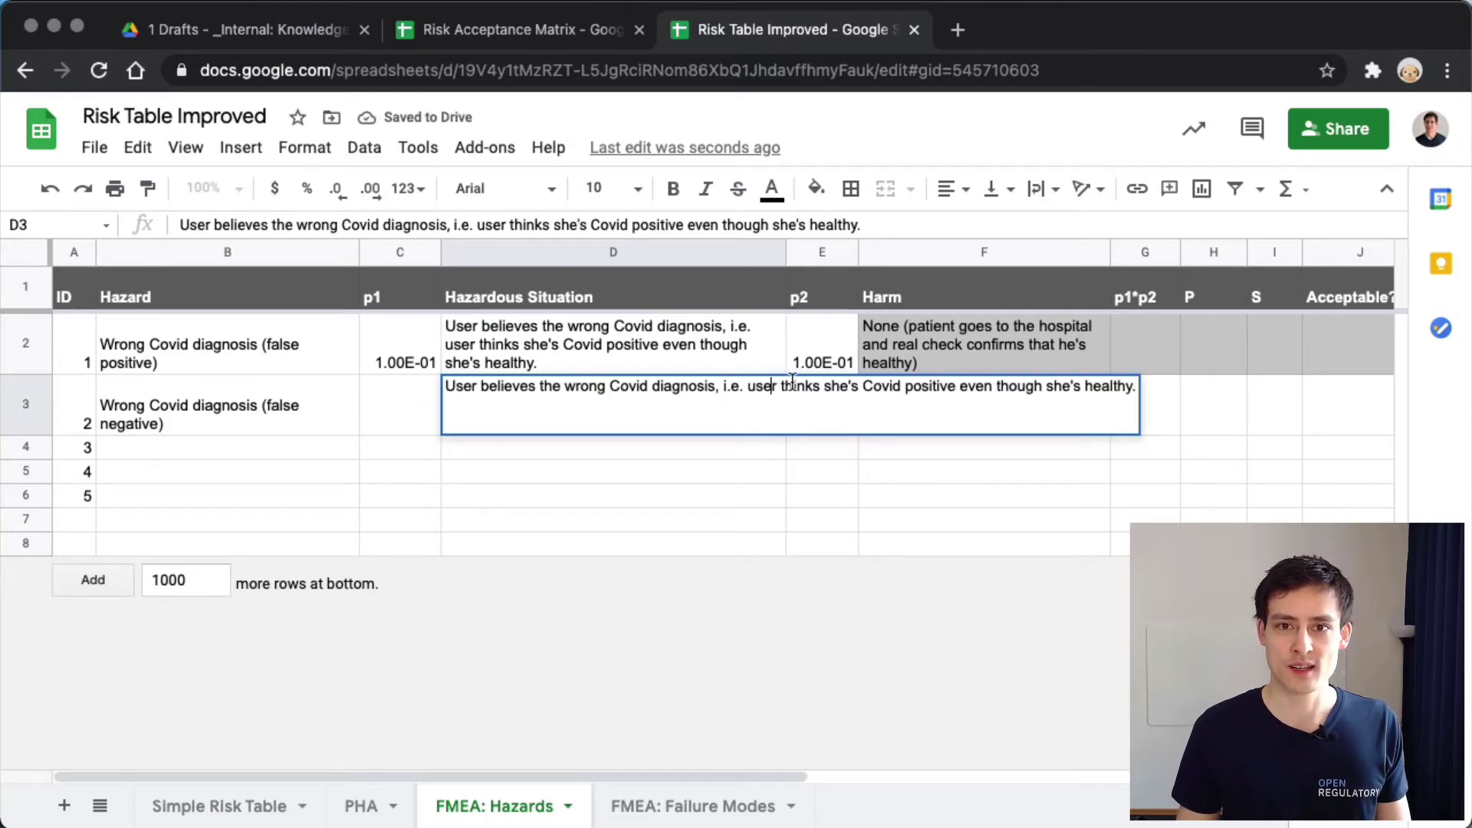
key("Right")
key("Right")
key("Right")
key("Right")
key("Right")
key("Right")
key("Right")
key("Right")
key("Right")
key("Right")
key("Right")
key("Right")
key("Right")
key("Right")
key("Right")
key("Right")
key("Right")
key("Right")
key("Right")
key("Right")
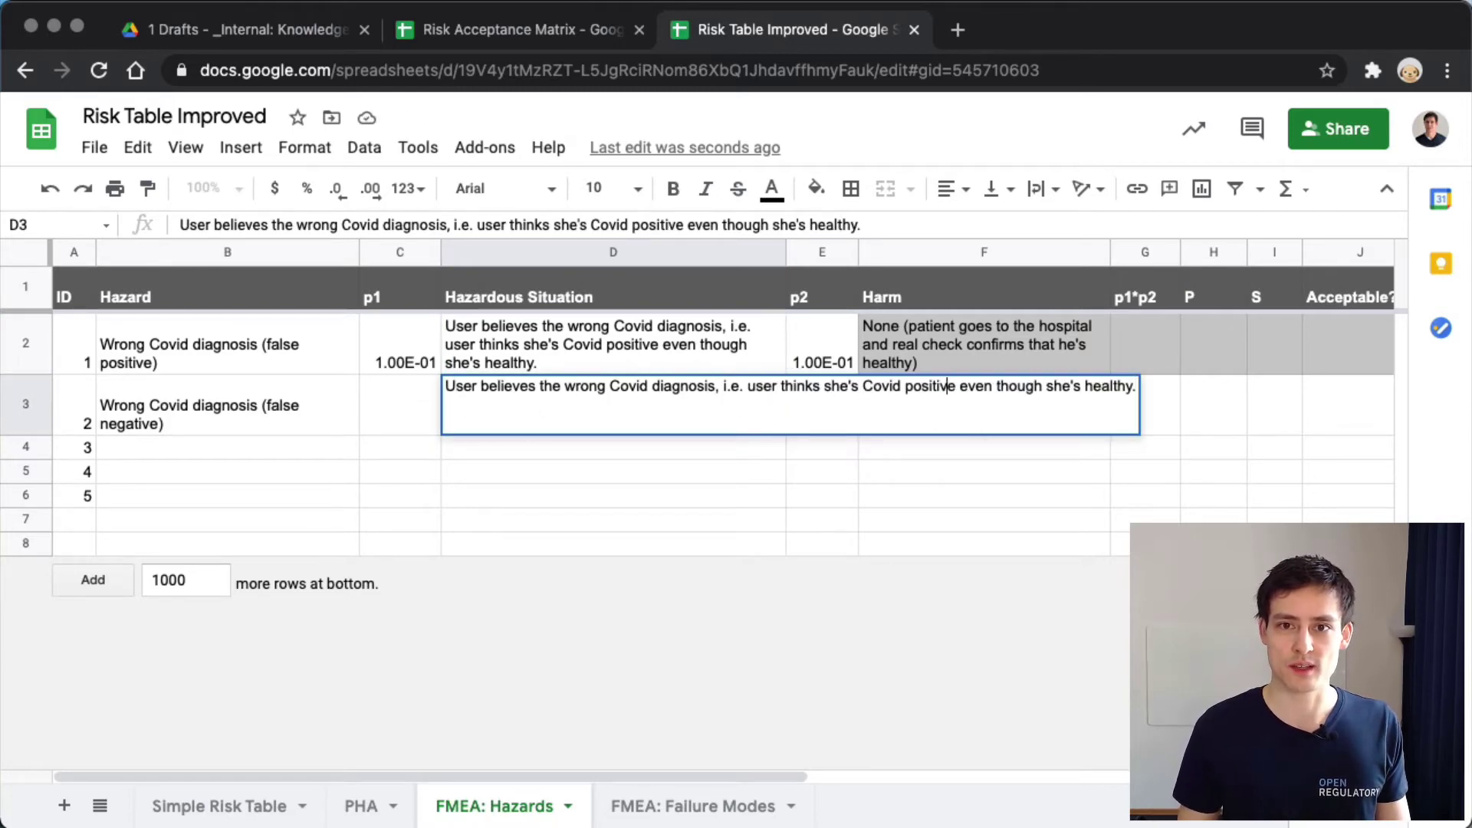
key("BackSpace")
key("BackSpace")
key("BackSpace")
key("BackSpace")
key("BackSpace")
key("BackSpace")
key("BackSpace")
key("BackSpace")
type("negative")
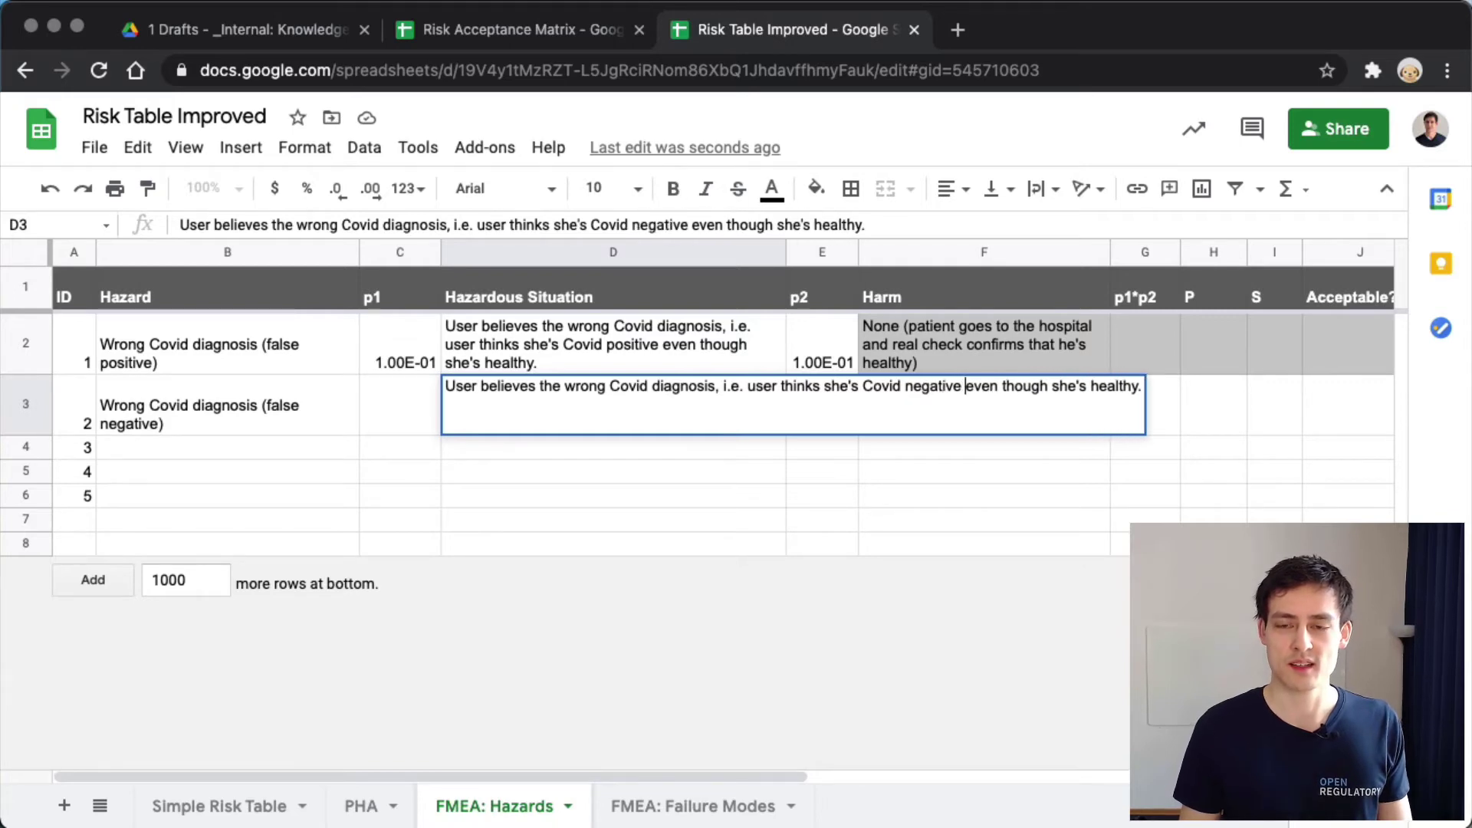
Replace "healthy" with "Covid positive" at the end of hazard 2's hazardous situation text
key("Right")
key("Right")
key("Right")
key("Right")
key("Right")
key("Right")
key("Right")
key("Right")
key("Right")
key("Right")
key("Right")
key("Right")
key("Right")
key("Right")
key("Right")
key("Right")
key("Right")
key("Right")
key("Right")
key("Right")
key("Right")
key("Right")
key("Right")
key("Right")
key("Right")
key("Right")
key("BackSpace")
key("BackSpace")
key("BackSpace")
key("BackSpace")
key("BackSpace")
key("BackSpace")
key("BackSpace")
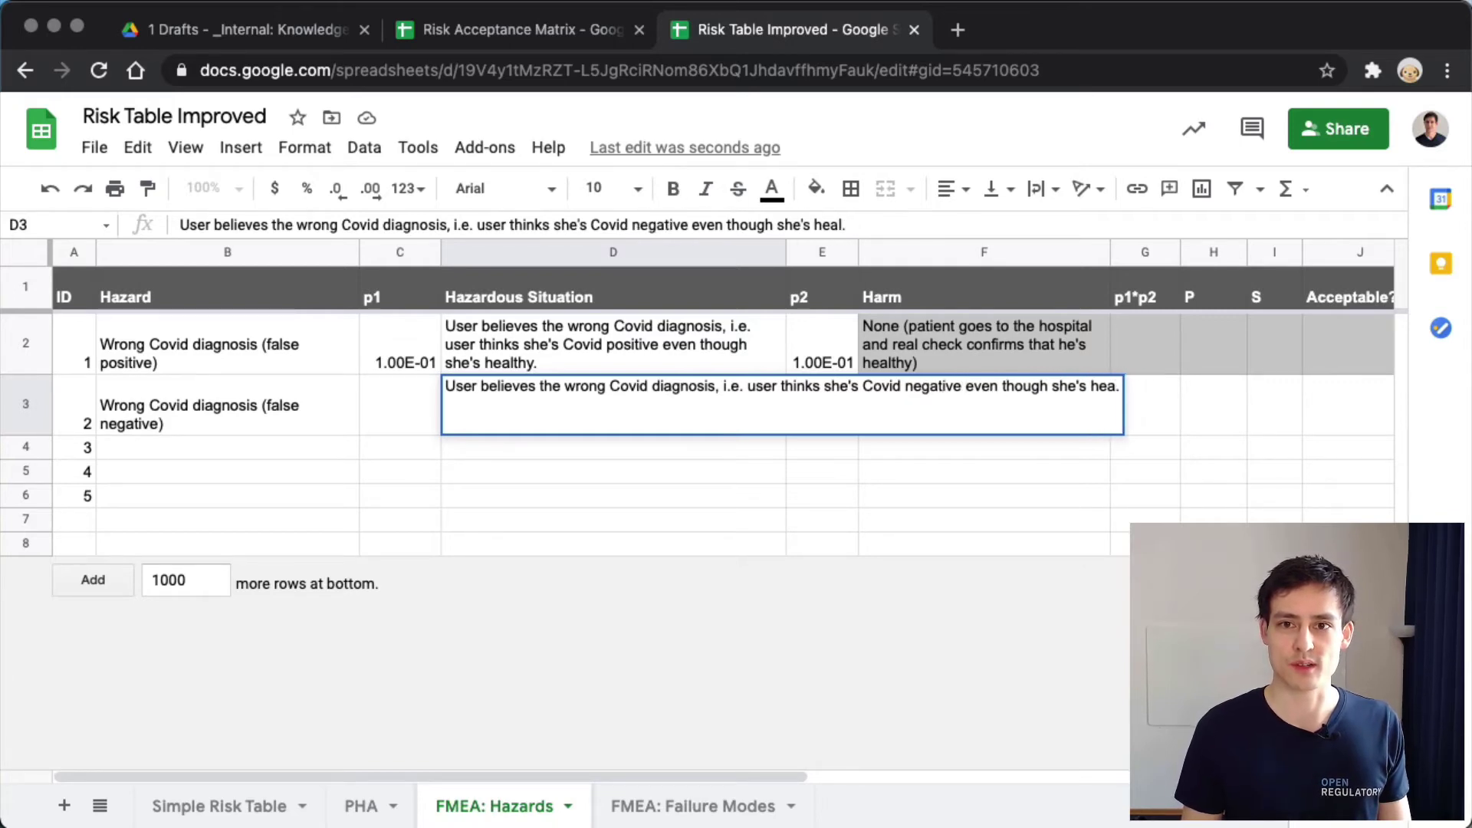
key("BackSpace")
type("Covid positive.")
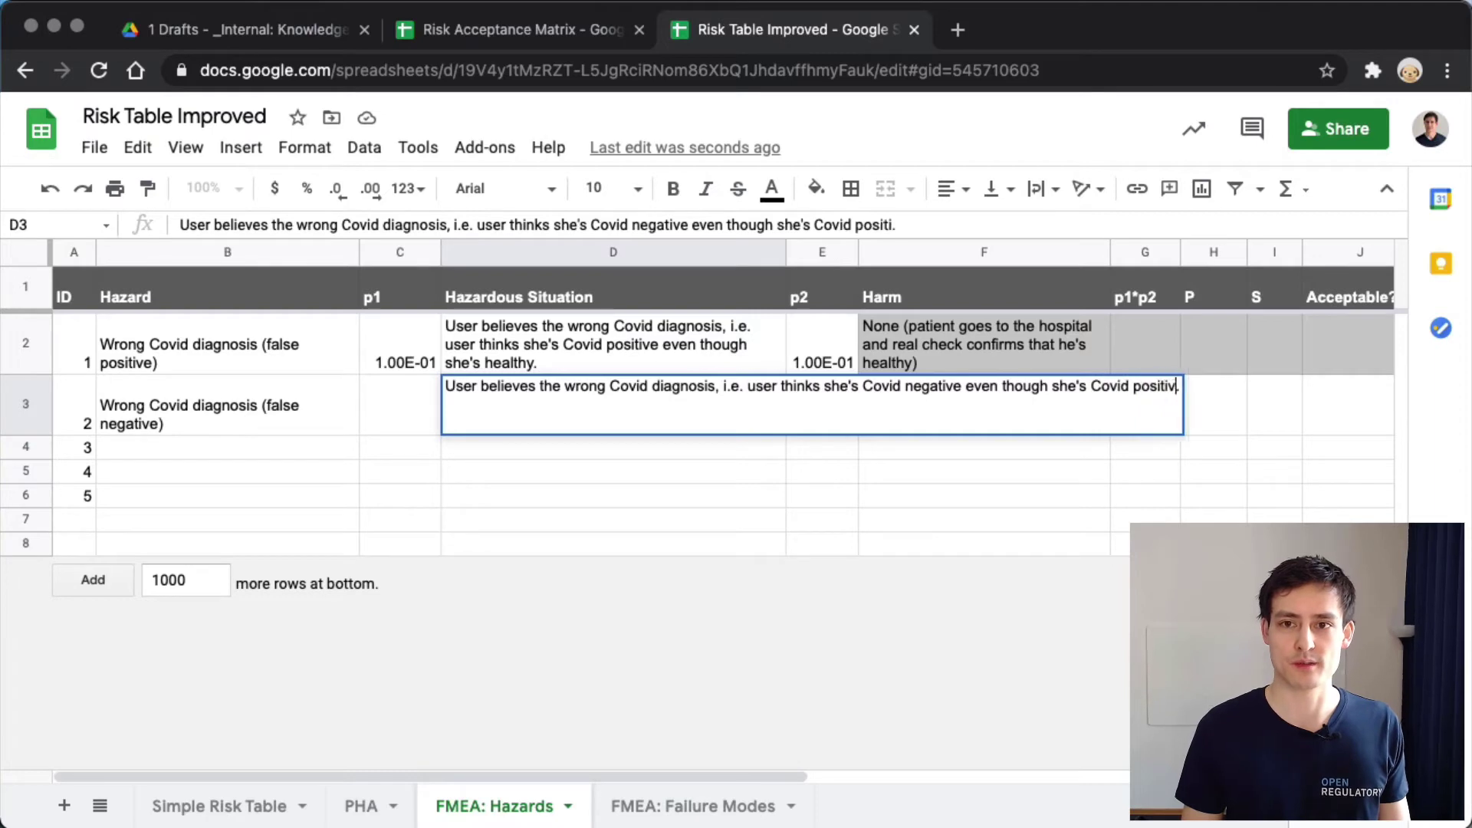
Hyphenate the closing words of hazard 2's hazardous situation as "Covid-positive" and commit the cell
key("Left")
key("Left")
key("Left")
key("Left")
key("Left")
key("Left")
key("Left")
key("Left")
key("Left")
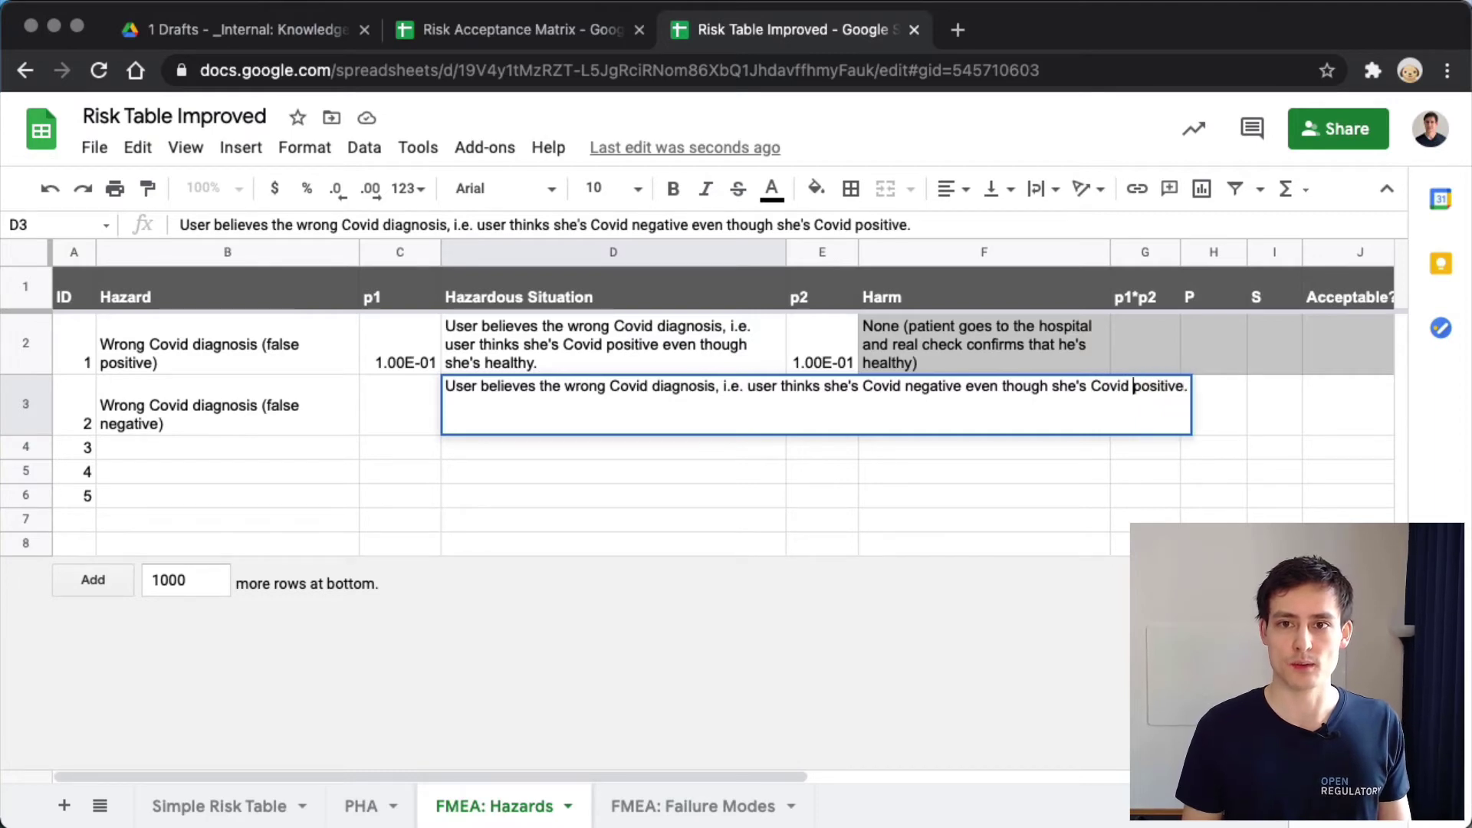
key("BackSpace")
type(".-")
key("BackSpace")
key("BackSpace")
type("-")
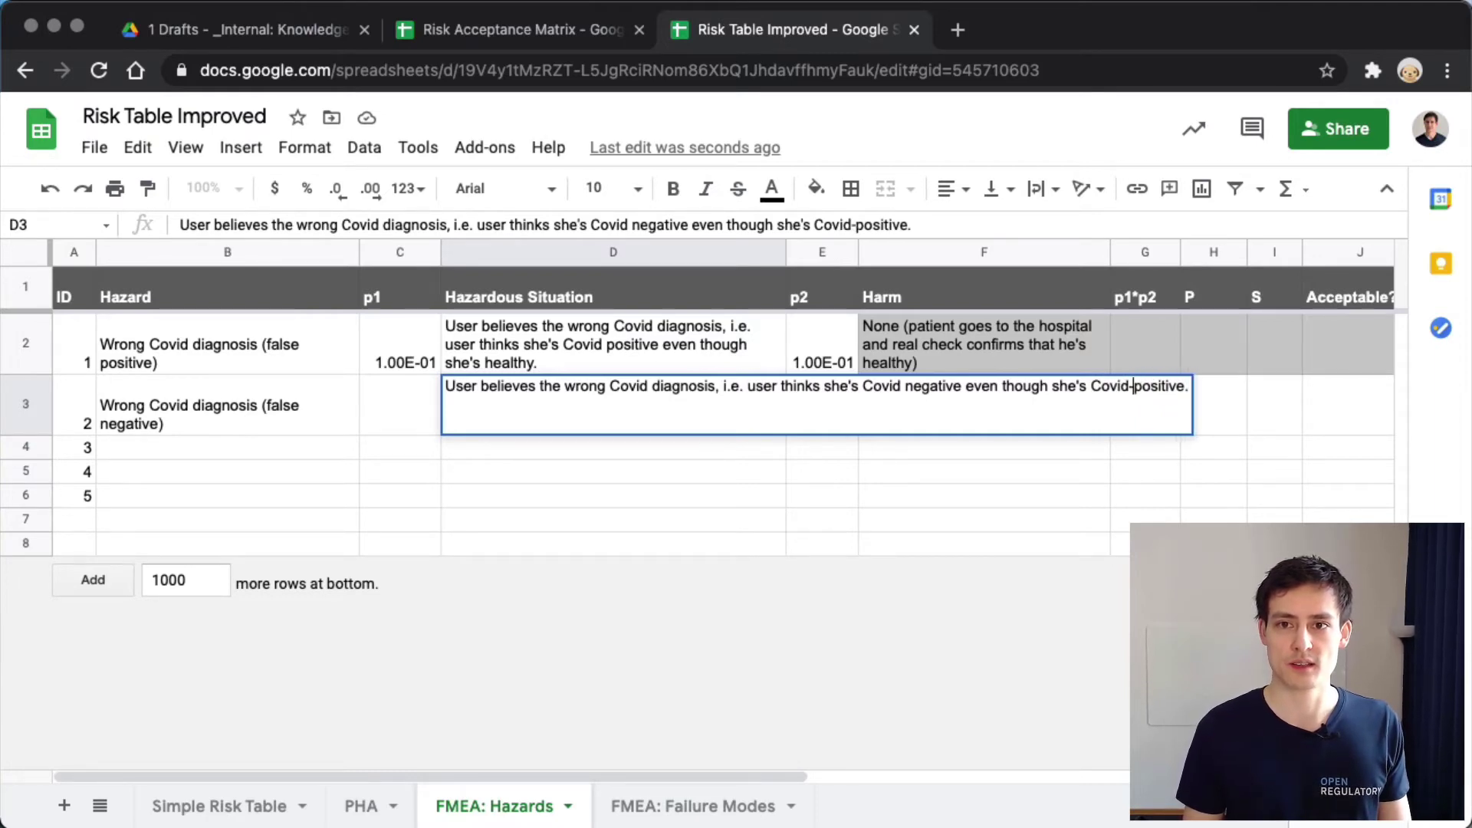
key("Return")
Hyphenate "Covid-positive" in hazard 1's hazardous situation text
double_click(684, 350)
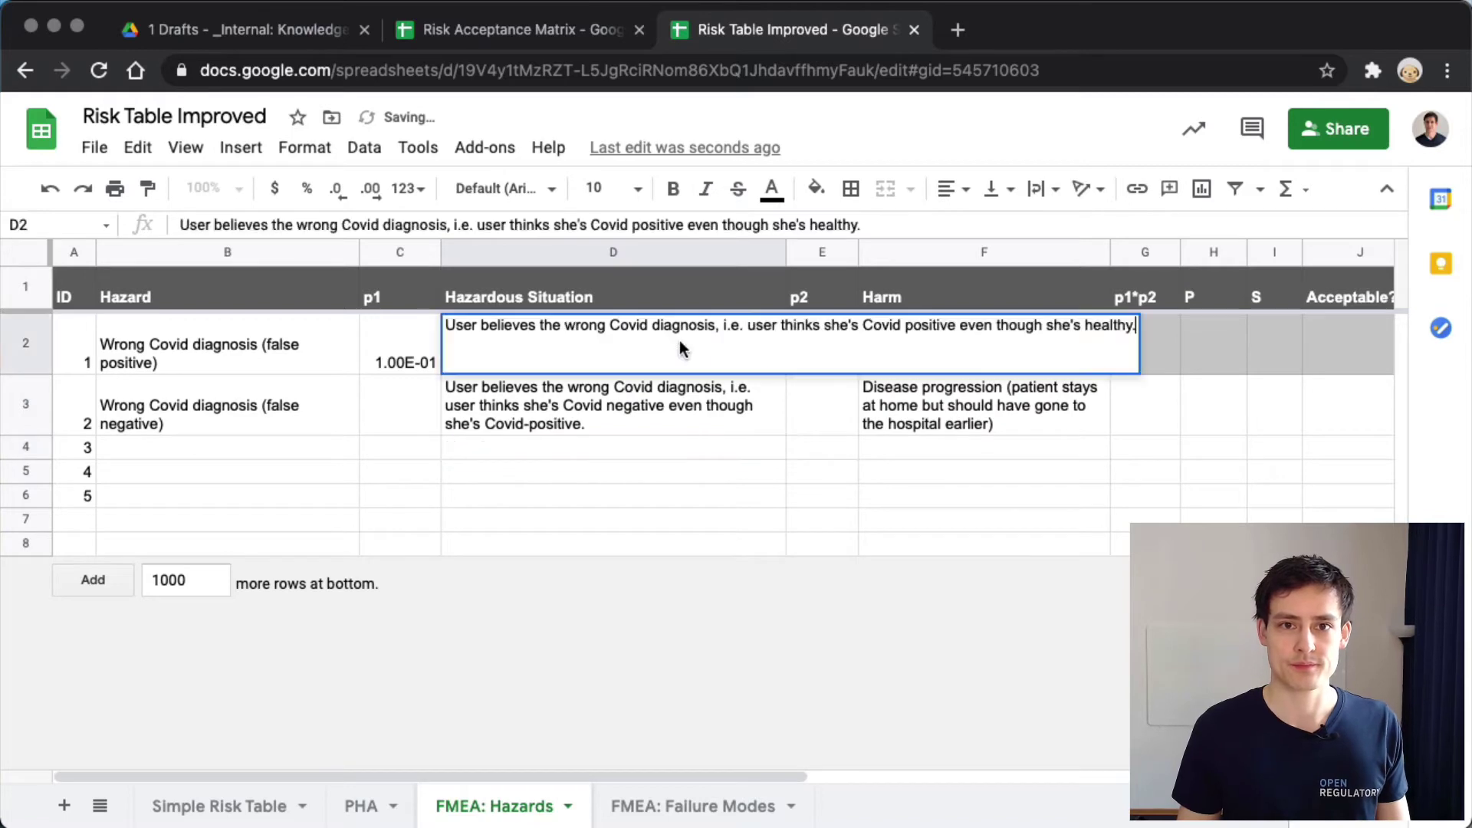
left_click(906, 325)
key("BackSpace")
type("-")
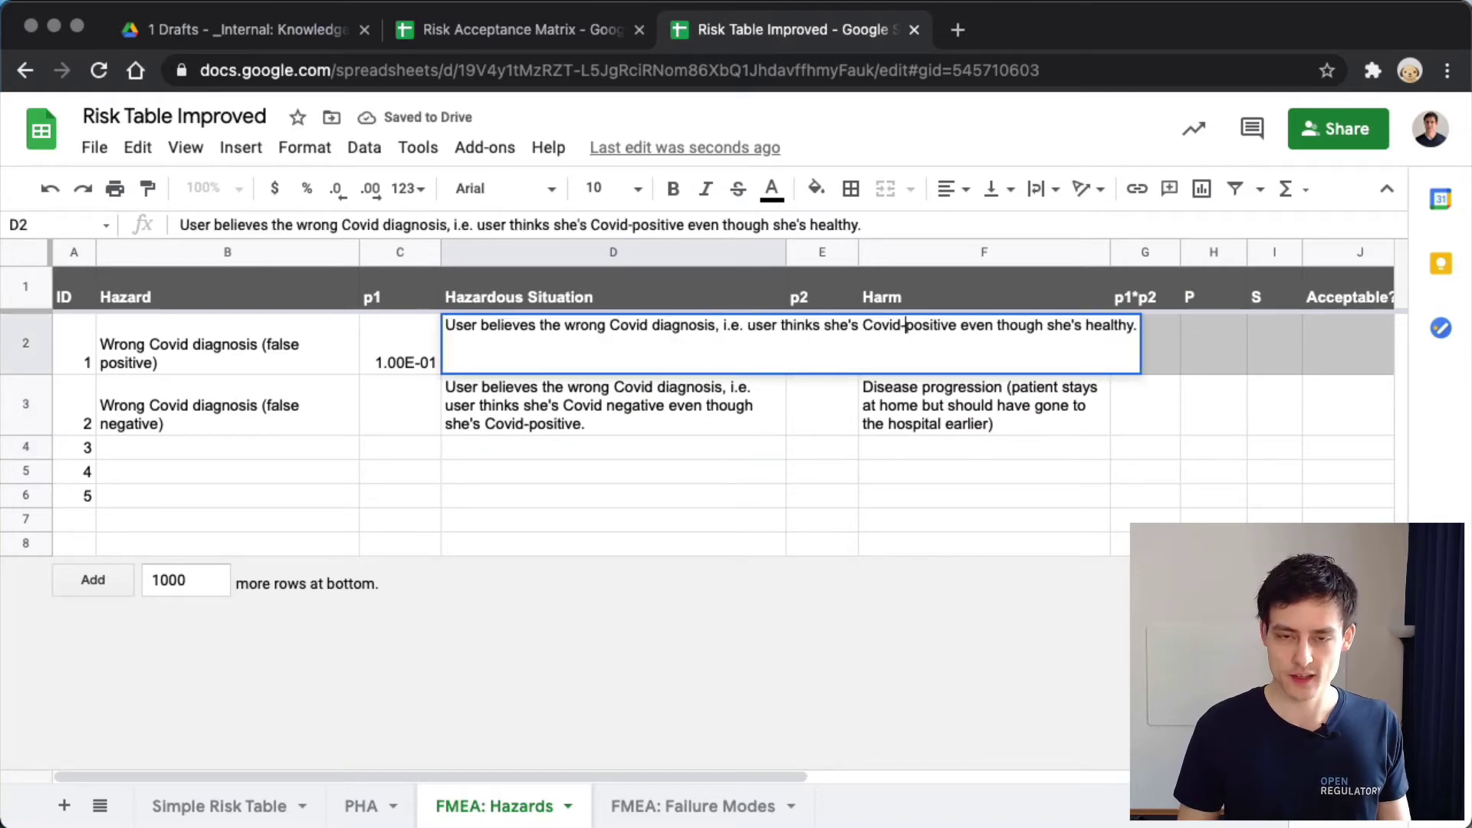
key("Return")
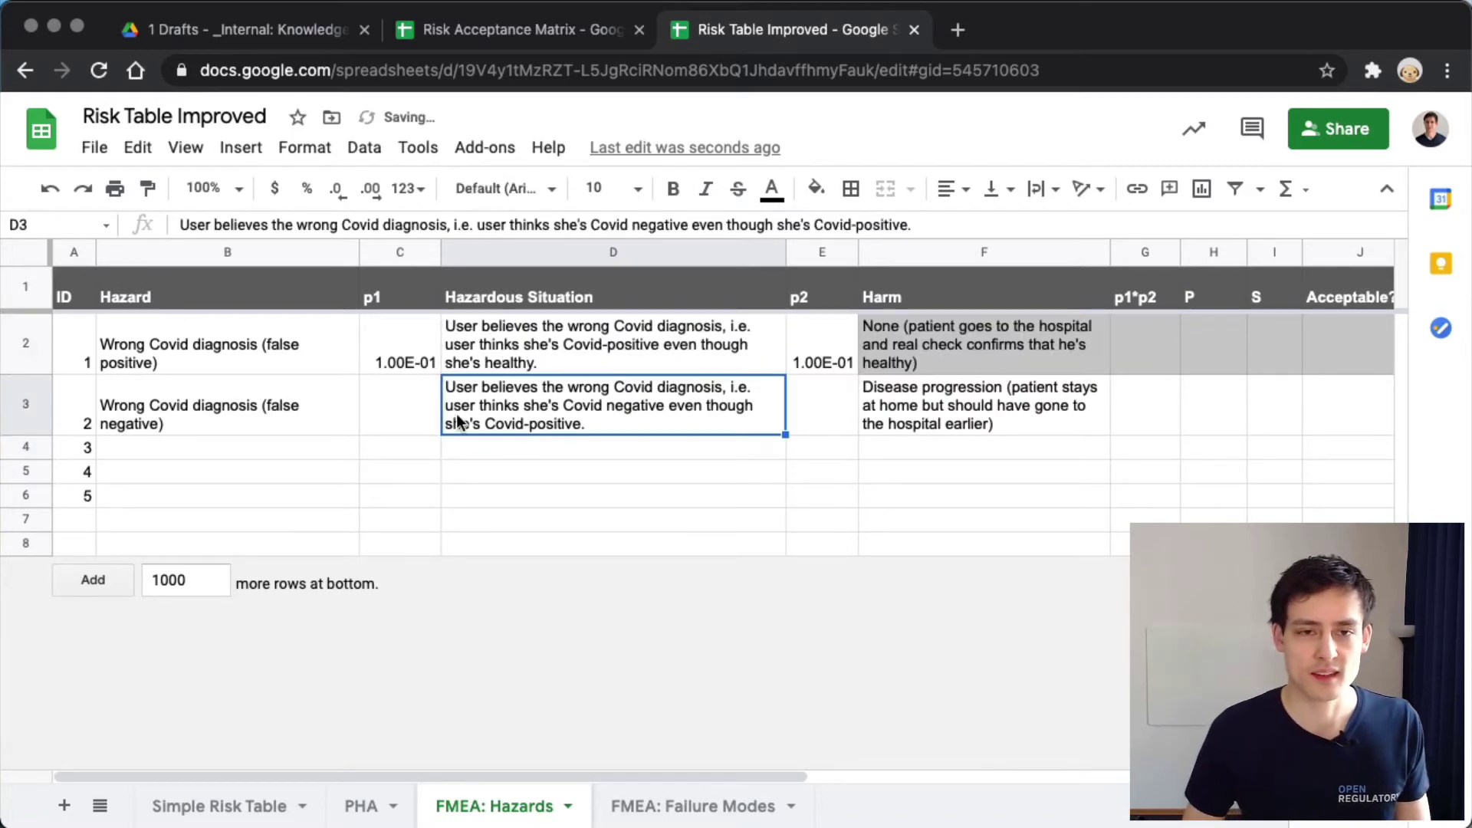
Copy hazard 1's p1 probability of 0.1 into the p1 cell of hazard 2
left_click(384, 406)
left_click(397, 361)
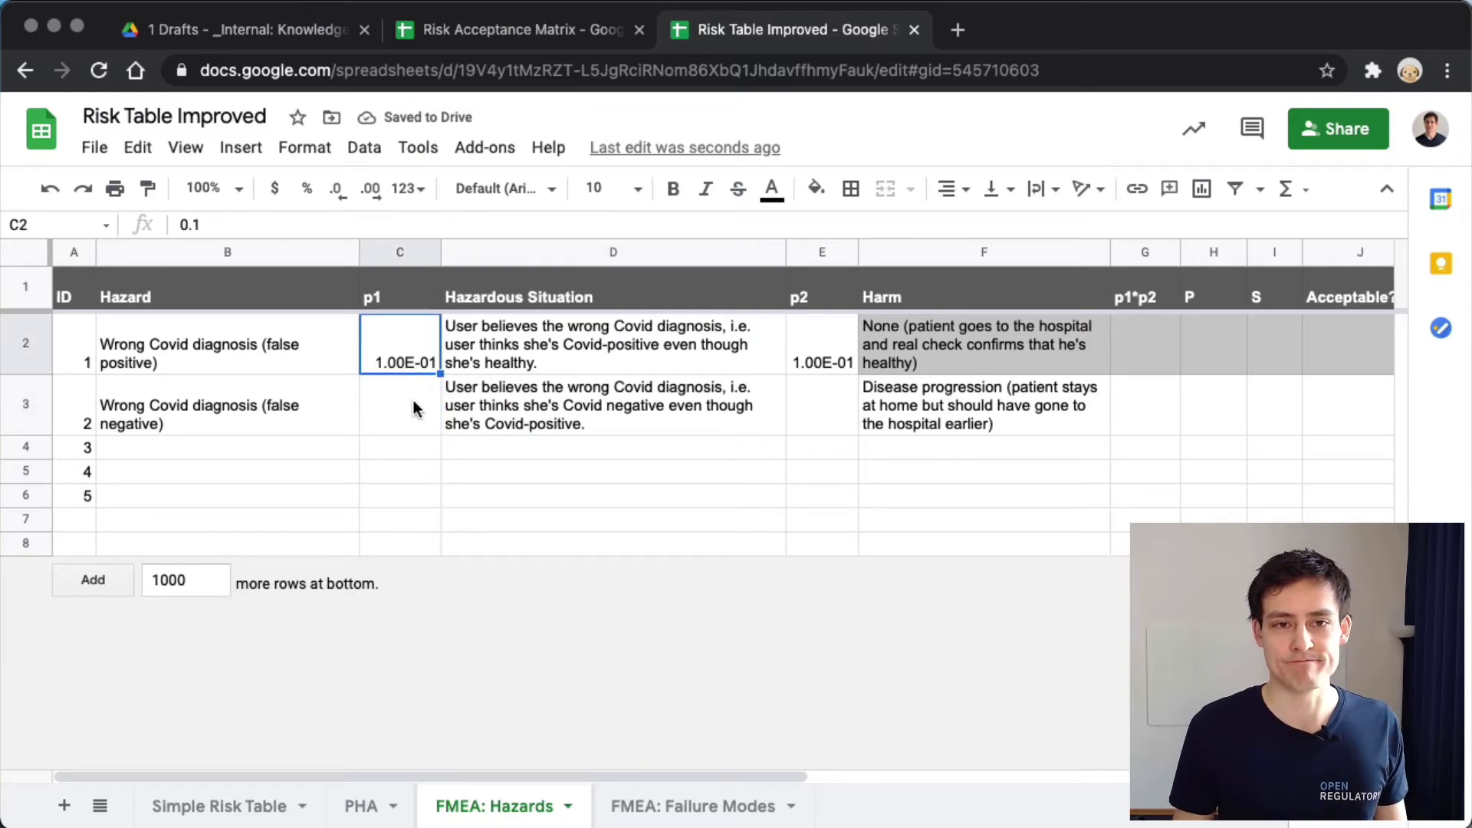
key("ctrl+c")
left_click(414, 407)
key("ctrl+v")
left_click(554, 419)
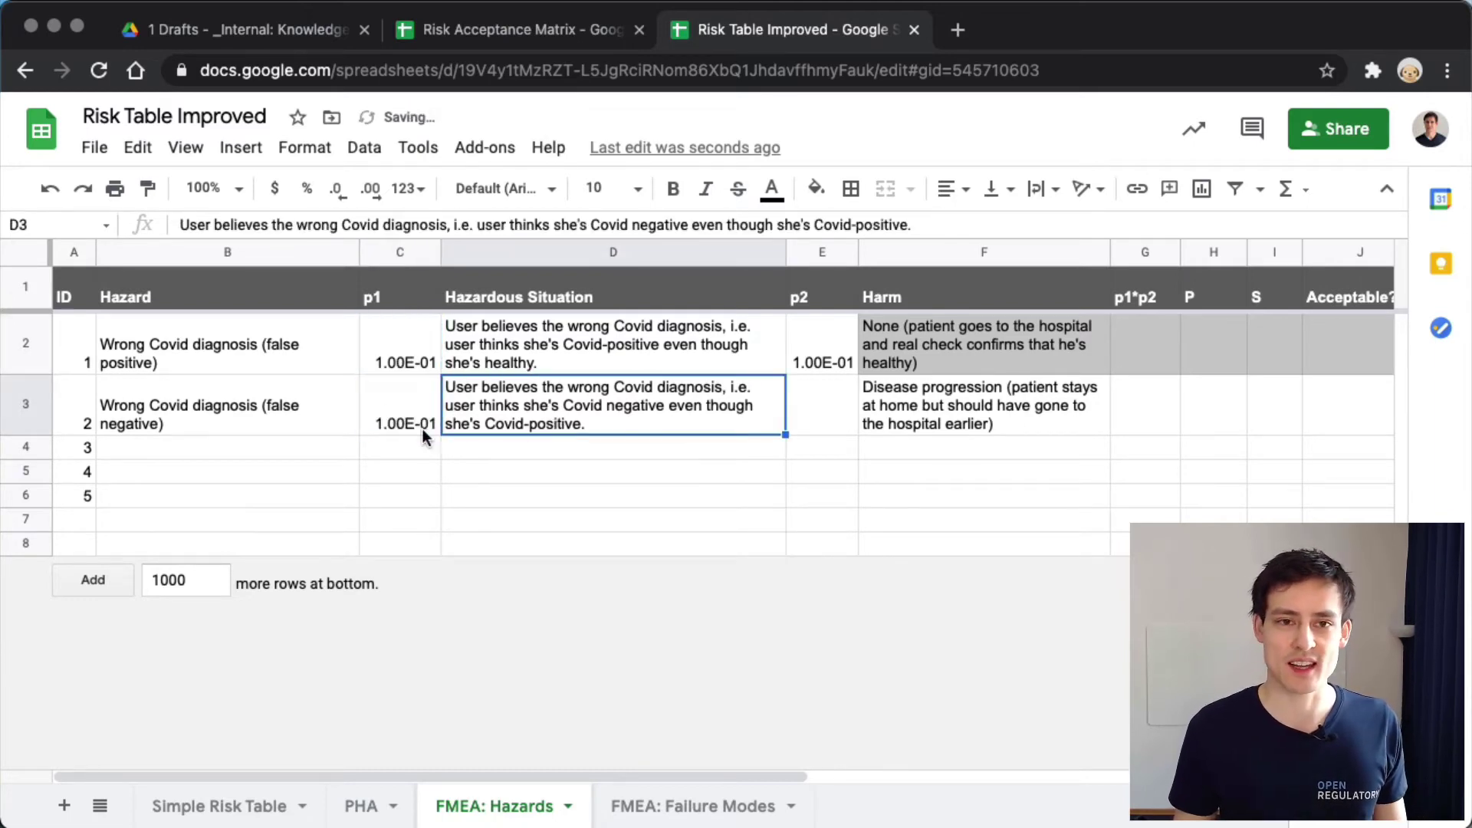
left_click(400, 424)
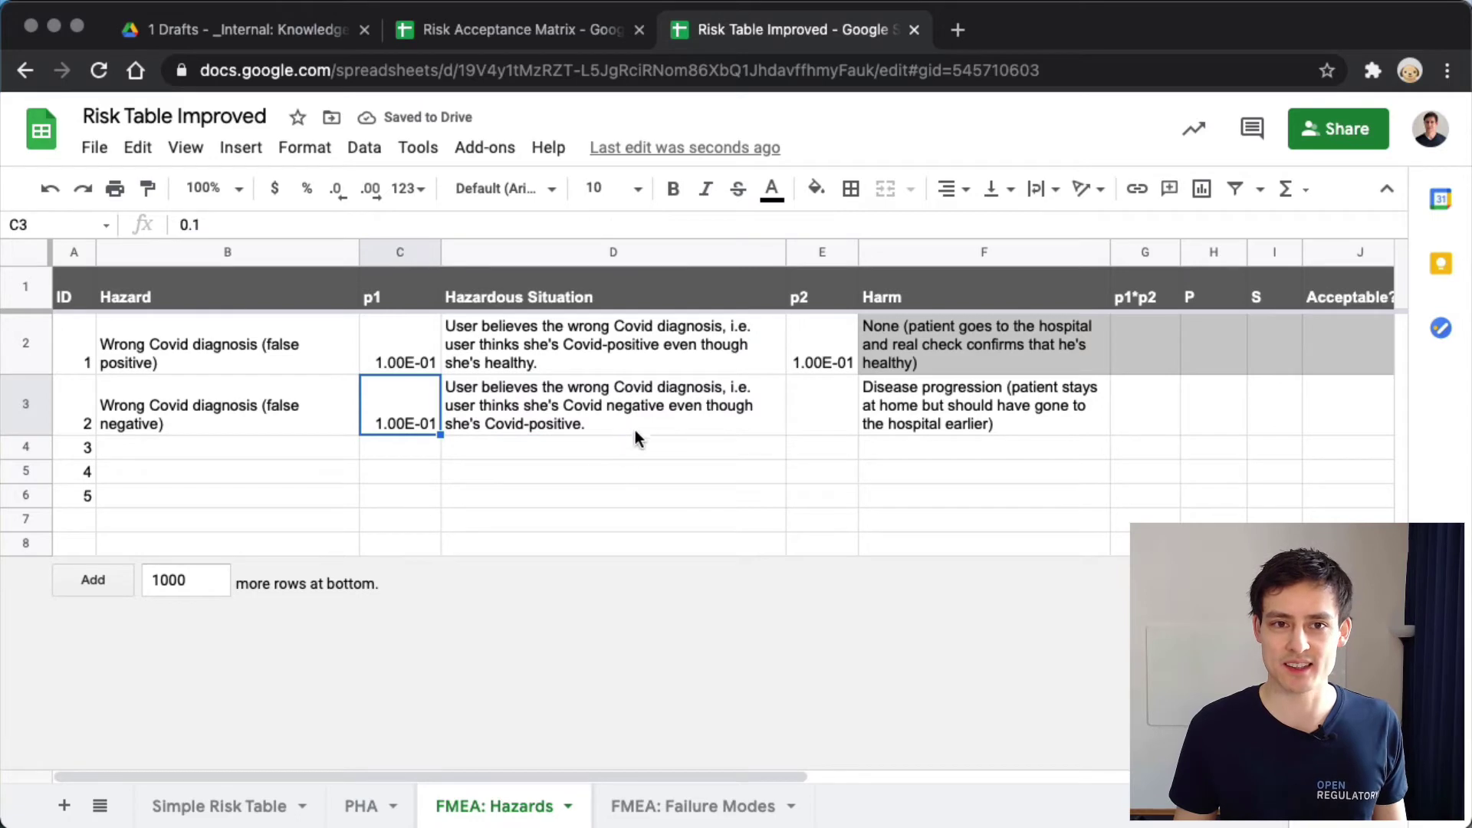
left_click(497, 398)
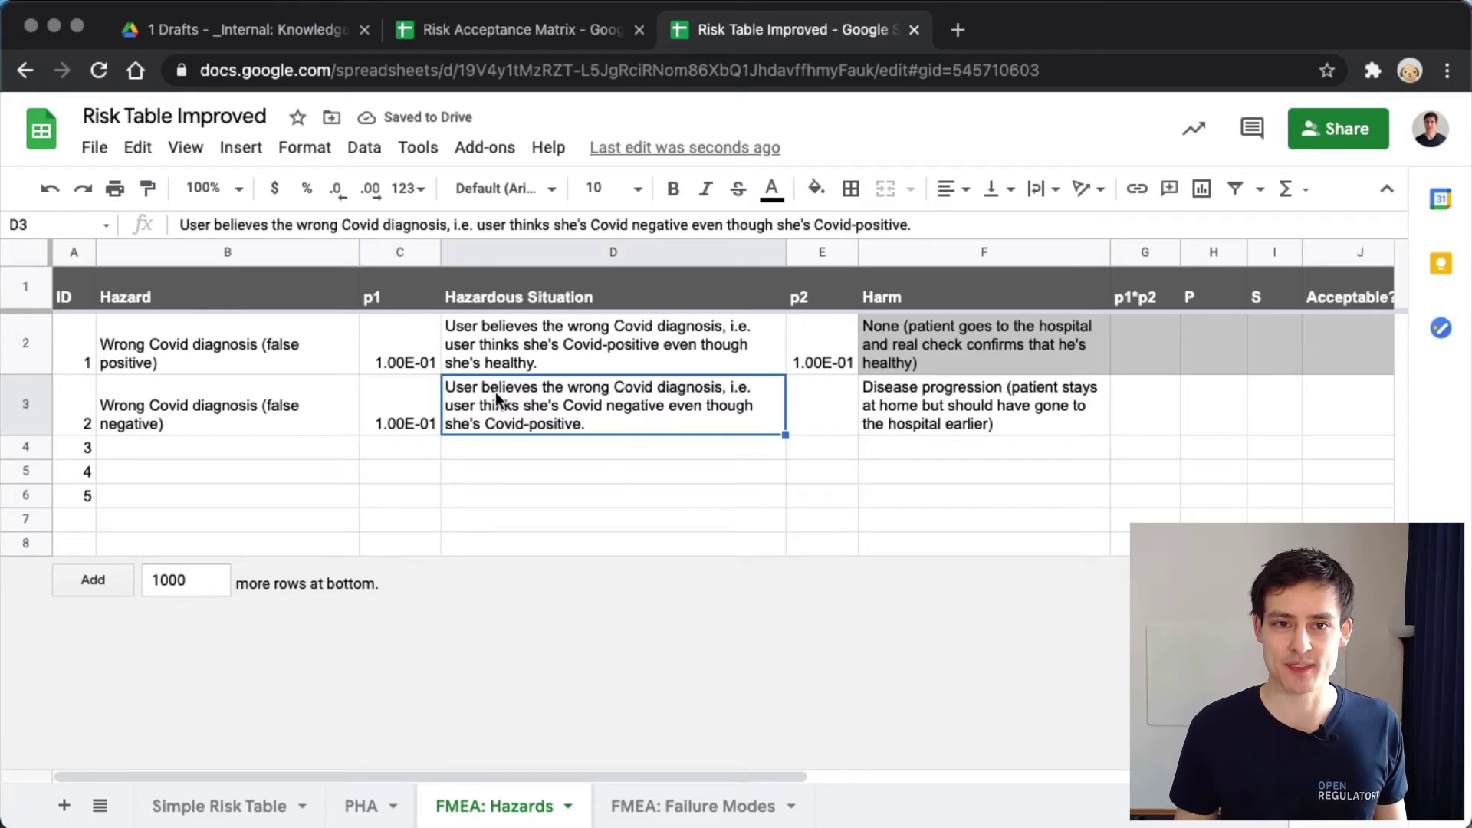
left_click(419, 255)
left_click(619, 377)
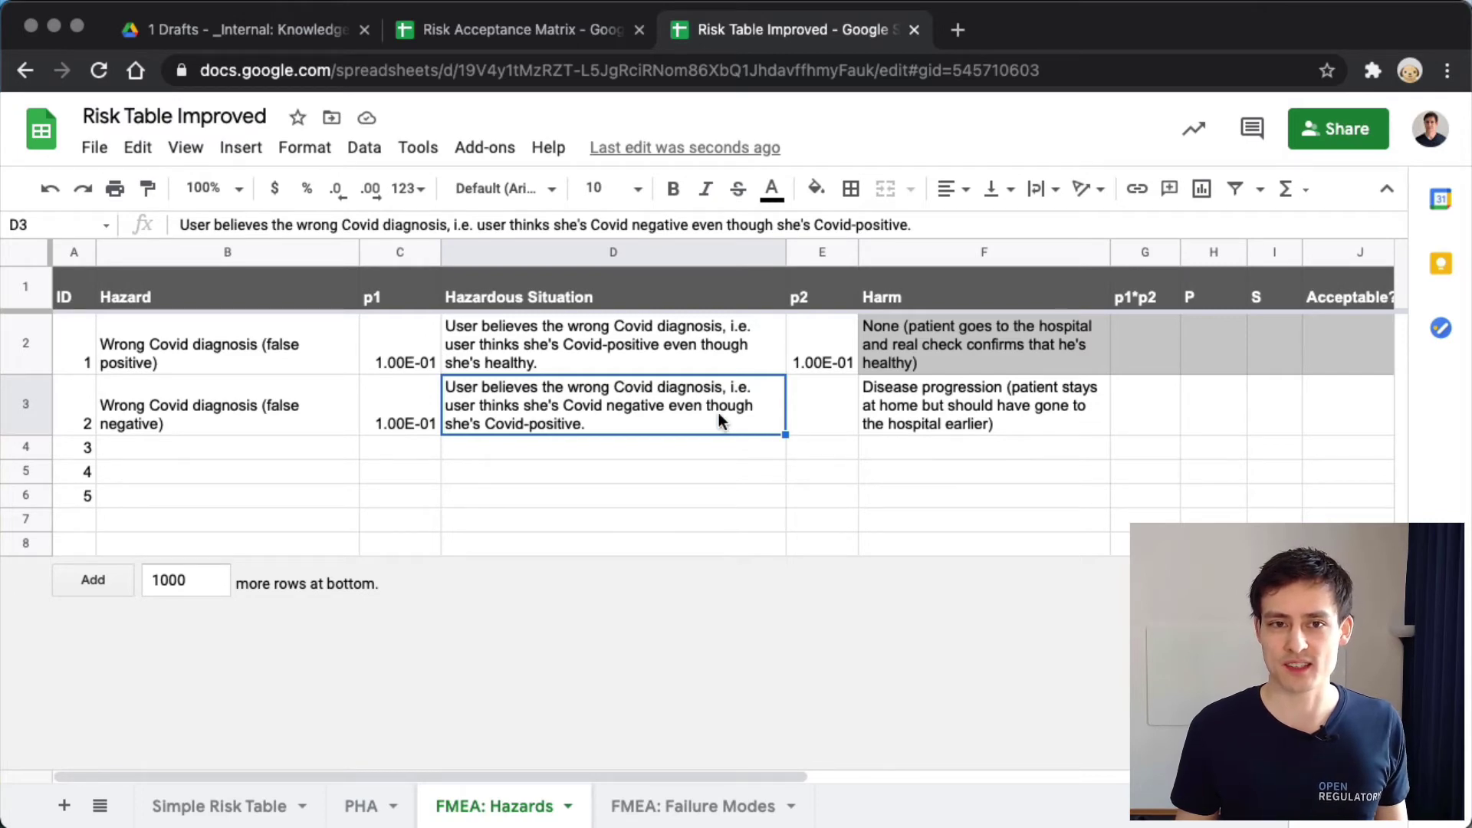
Copy hazard 1's p2 probability of 0.1 into the p2 cell of hazard 2
left_click(803, 371)
key("ctrl+c")
left_click(832, 407)
key("ctrl+v")
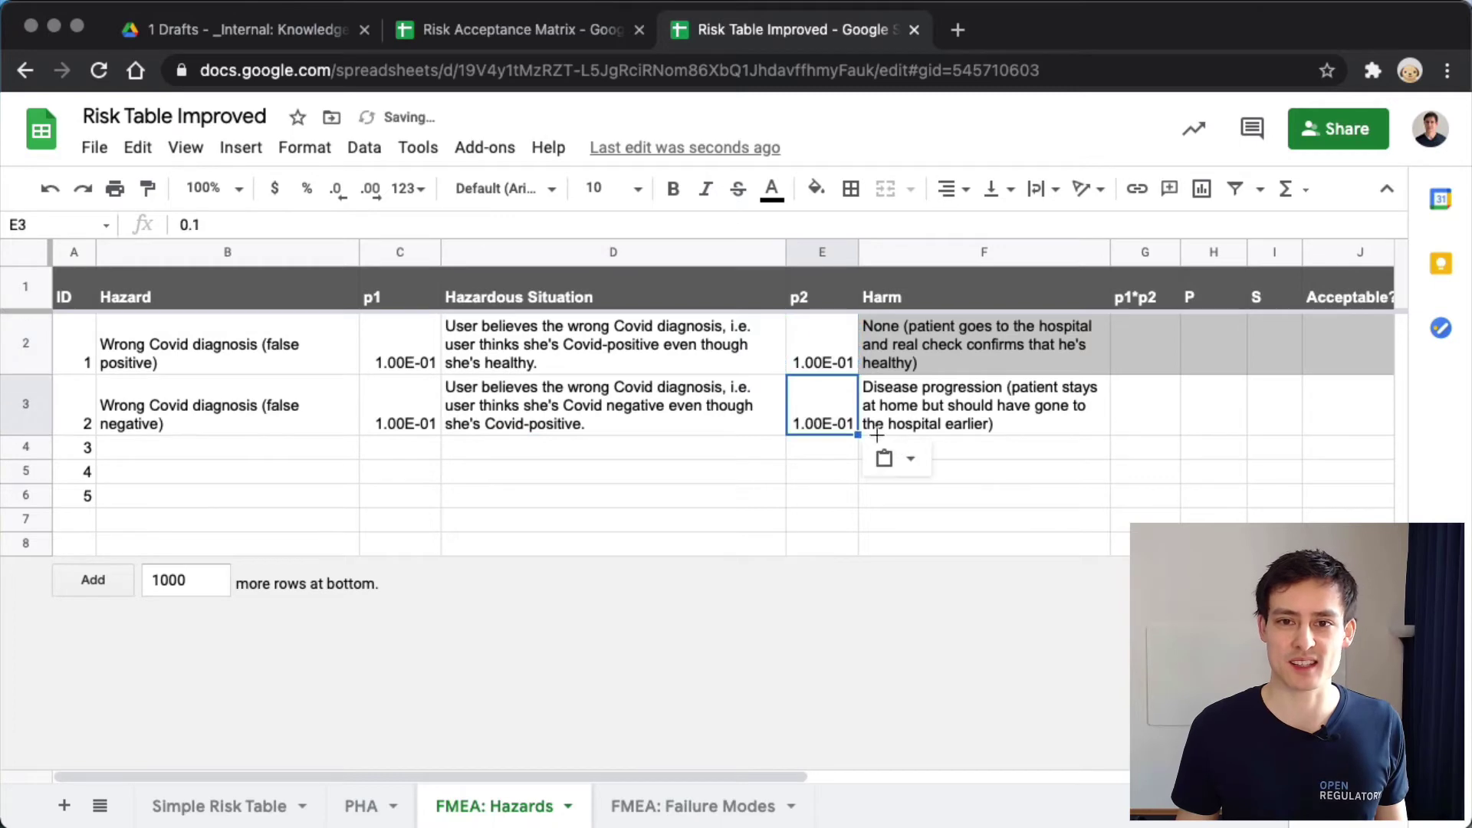
left_click(932, 422)
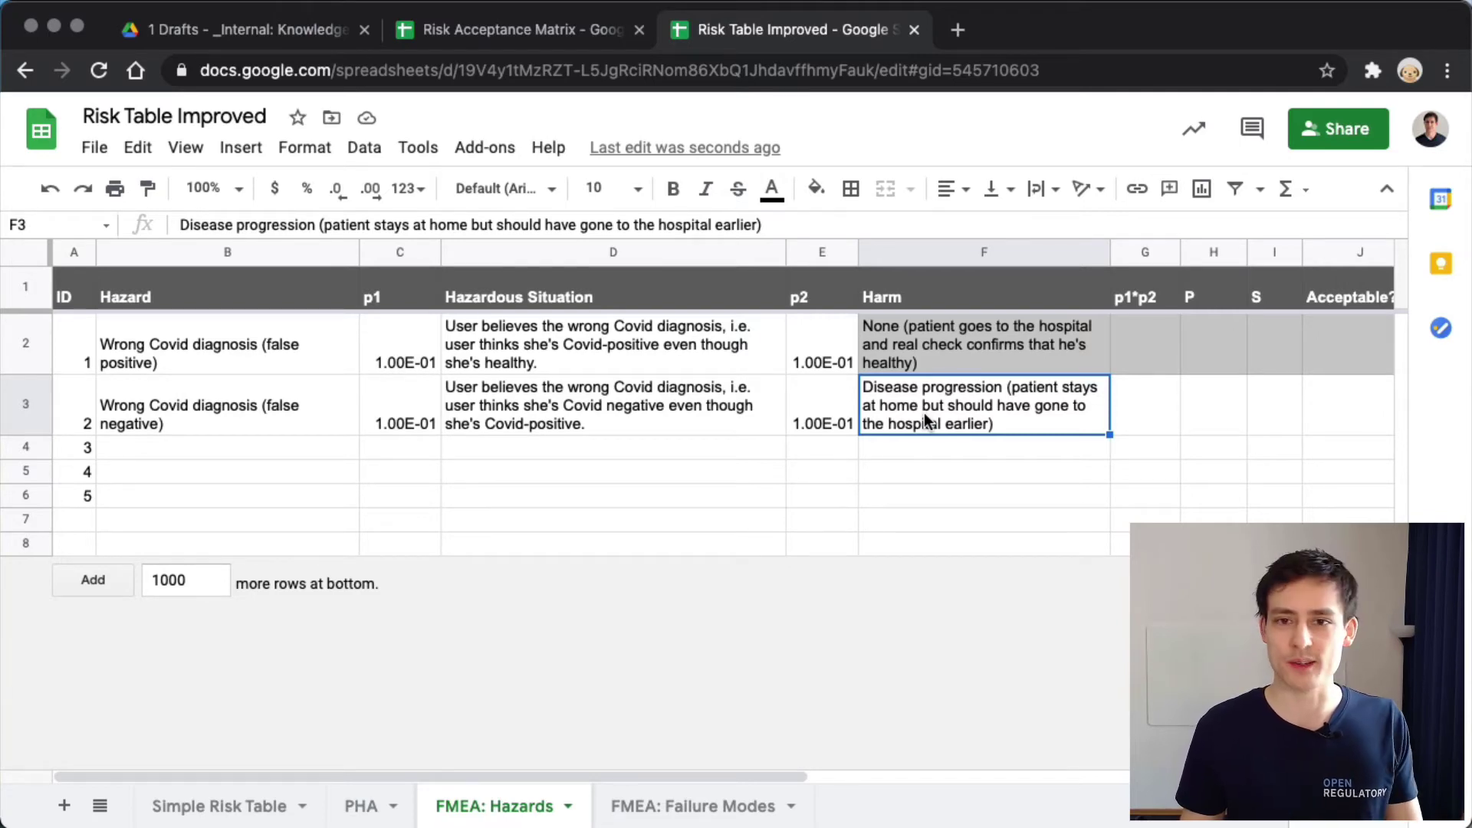
left_click(809, 429)
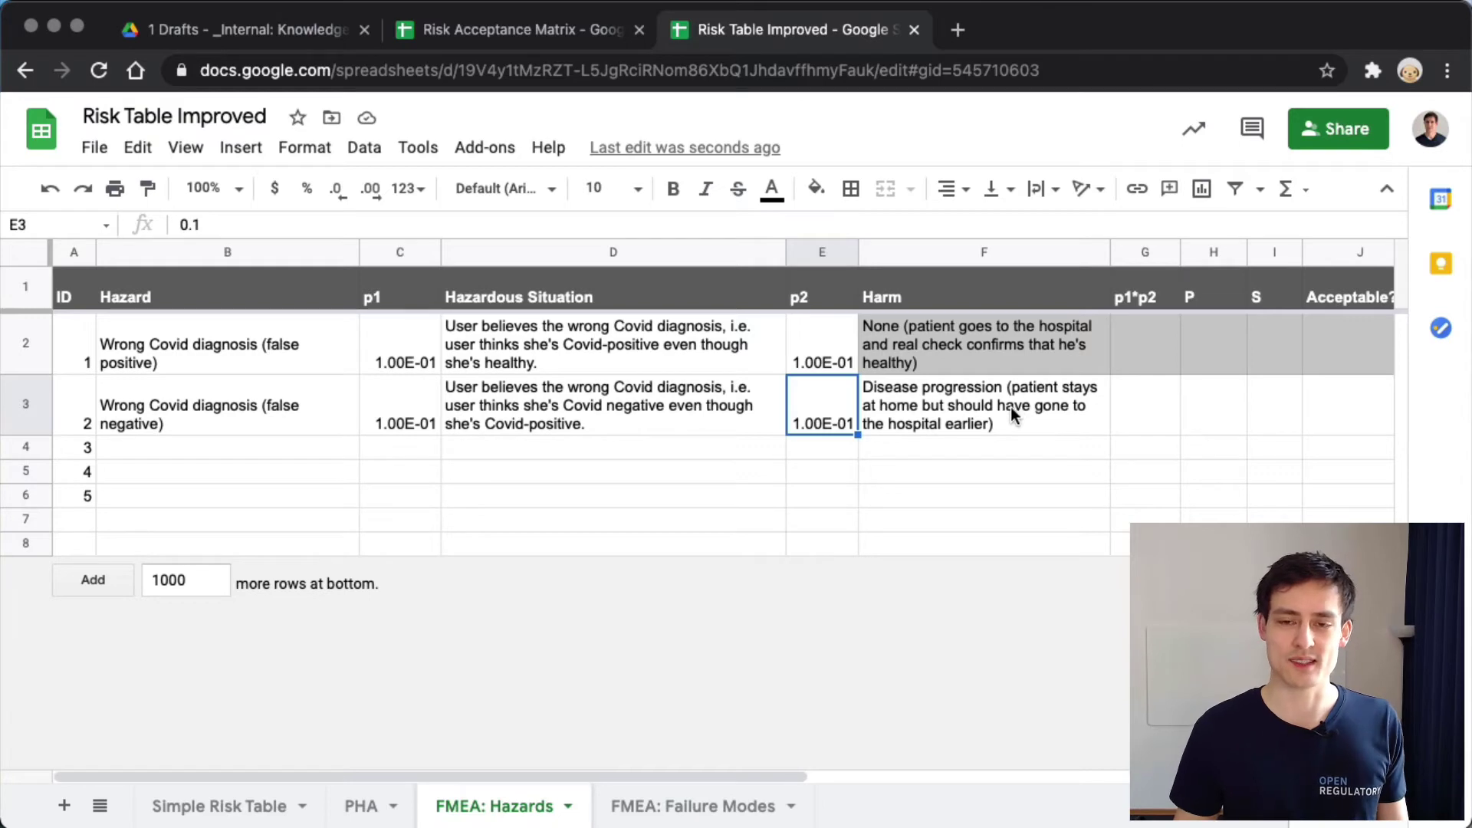
left_click(960, 400)
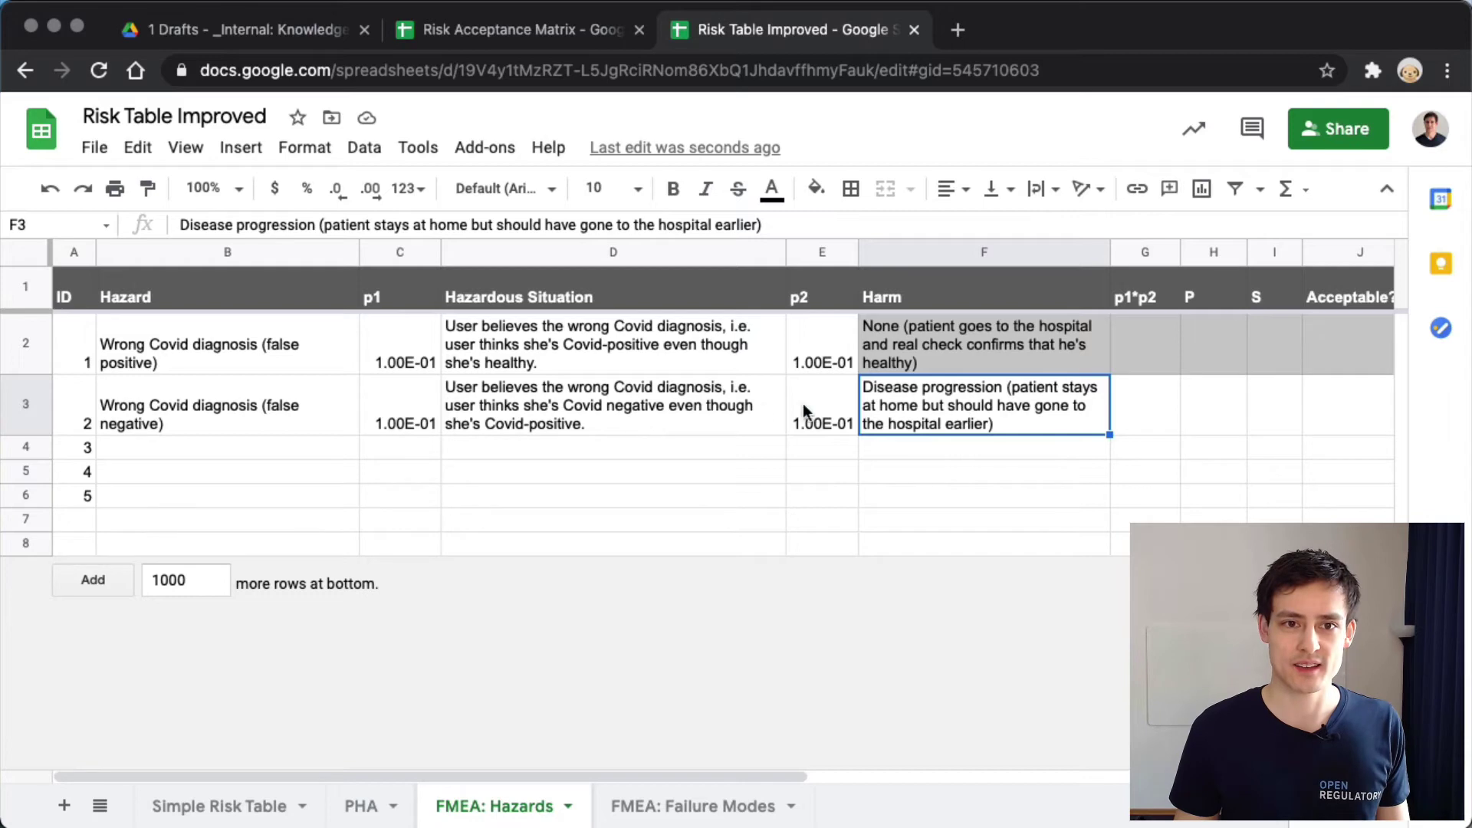
left_click(1056, 356)
Calculate hazard 2's p1*p2 value in G3 with the formula =C3*E3
left_click(1129, 411)
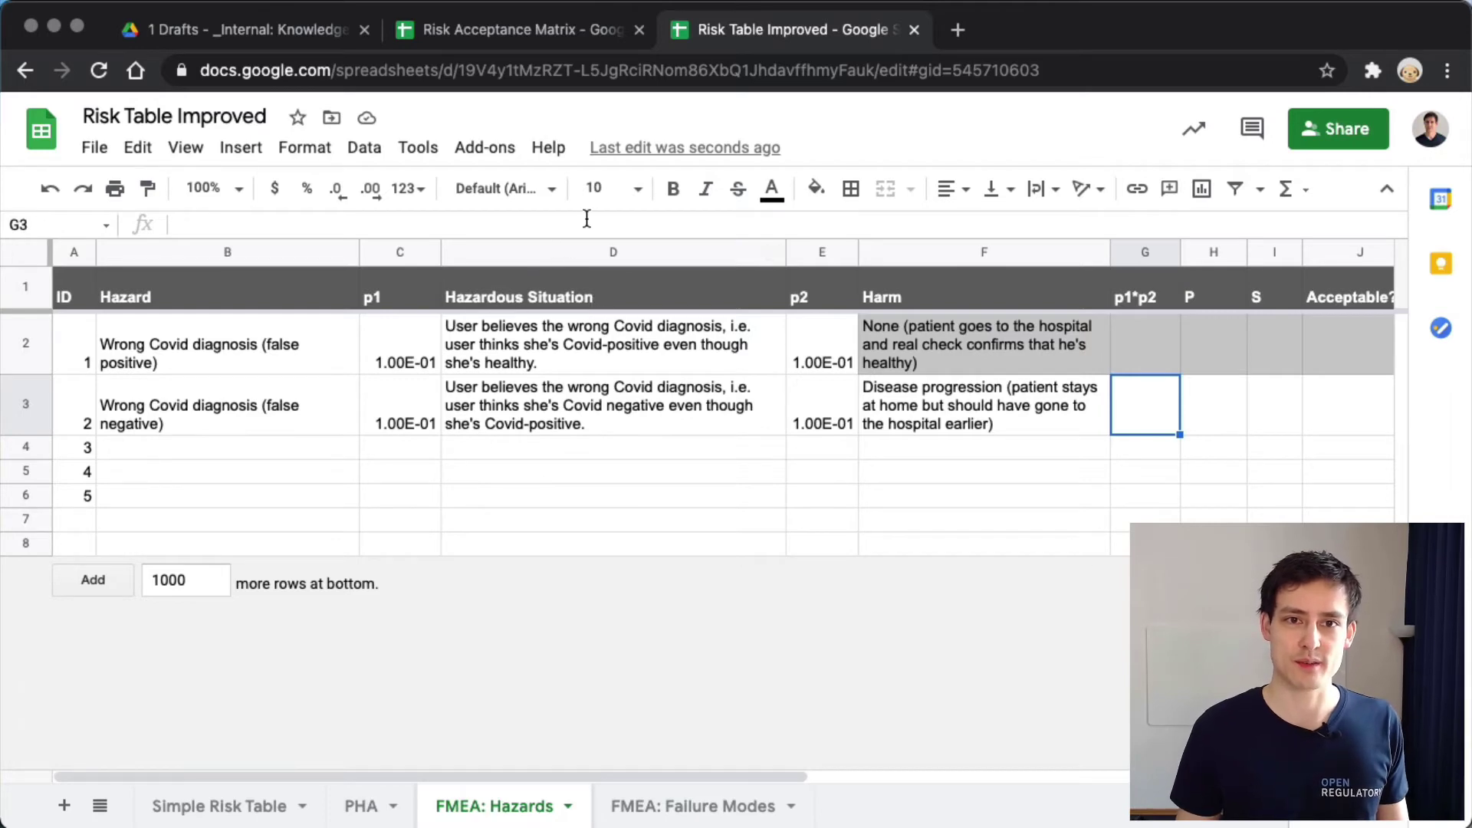
type("=")
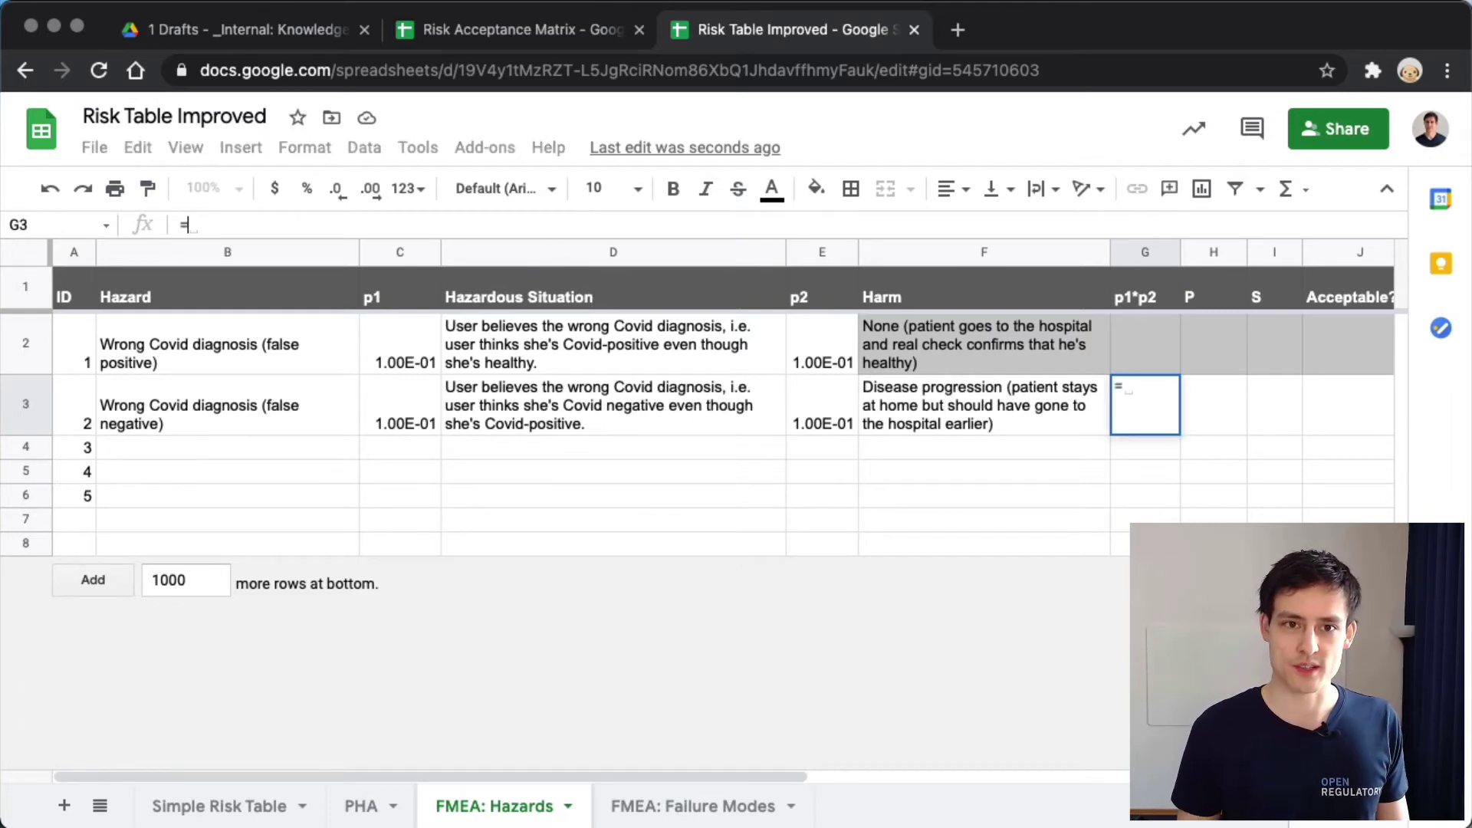
left_click(381, 420)
type("*")
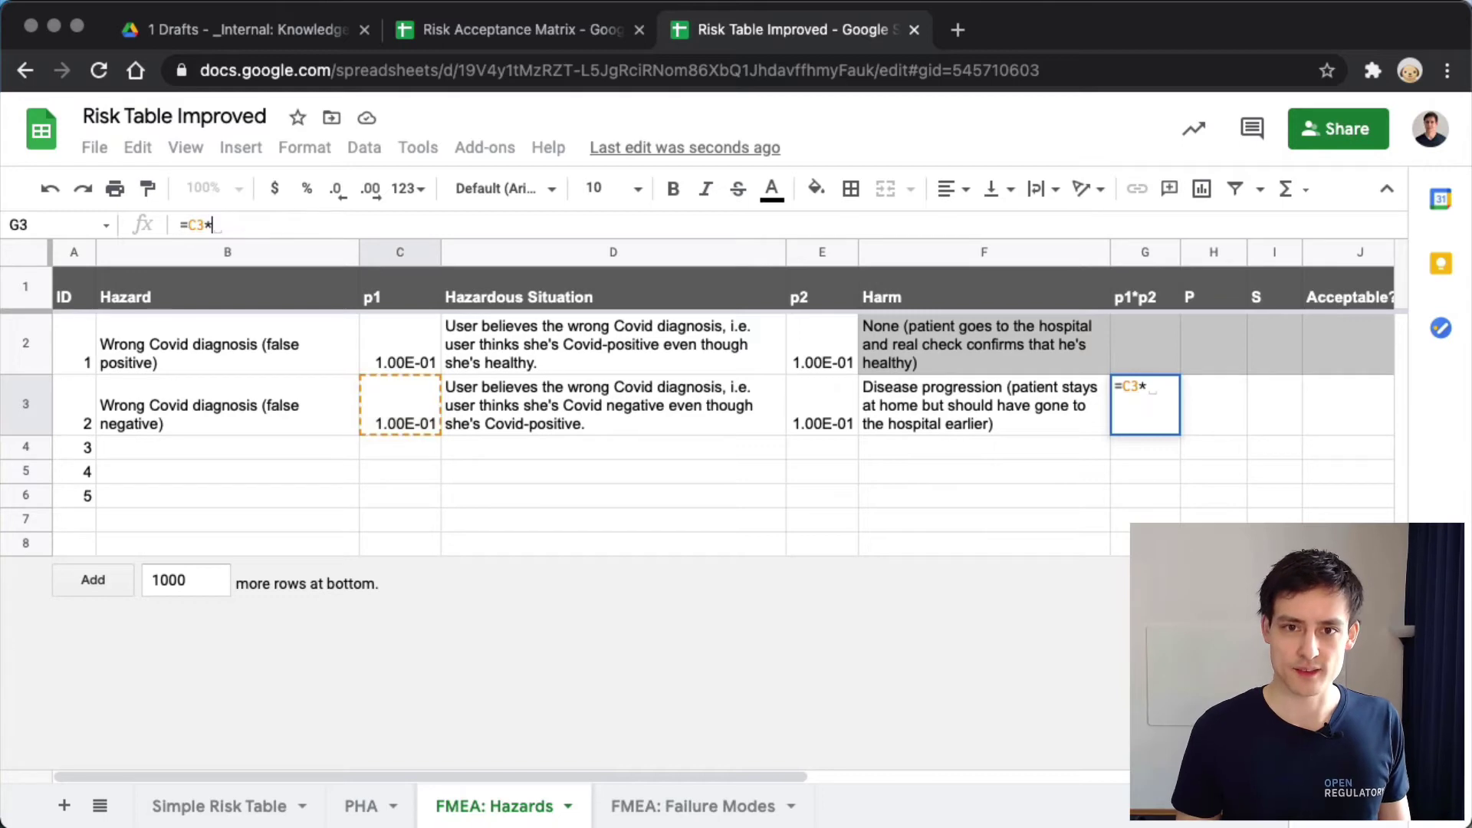
left_click(826, 402)
key("Return")
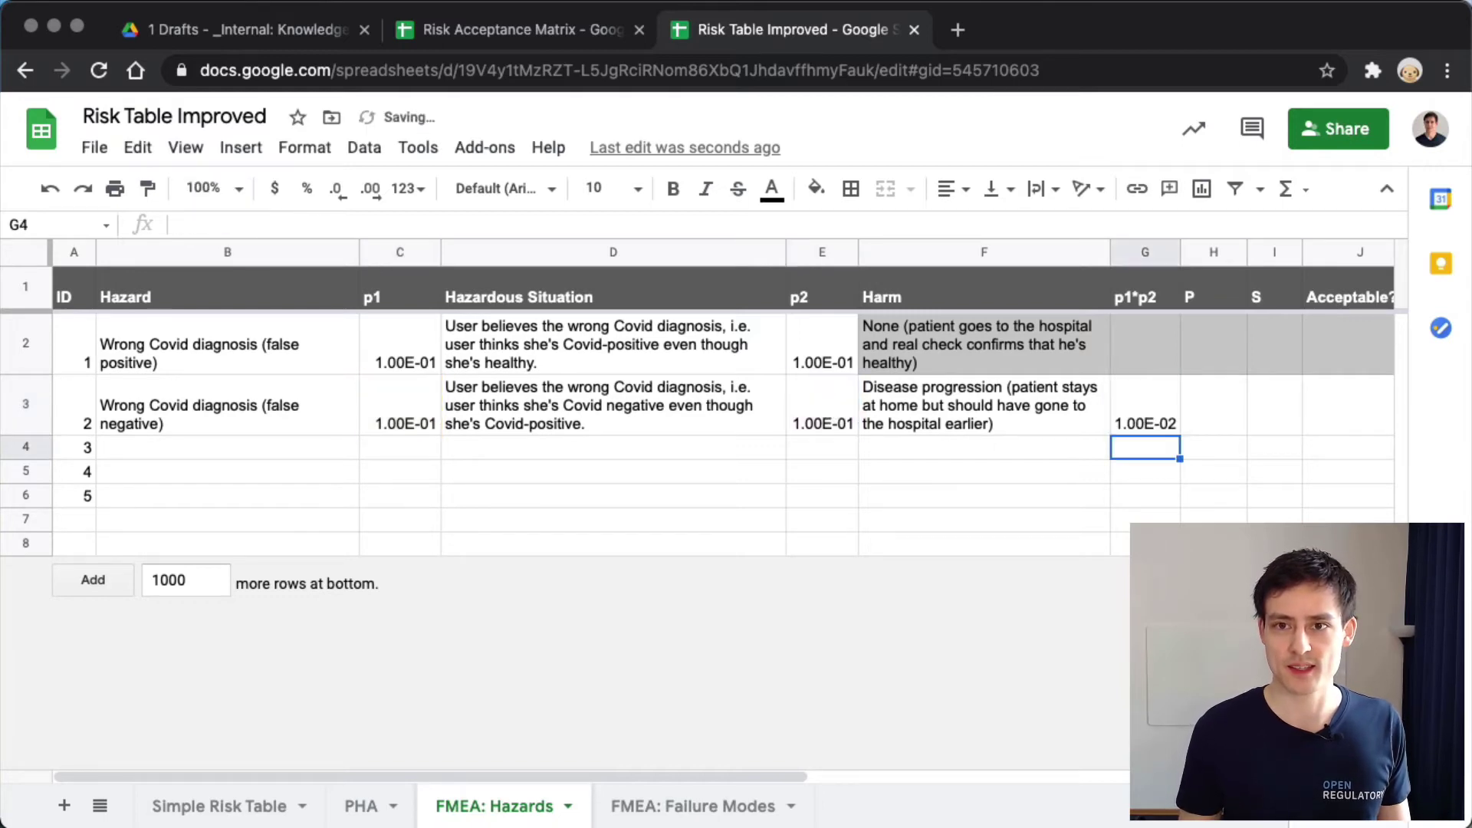
Compare the false positive and false negative Covid diagnosis hazards, including hazard 2's hazardous situation, harm and p1*p2 formula
key("Up")
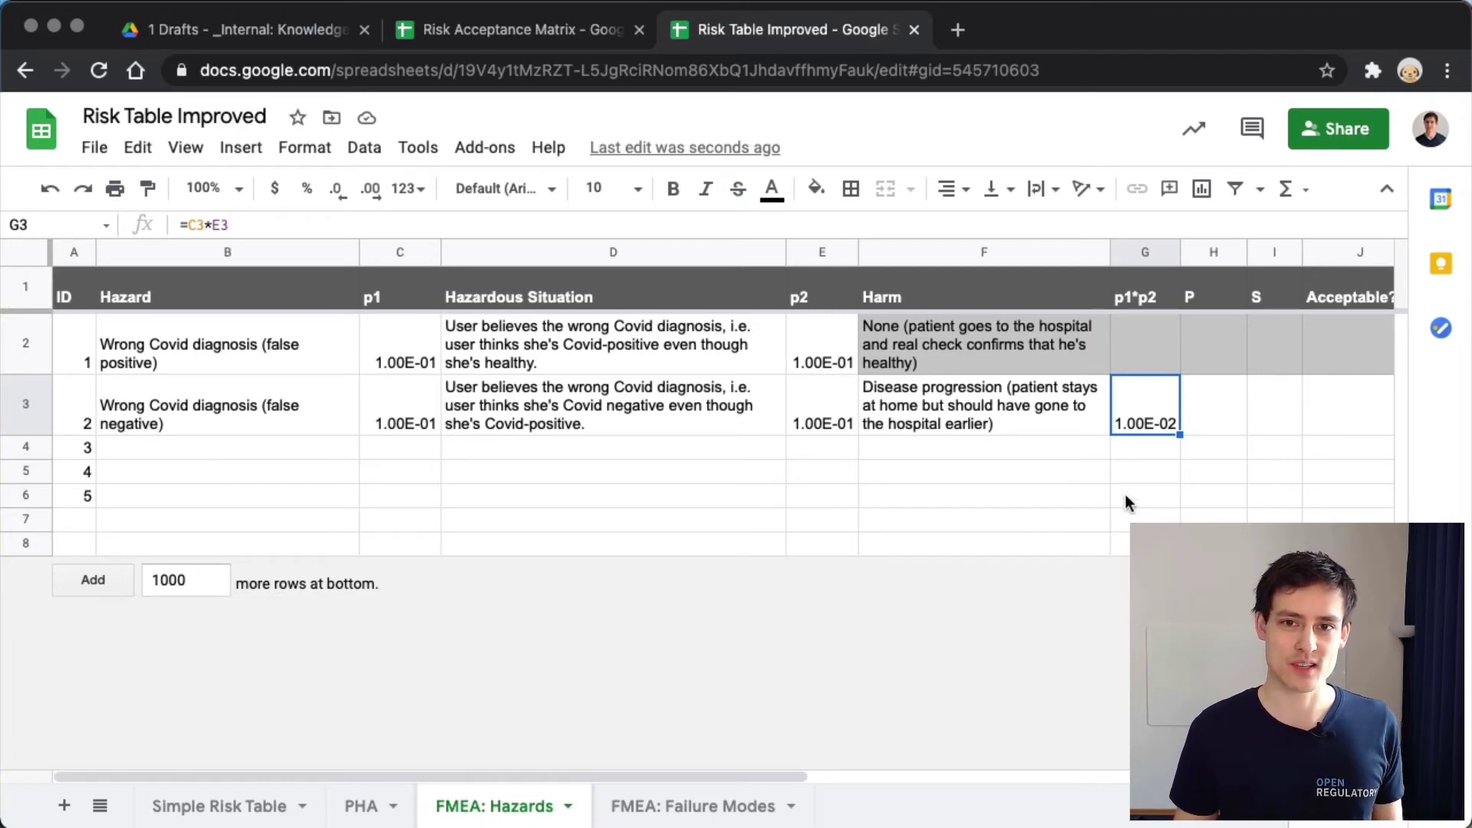
left_click(1062, 428)
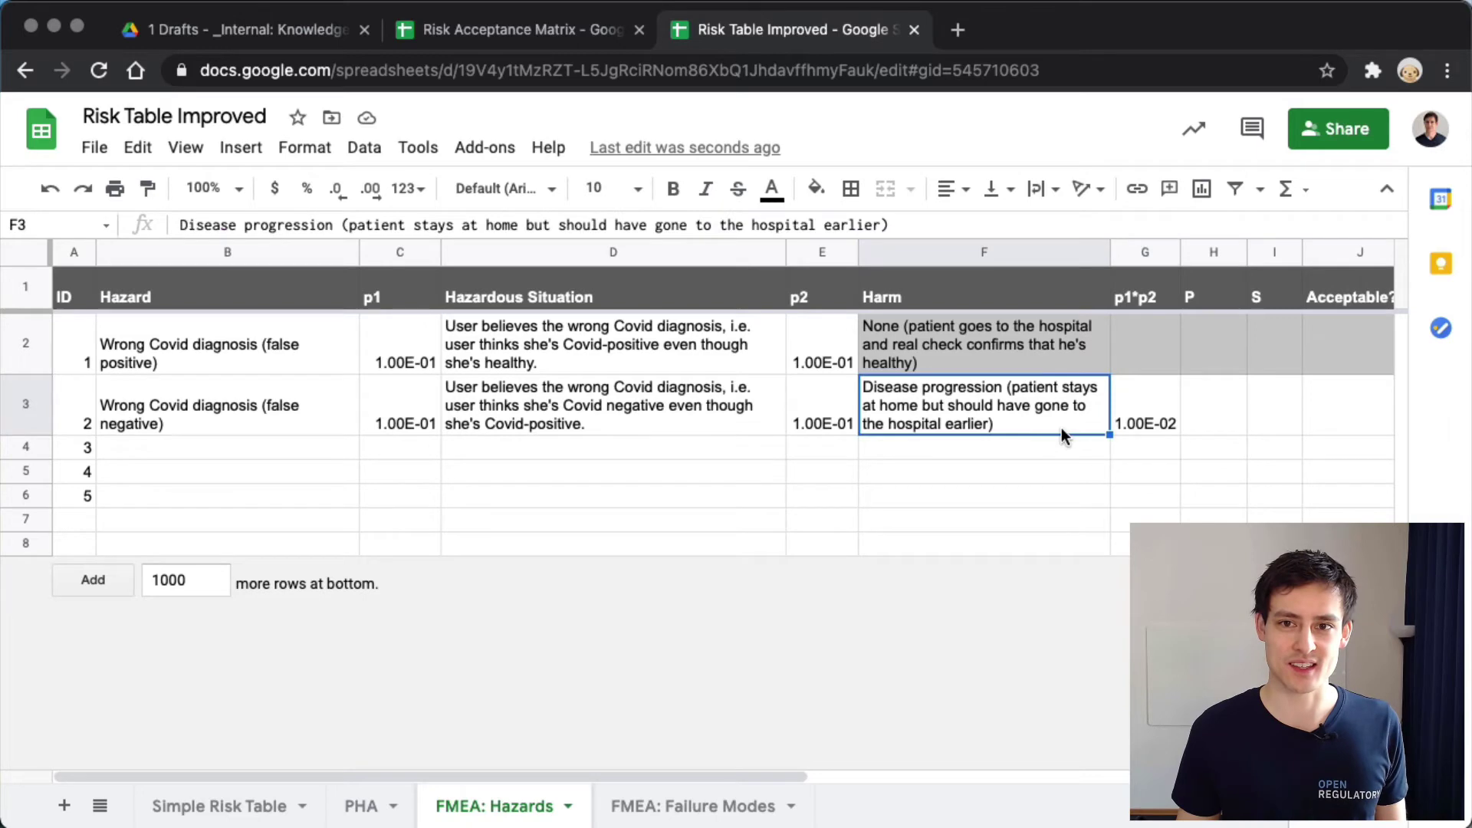
left_click(1140, 401)
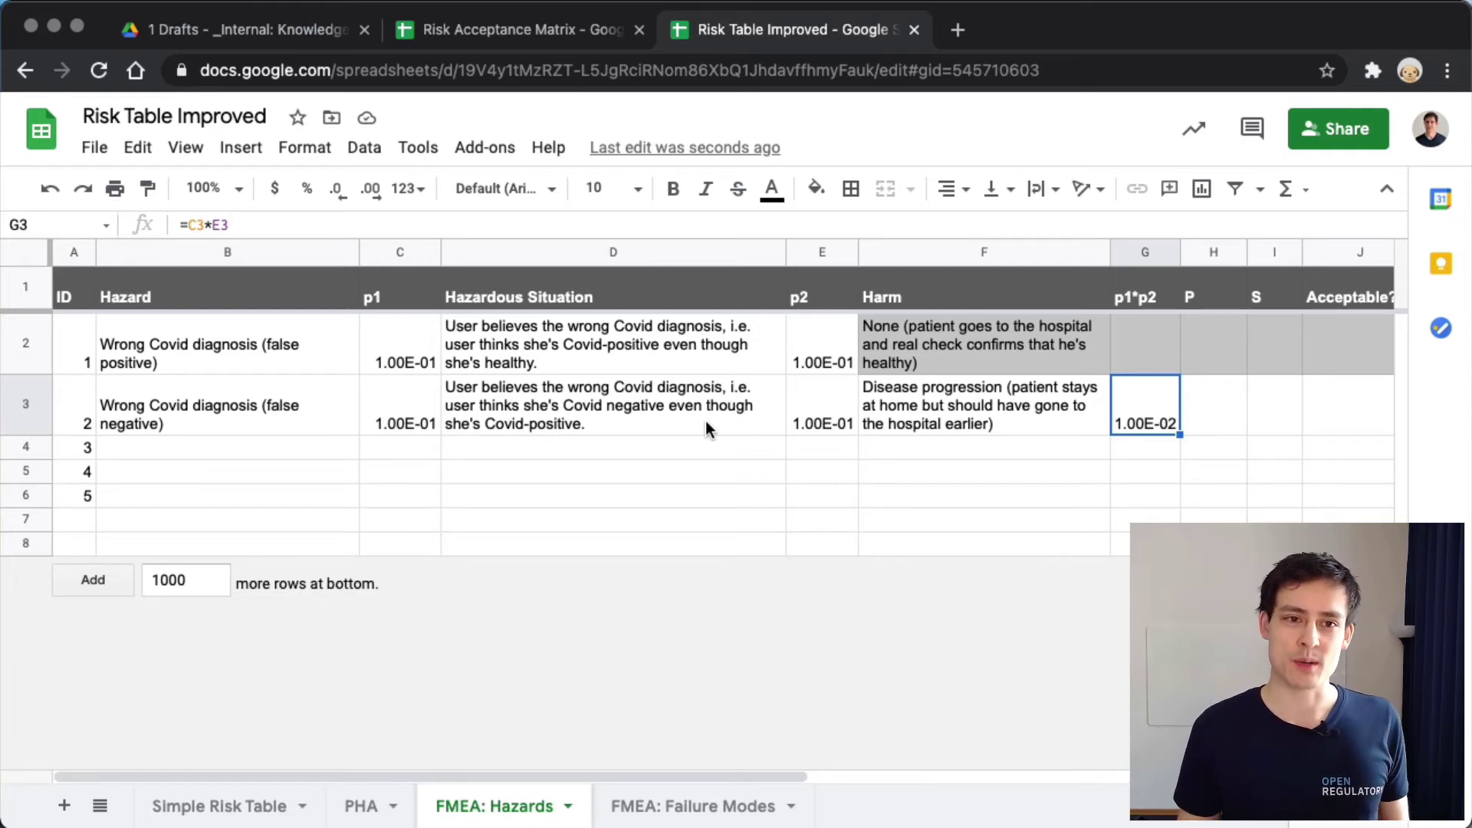
left_click(307, 406)
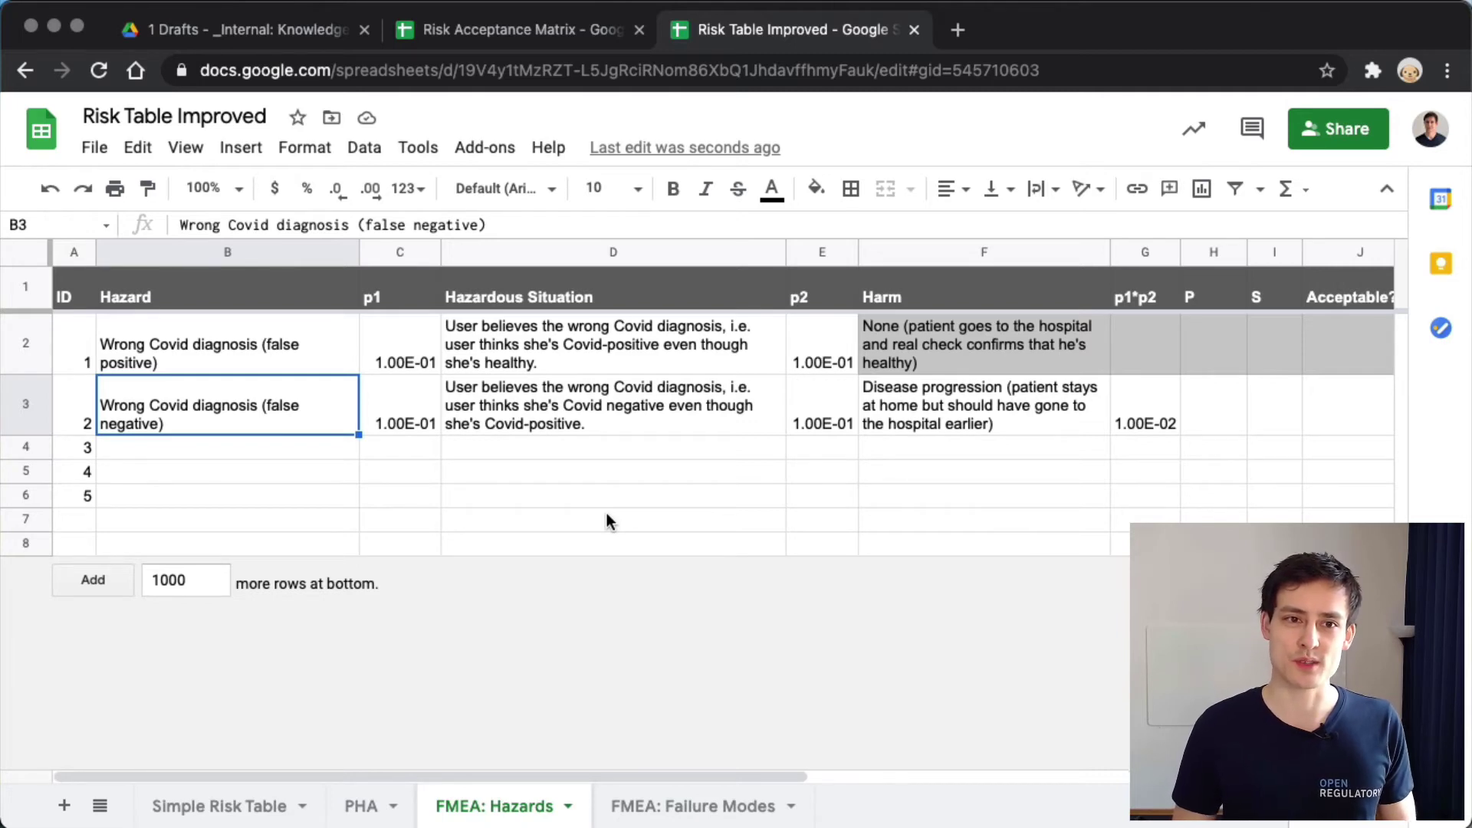
left_click(181, 351)
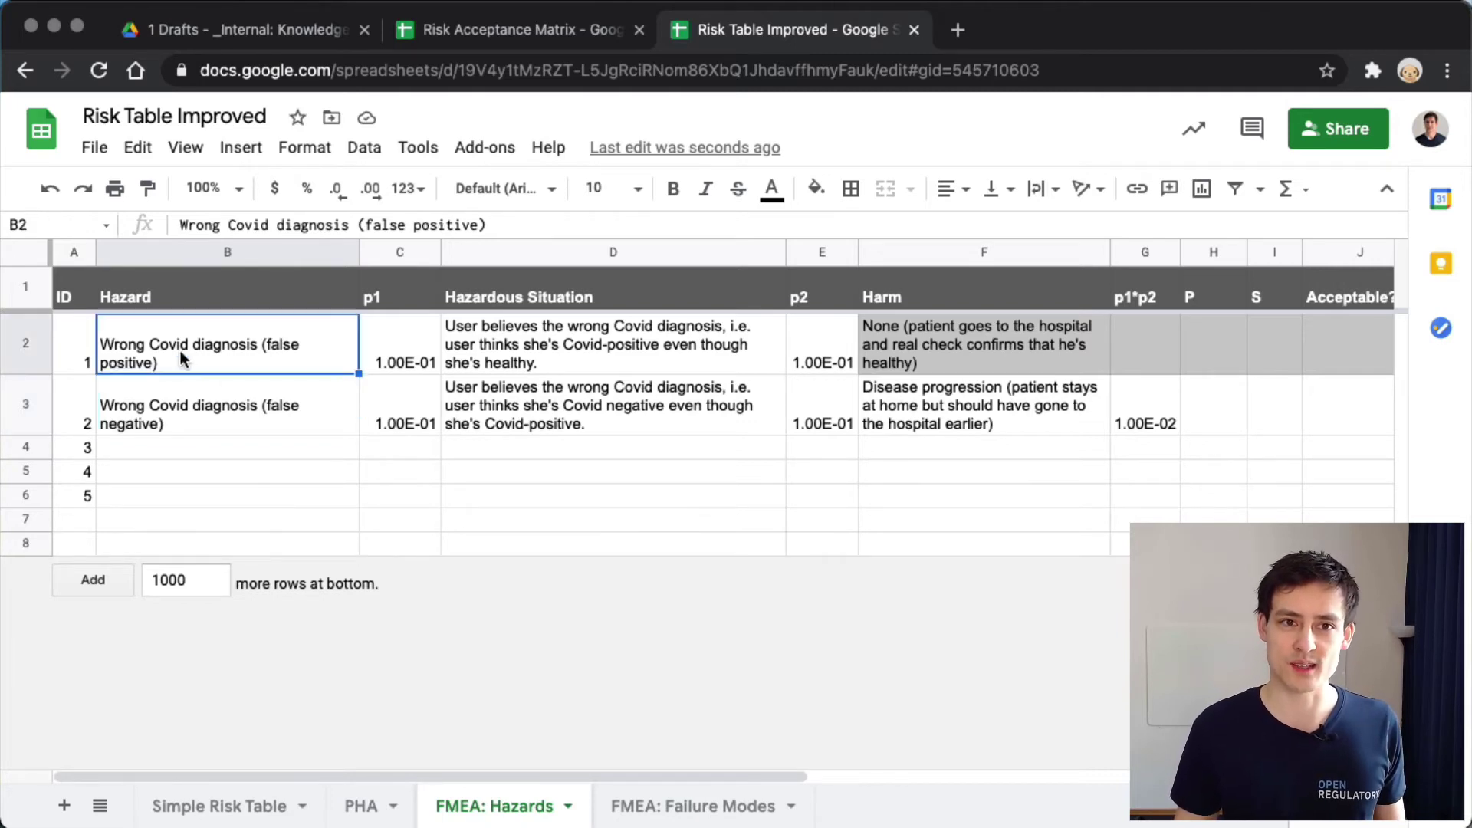
left_click(231, 421)
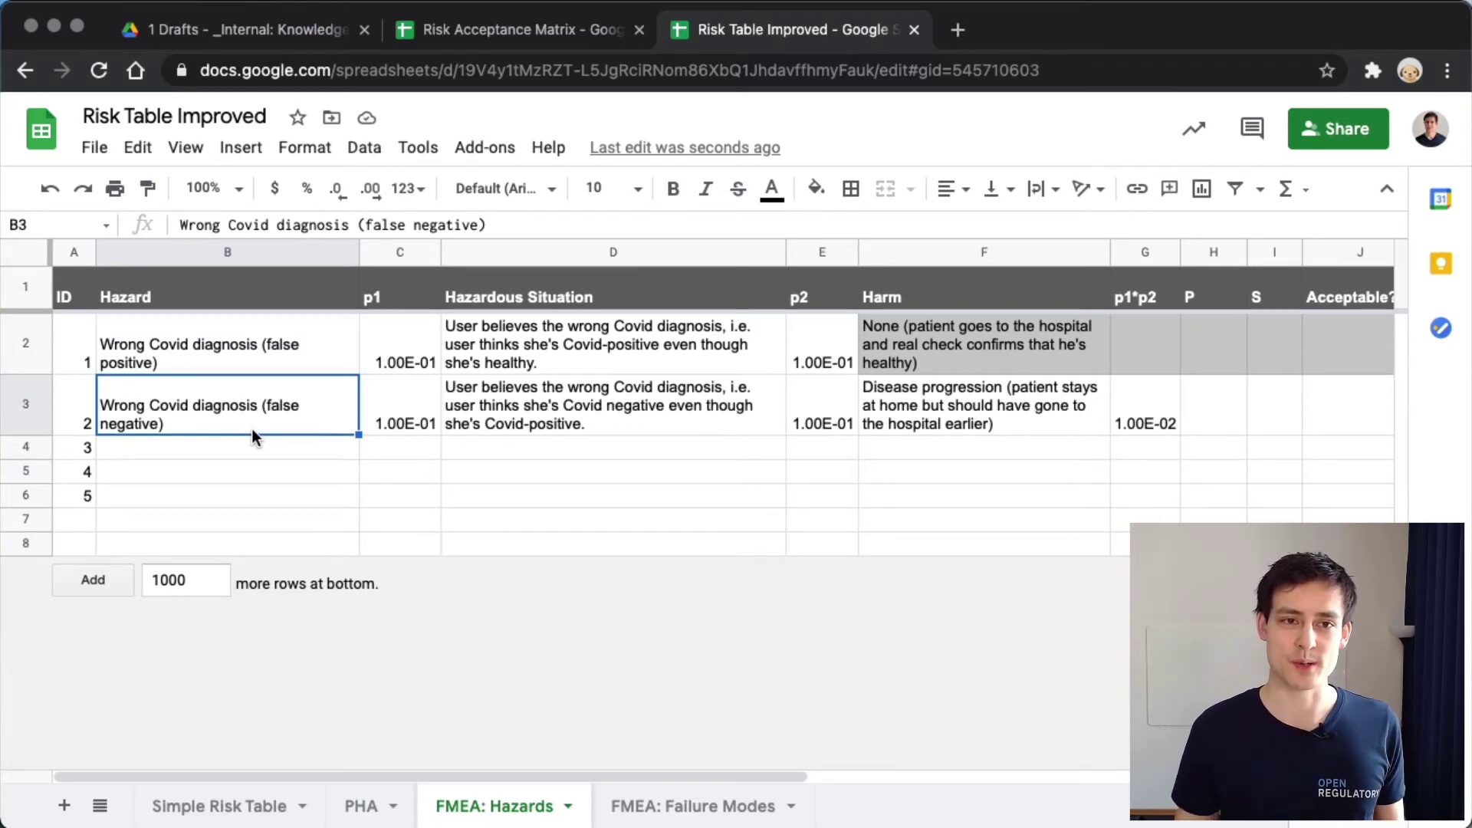
left_click(112, 315)
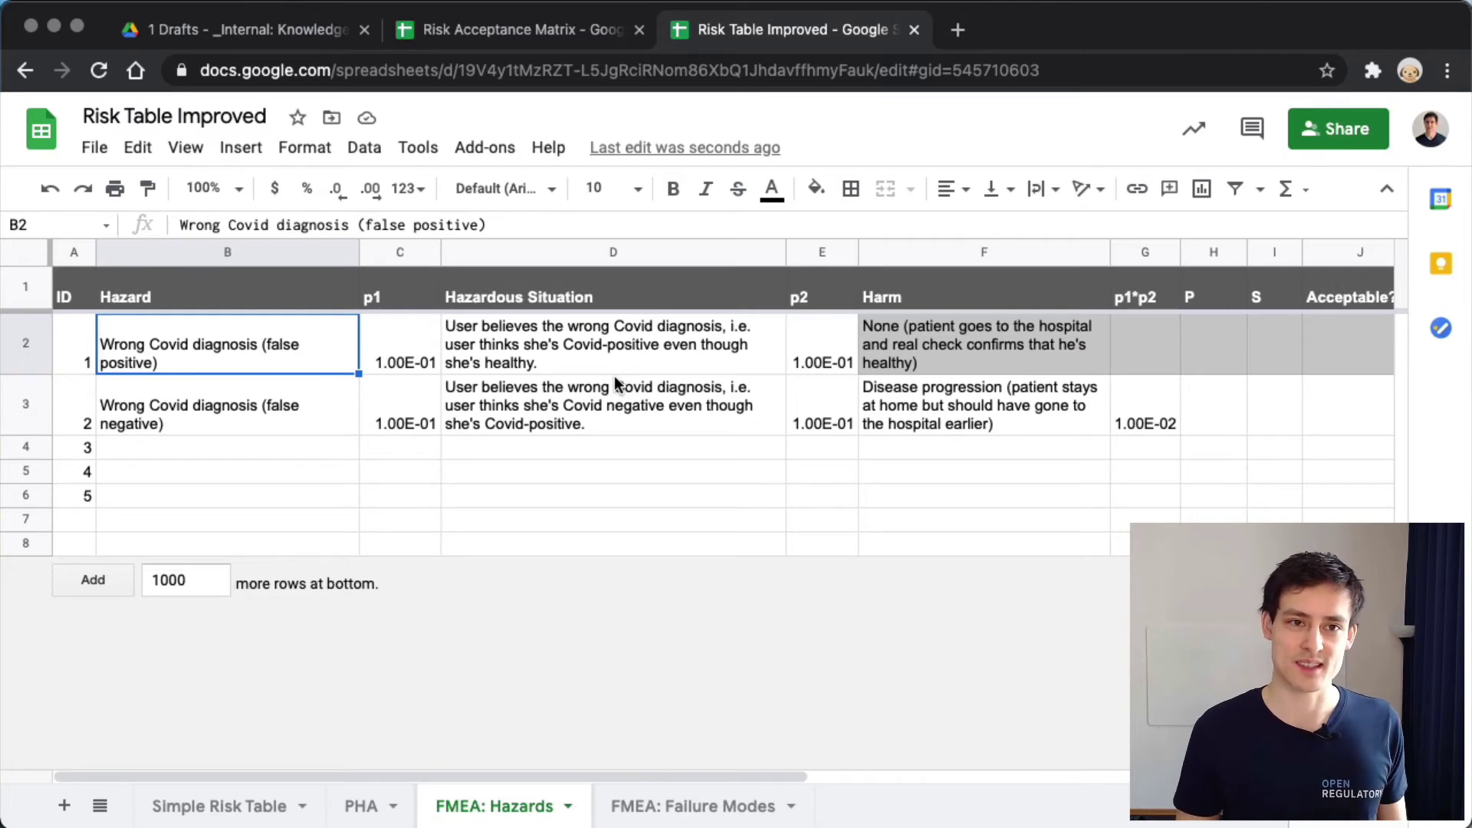
left_click(291, 414)
left_click(244, 362)
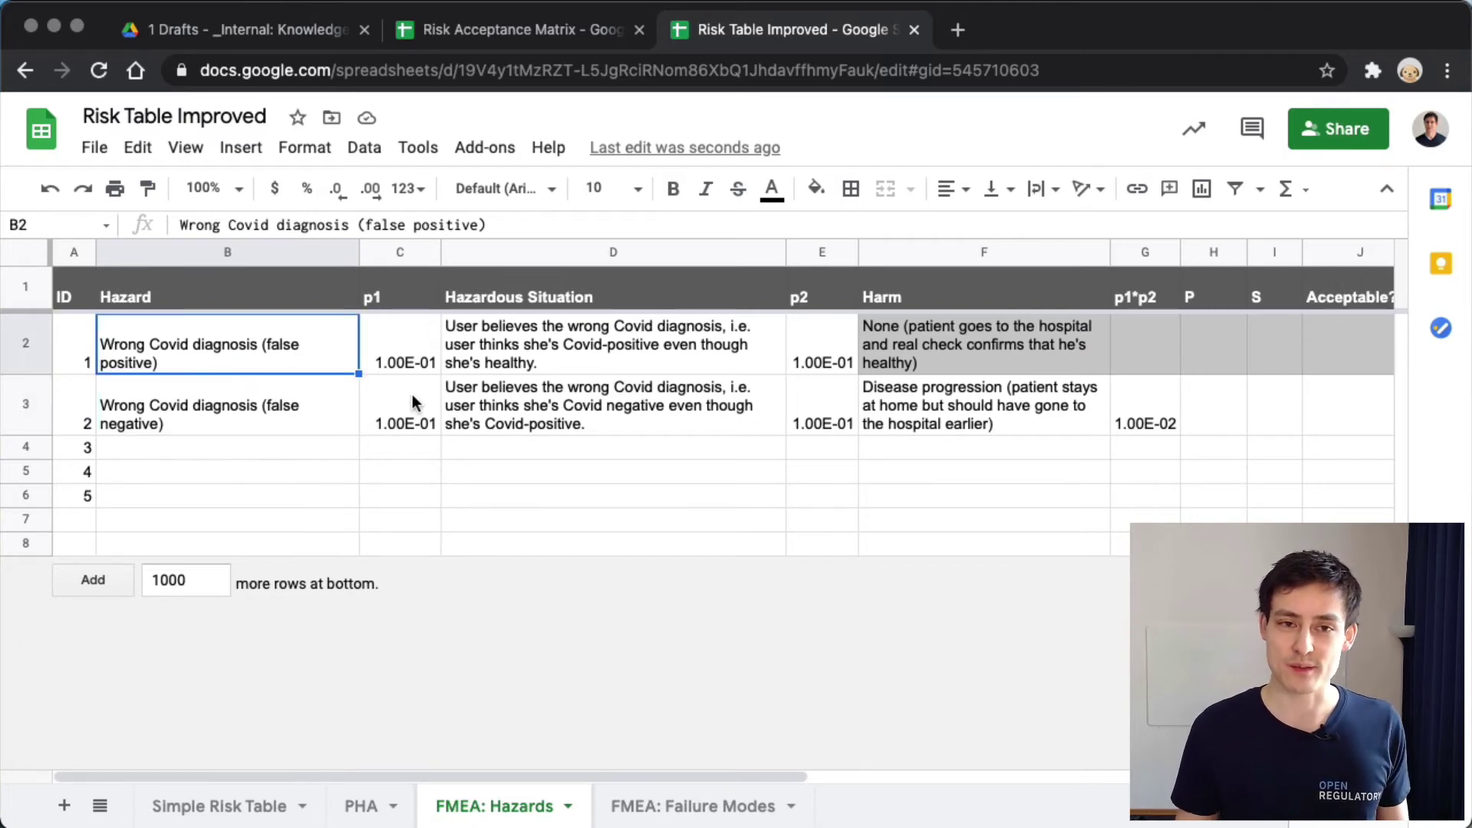
left_click(300, 426)
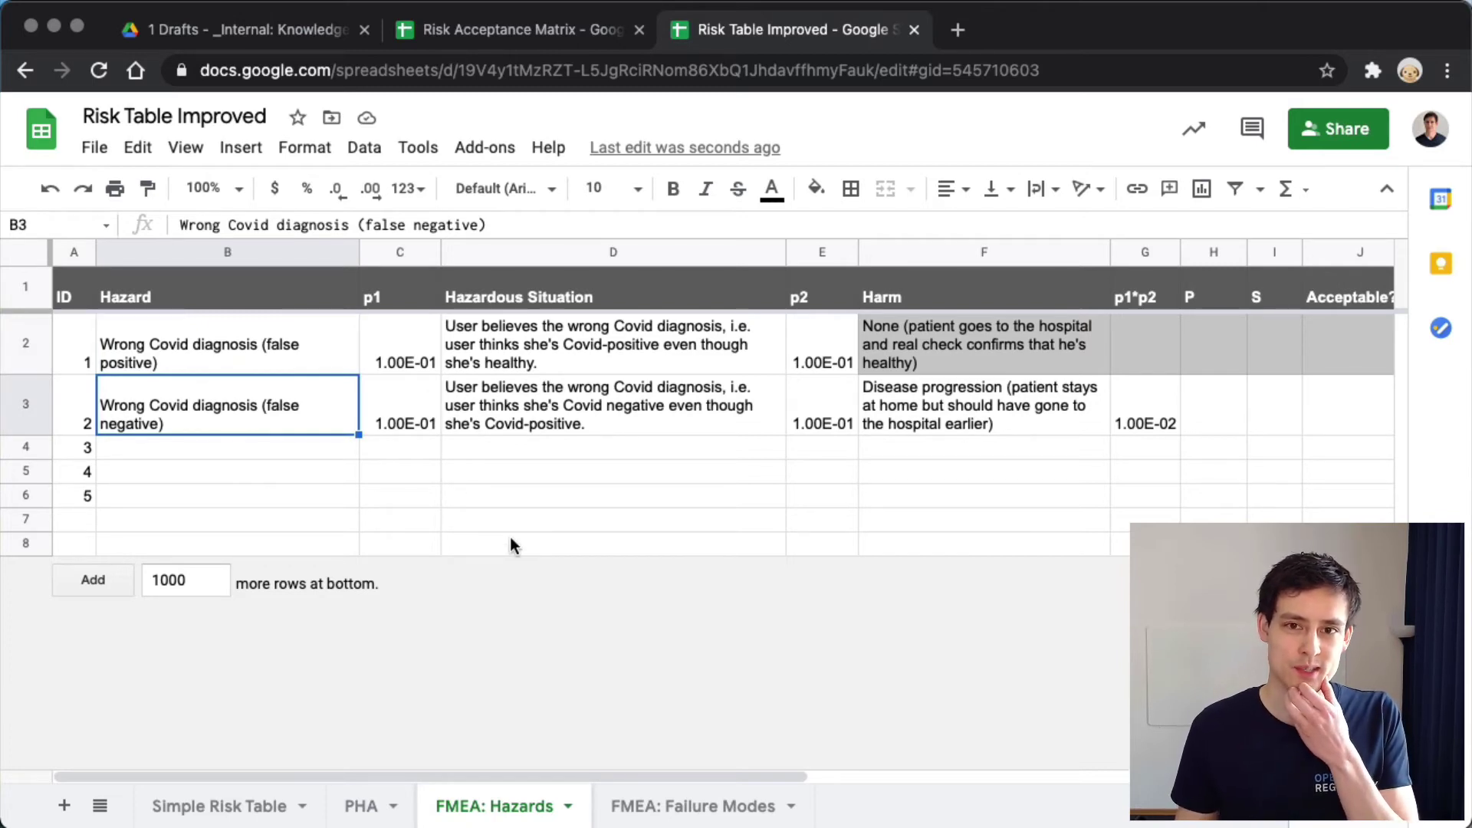
left_click(406, 497)
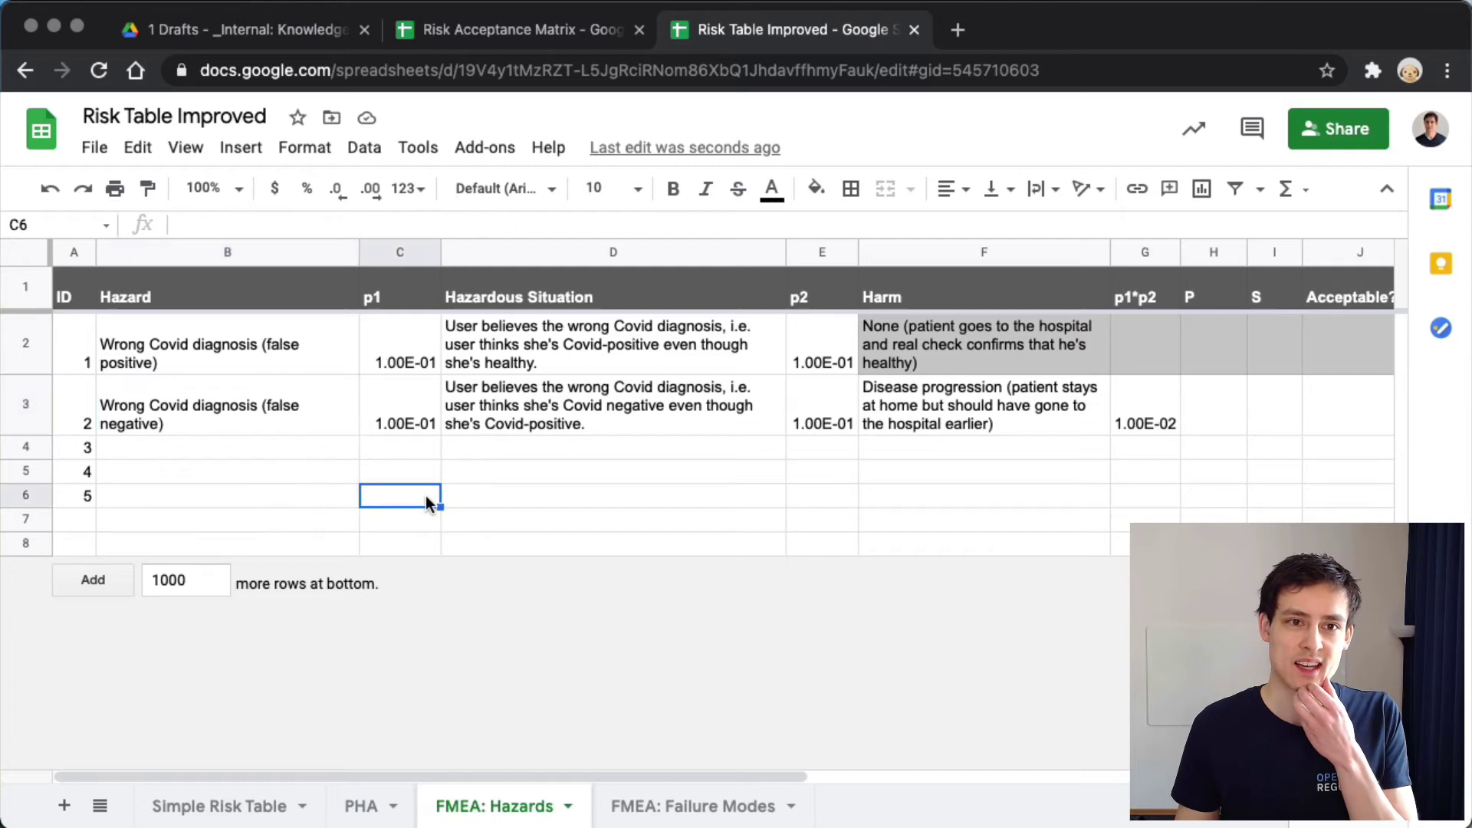
left_click(297, 417)
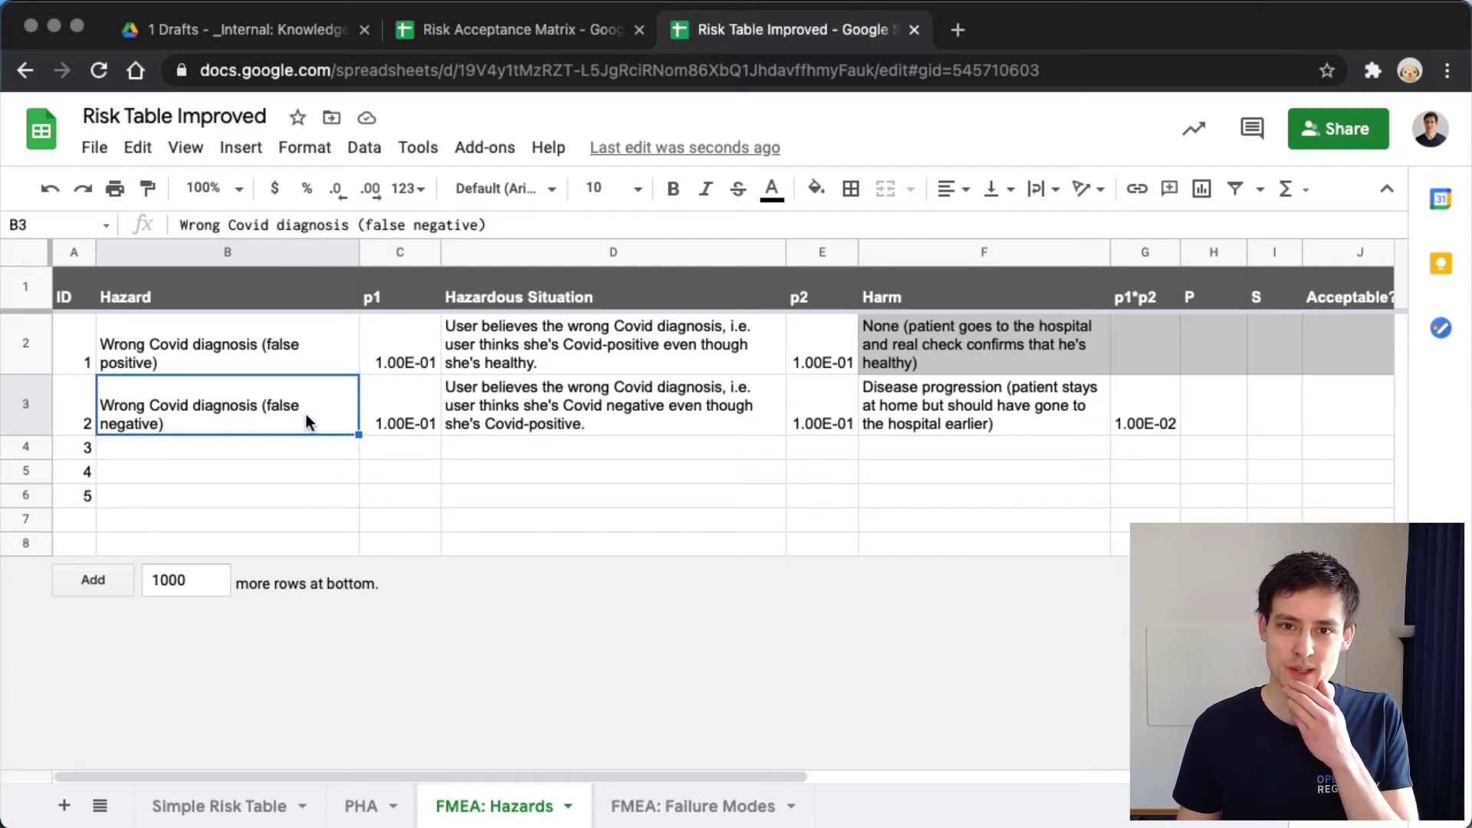
left_click(625, 411)
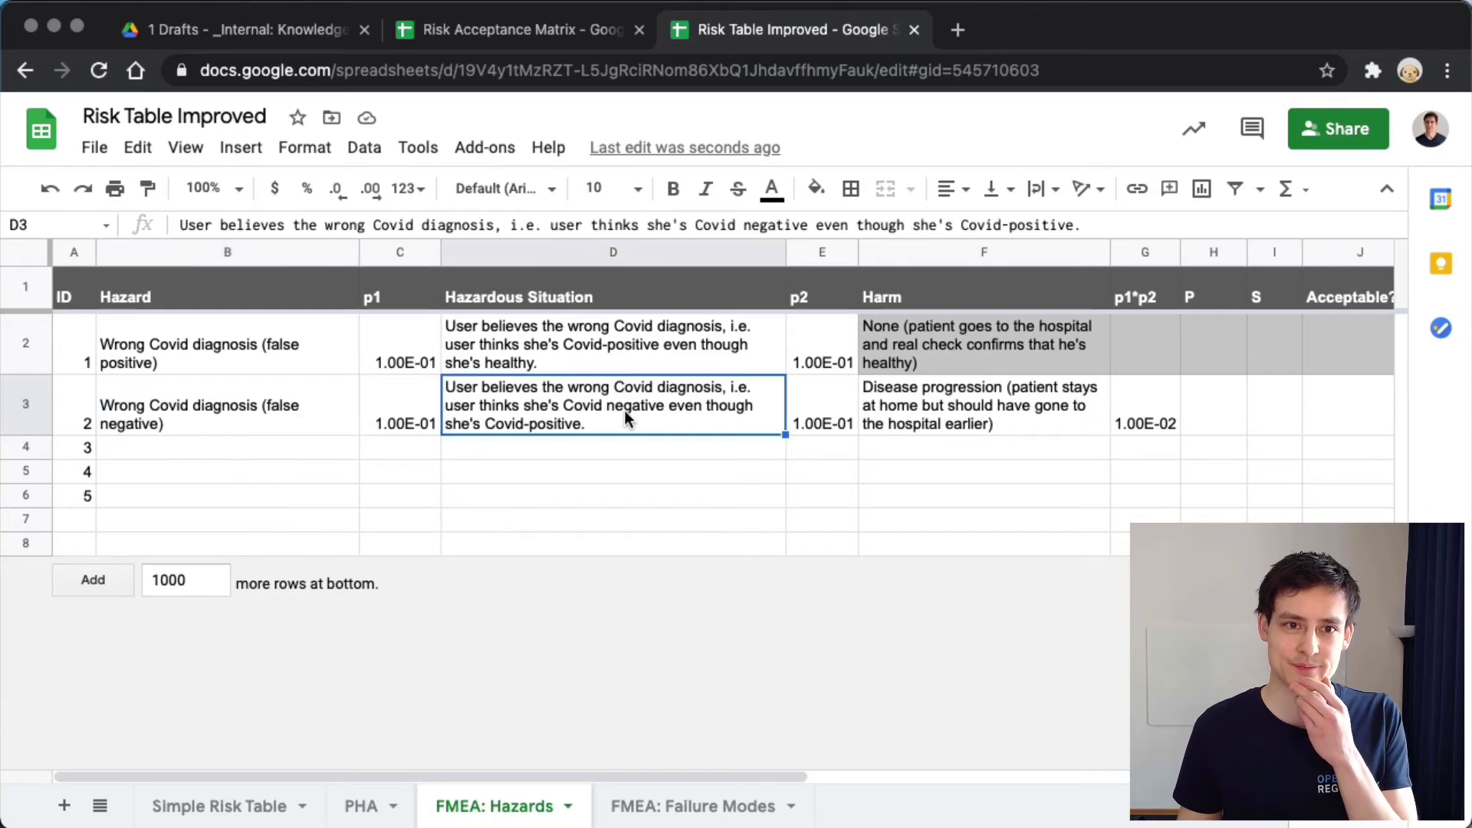
left_click(307, 432)
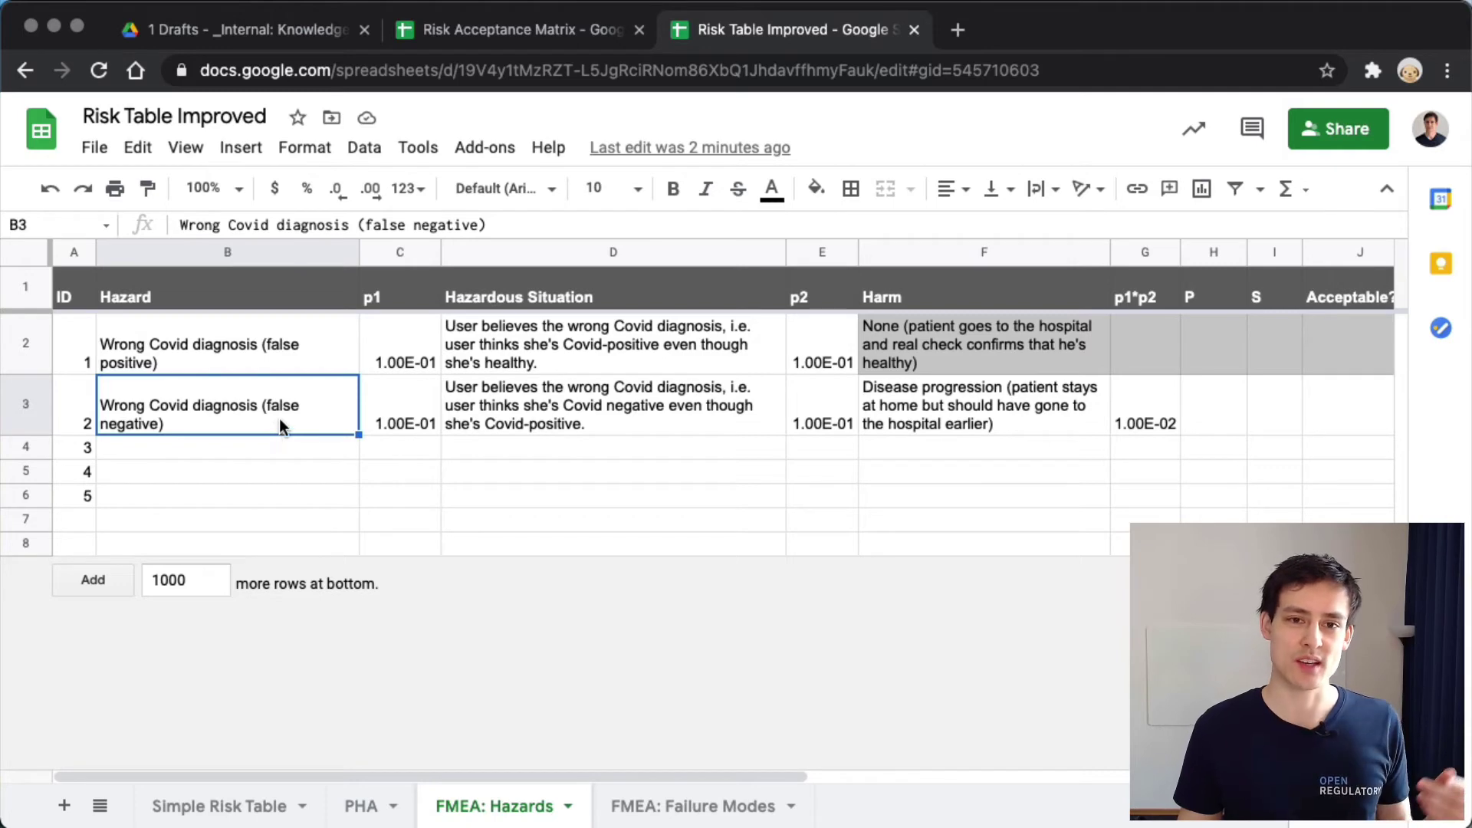
Review the Hazard column and hazard 2's p1, hazardous situation, p2 and p1*p2 cells
left_click(421, 419)
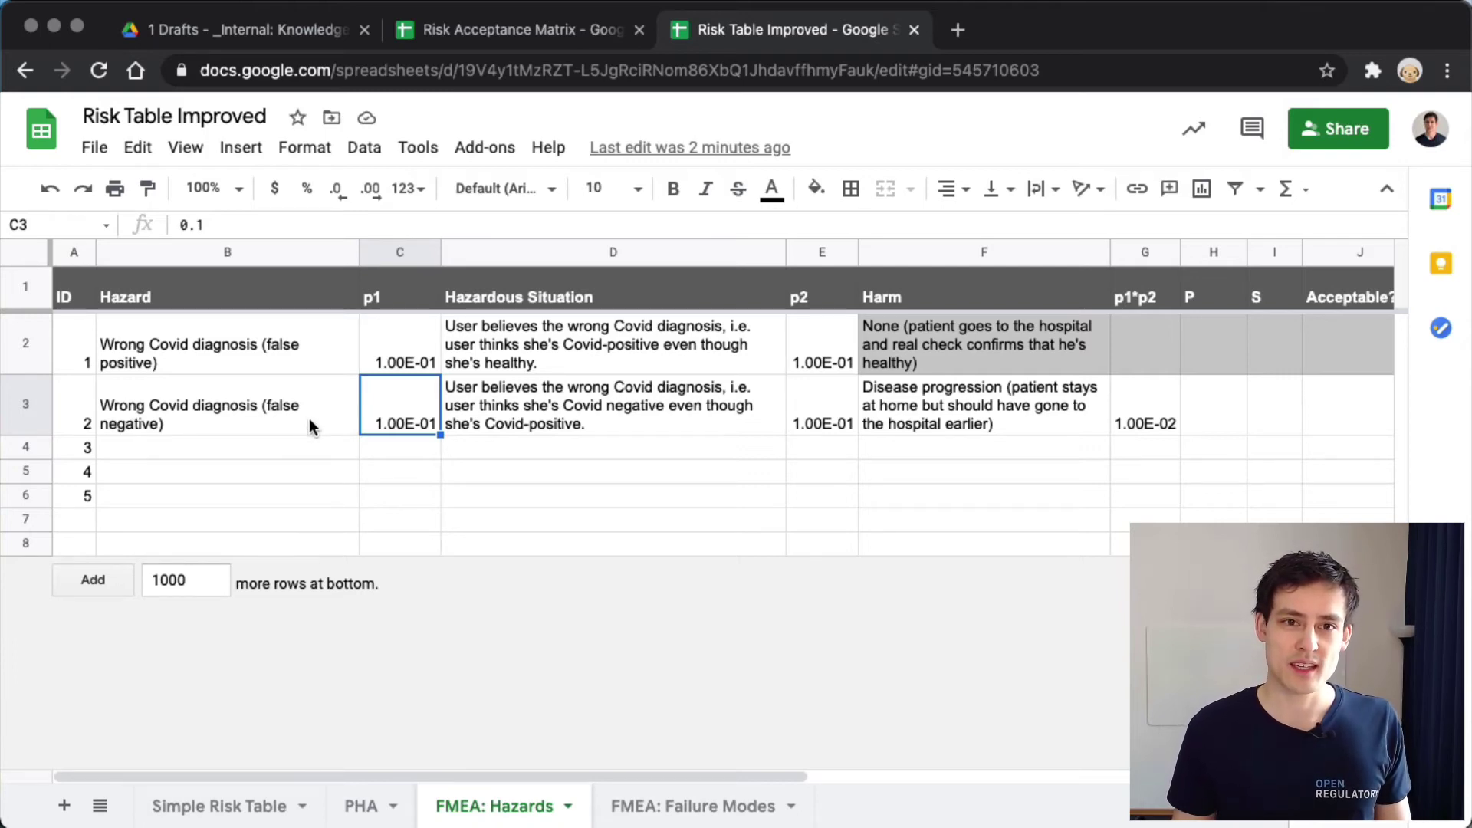
left_click(351, 416)
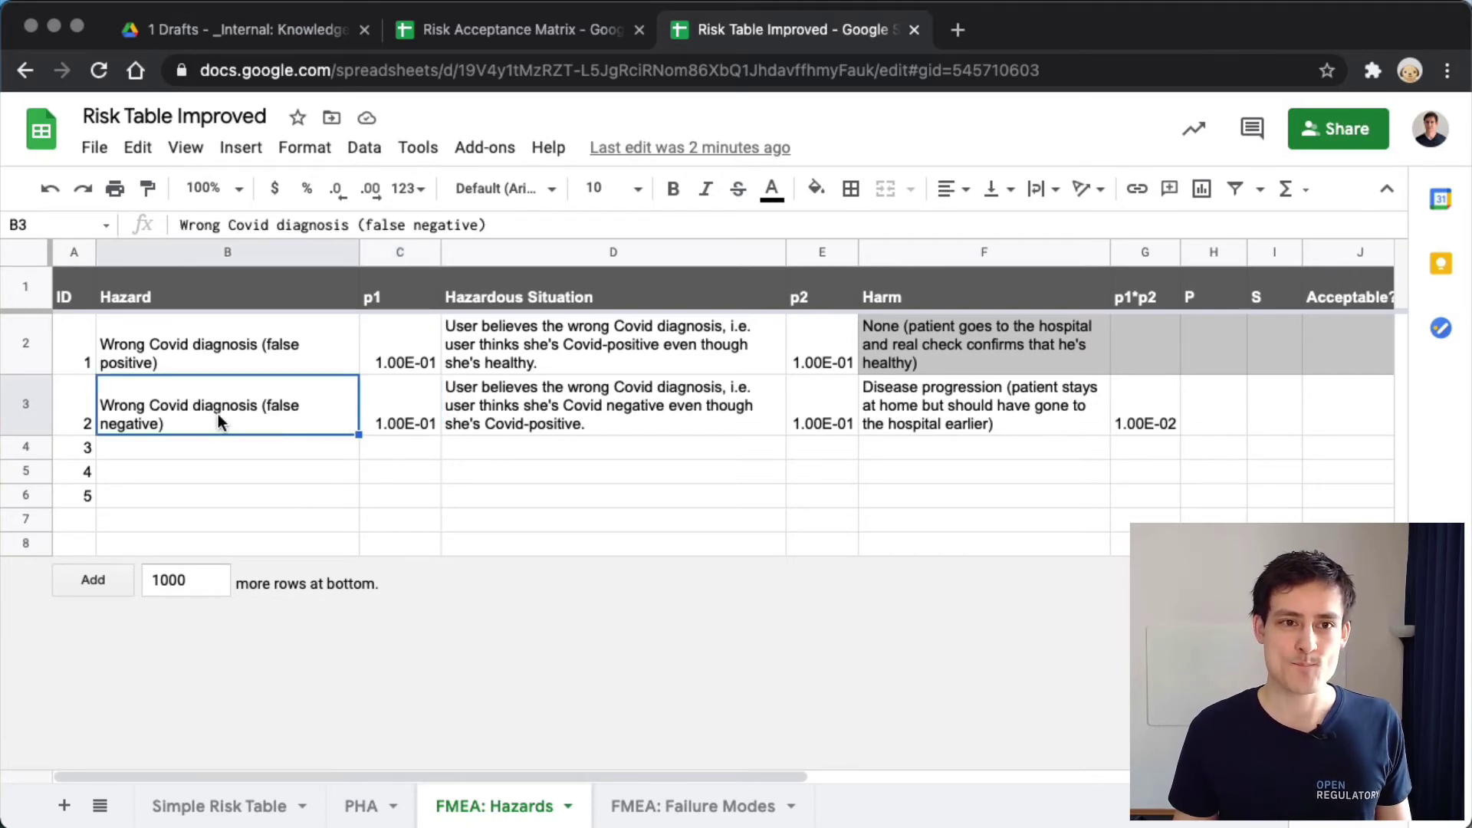
left_click(223, 252)
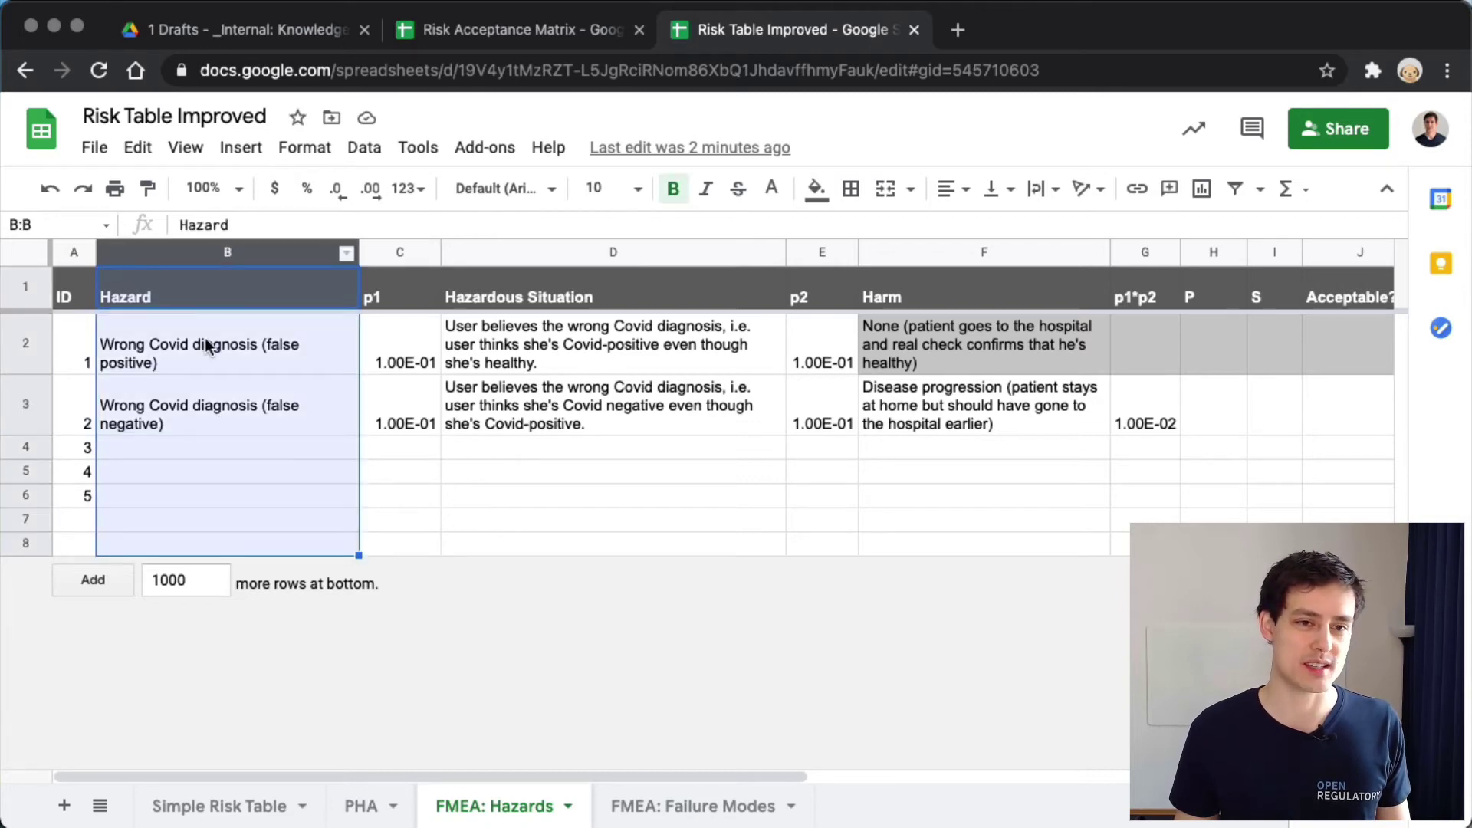
left_click(207, 403)
left_click(210, 246)
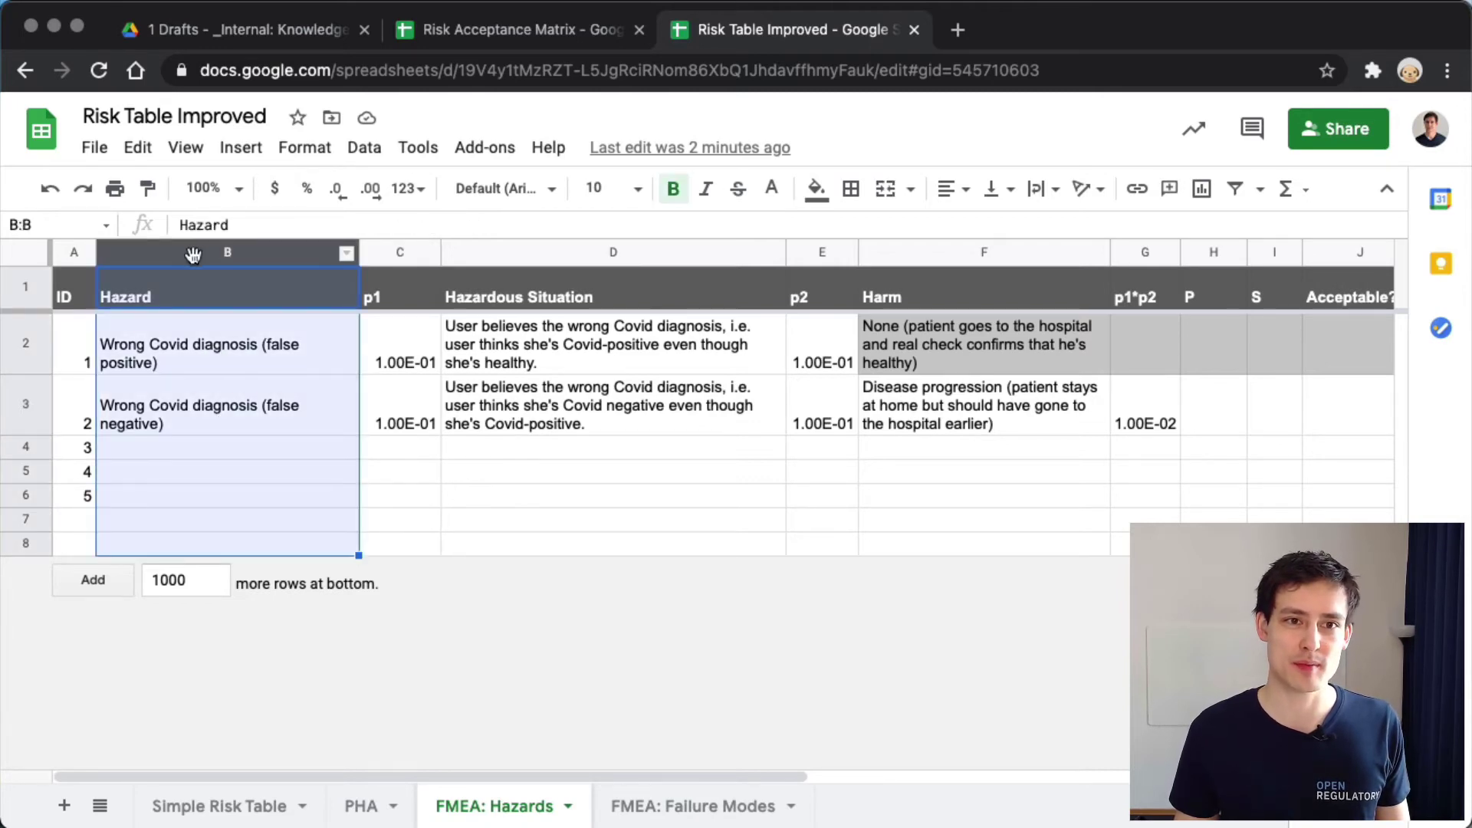
left_click(104, 449)
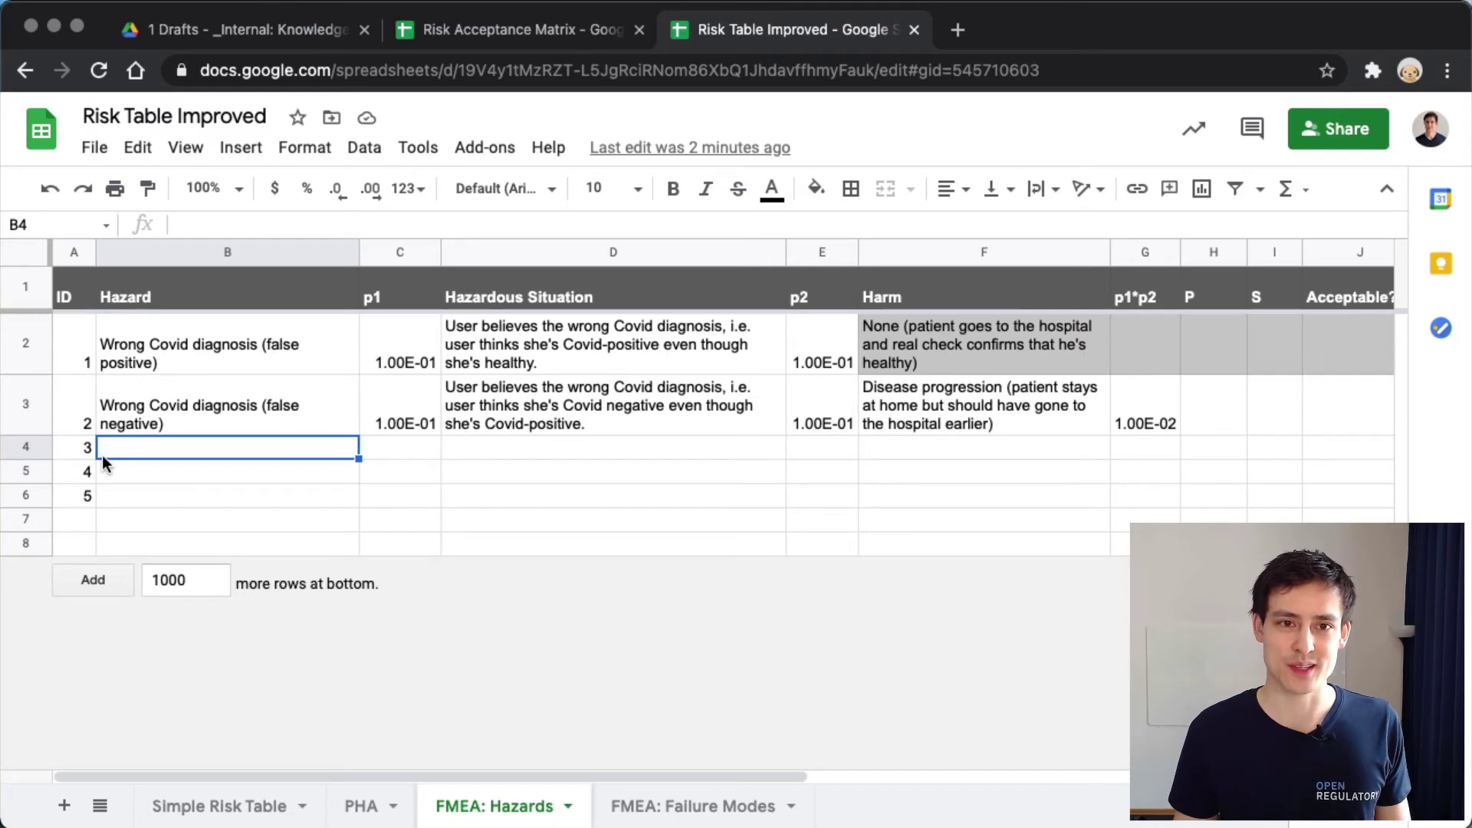
left_click(190, 412)
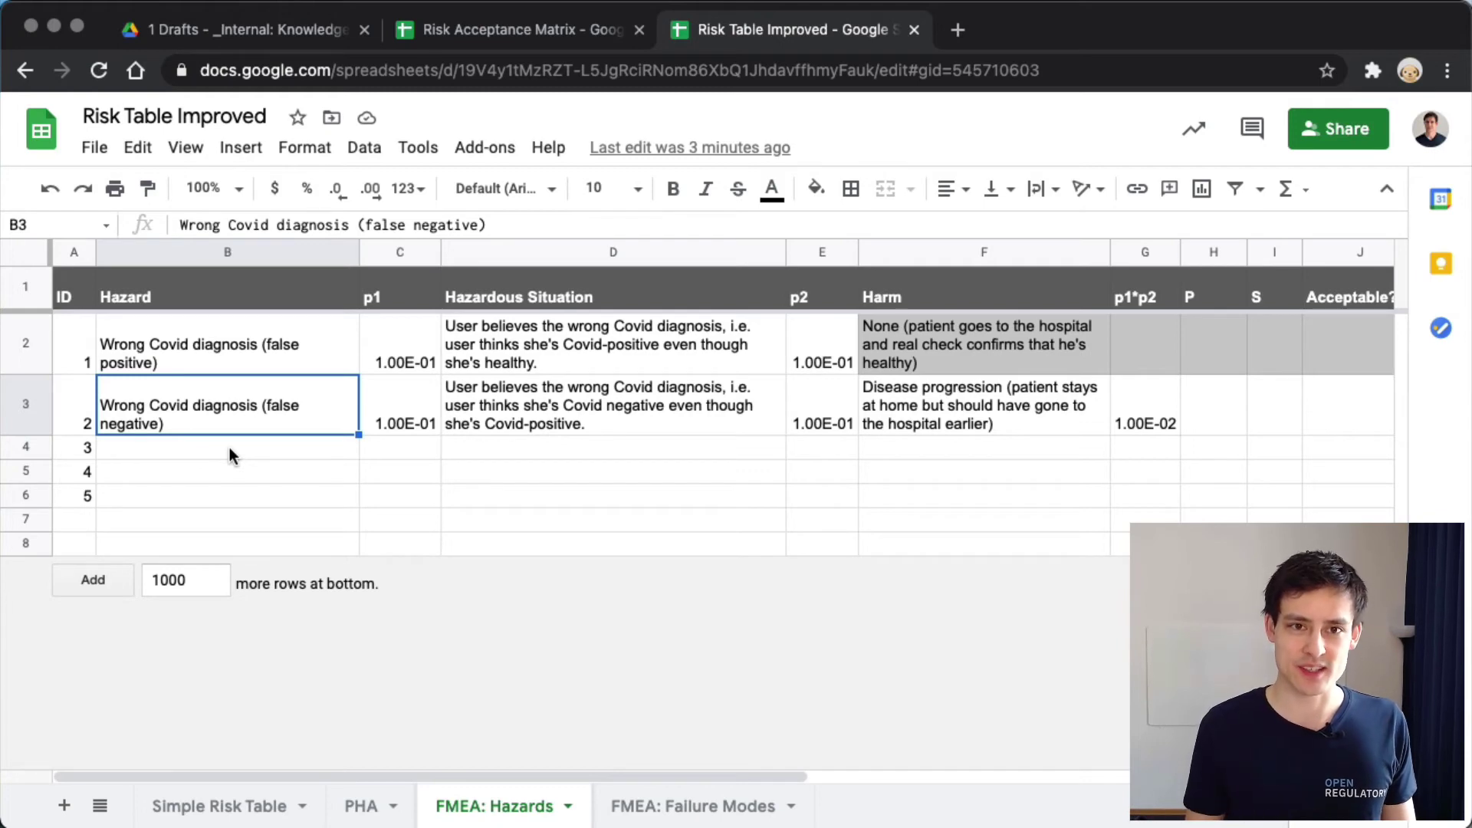
left_click(391, 420)
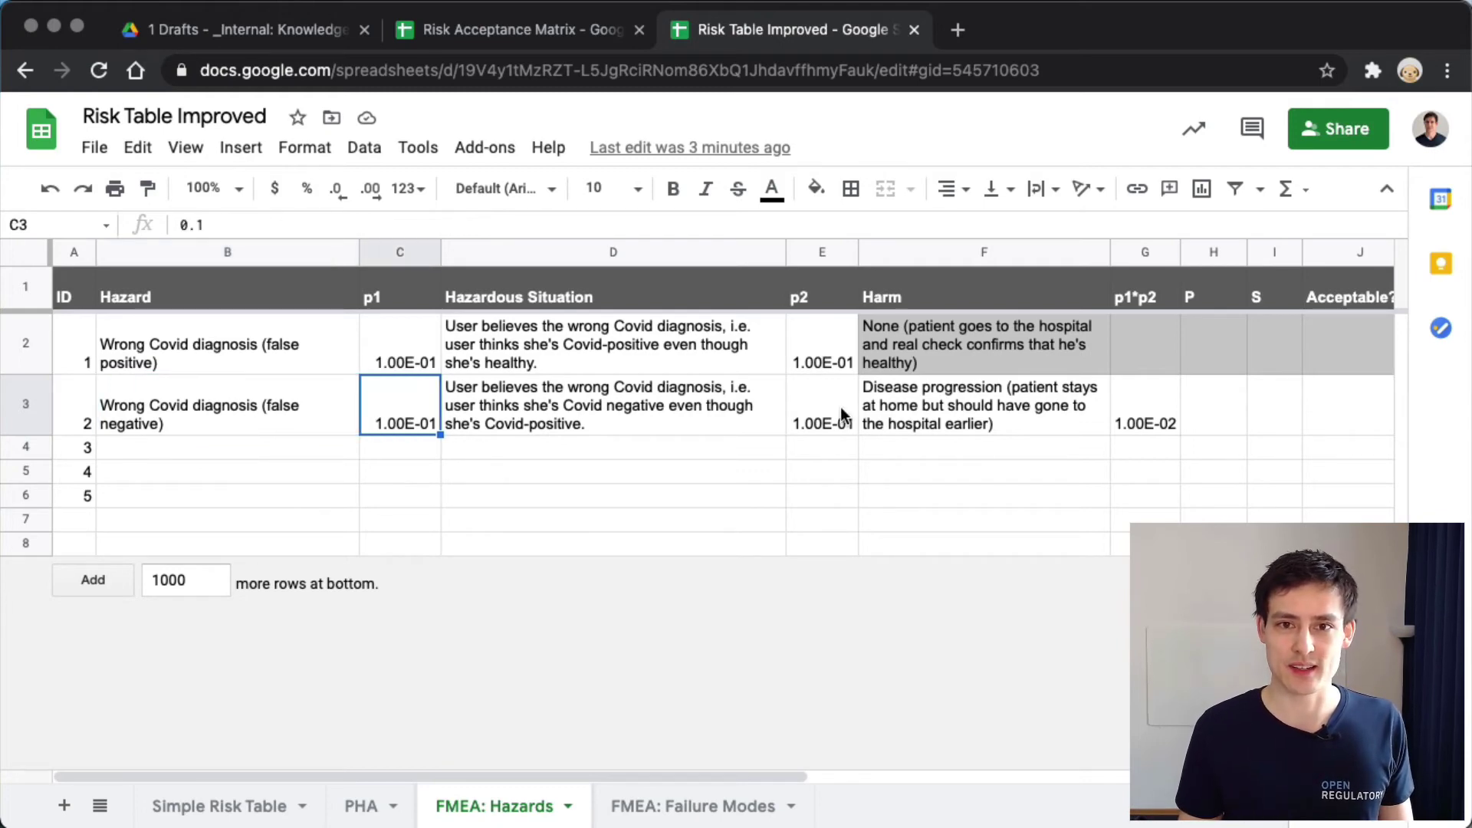
left_click(839, 418)
left_click(1152, 419)
left_click(529, 481)
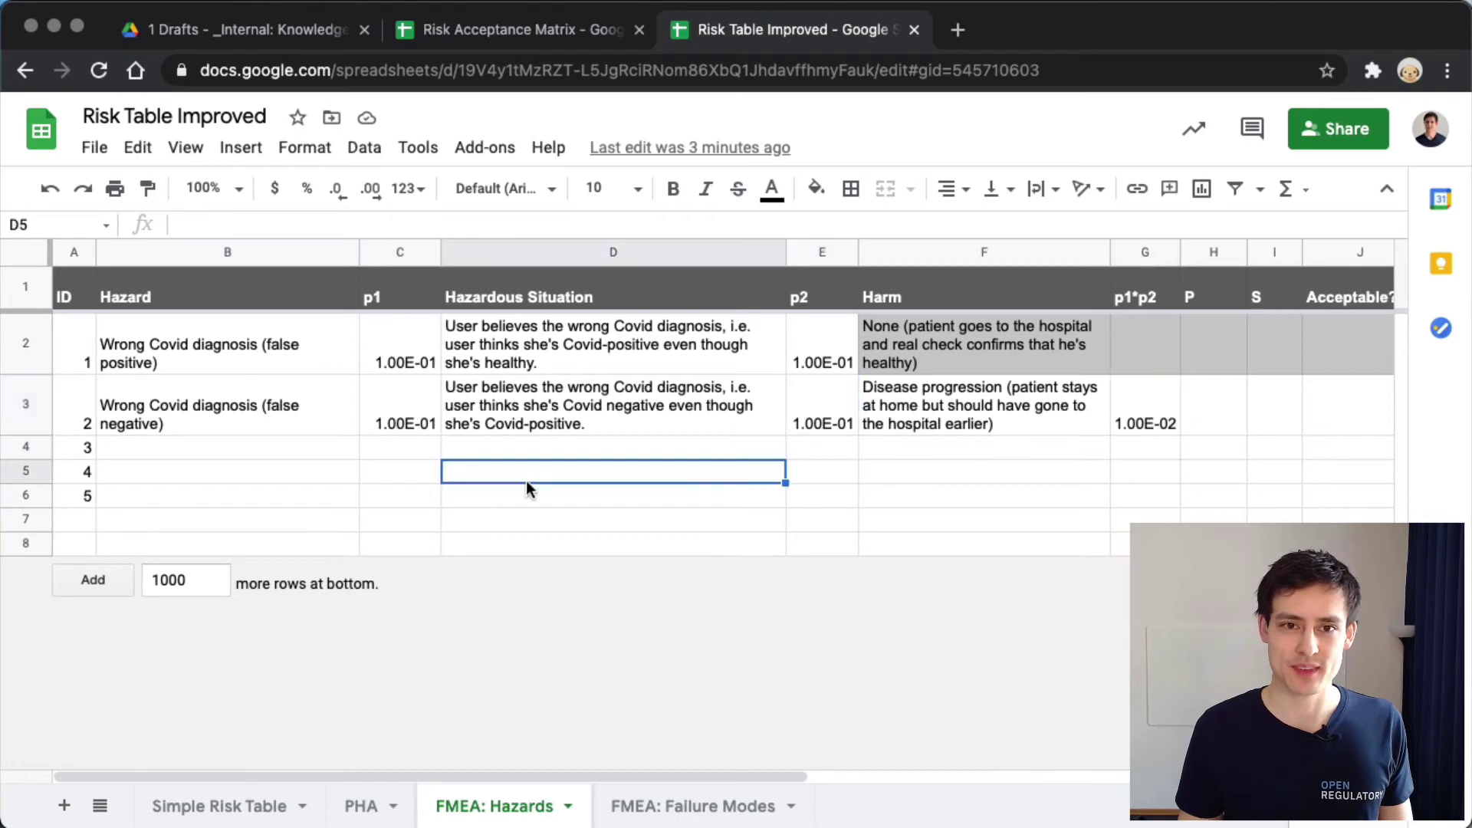
left_click(577, 431)
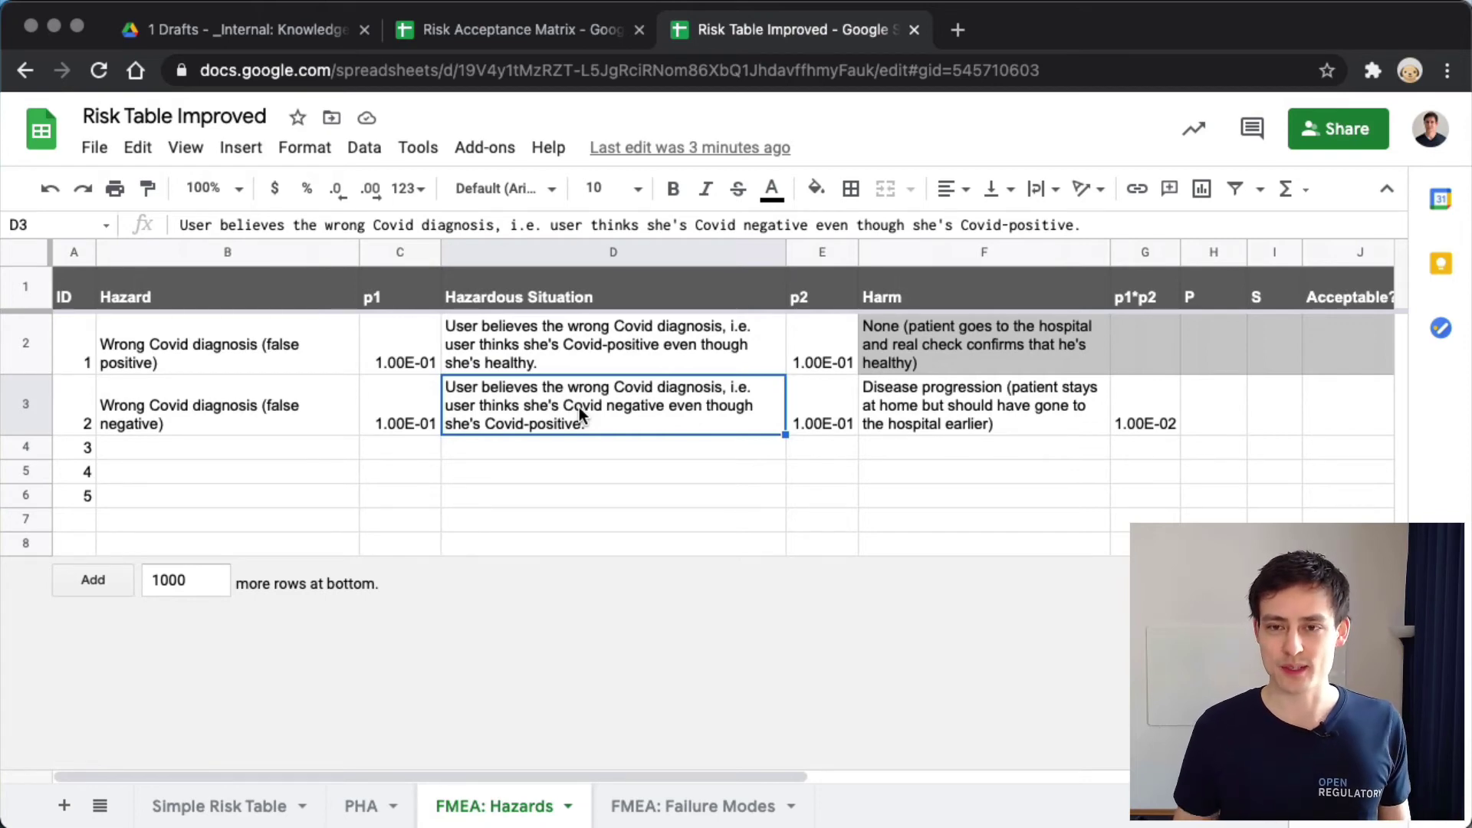
left_click(1129, 420)
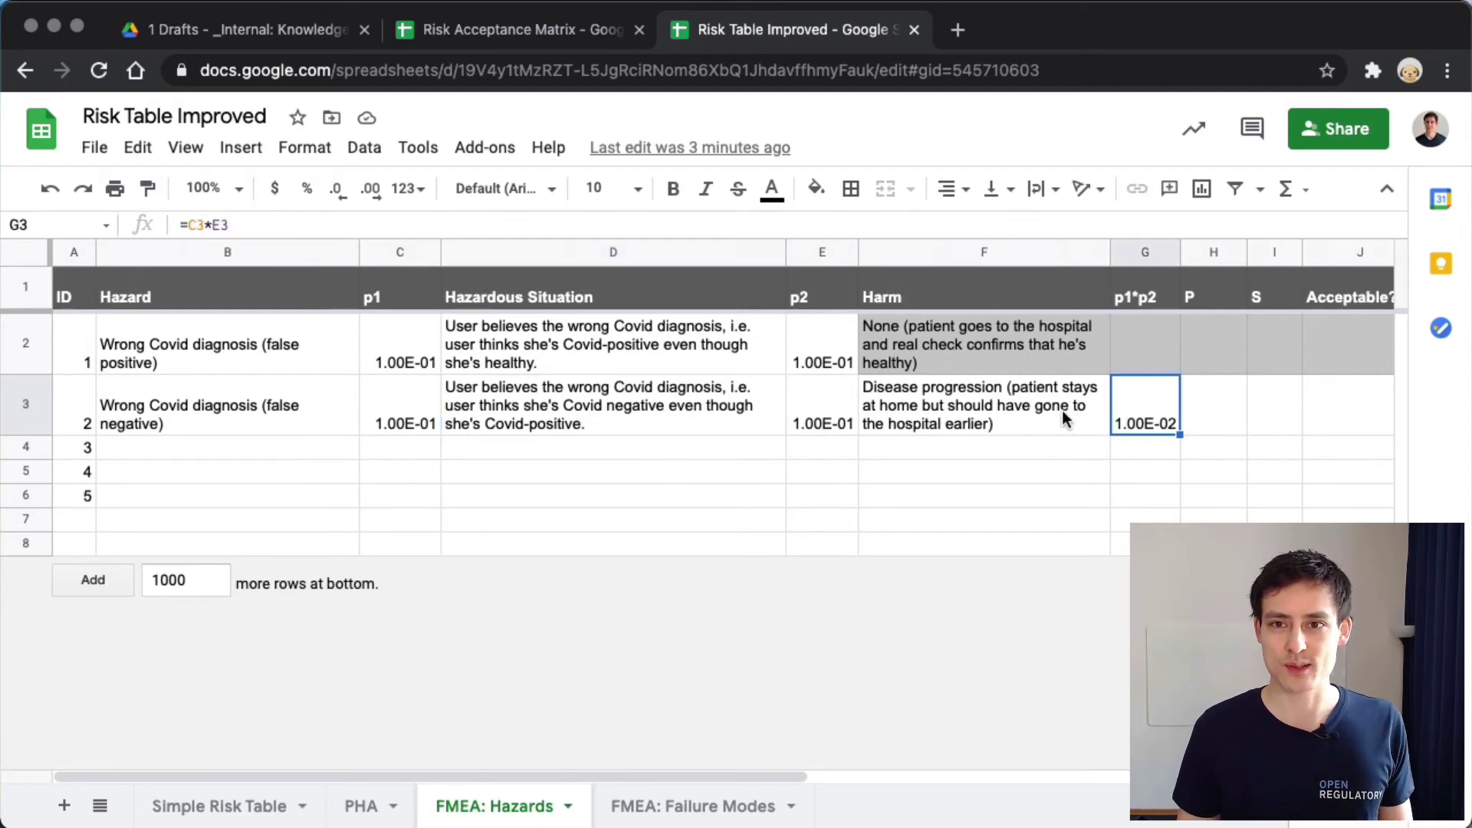
Look up the false negative diagnosis's severity in the Simple Risk Table and enter S2 as hazard 2's S value in FMEA: Hazards
scroll(957, 412, "right", 5)
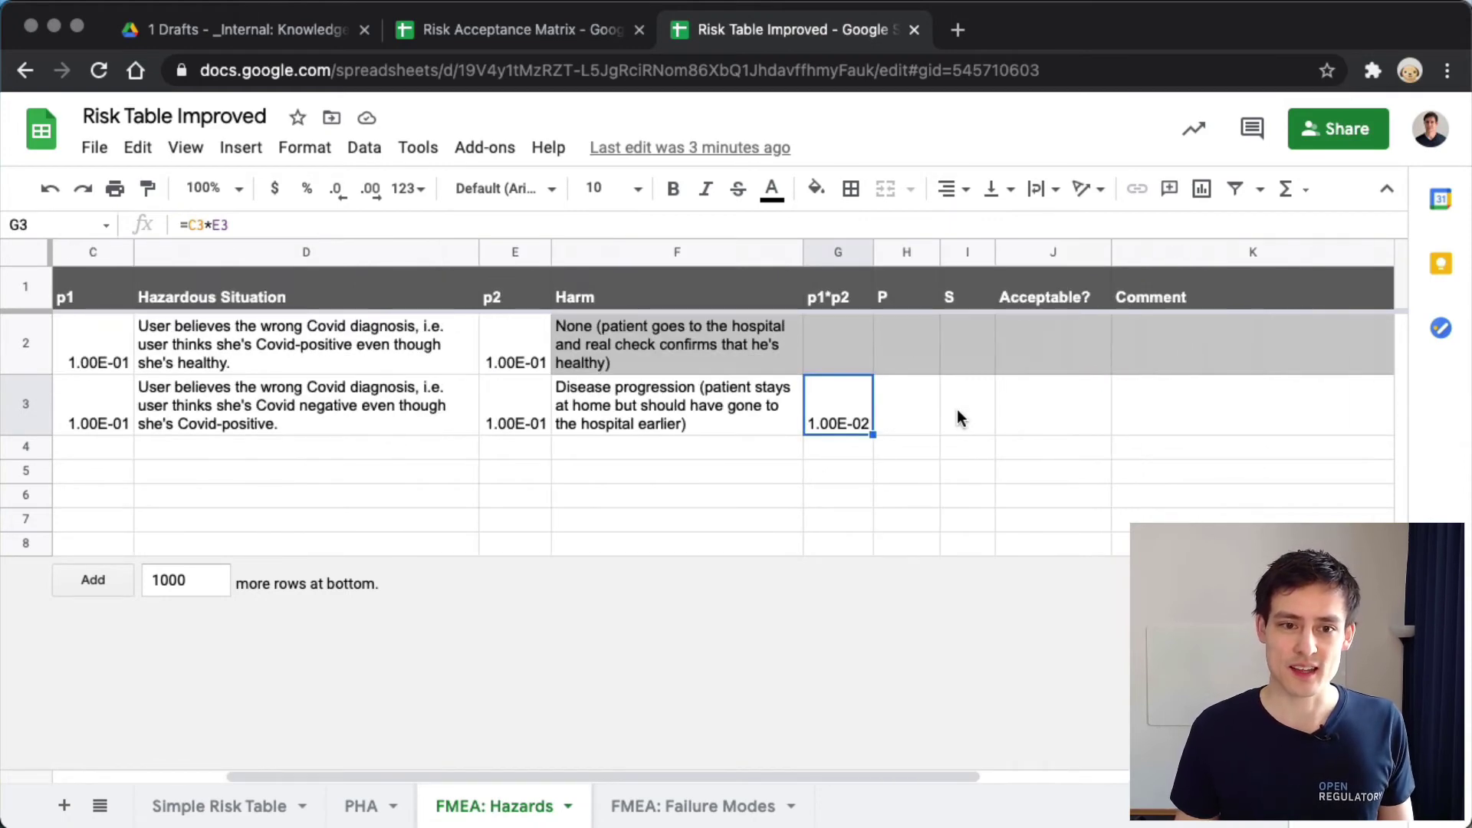
left_click(235, 807)
left_click(944, 367)
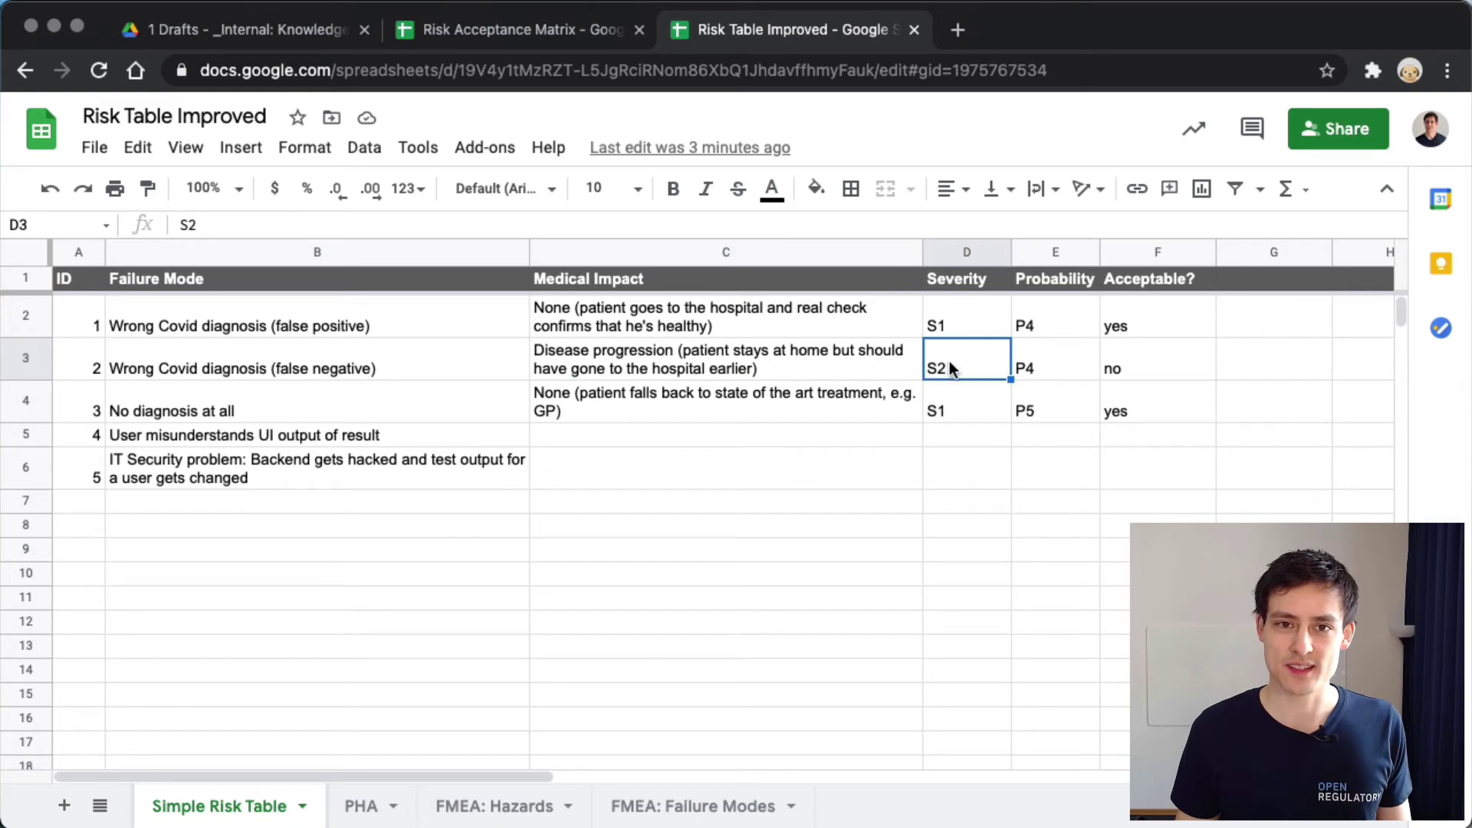
left_click(507, 806)
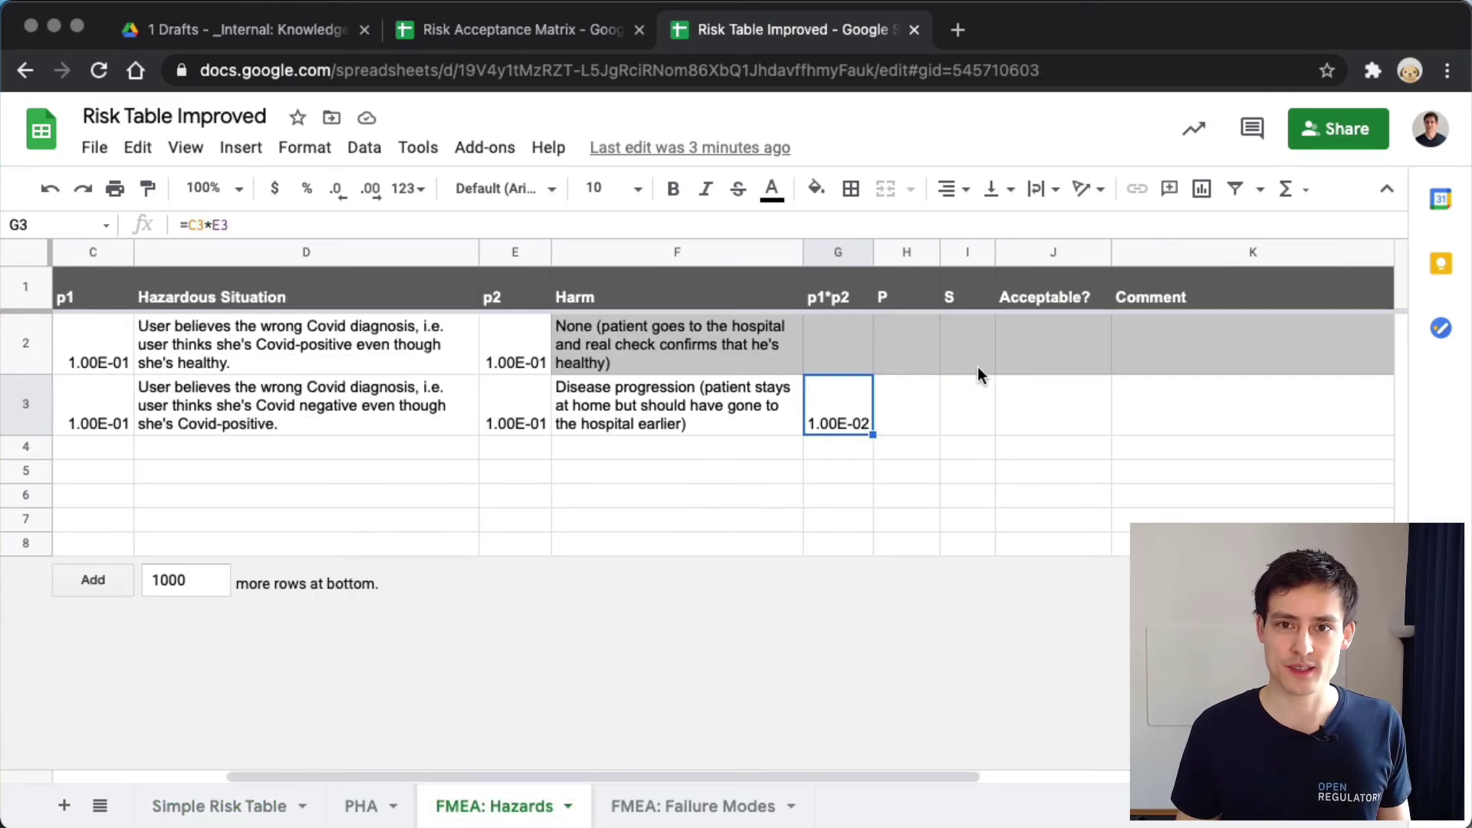
left_click(890, 389)
left_click(957, 397)
type("S2")
Set hazard 2's P value to P4 and enter "no" for whether its risk is acceptable
left_click(925, 411)
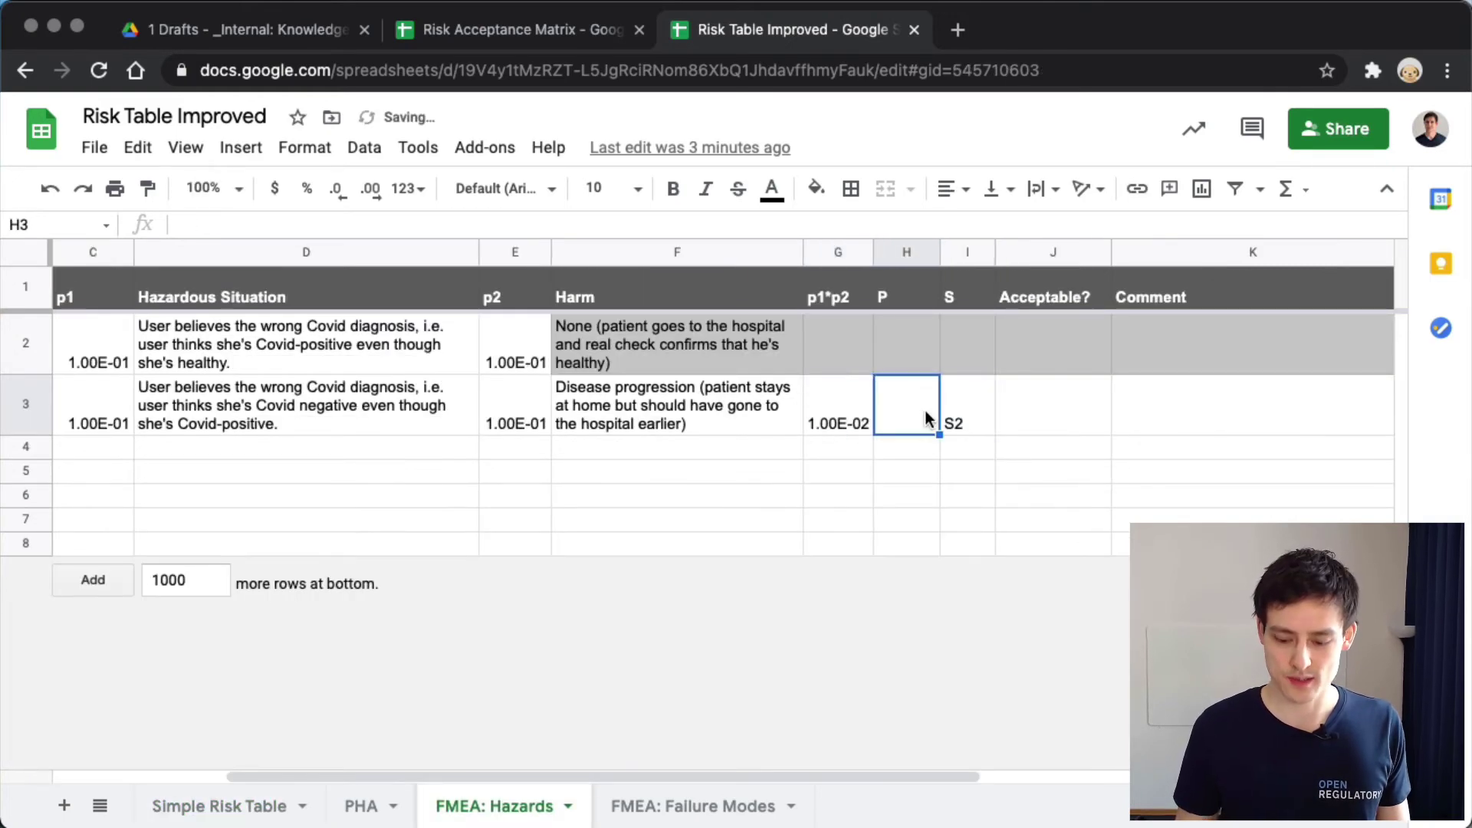
type("P4")
key("Return")
left_click(1051, 403)
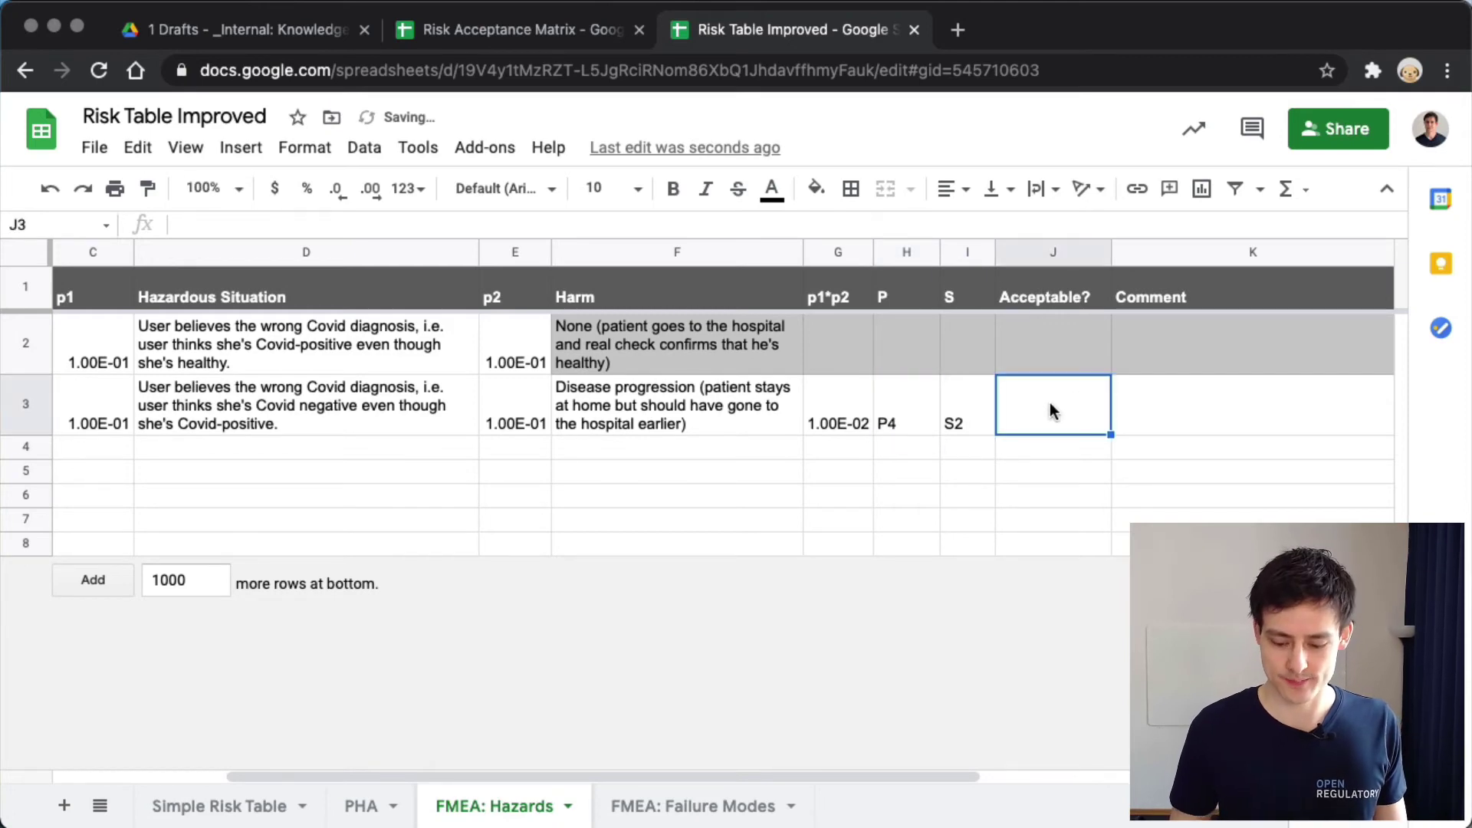
type("no")
key("Return")
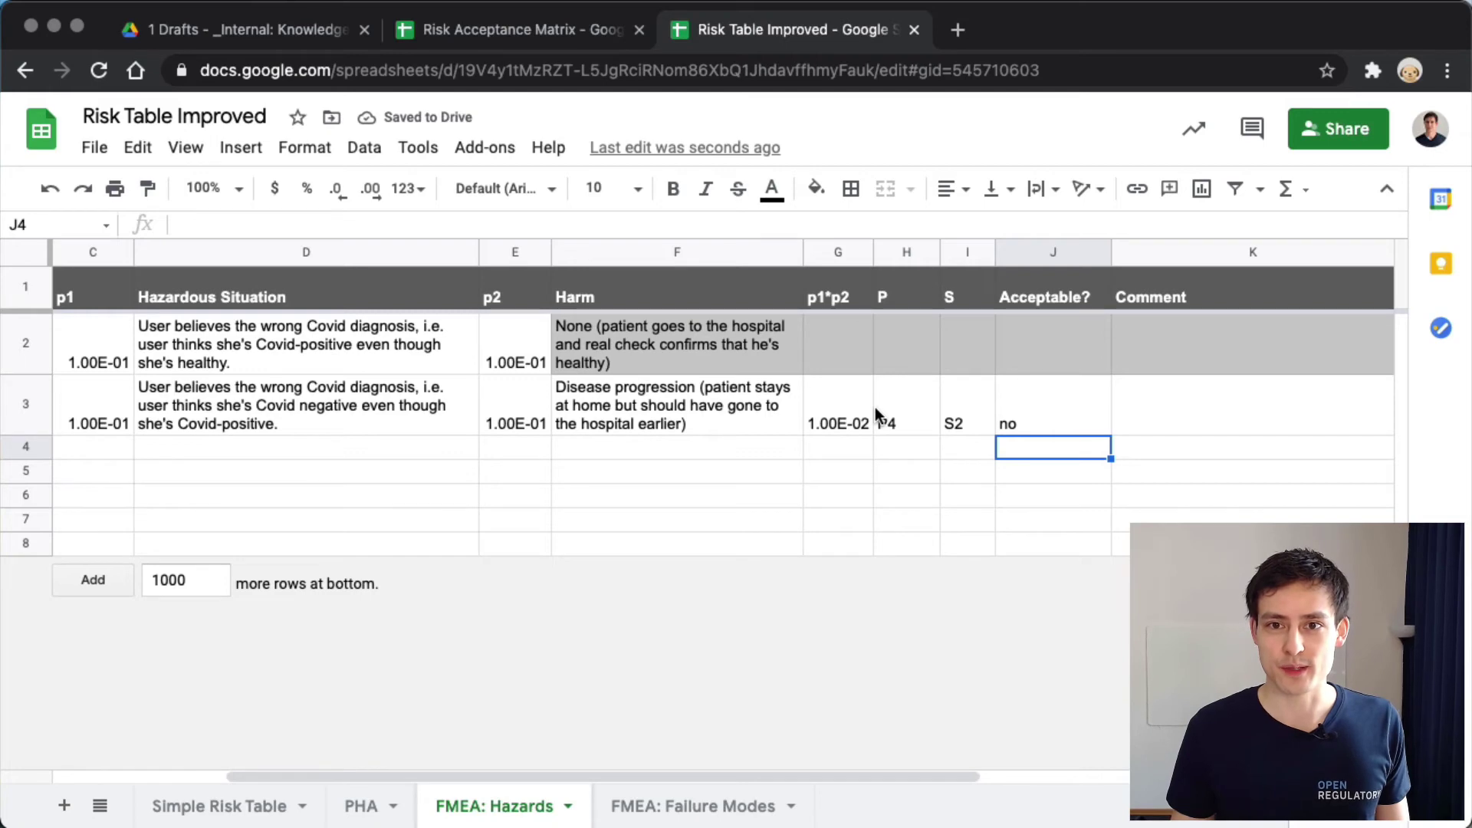
Look over the Acceptable?, Comment and Risk Control Type columns for hazard 2
scroll(878, 414, "right", 2)
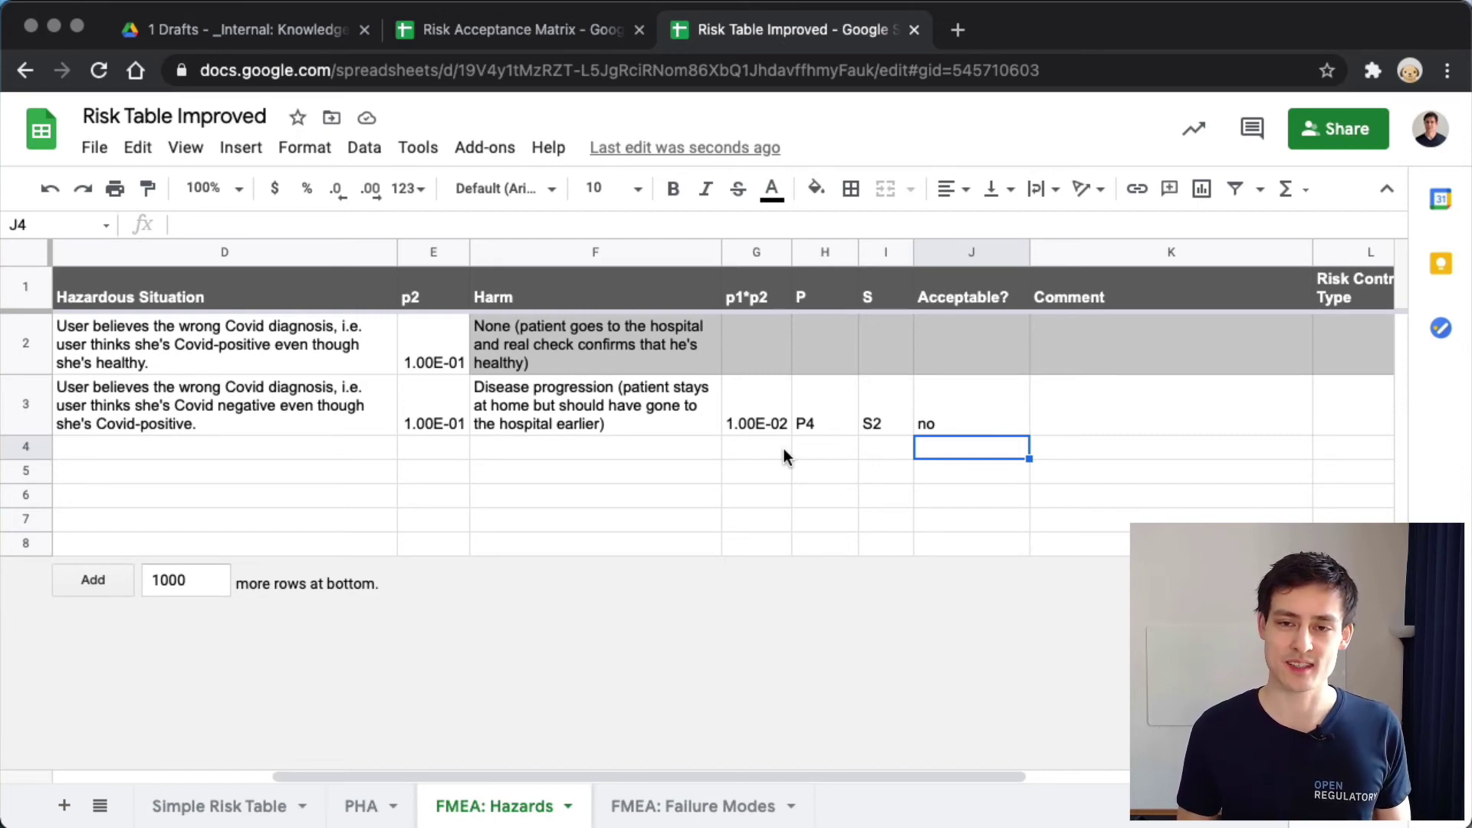
scroll(784, 449, "right", 5)
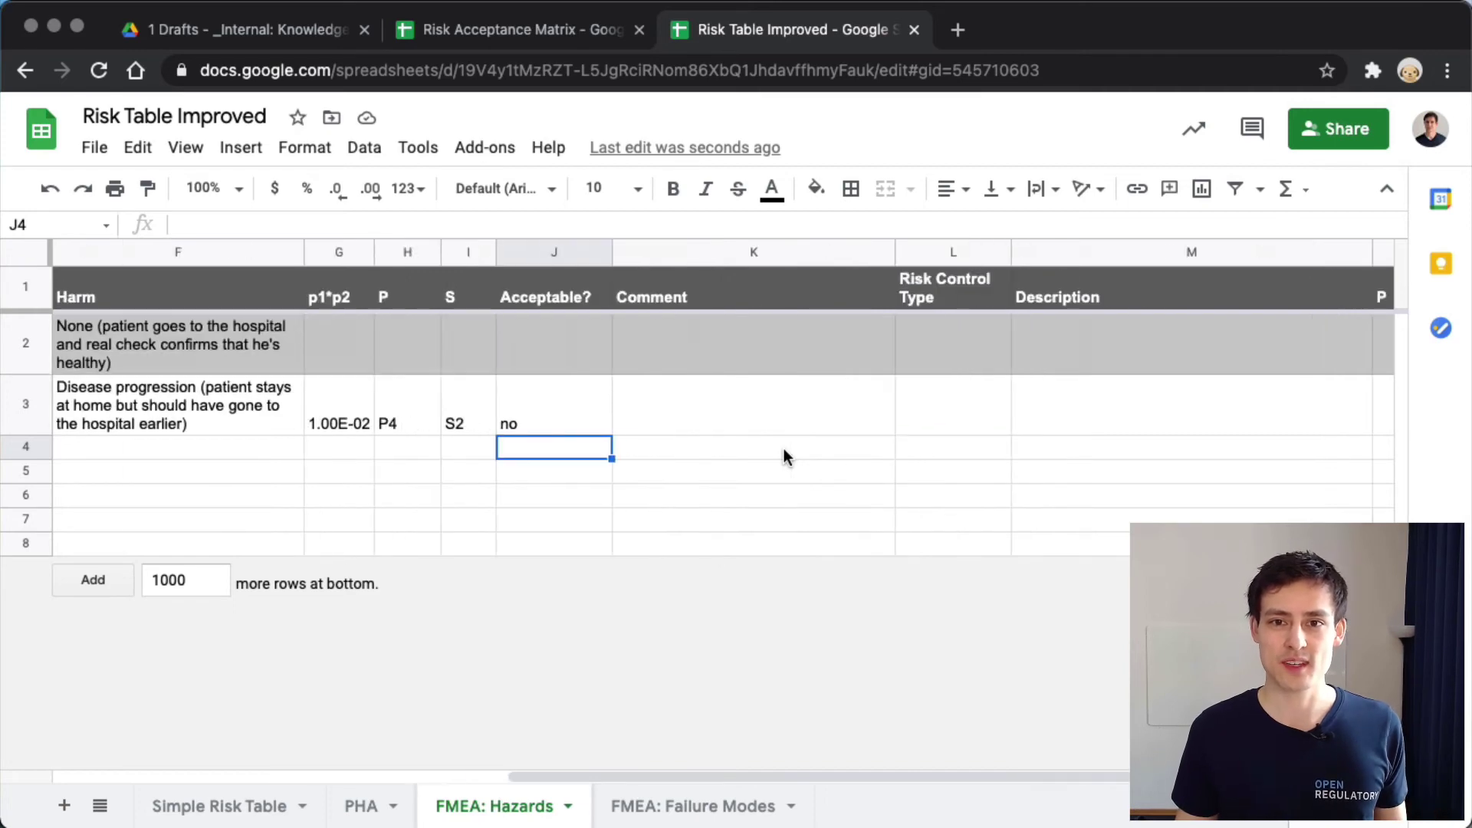
left_click(674, 404)
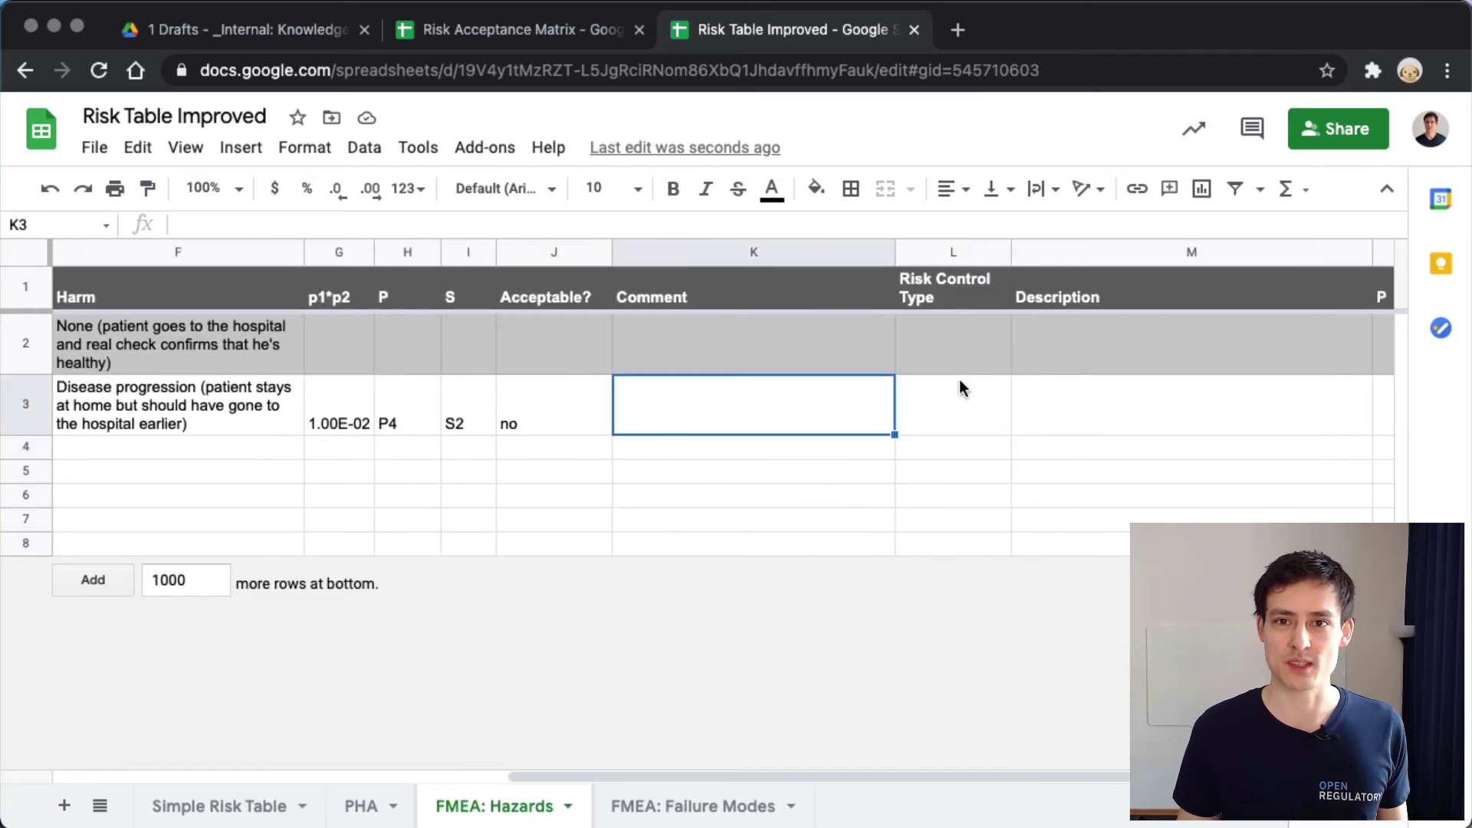
left_click(958, 381)
left_click(739, 420)
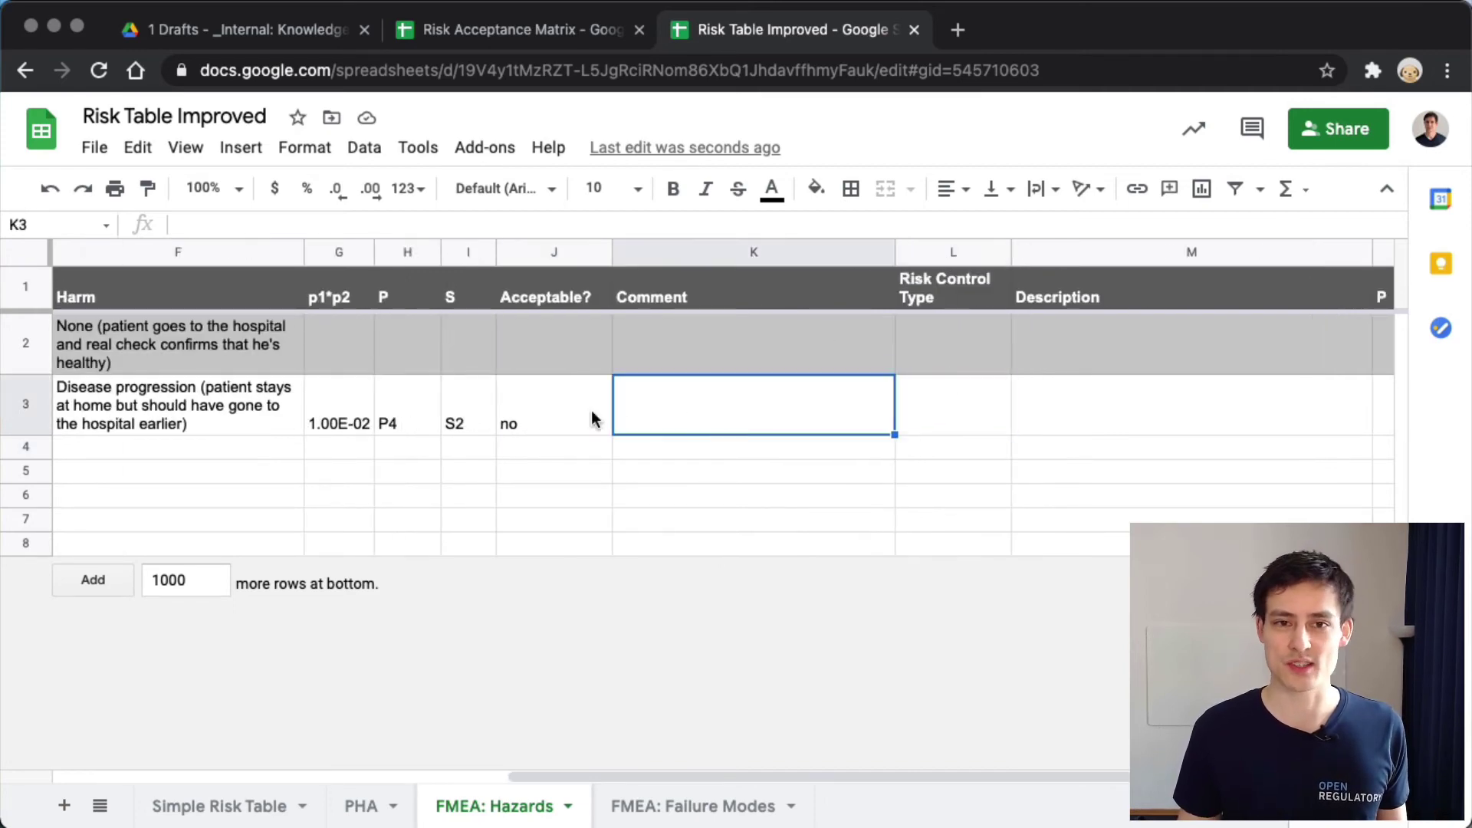
left_click(559, 434)
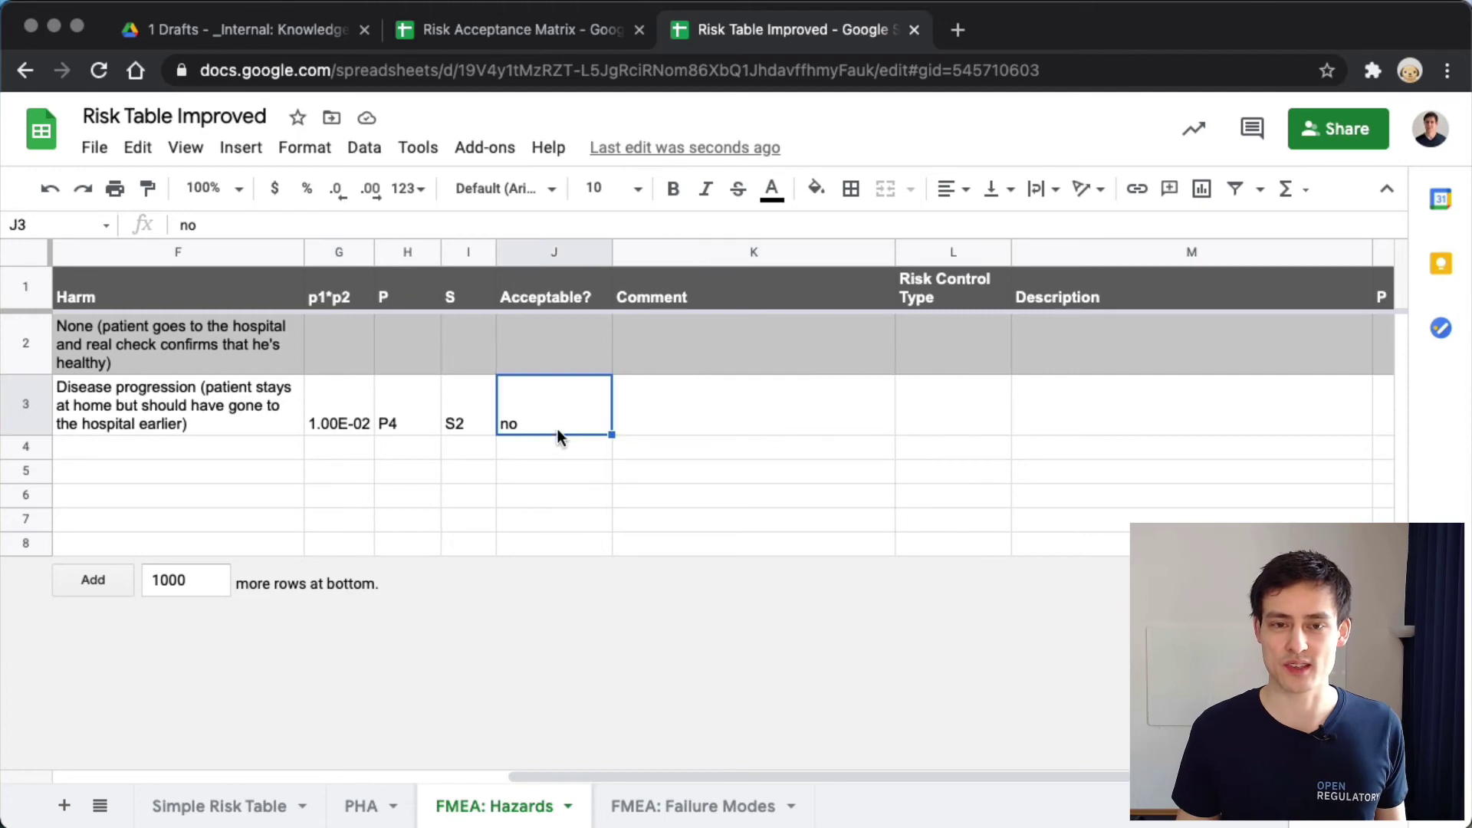
left_click(543, 466)
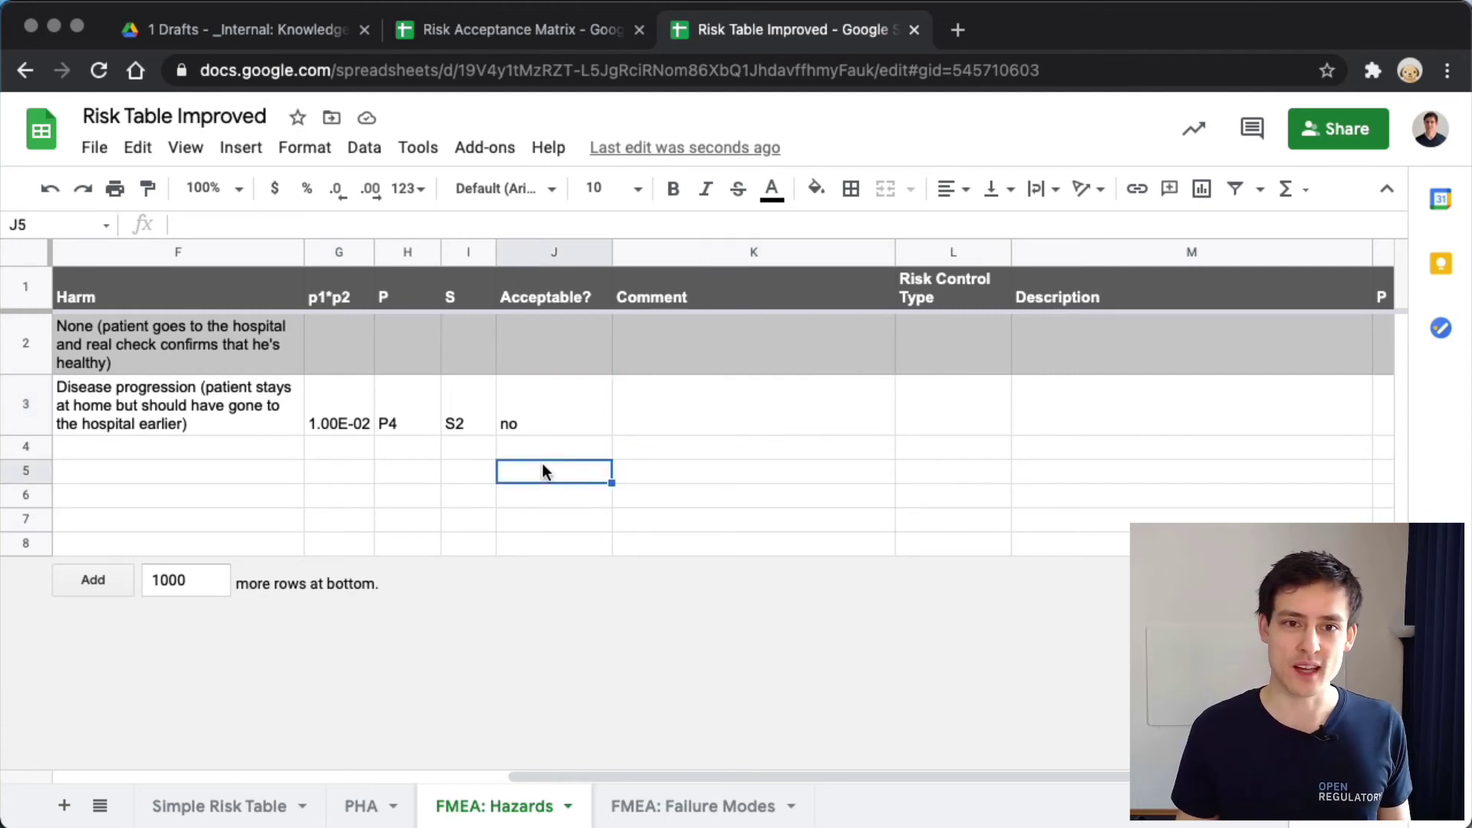
Review the remaining failure modes in the Simple Risk Table, from no diagnosis at all to the IT security problem
left_click(551, 418)
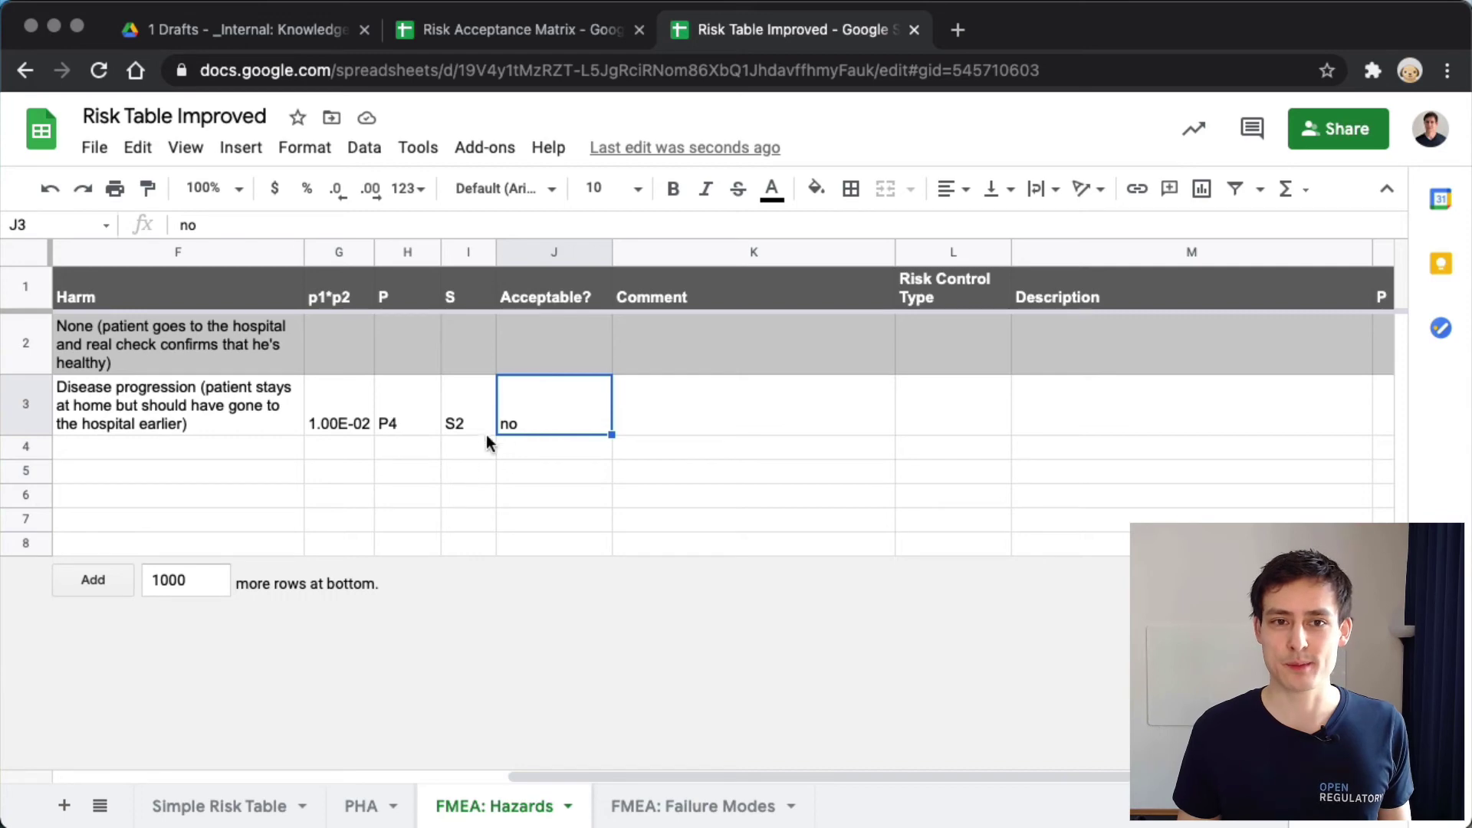
scroll(536, 402, "left", 10)
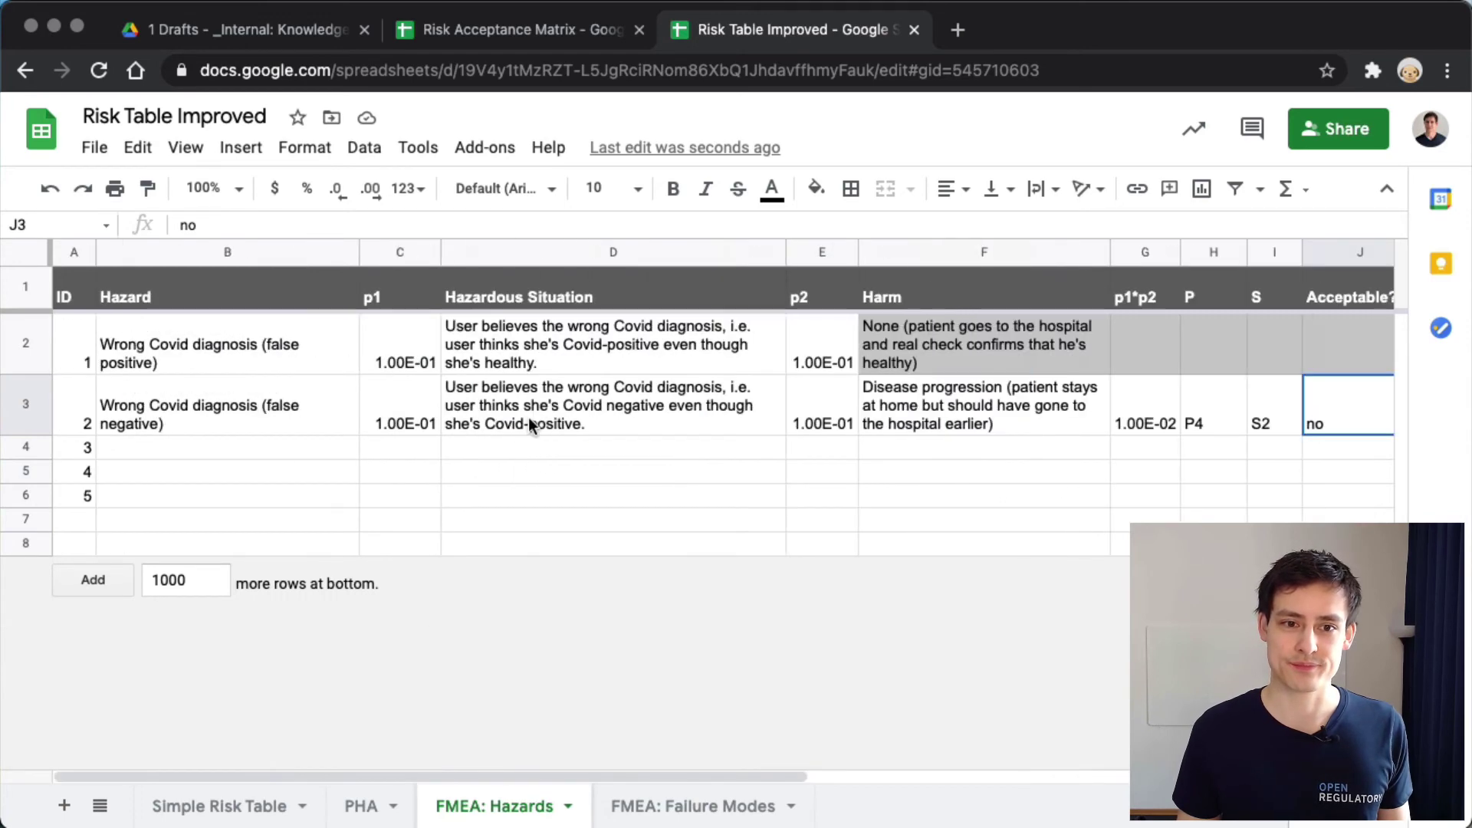
left_click(206, 805)
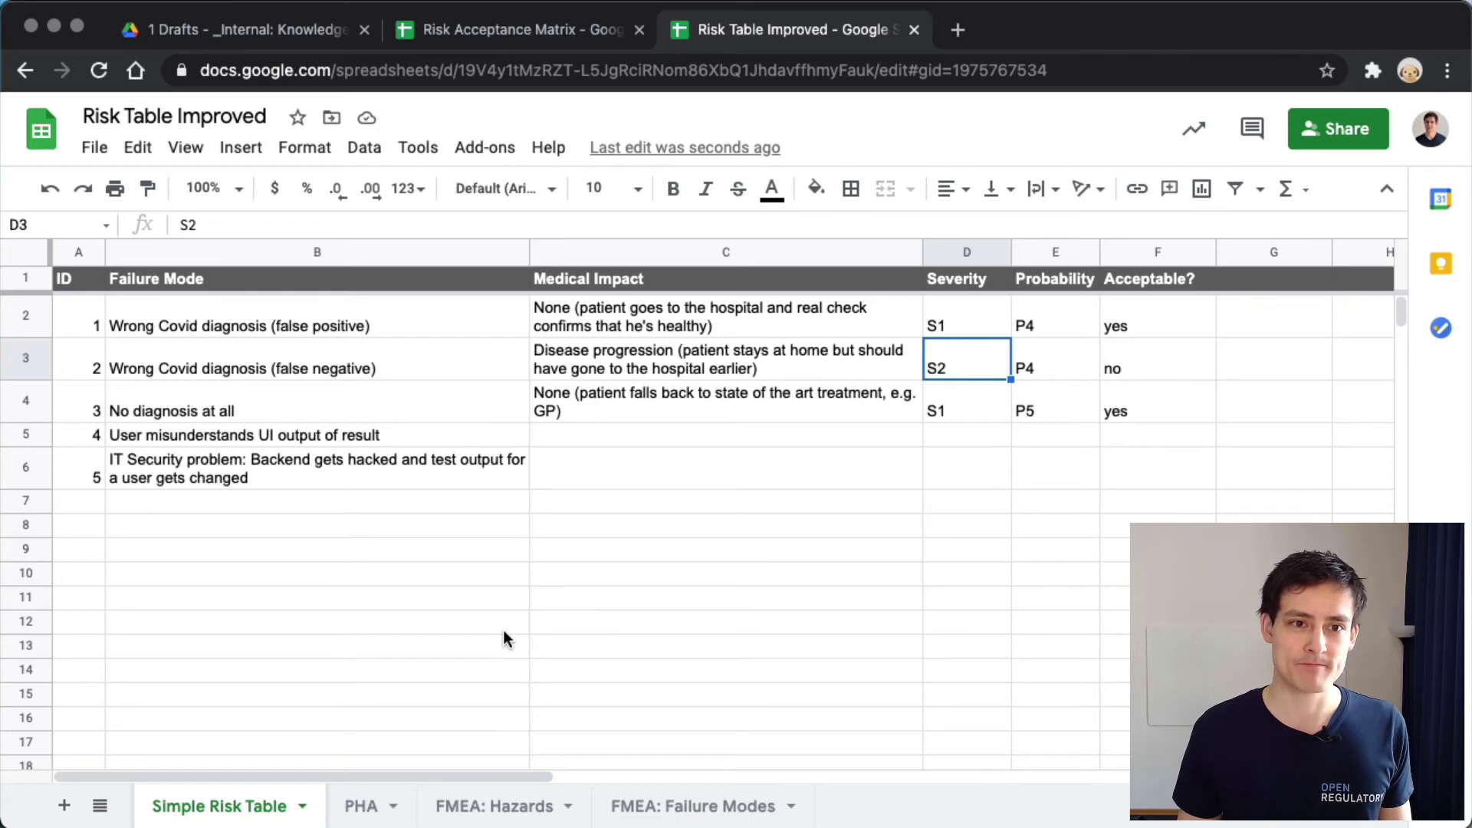
left_click(309, 414)
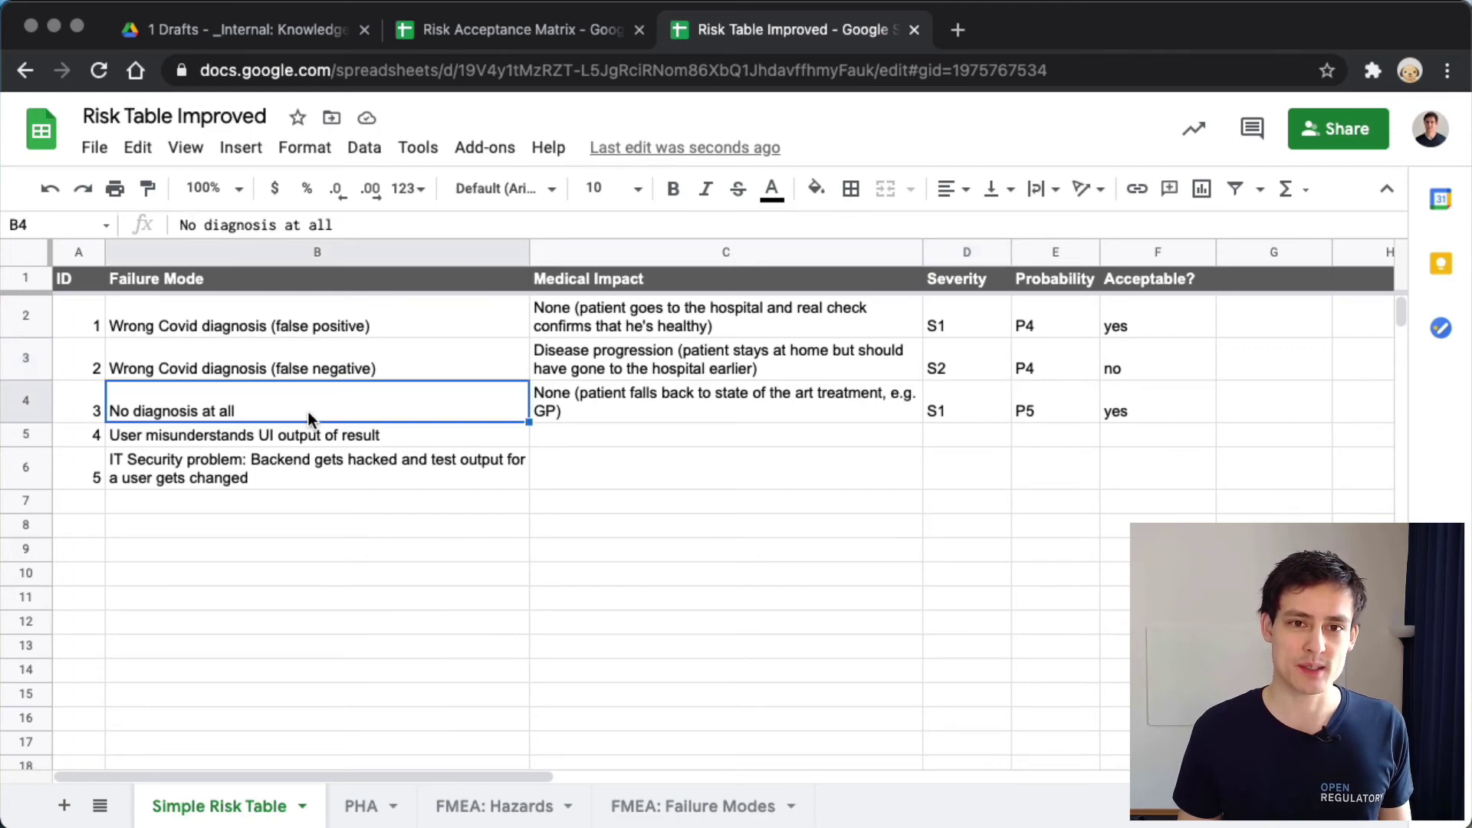
left_click(615, 408)
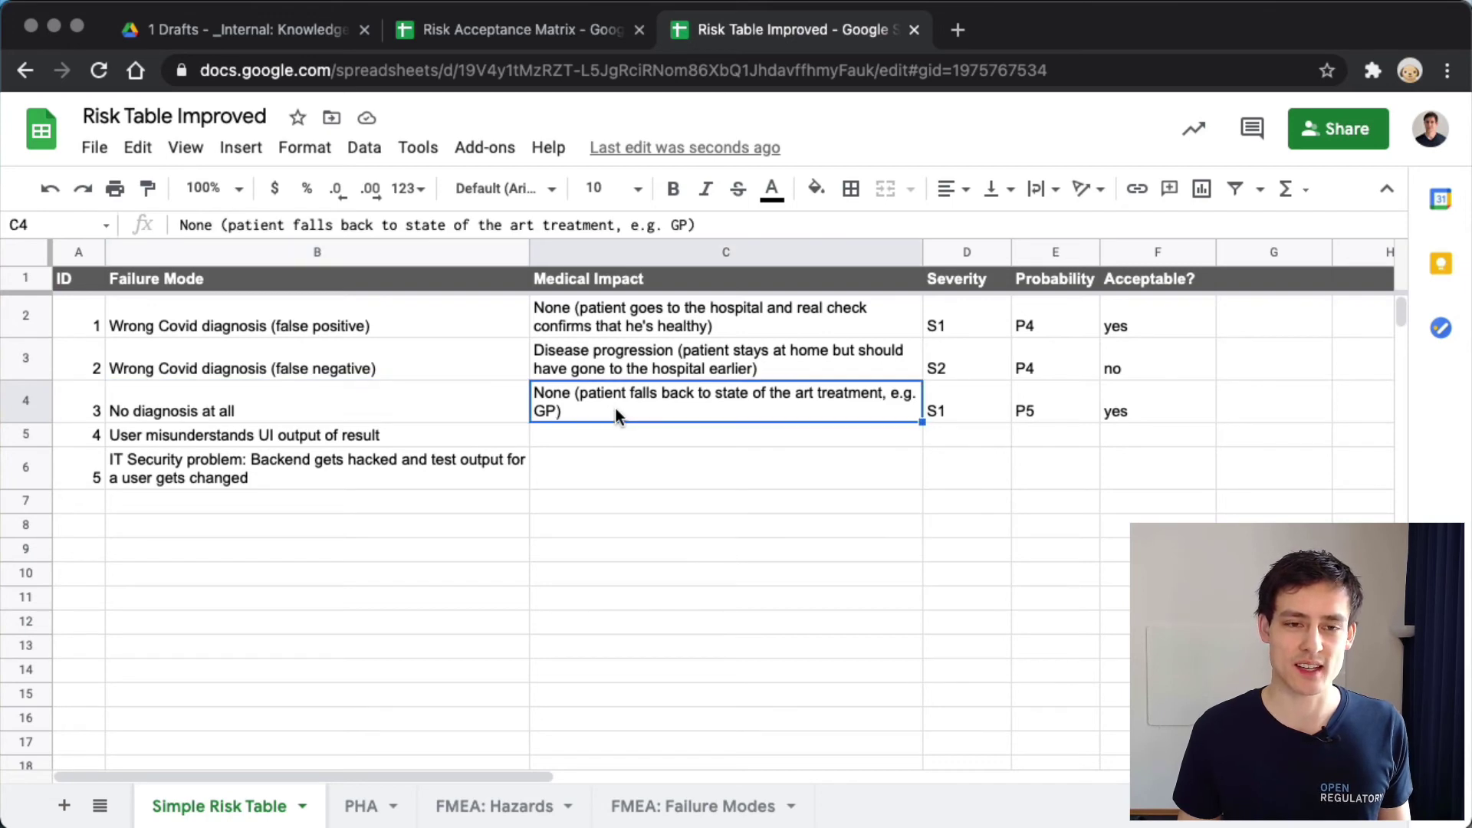
left_click(319, 438)
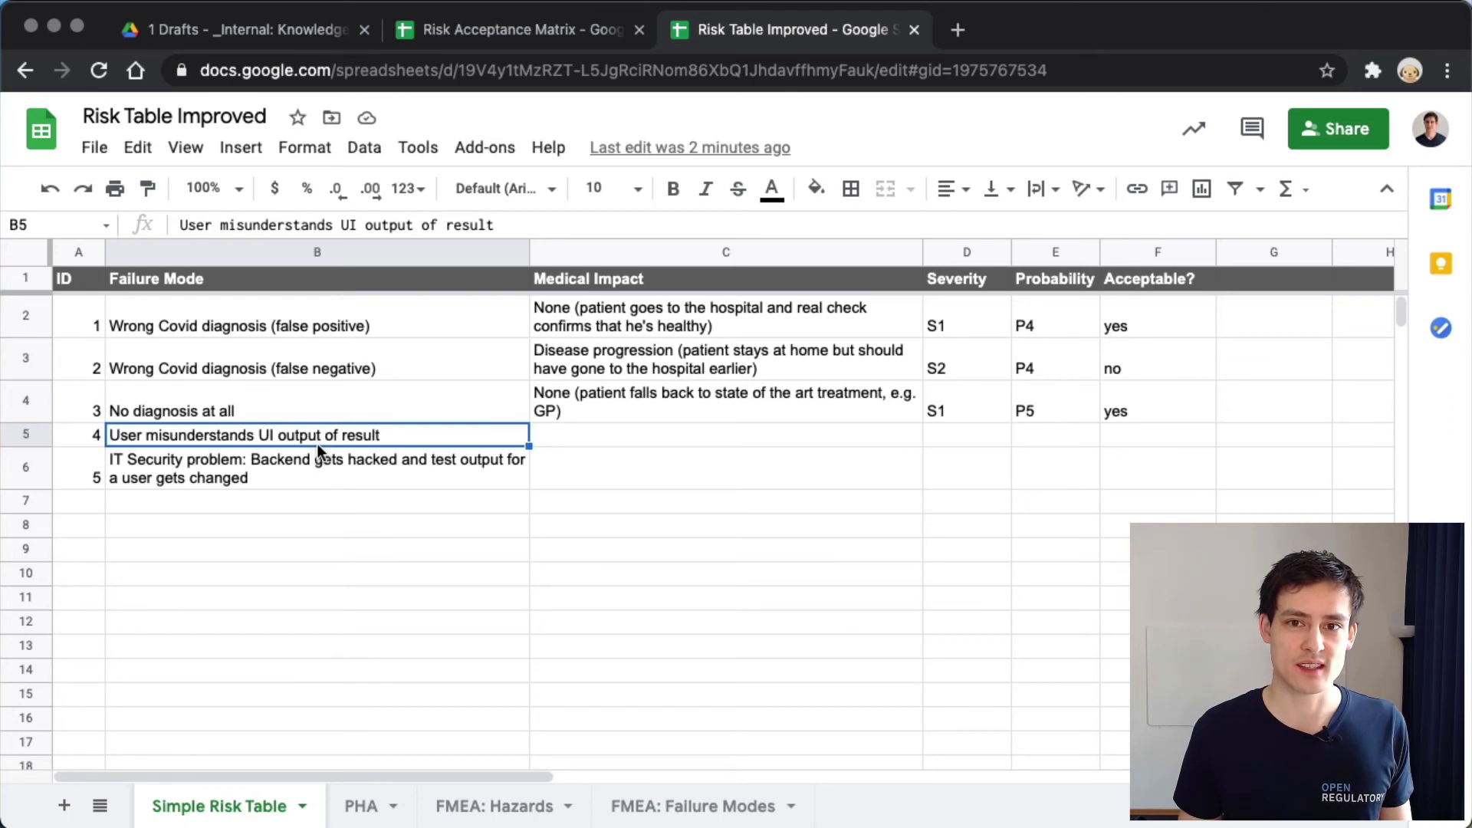
left_click(297, 466)
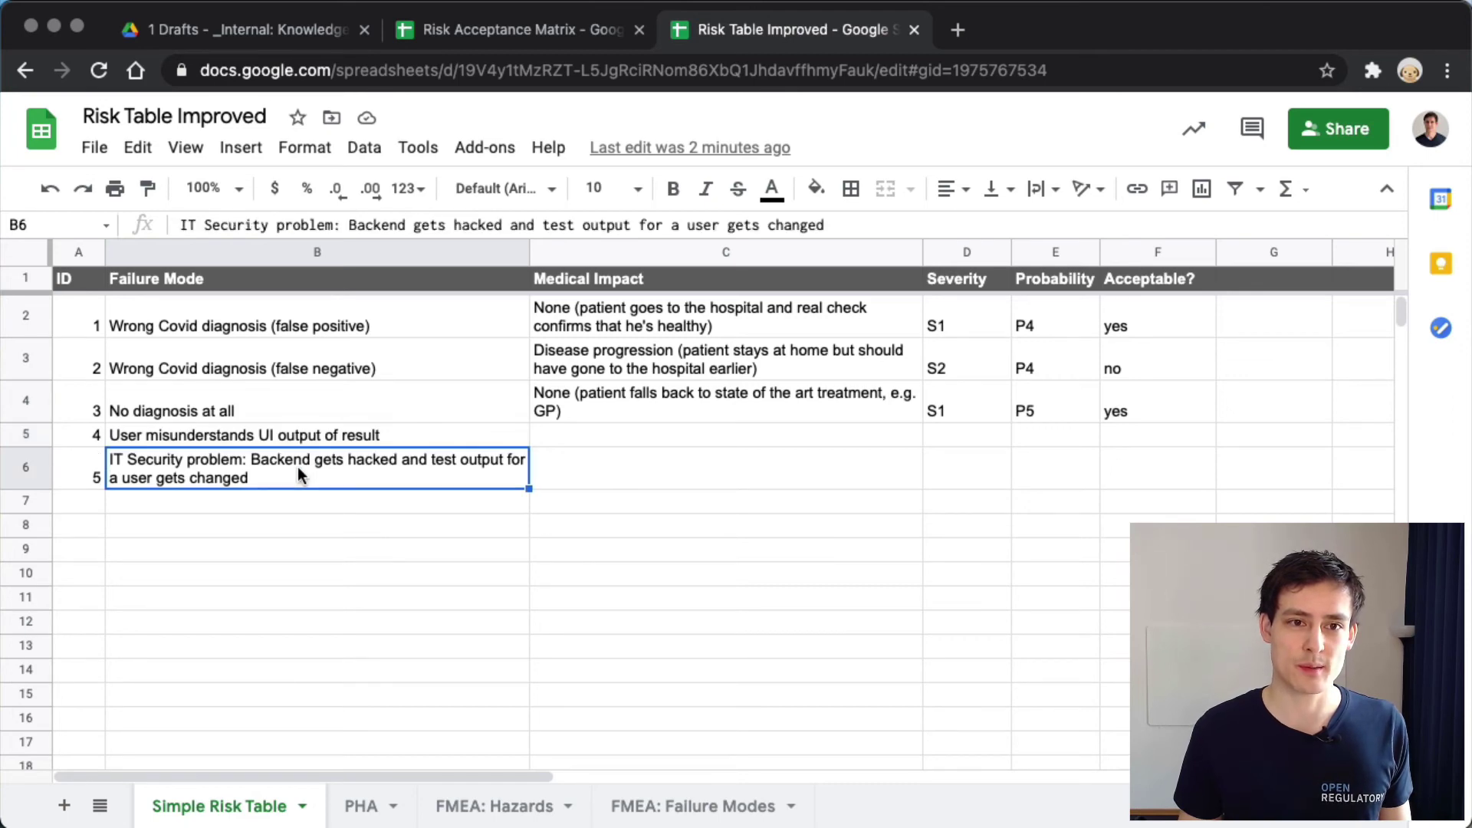
Copy the failure mode "User misunderstands UI output of result" from the Simple Risk Table into FMEA: Hazards as hazard 3
left_click(305, 434)
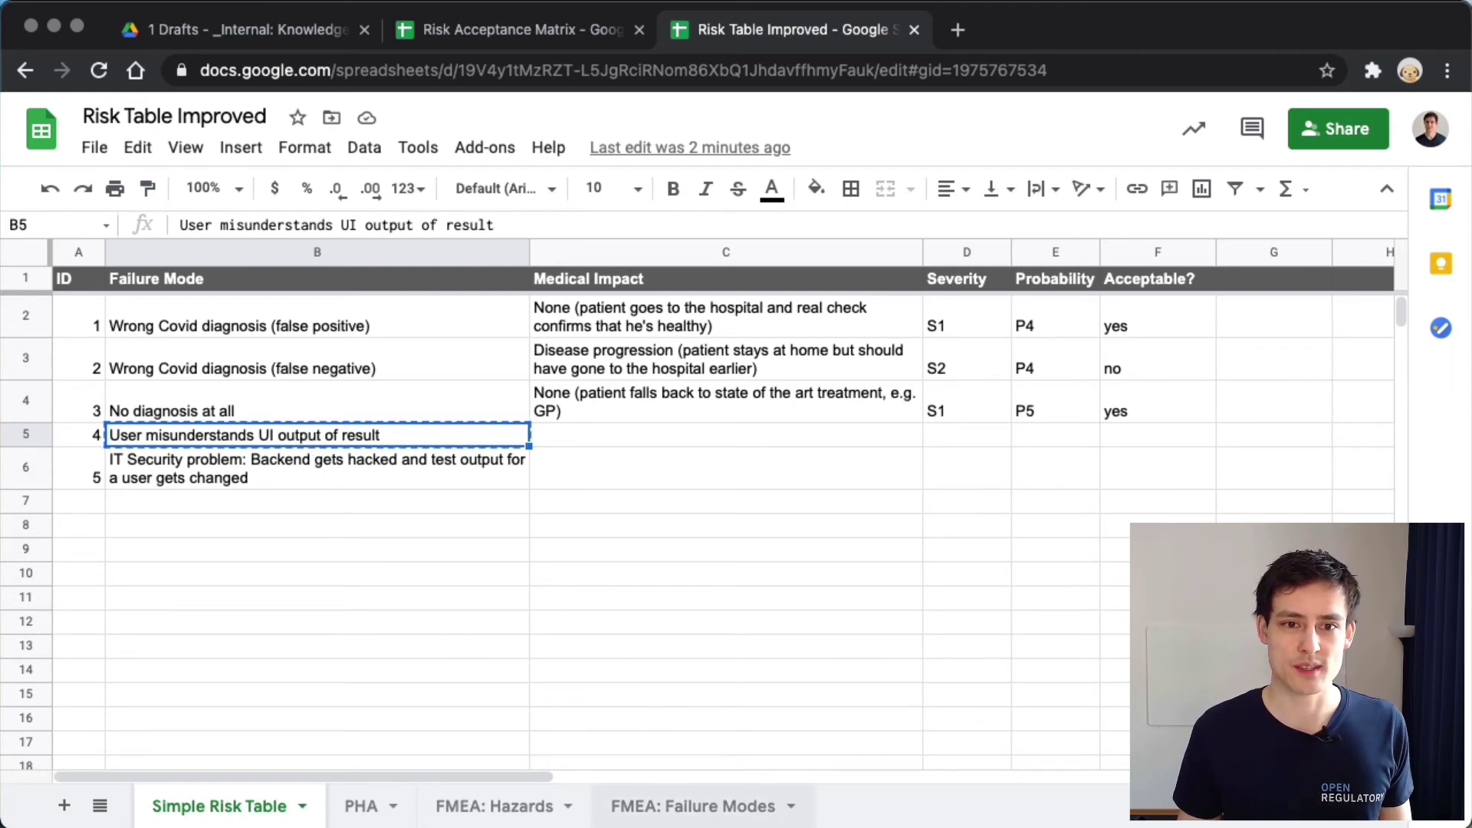
left_click(508, 807)
left_click(300, 495)
left_click(258, 447)
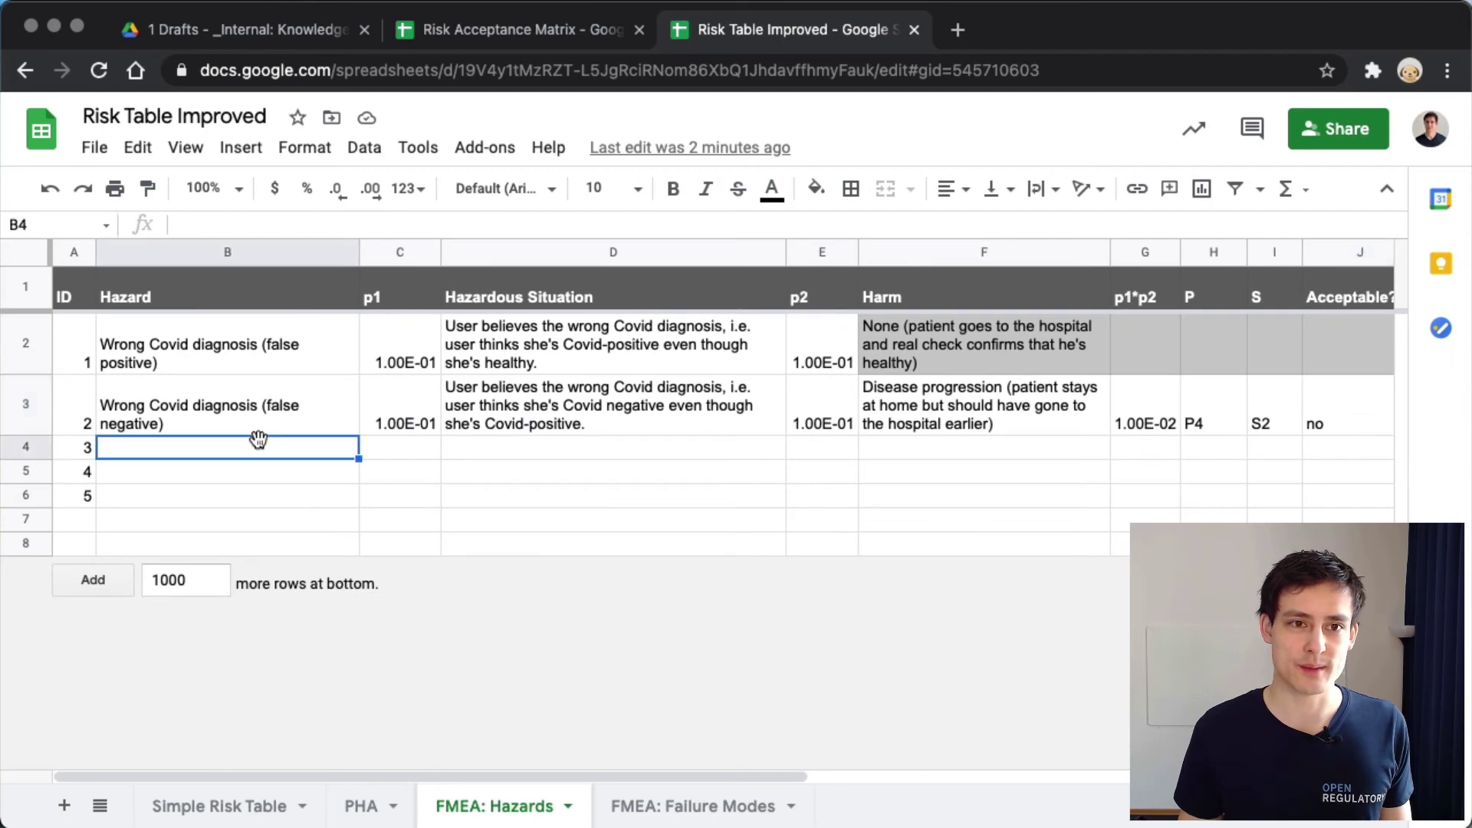
type("User misunderstands UI output of result")
left_click(611, 463)
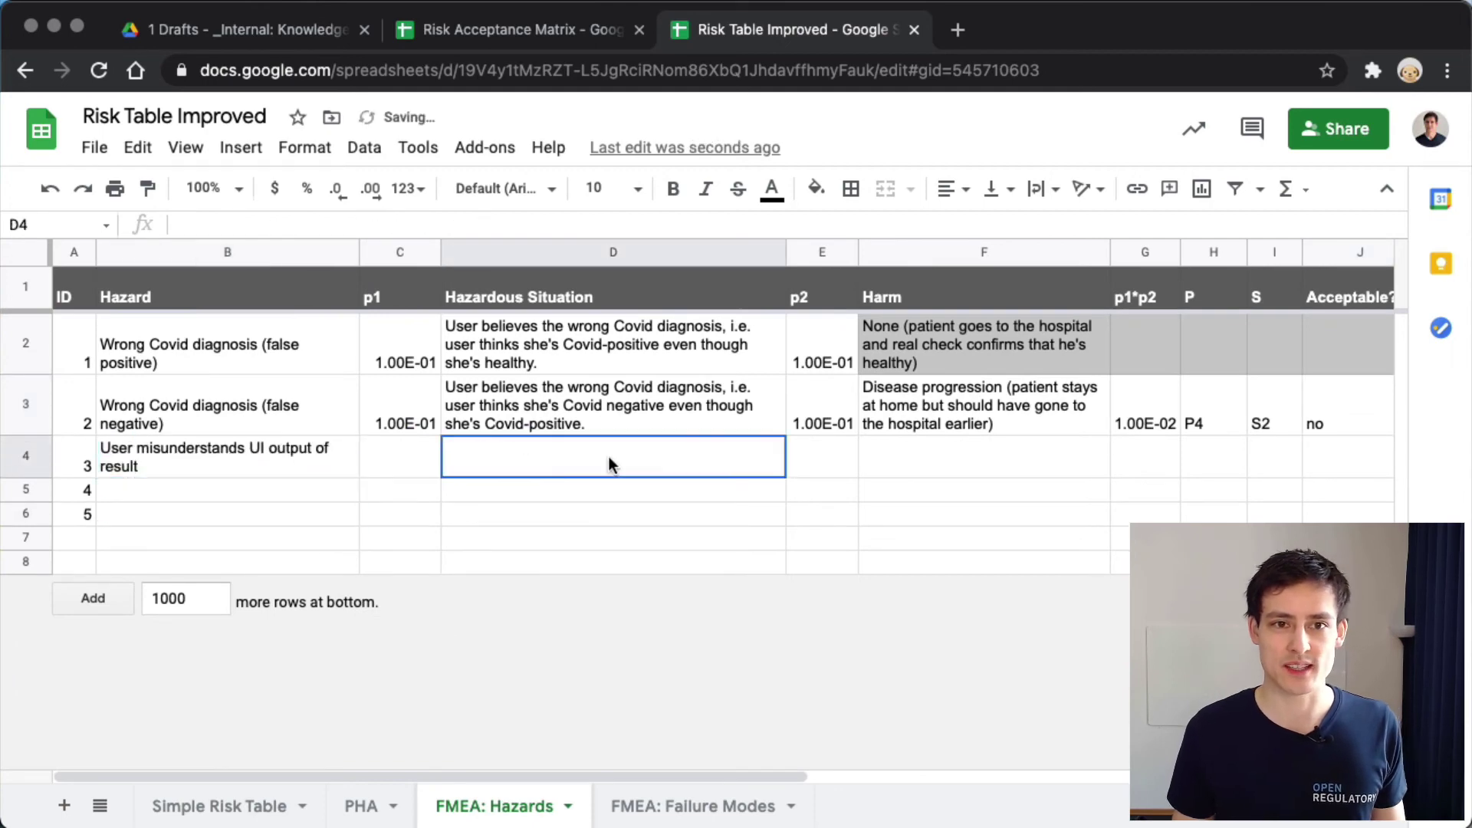
left_click(255, 467)
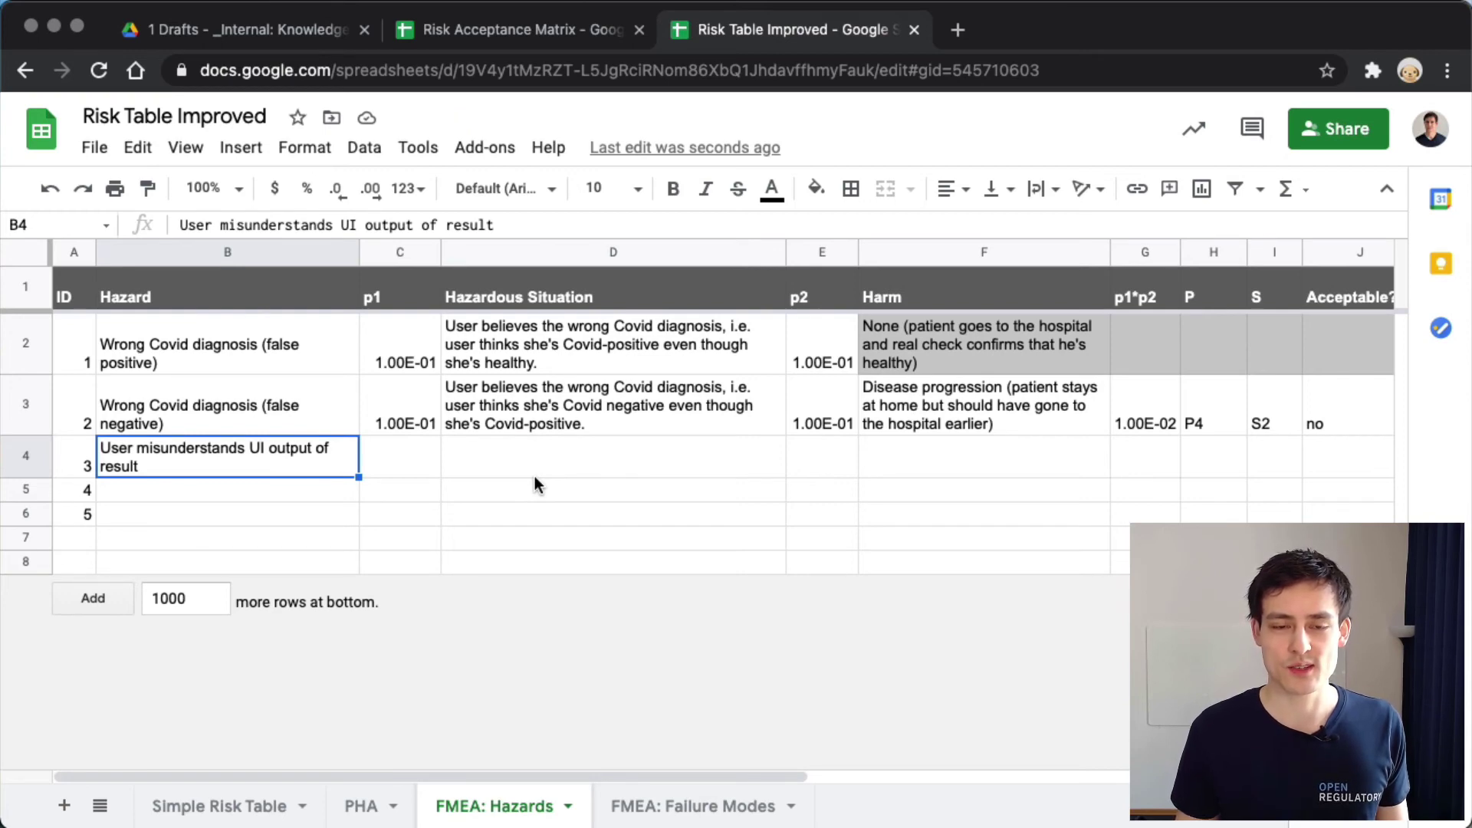
left_click(193, 489)
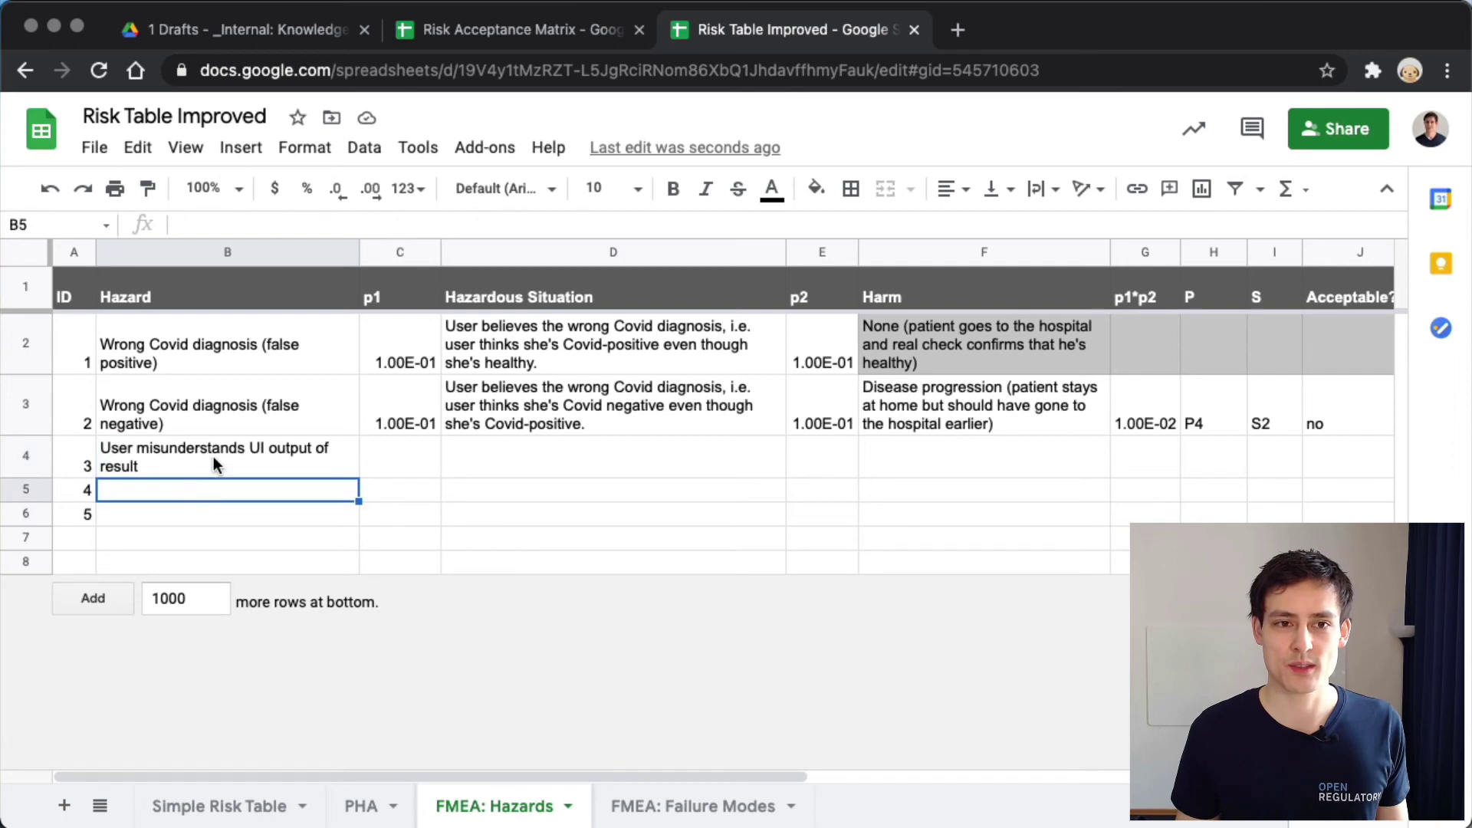
left_click(215, 462)
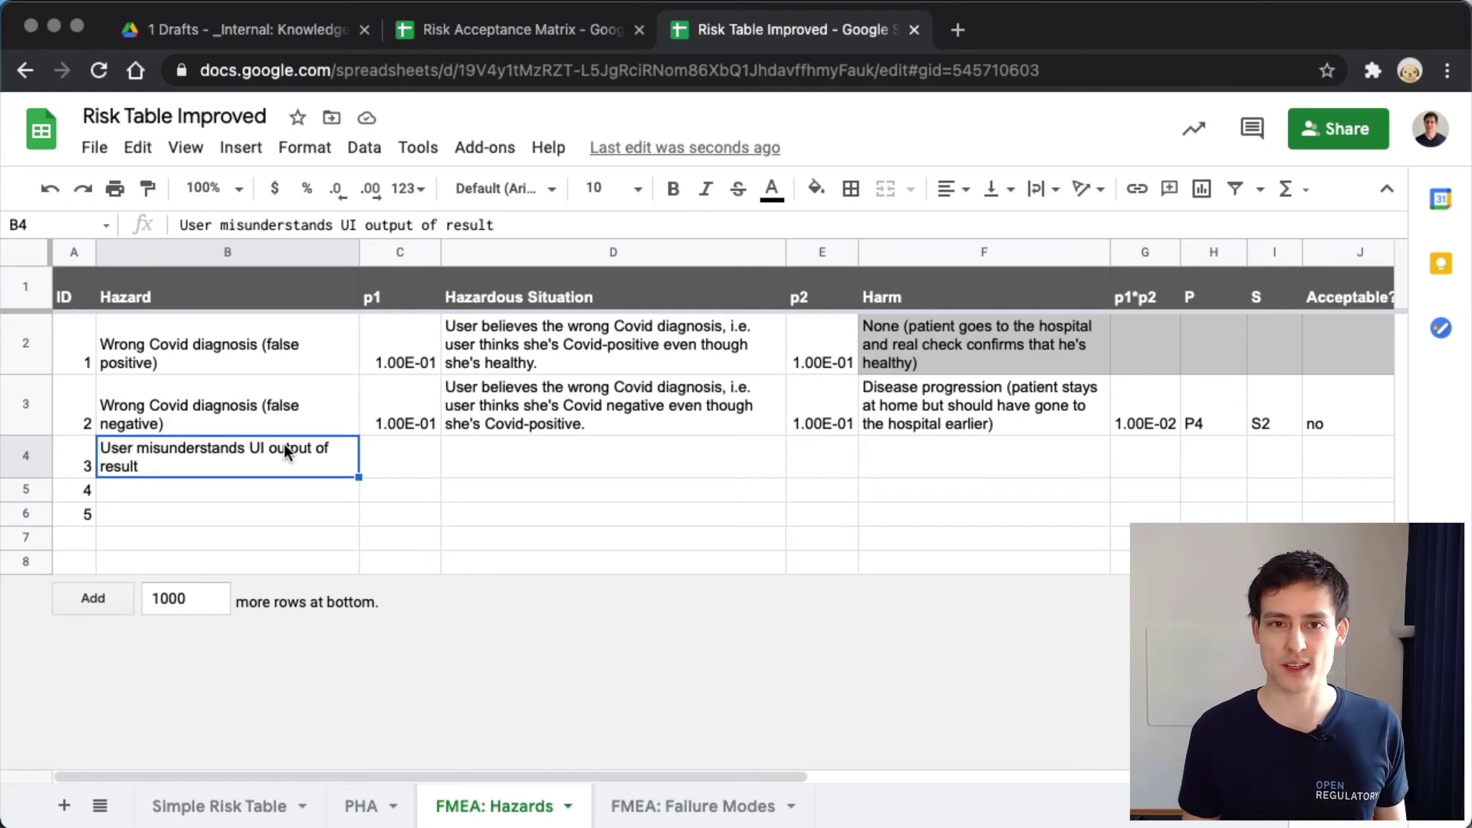
Copy hazard 2's hazardous situation, in which the user wrongly believes she's Covid negative, into hazard 3's Hazardous Situation cell
left_click(541, 406)
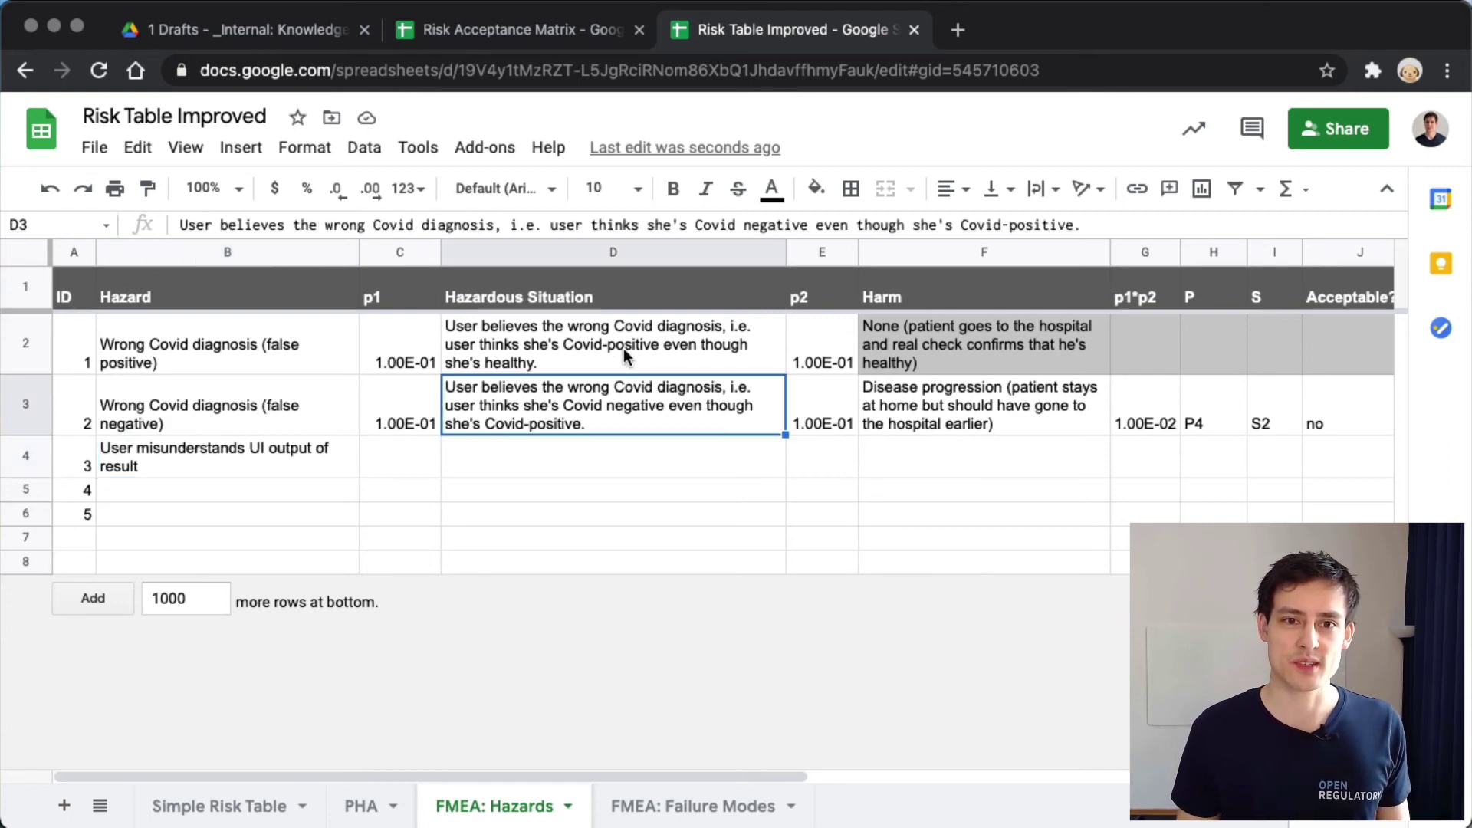
left_click(619, 344, "shift")
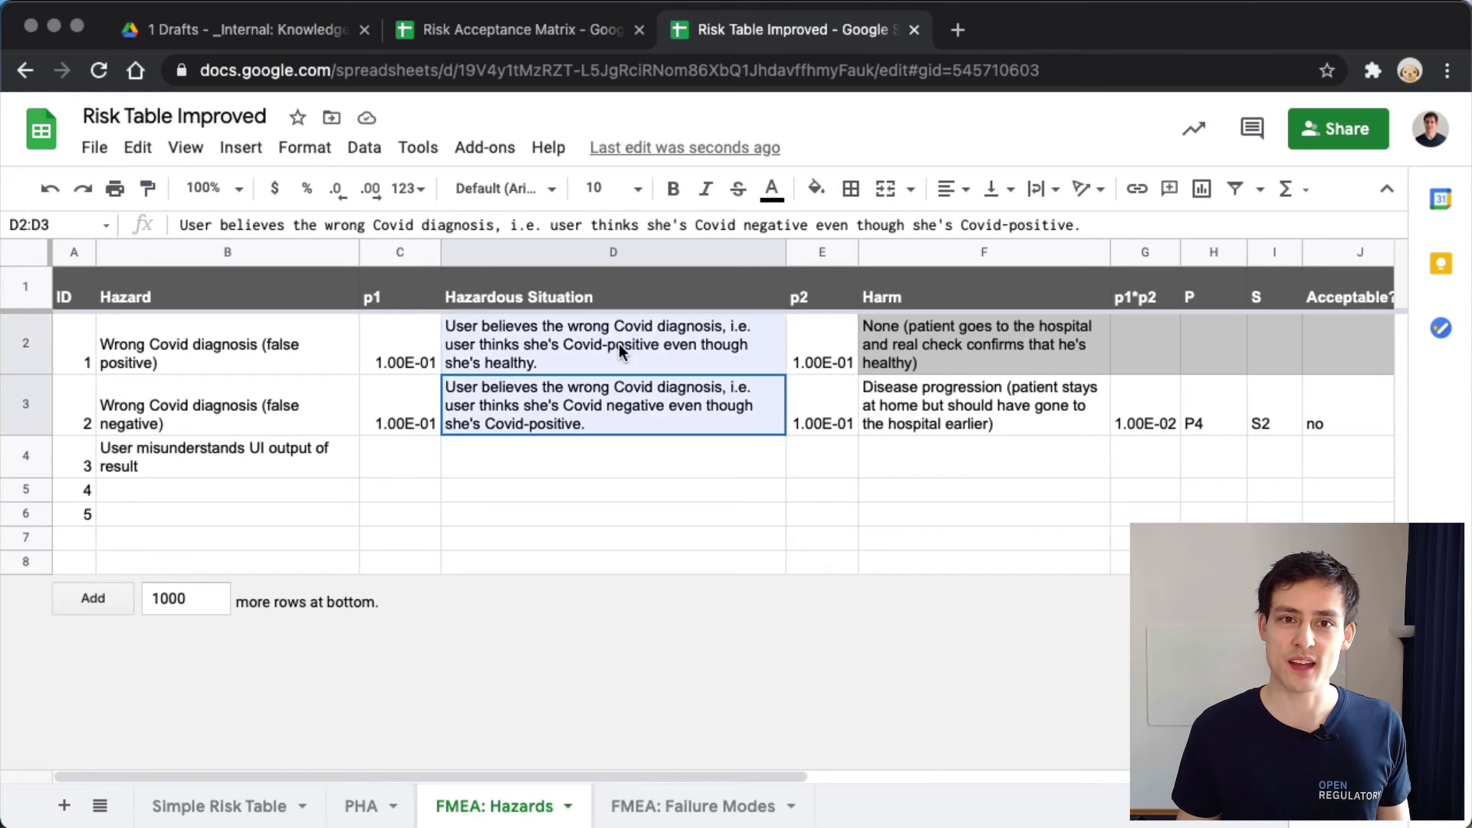
left_click(547, 463)
left_click(551, 402)
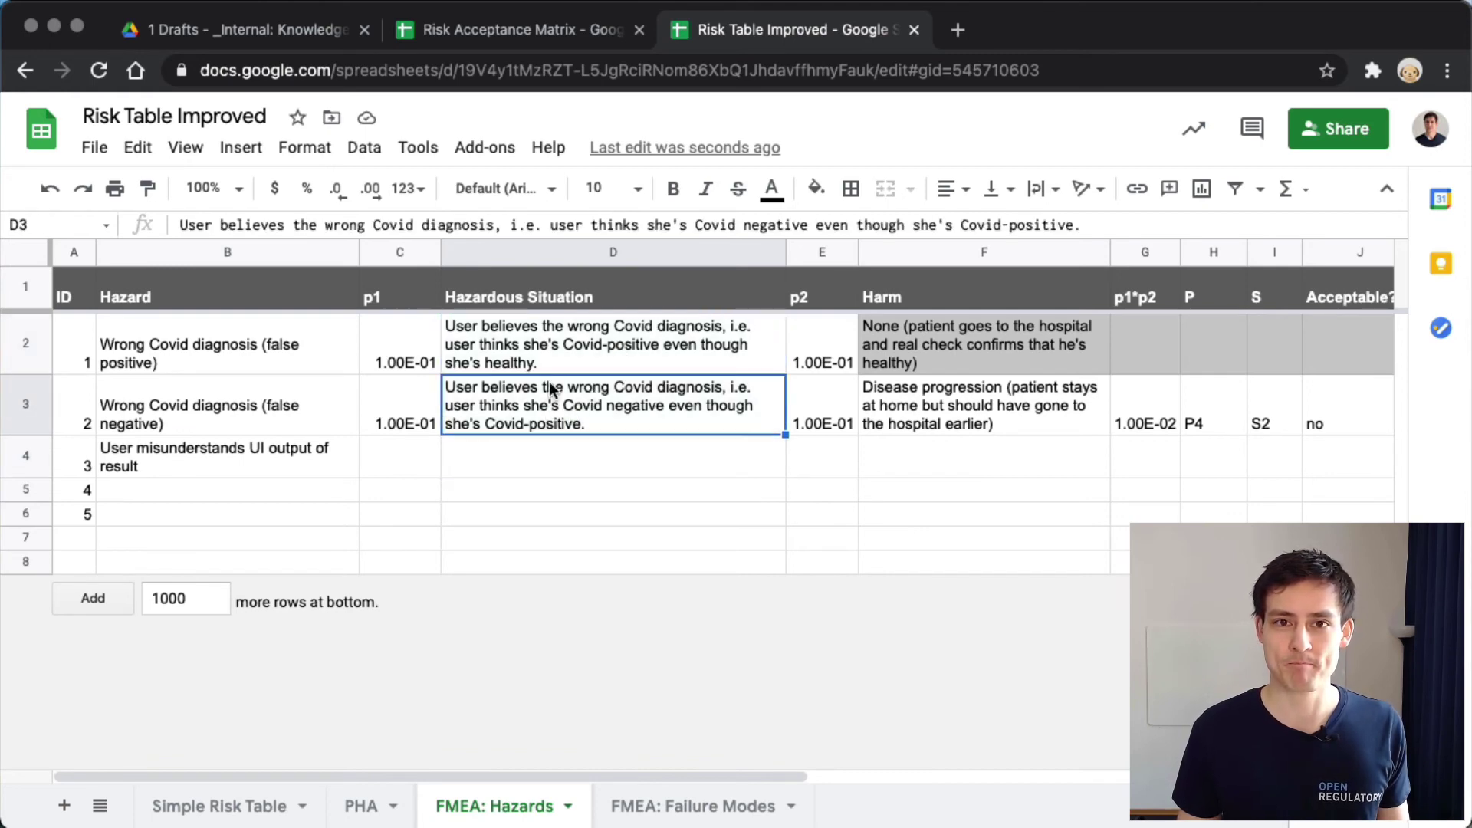
key("super+c")
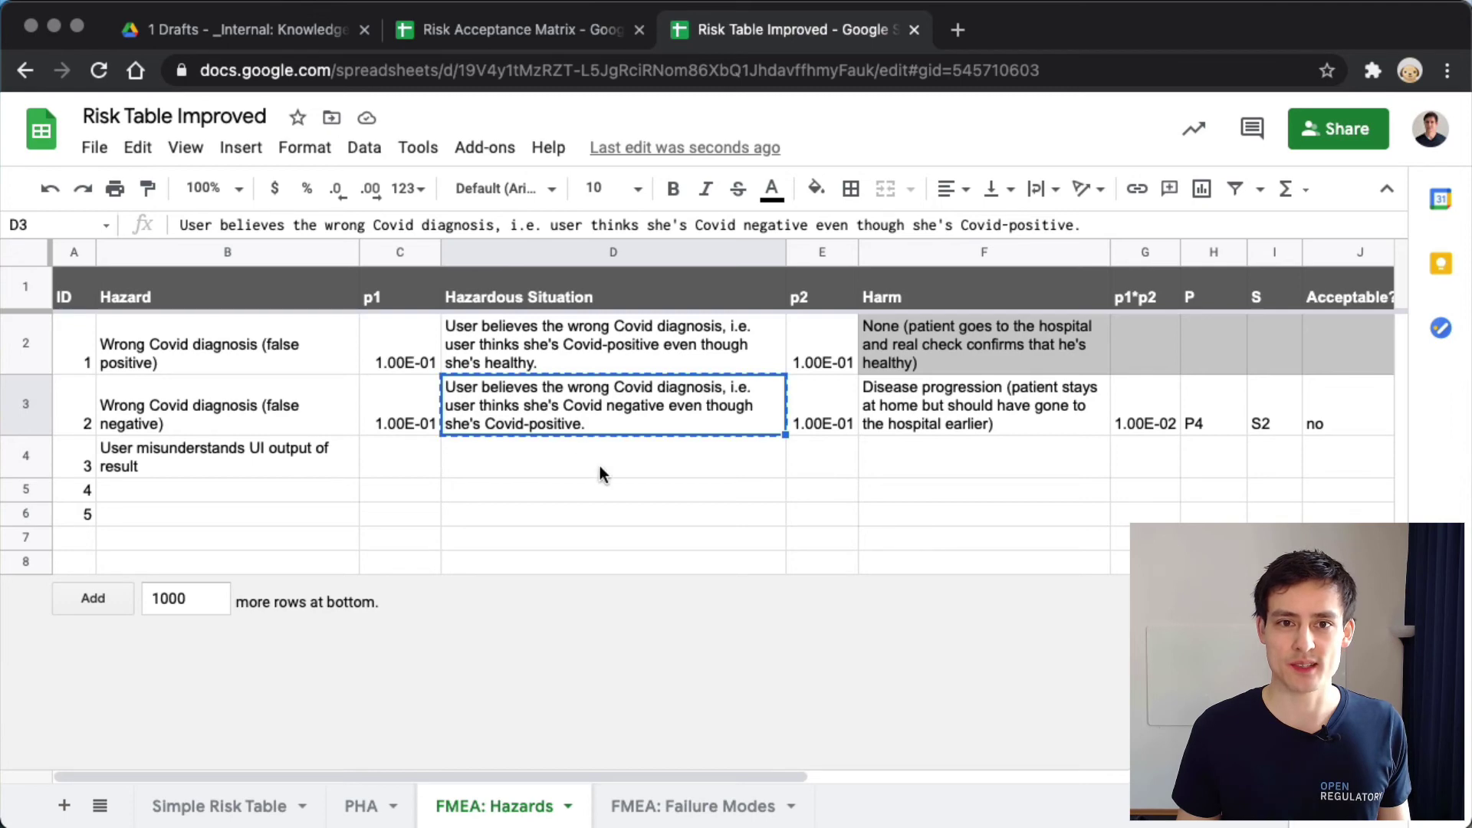
left_click(576, 361)
left_click(591, 417)
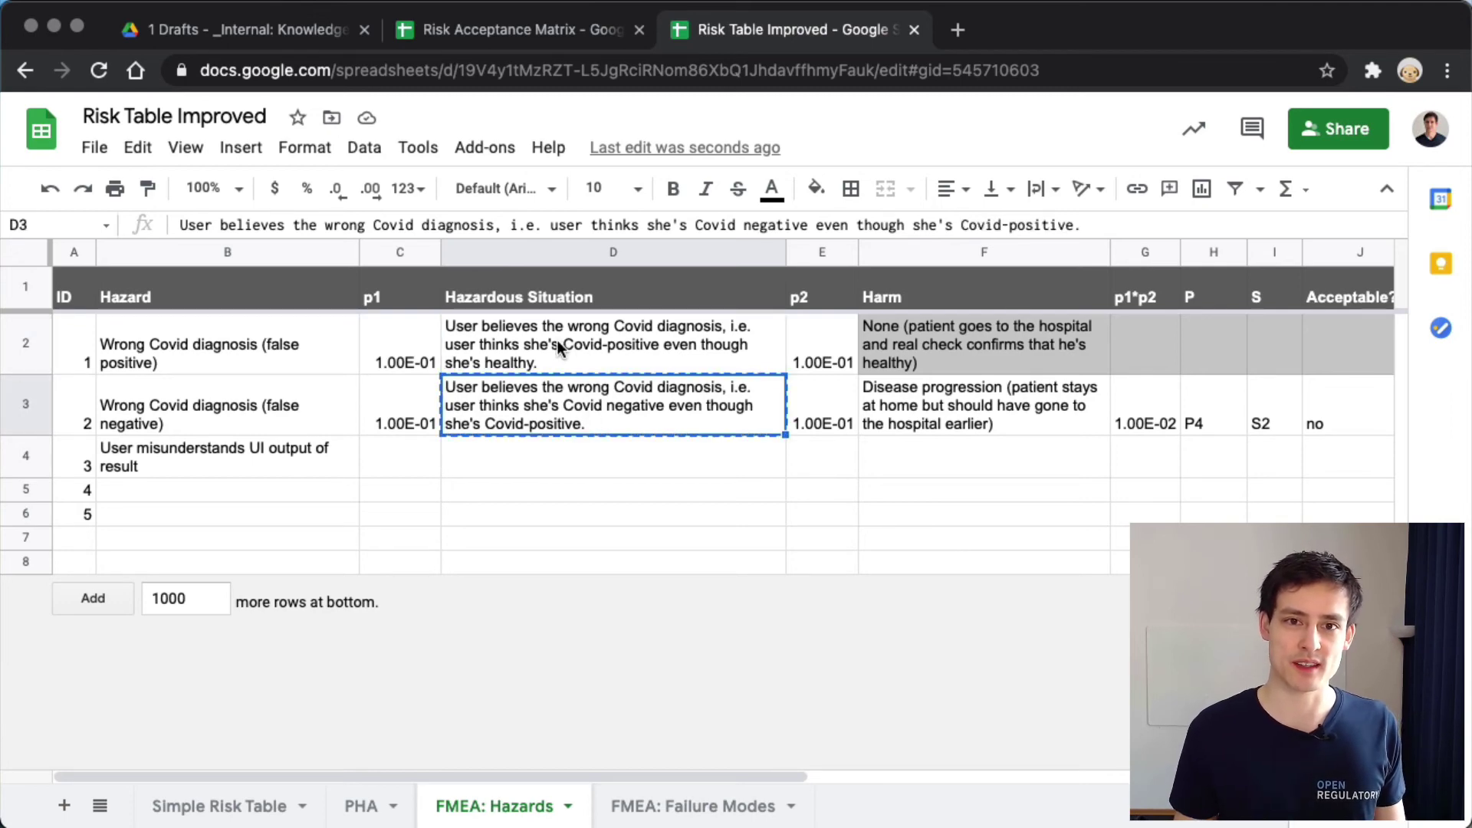
left_click(523, 365)
left_click(660, 417)
left_click(641, 460)
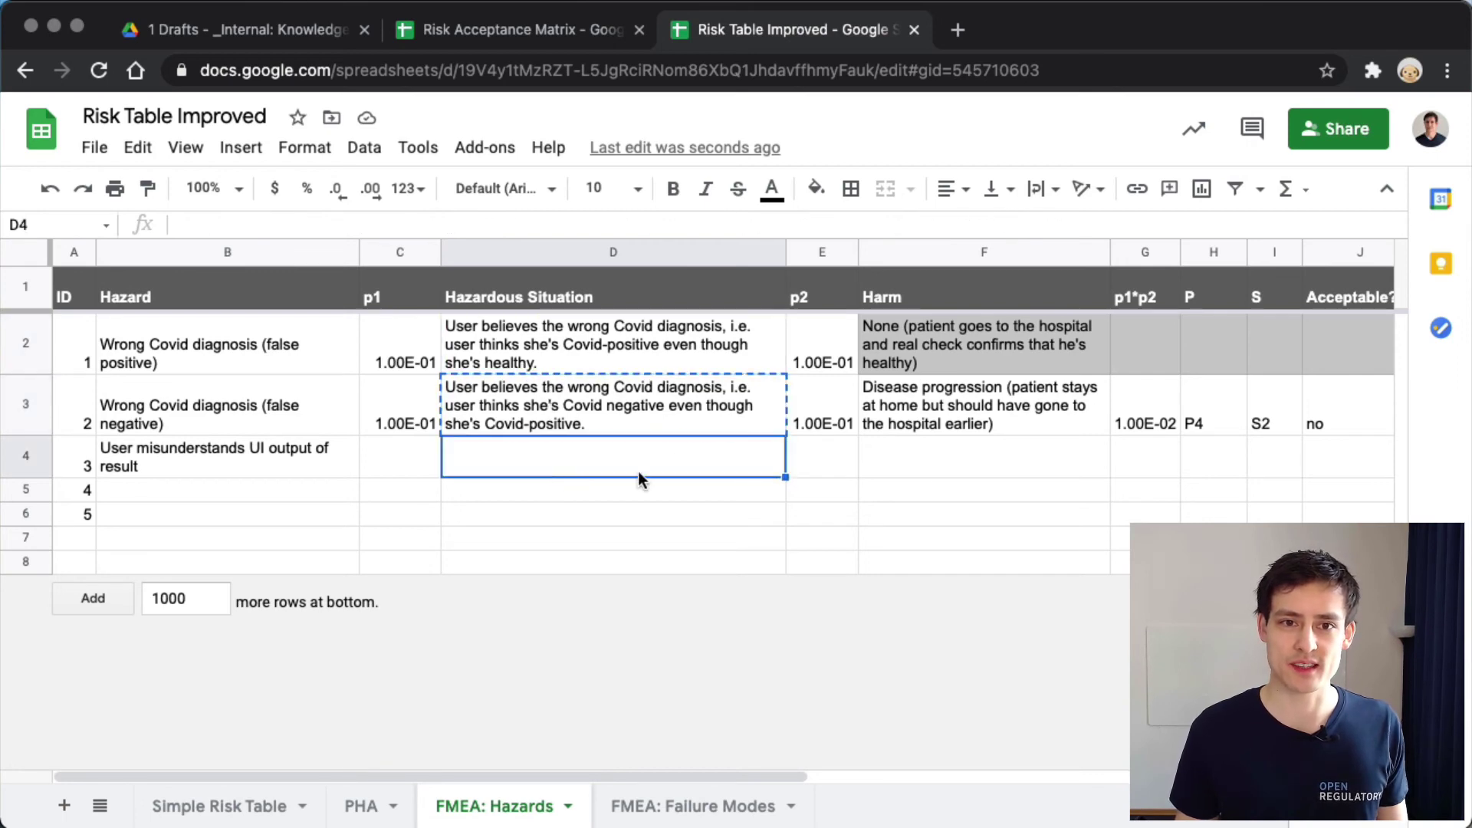
key("super+v")
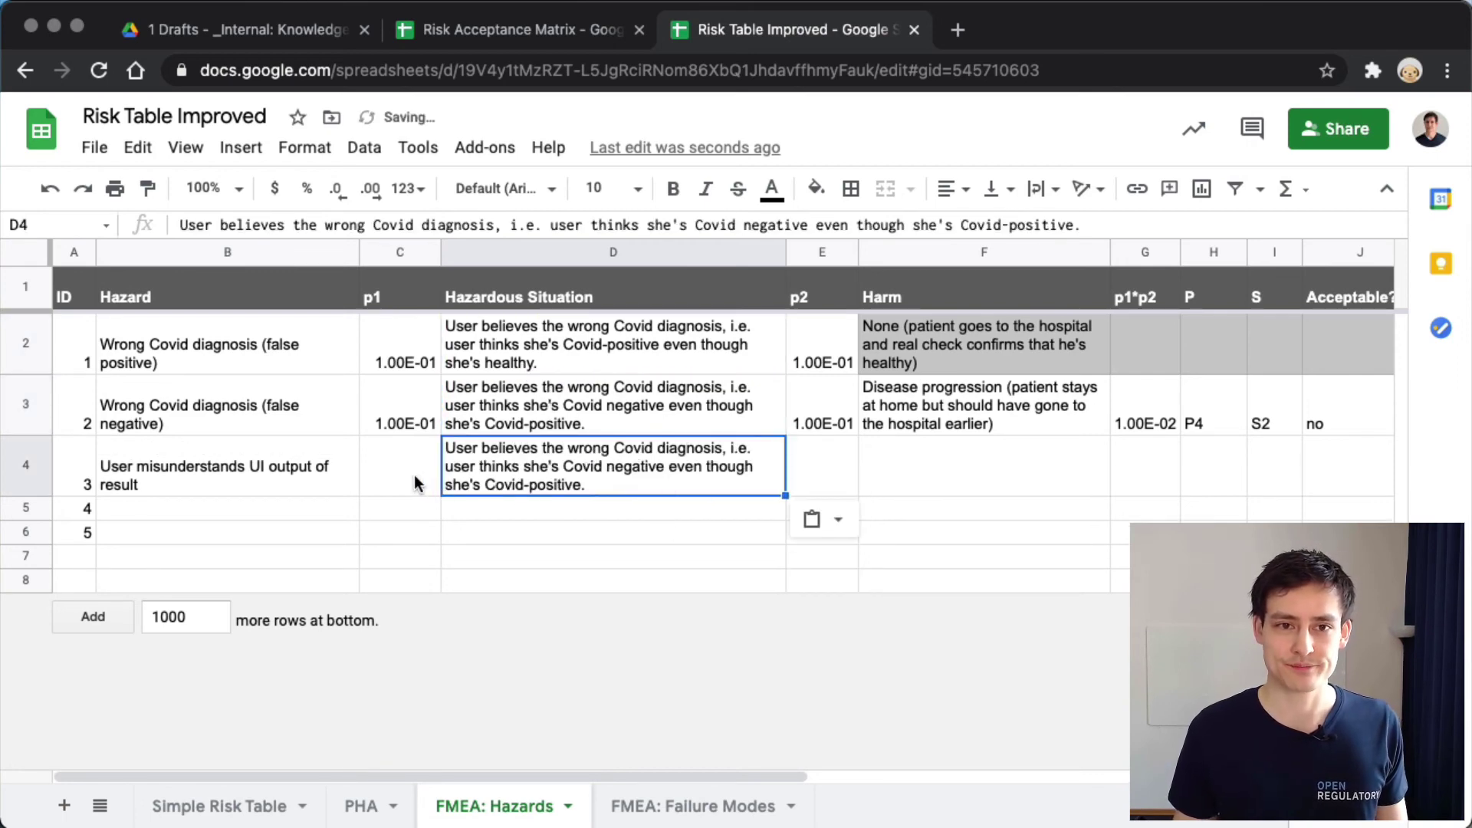
Copy hazard 2's p1 value of 0.1 into hazard 3's p1 cell
left_click(403, 423)
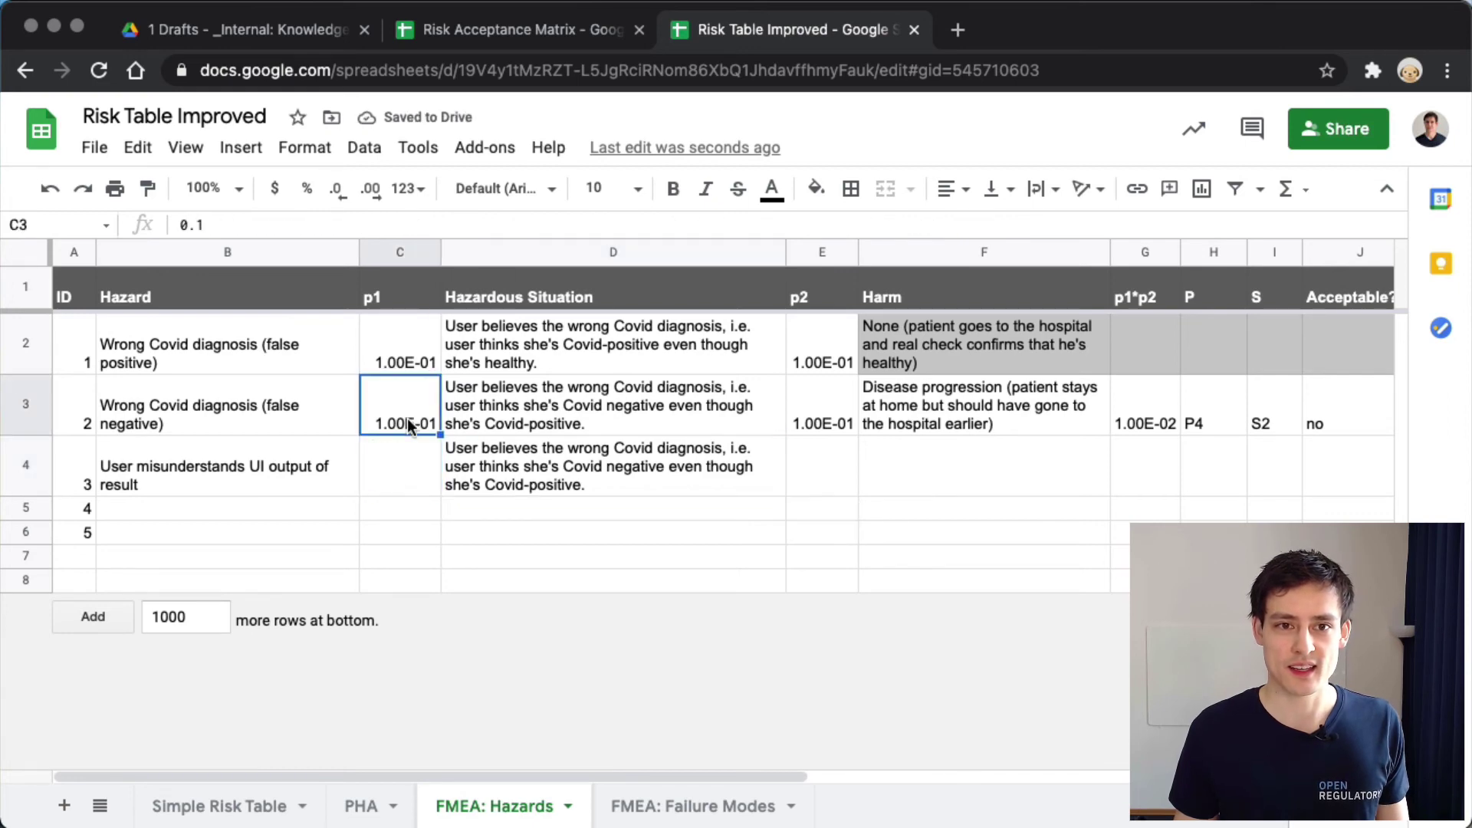
key("super+c")
left_click(401, 481)
key("super+v")
left_click(627, 465)
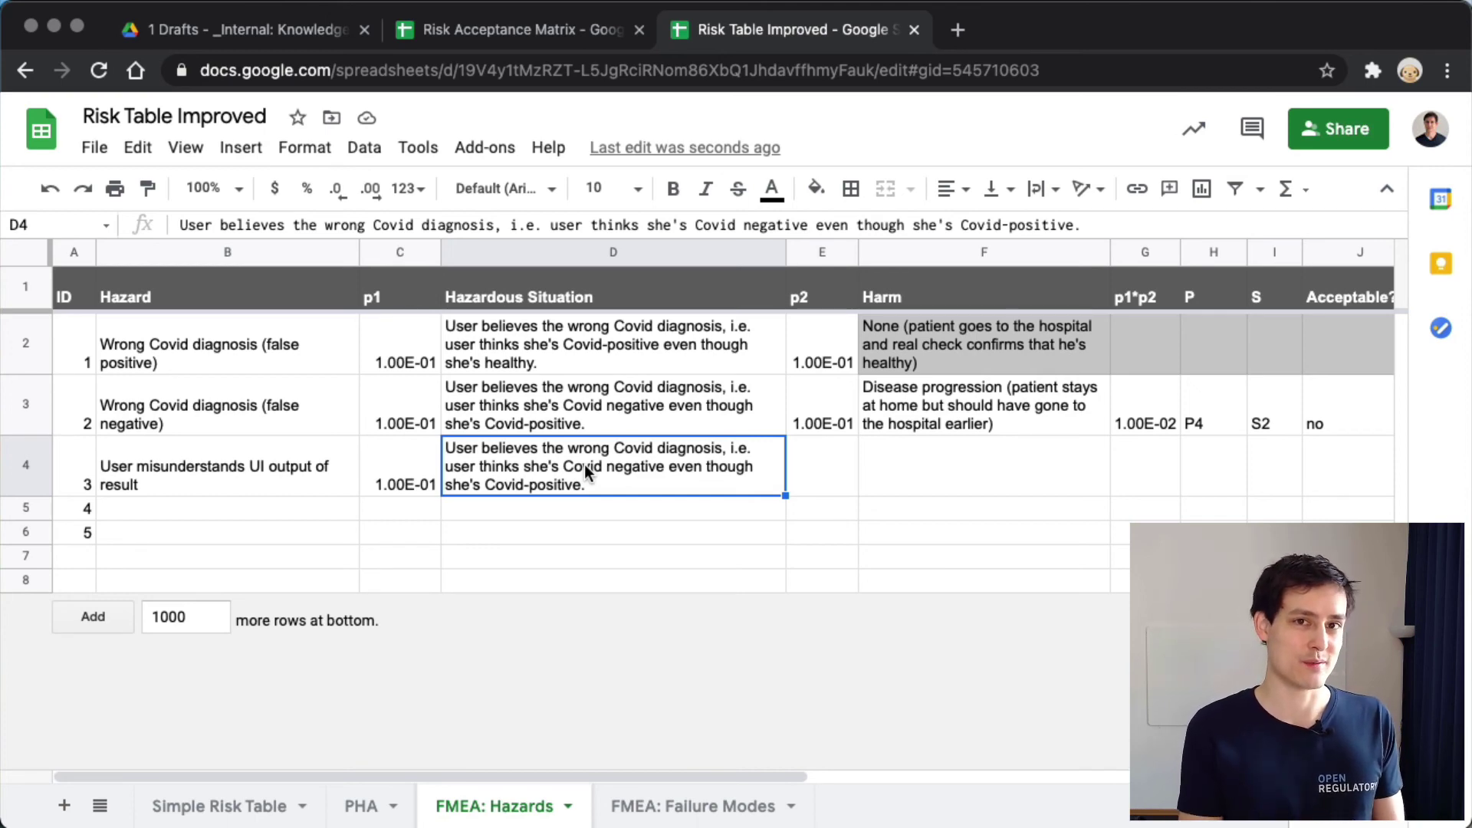
left_click(35, 393)
left_click(499, 454)
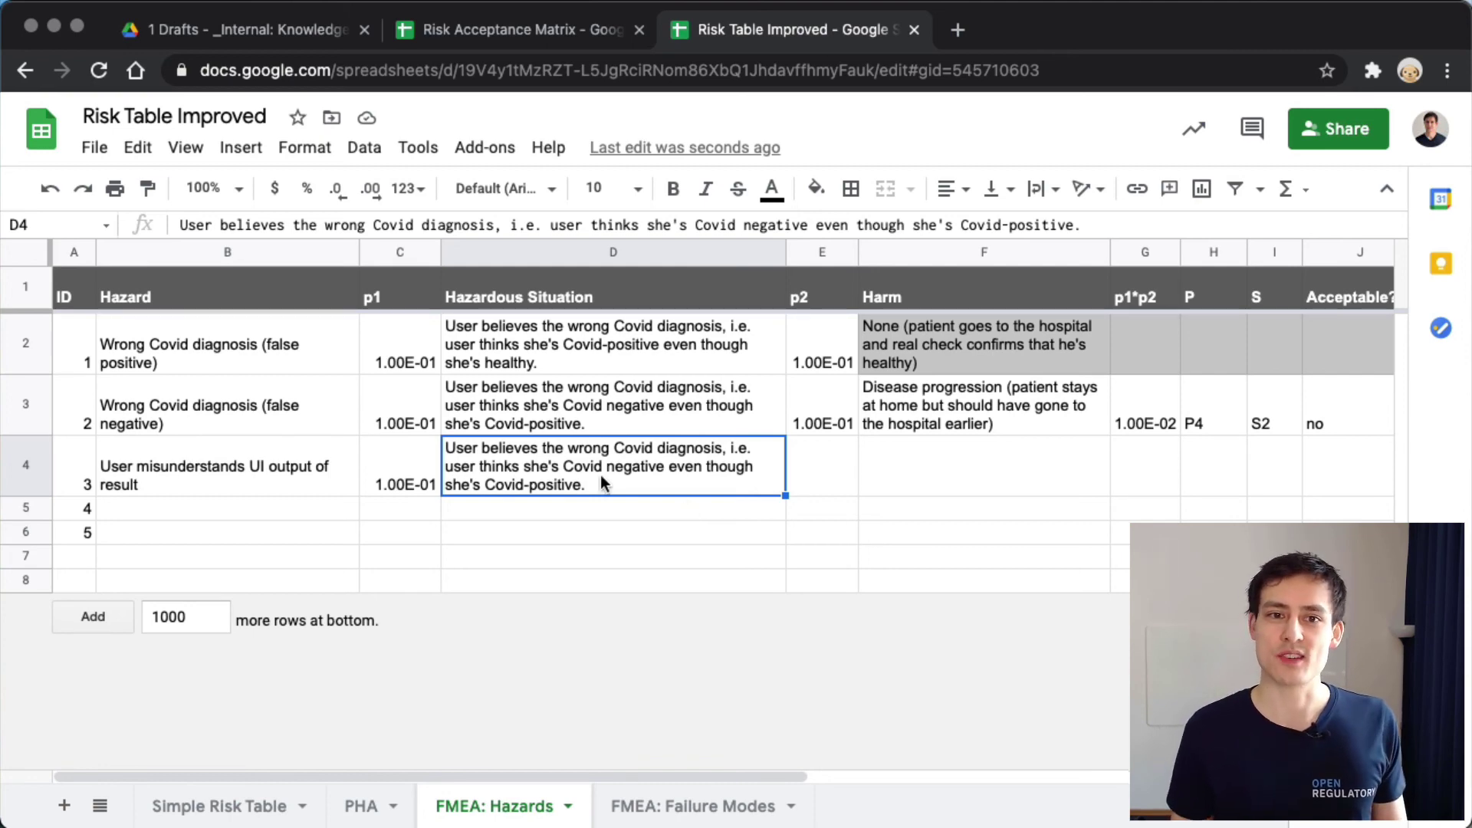
left_click(562, 431, "shift")
left_click(522, 485)
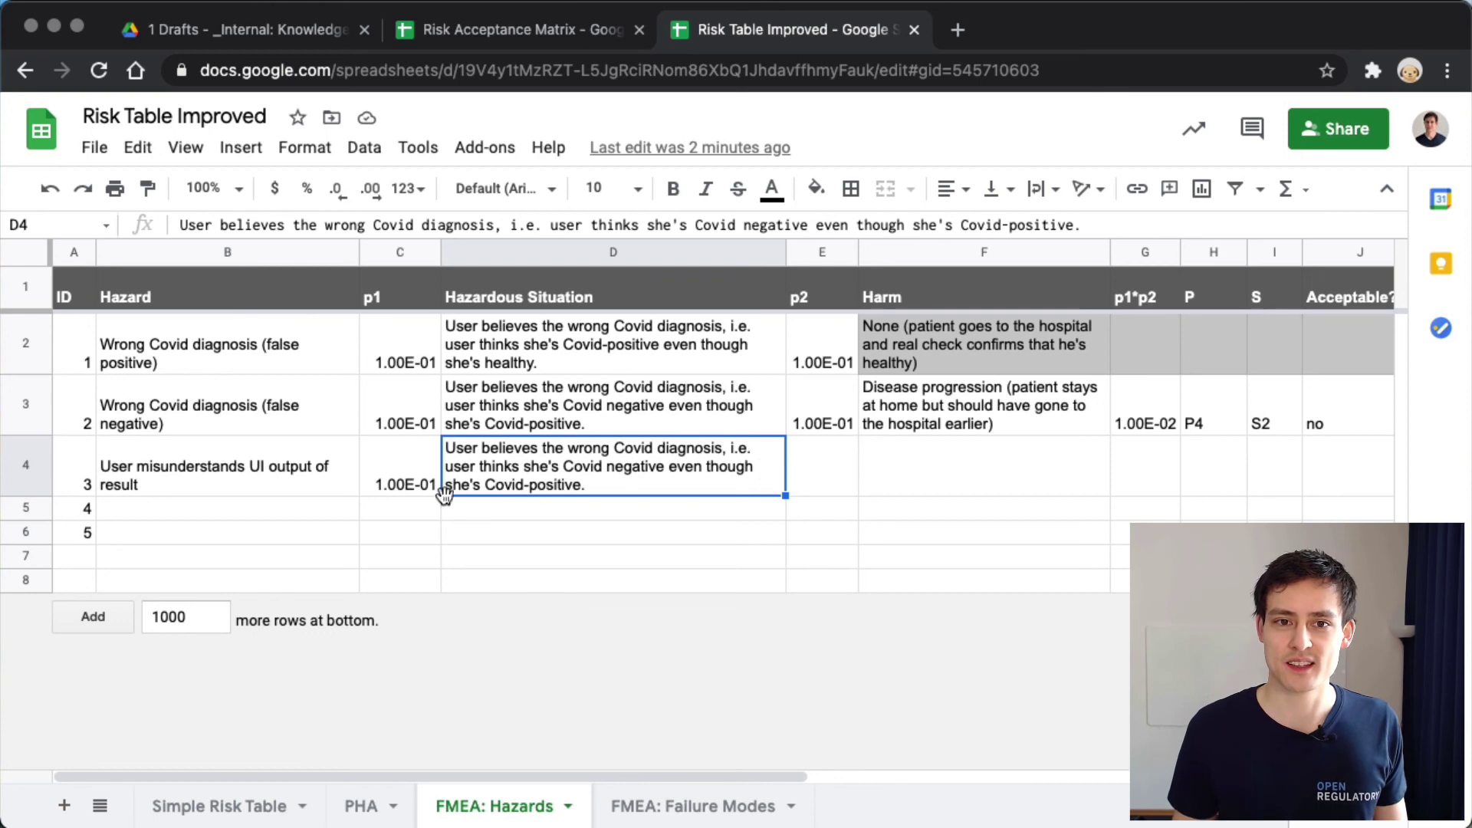
Copy hazard 2's p2 value of 0.1 and its disease progression harm into hazard 3's p2 and Harm cells
left_click(801, 466)
left_click(822, 407)
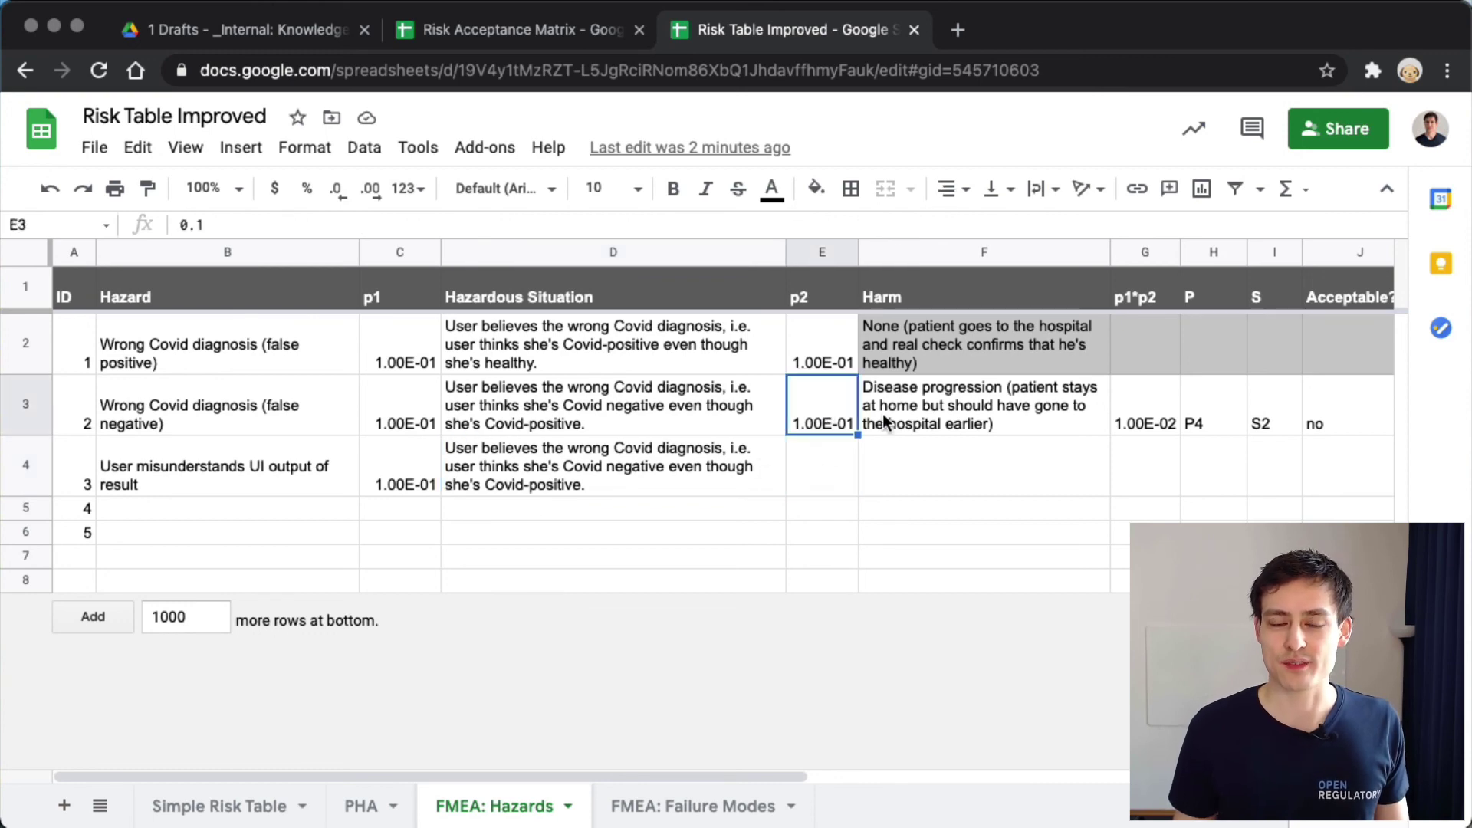
left_click(961, 424, "shift")
key("ctrl+c")
key("Down")
key("ctrl+v")
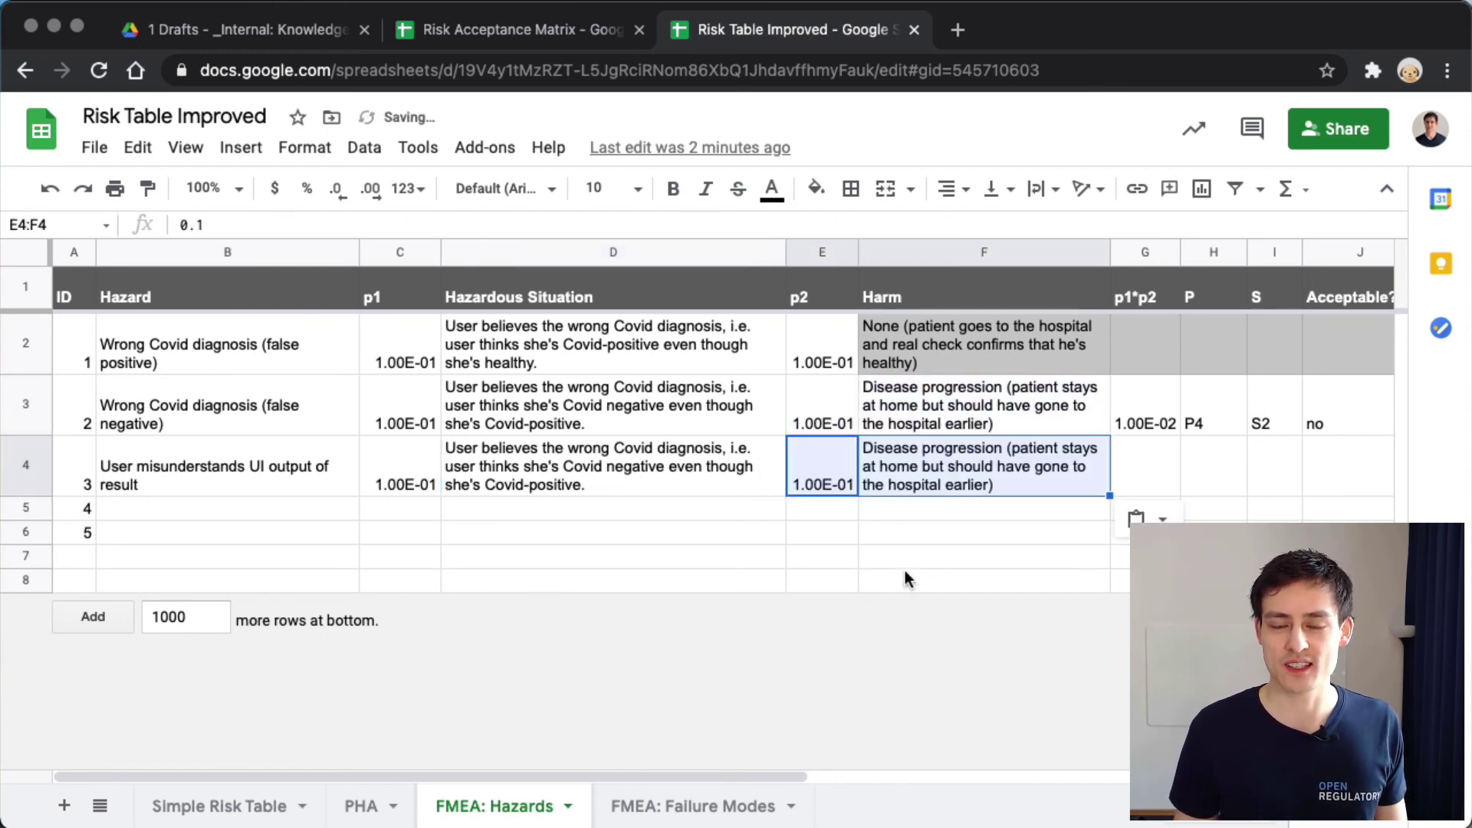
Review hazard 3's p1, hazardous situation, p2 and harm cells
left_click(809, 535)
left_click(600, 482)
left_click(801, 480)
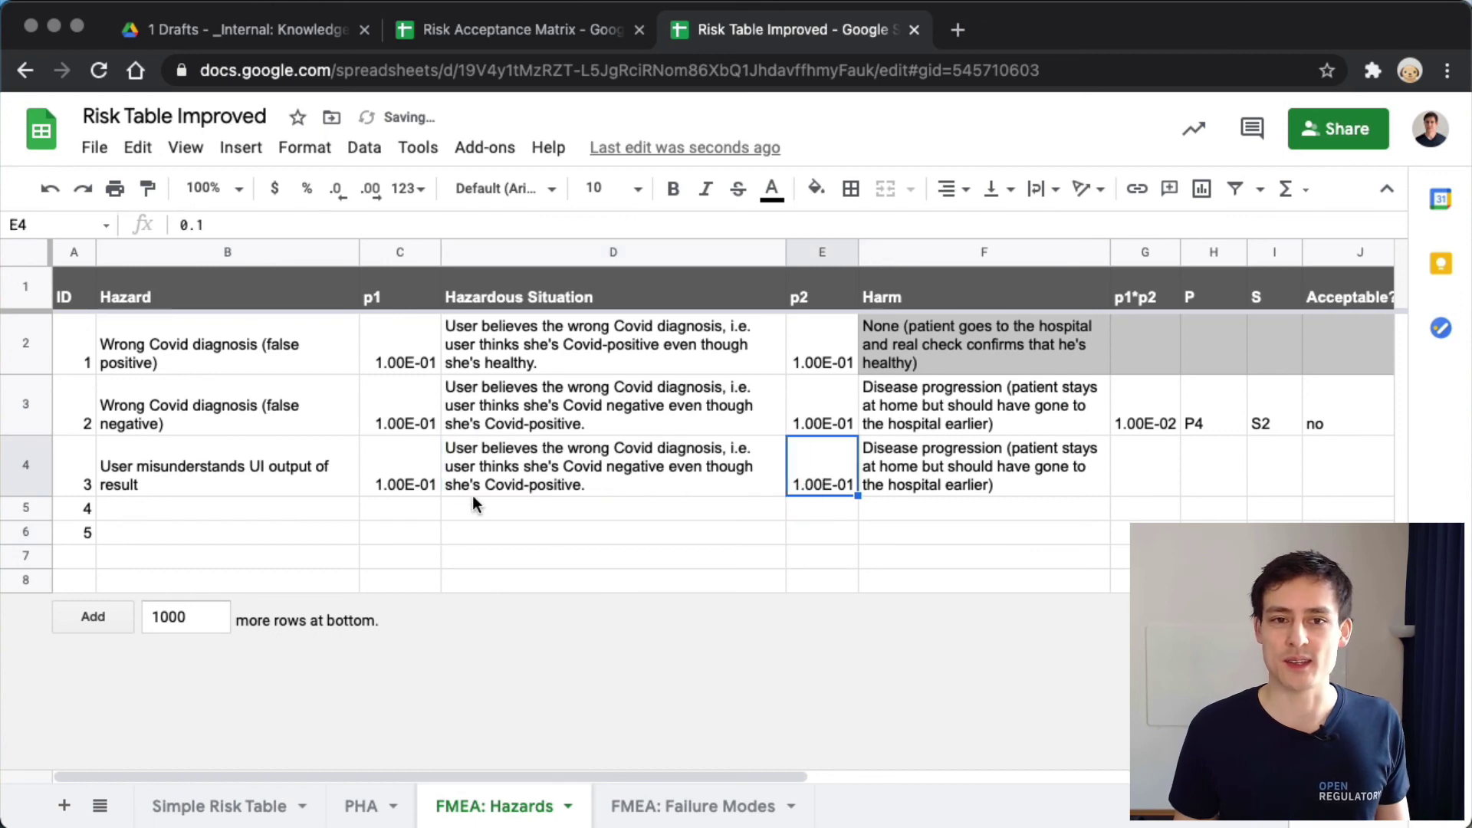
left_click(412, 474)
left_click(822, 479)
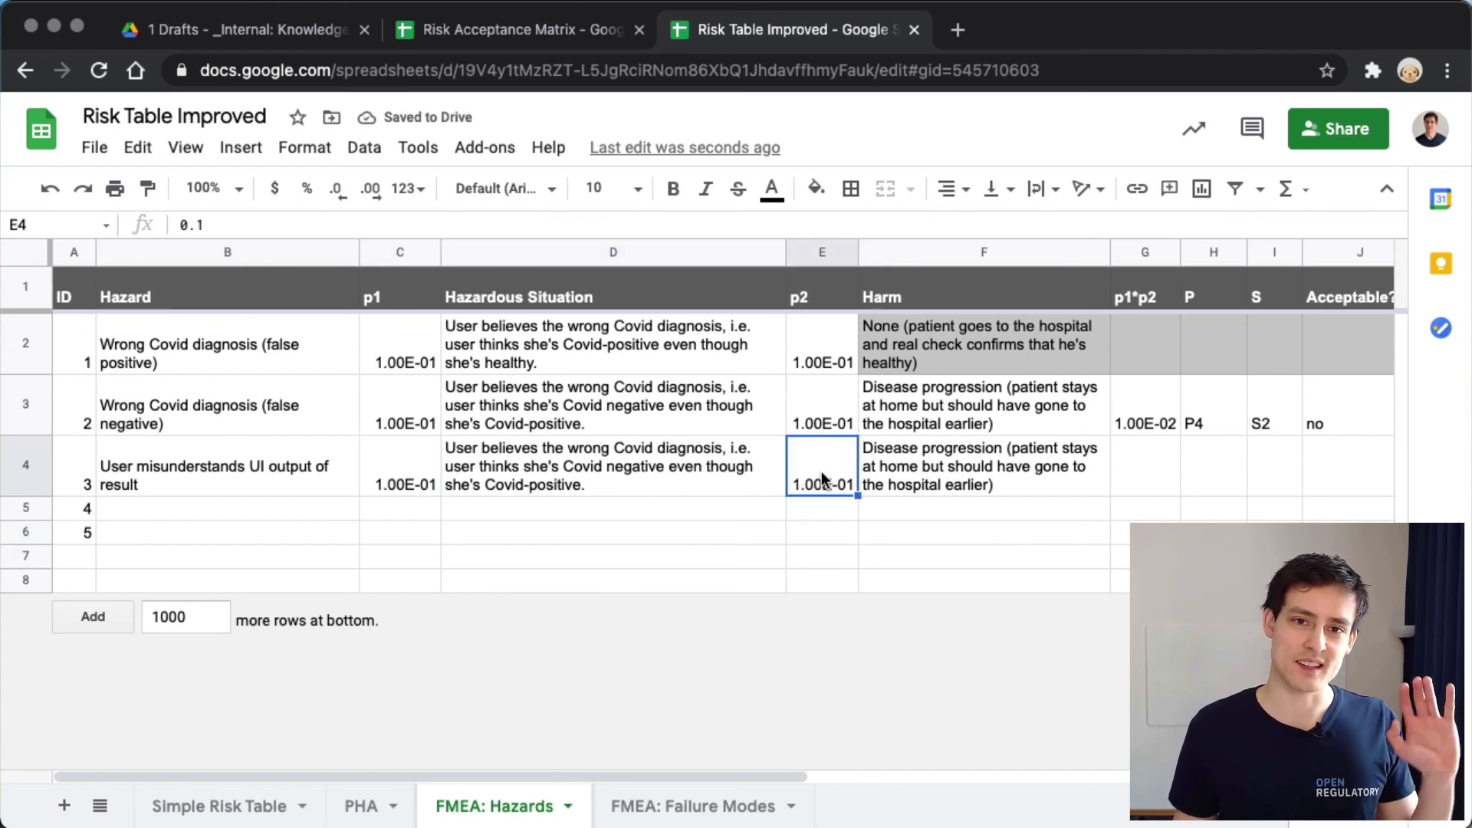
left_click(899, 471)
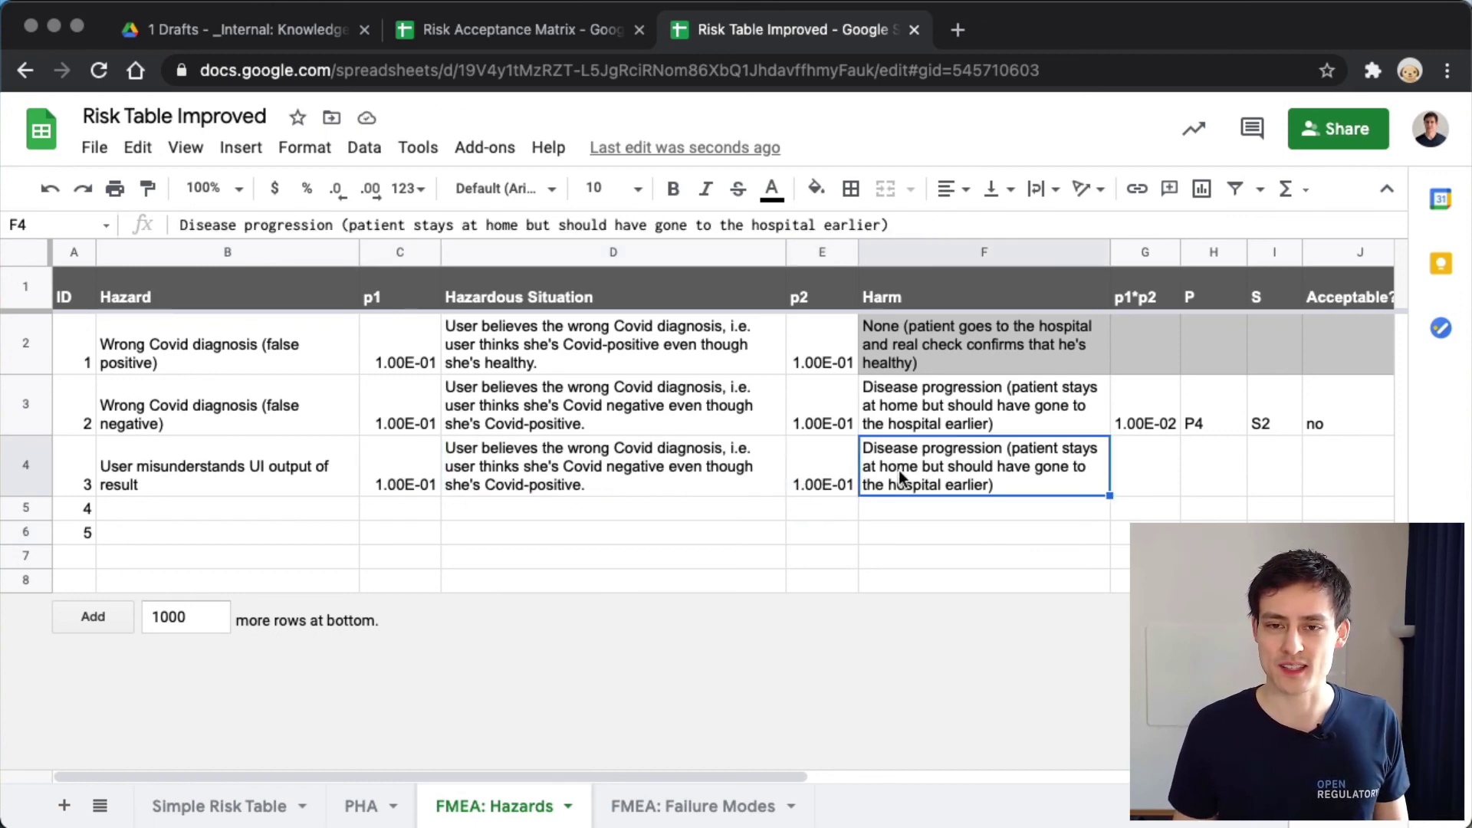
left_click(834, 480)
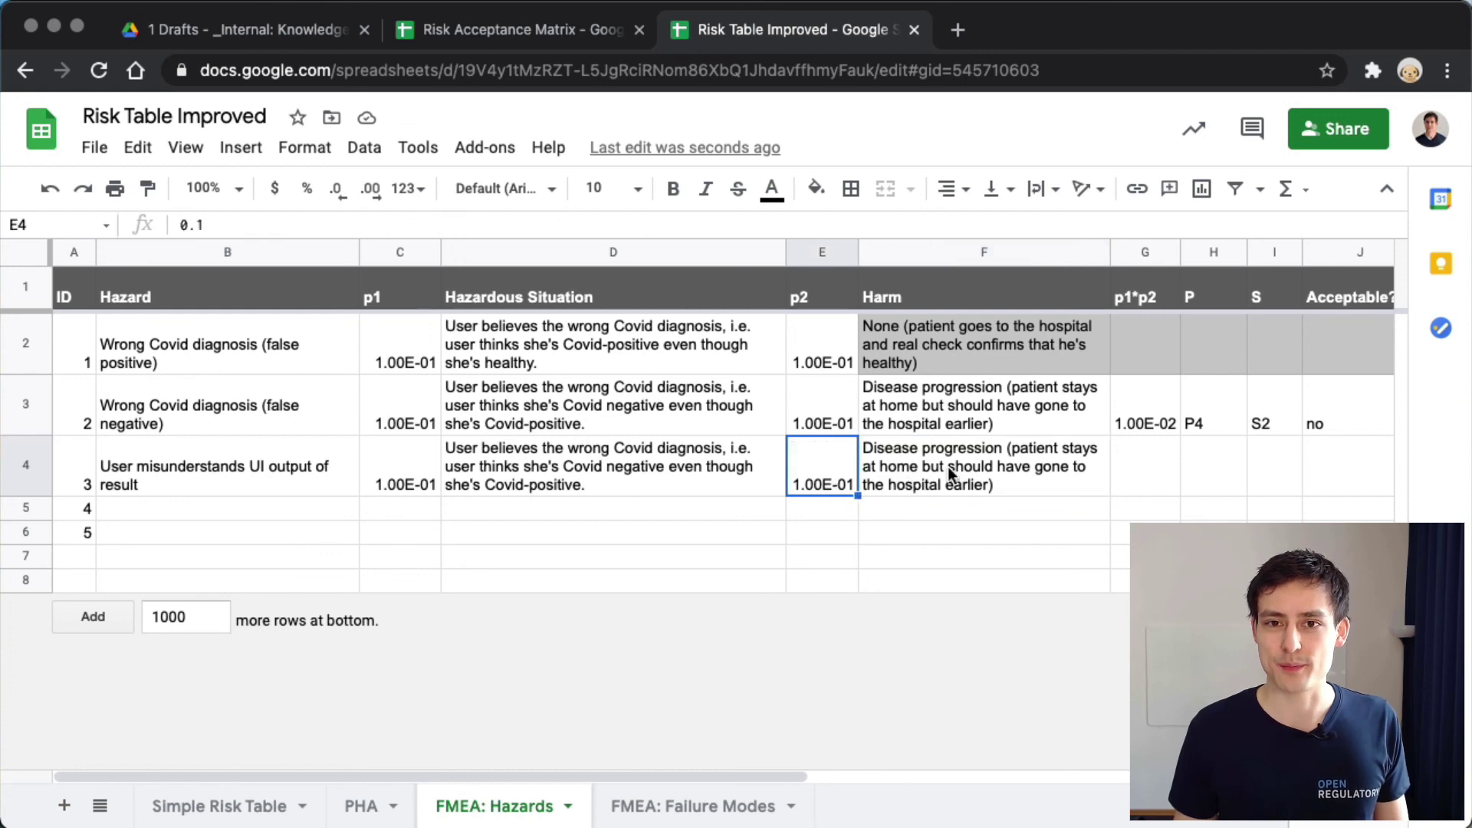
left_click(987, 466)
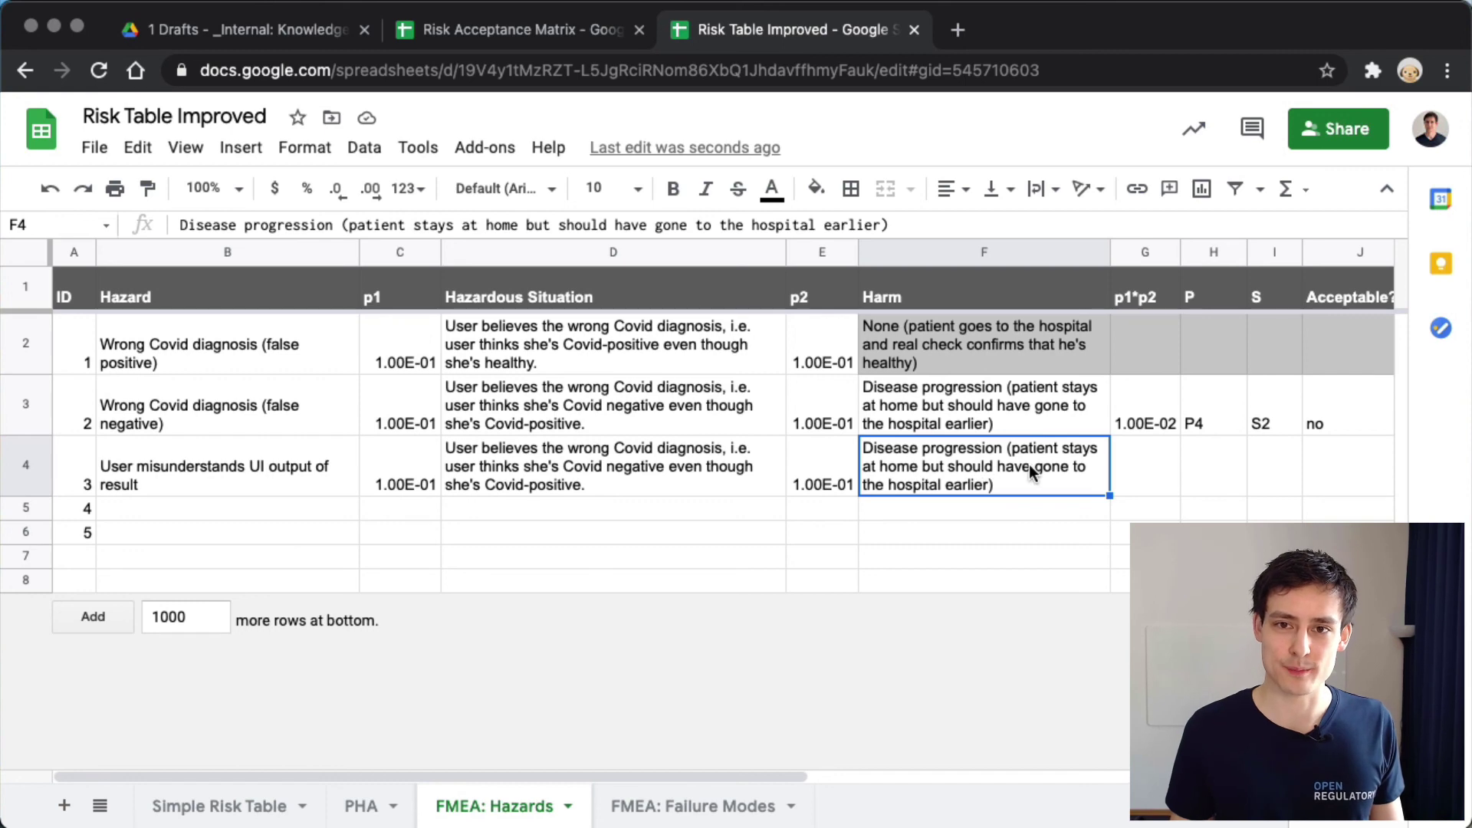
Copy hazard 2's p1*p2 formula, P4, S2 and "no" acceptability entries into the matching cells of hazard 3
scroll(1029, 463, "right", 4)
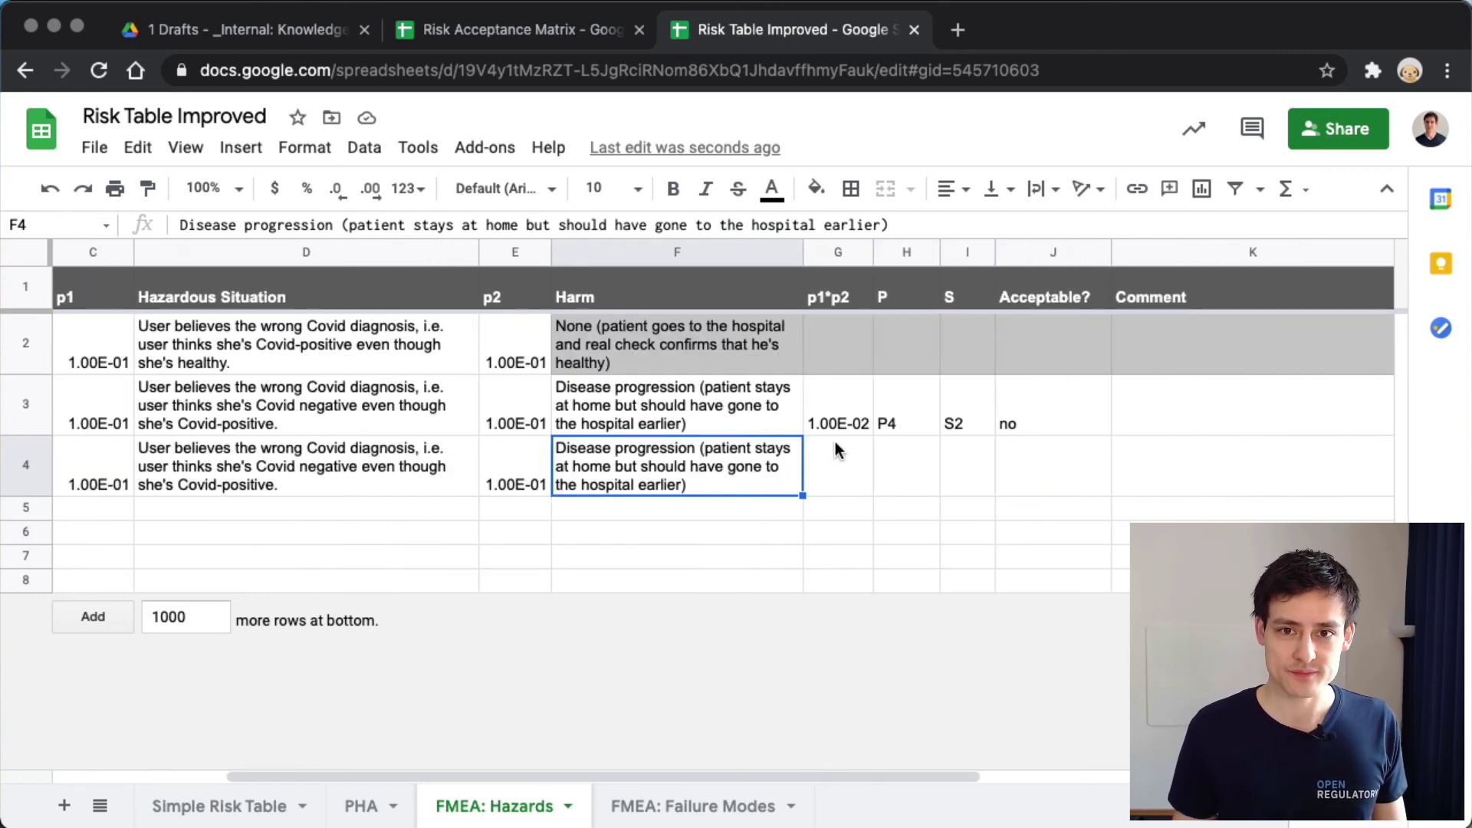
left_click_drag(837, 426, 1020, 419)
key("ctrl+c")
left_click(845, 463)
key("ctrl+v")
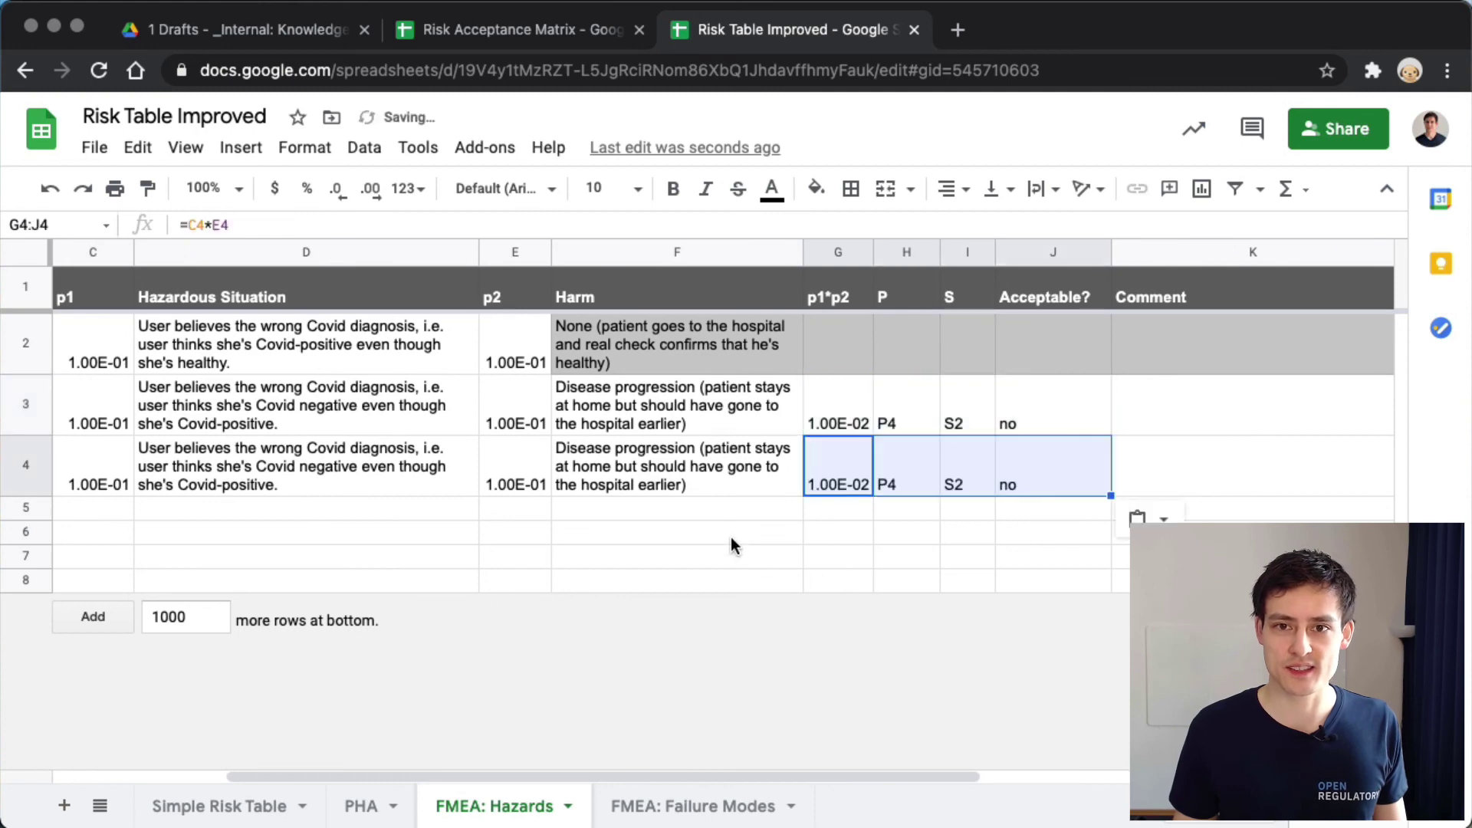
left_click(719, 537)
scroll(719, 544, "left", 4)
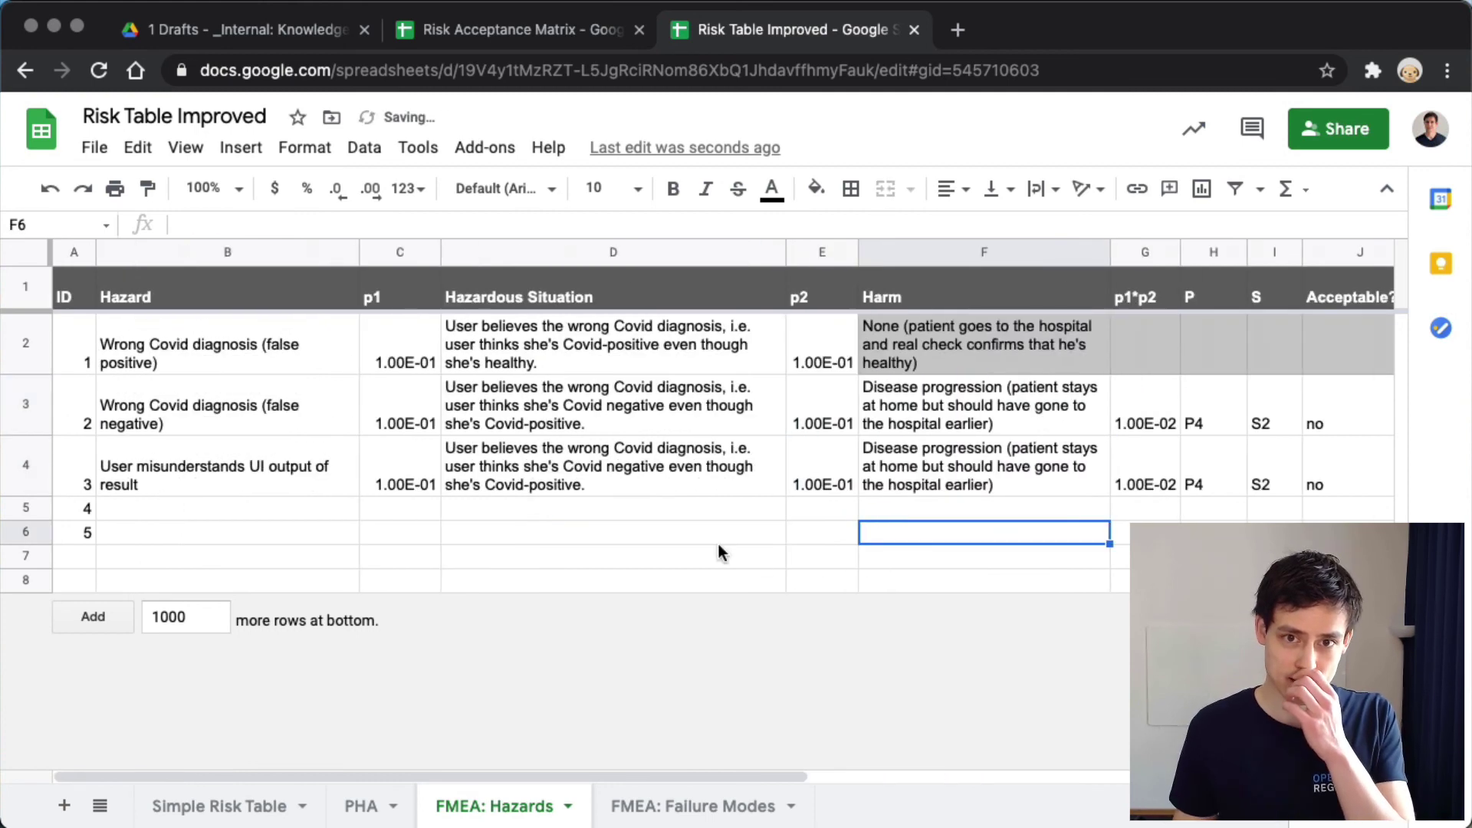
left_click(936, 463)
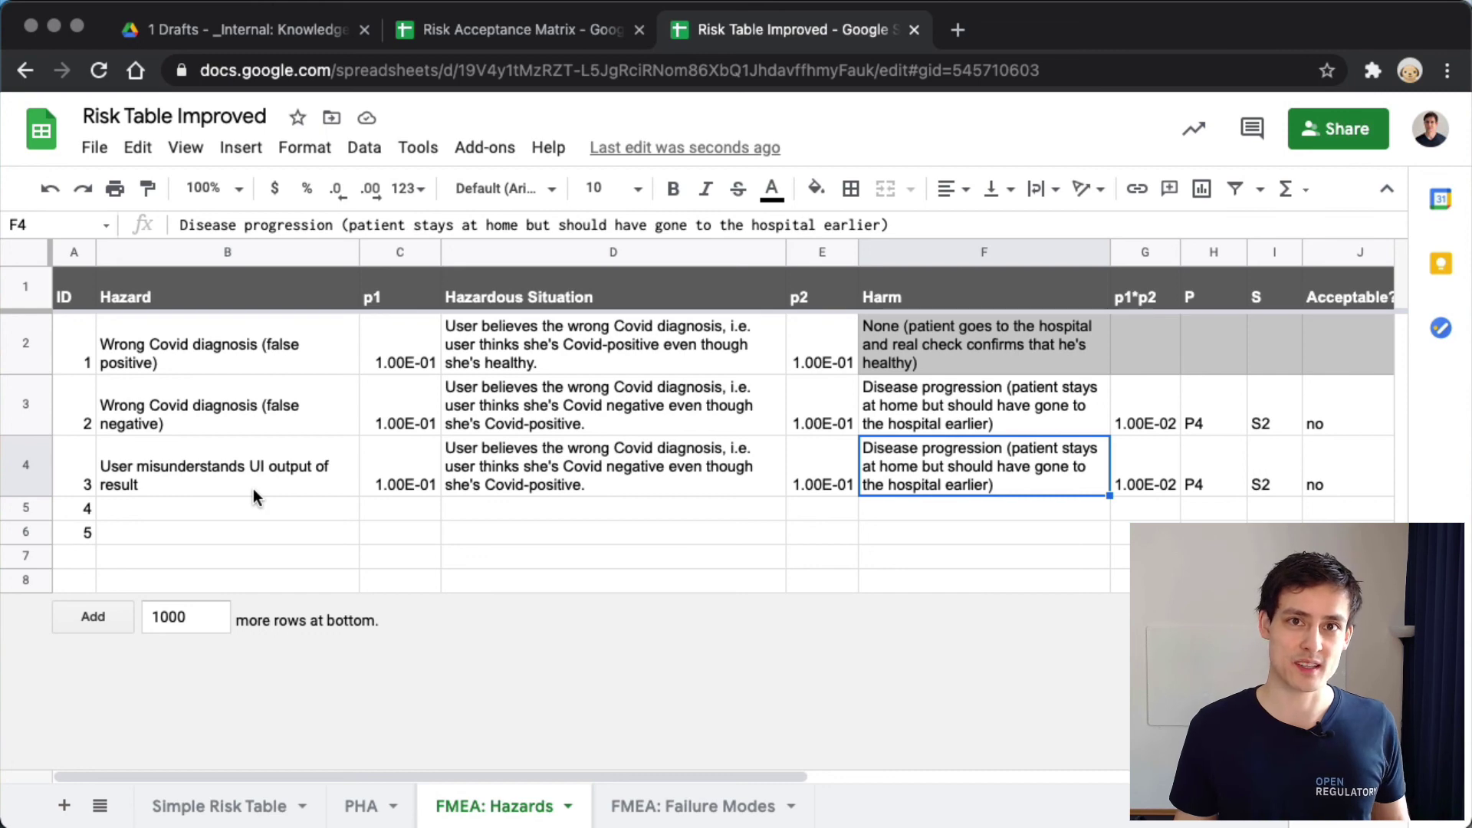
Review hazard 3's row against the simple risk table and check the acceptability entries of hazards 2 and 3
left_click(299, 479)
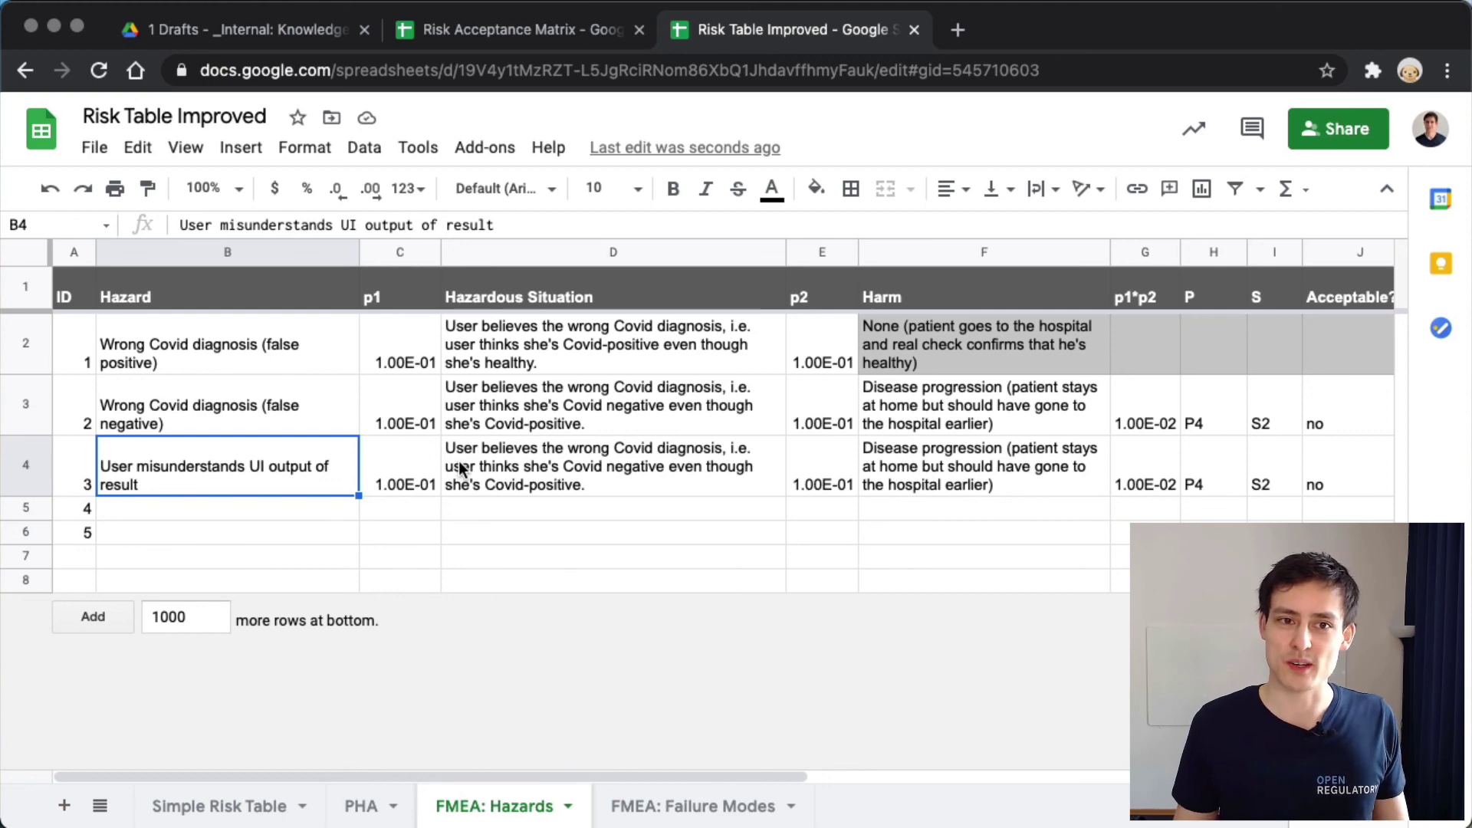
left_click(261, 810)
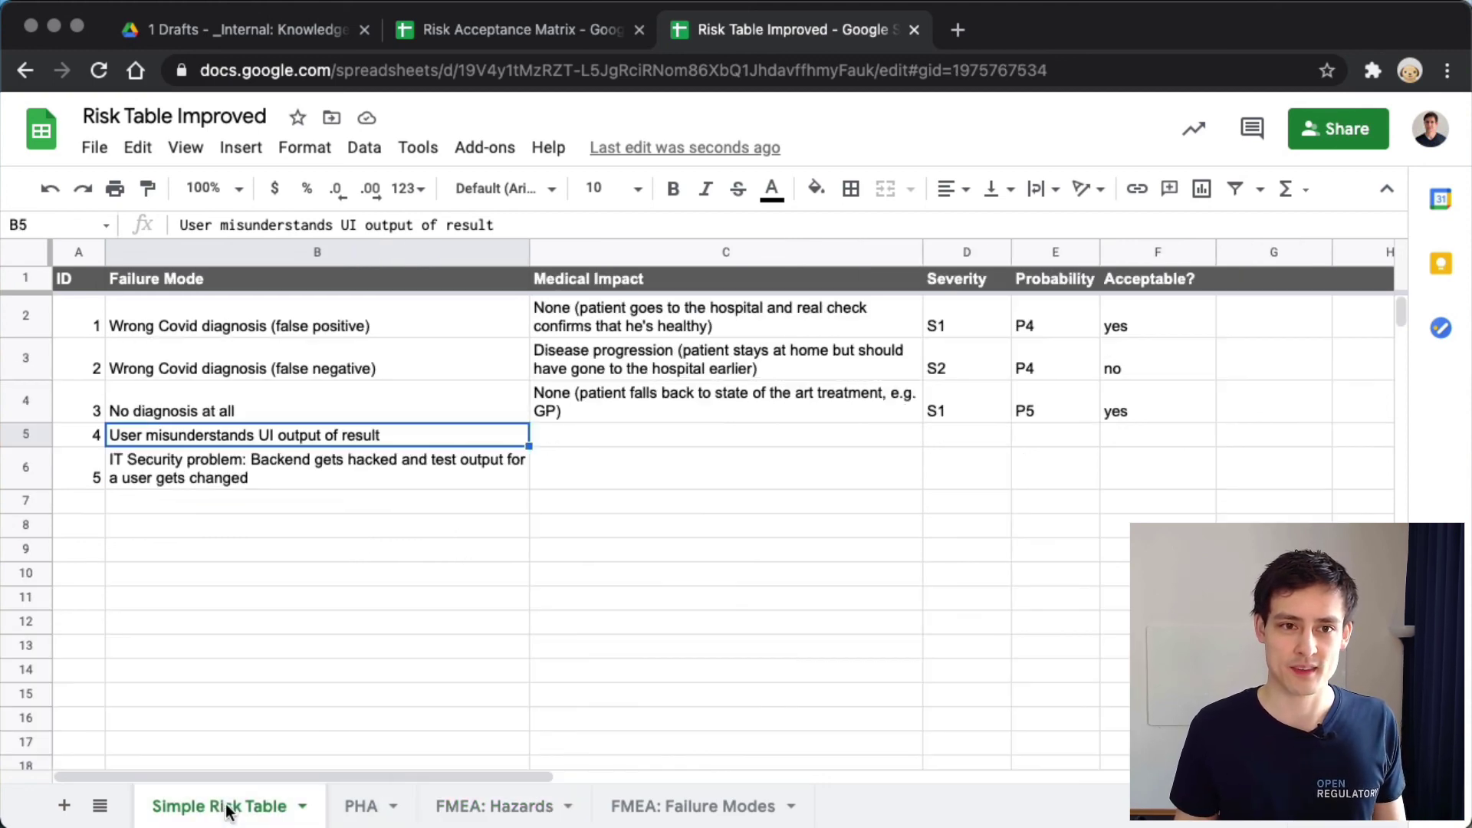
left_click(495, 806)
left_click(1162, 494)
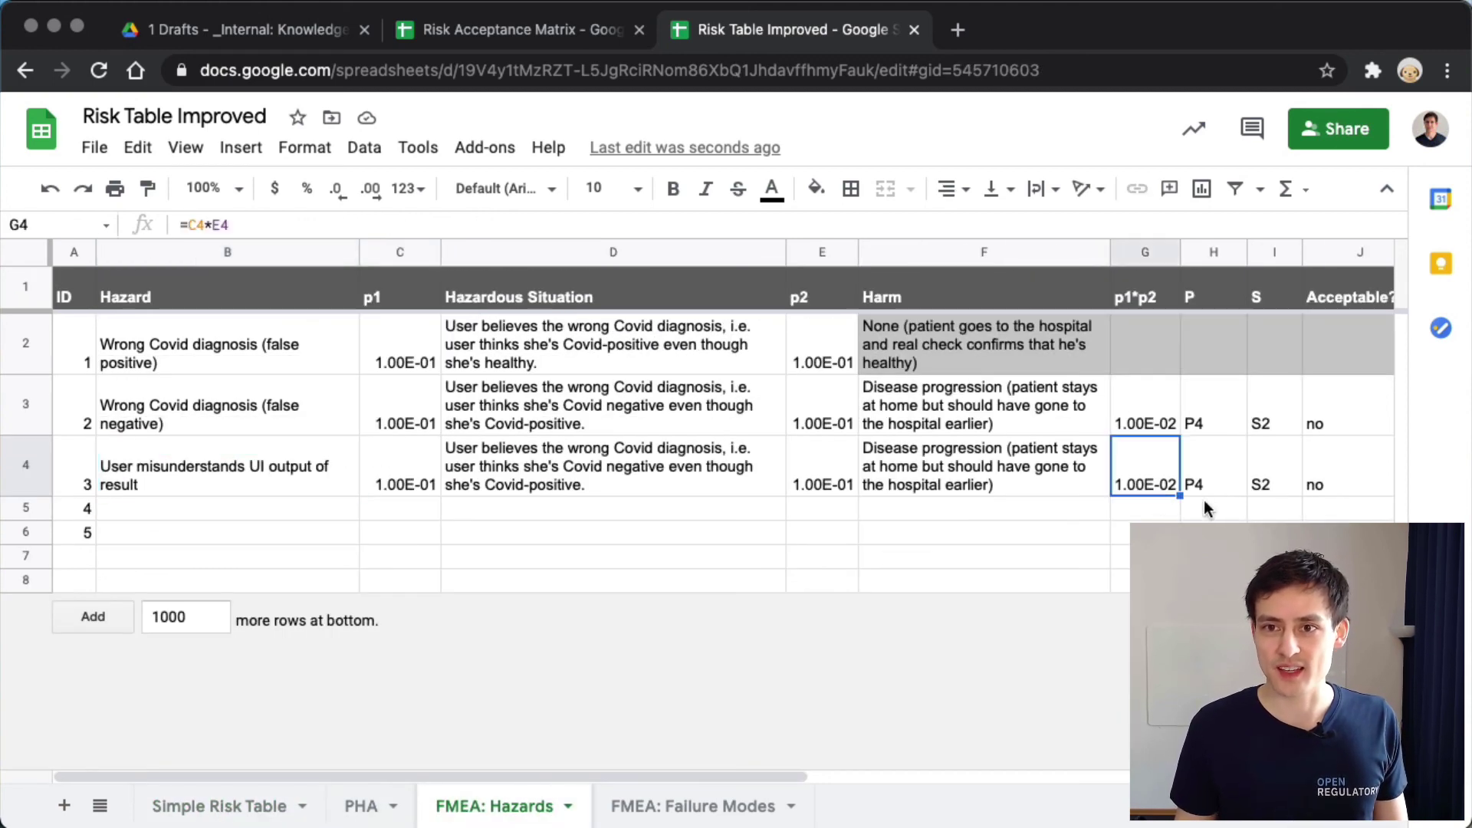
scroll(1204, 500, "right", 10)
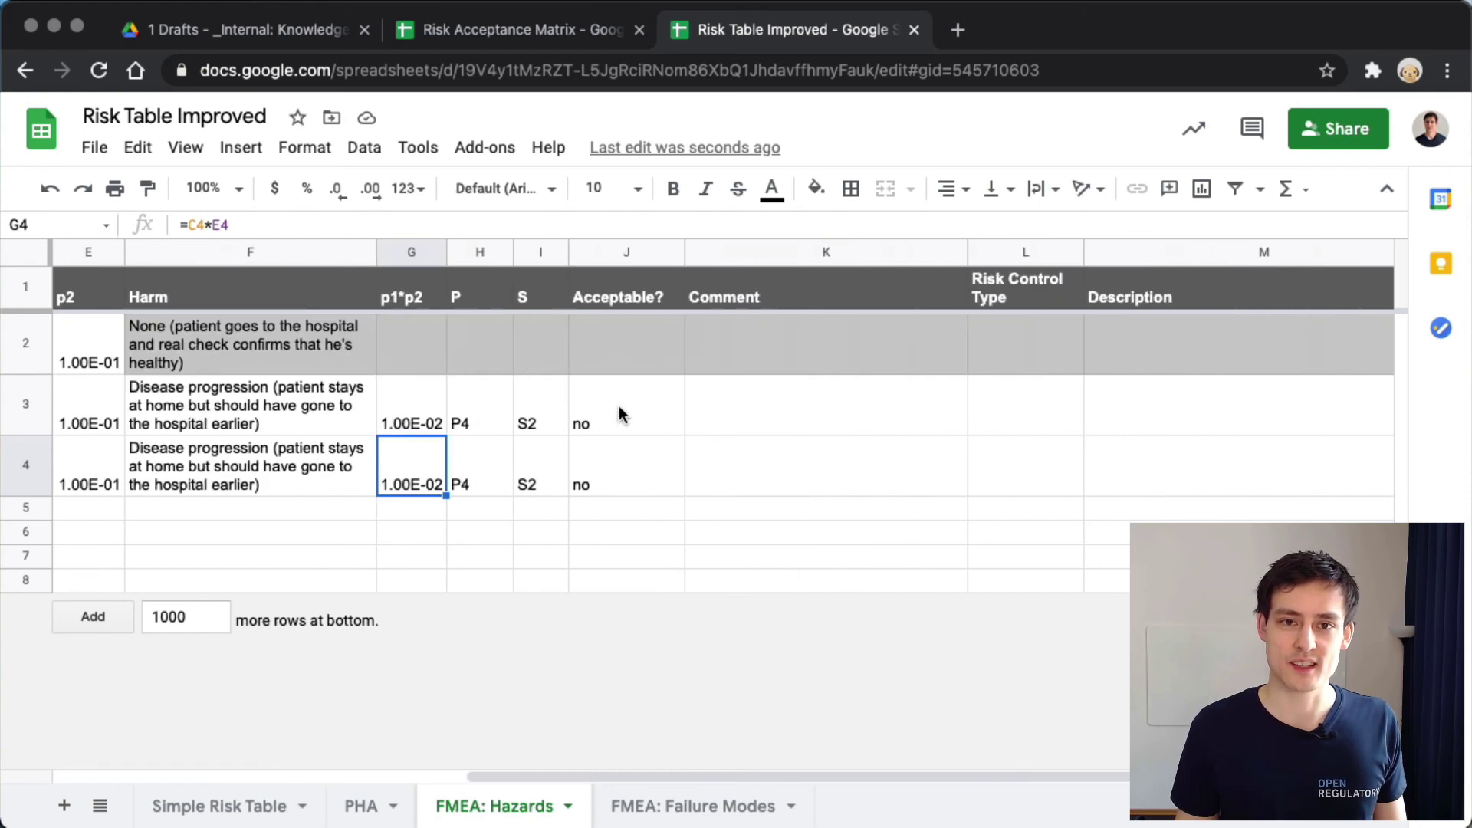
left_click_drag(619, 409, 603, 468)
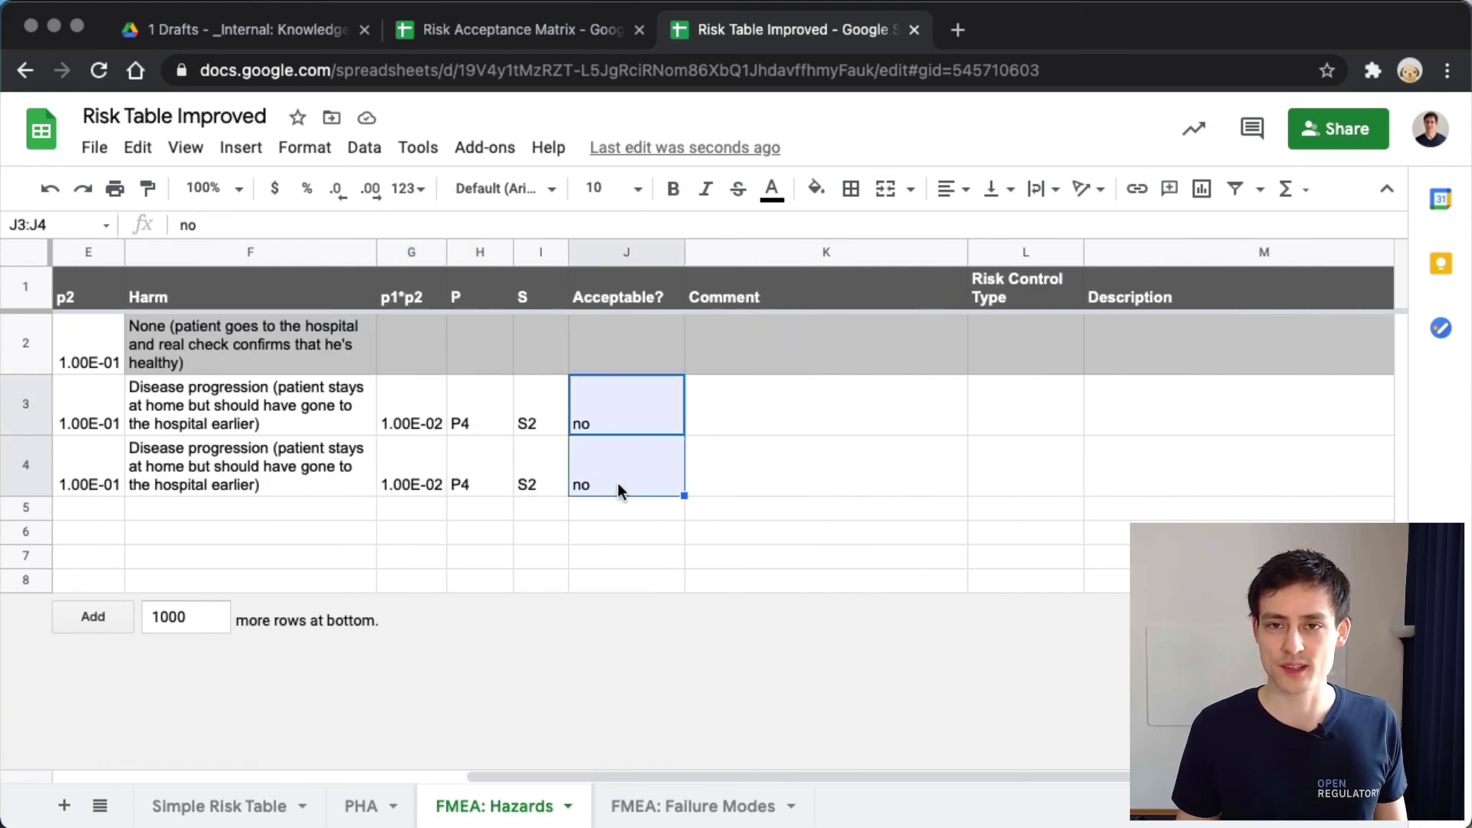
scroll(618, 488, "left", 10)
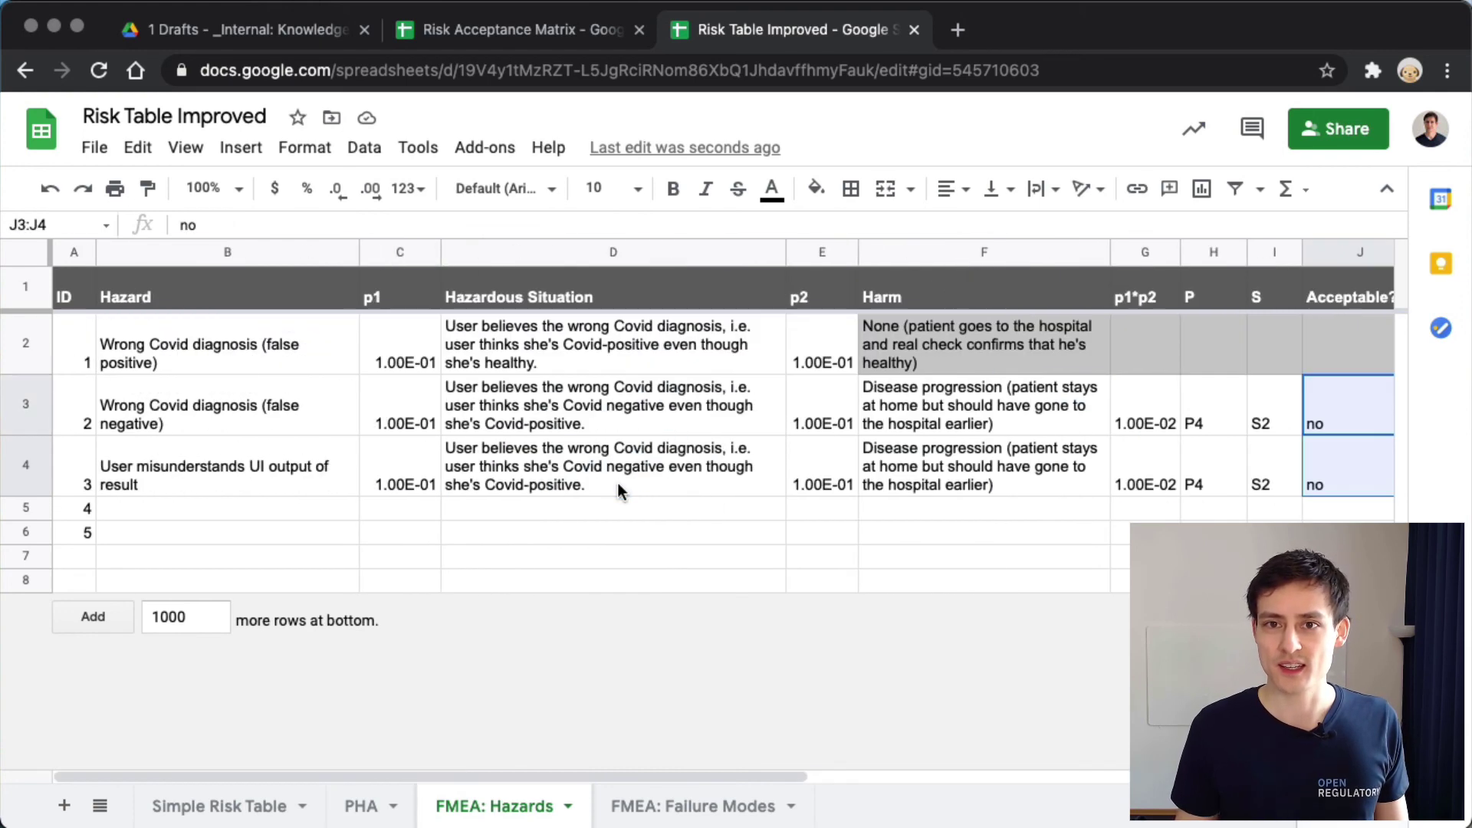
Copy the IT security failure mode from the simple risk table and select hazard 4's empty Hazard cell in the hazards FMEA
left_click(246, 816)
left_click(385, 572)
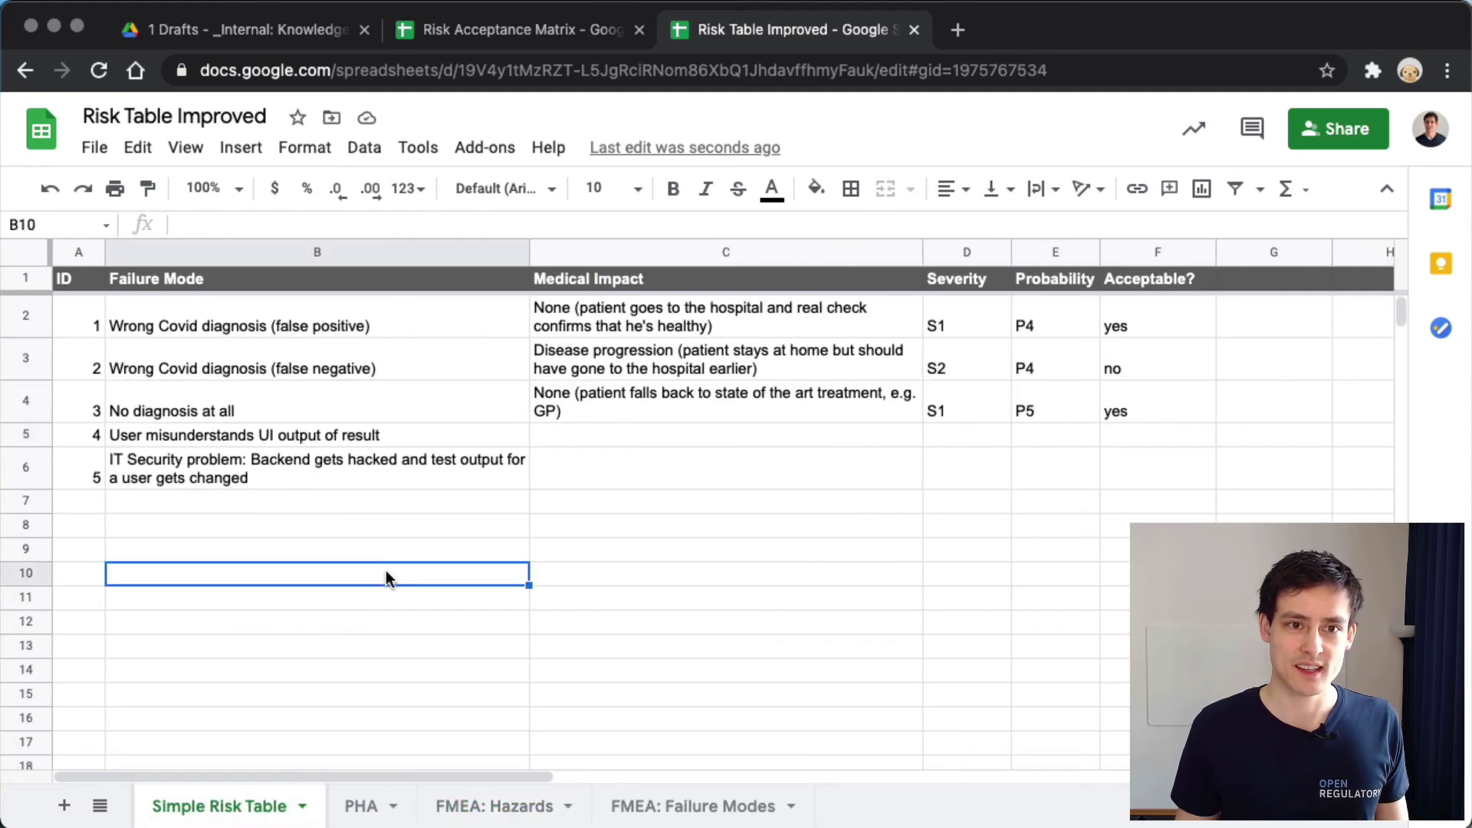
left_click(270, 472)
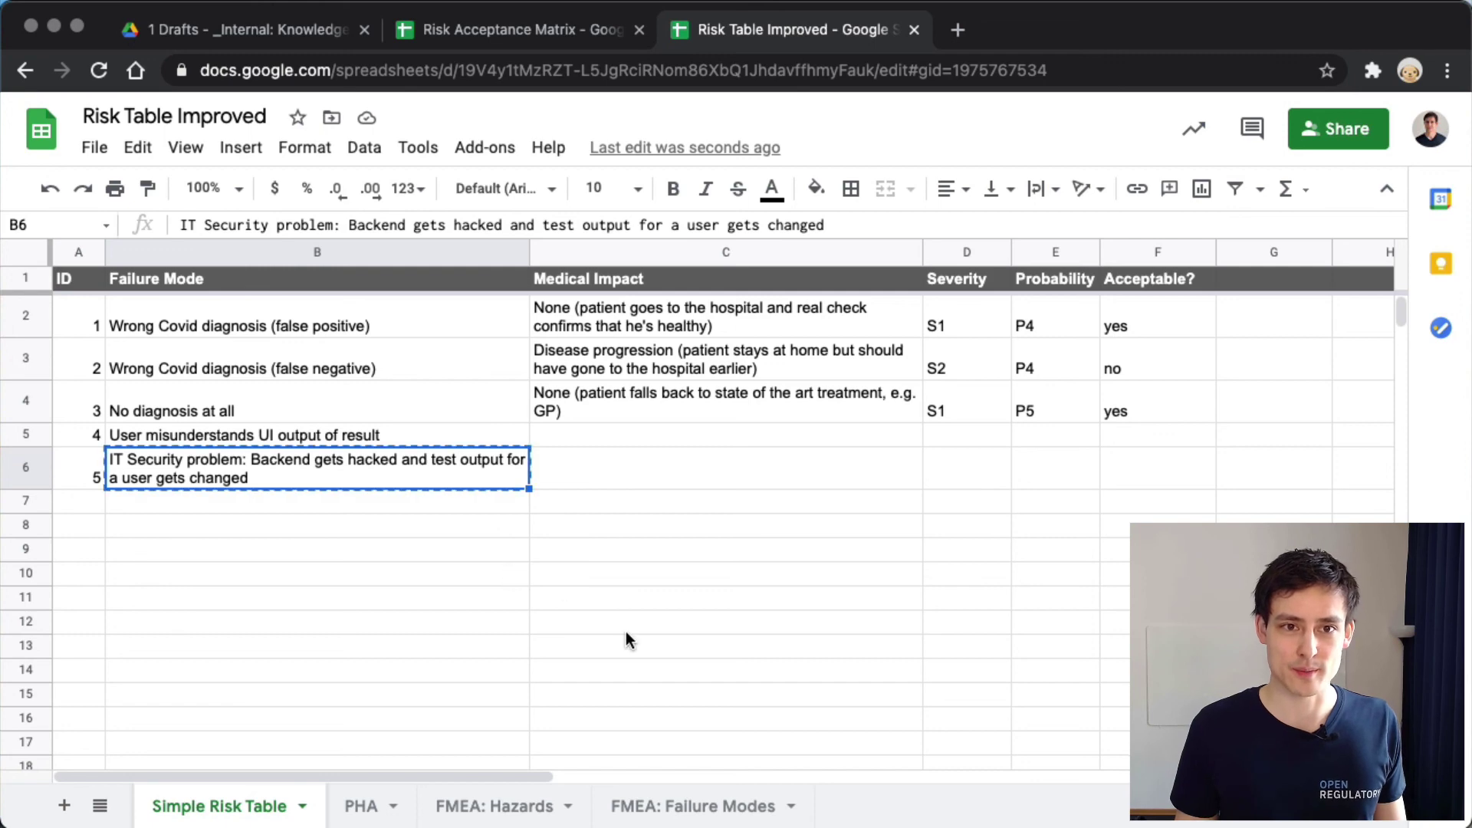
left_click(322, 509)
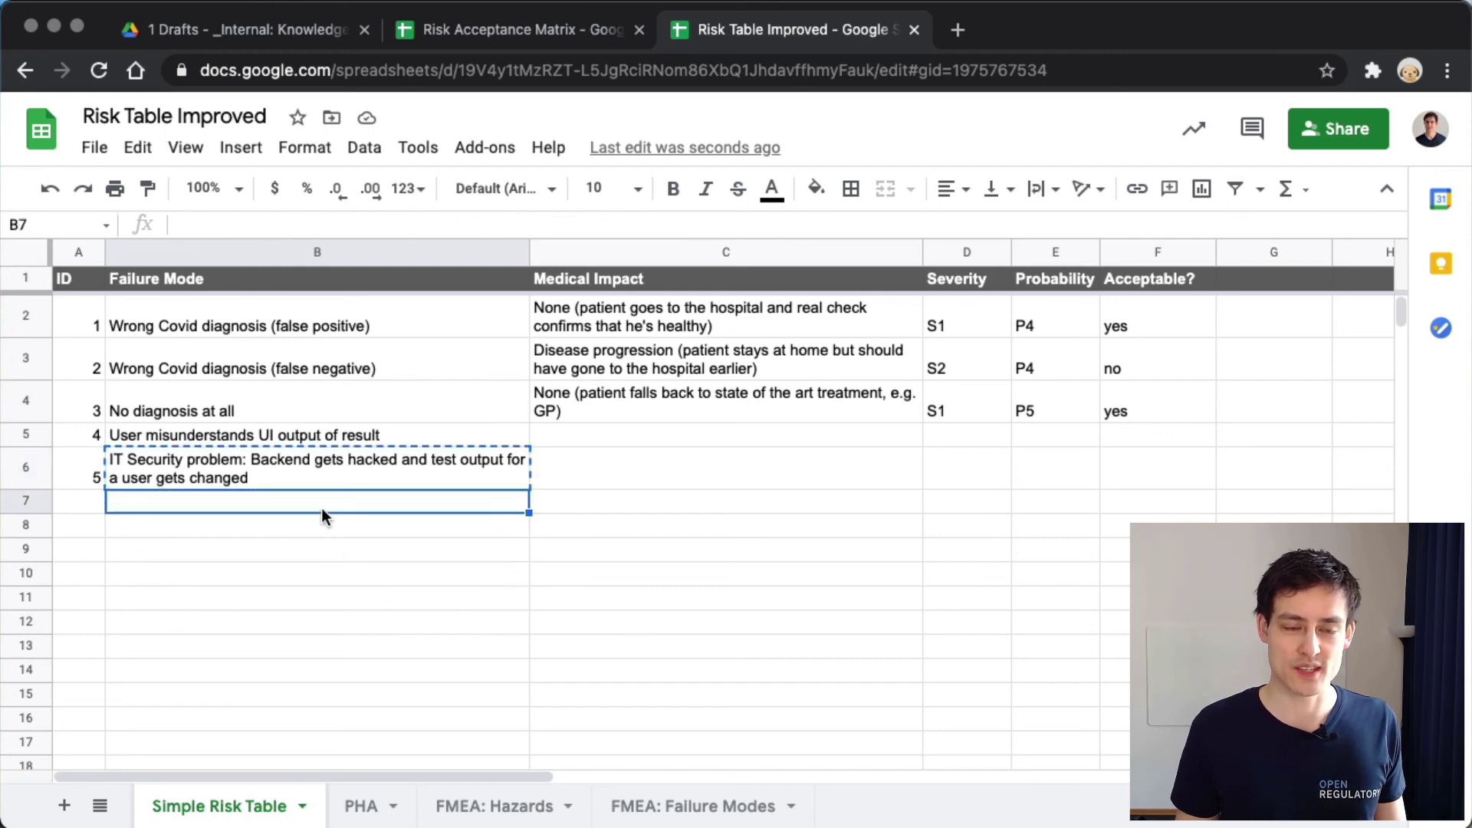
left_click(330, 468)
left_click(495, 807)
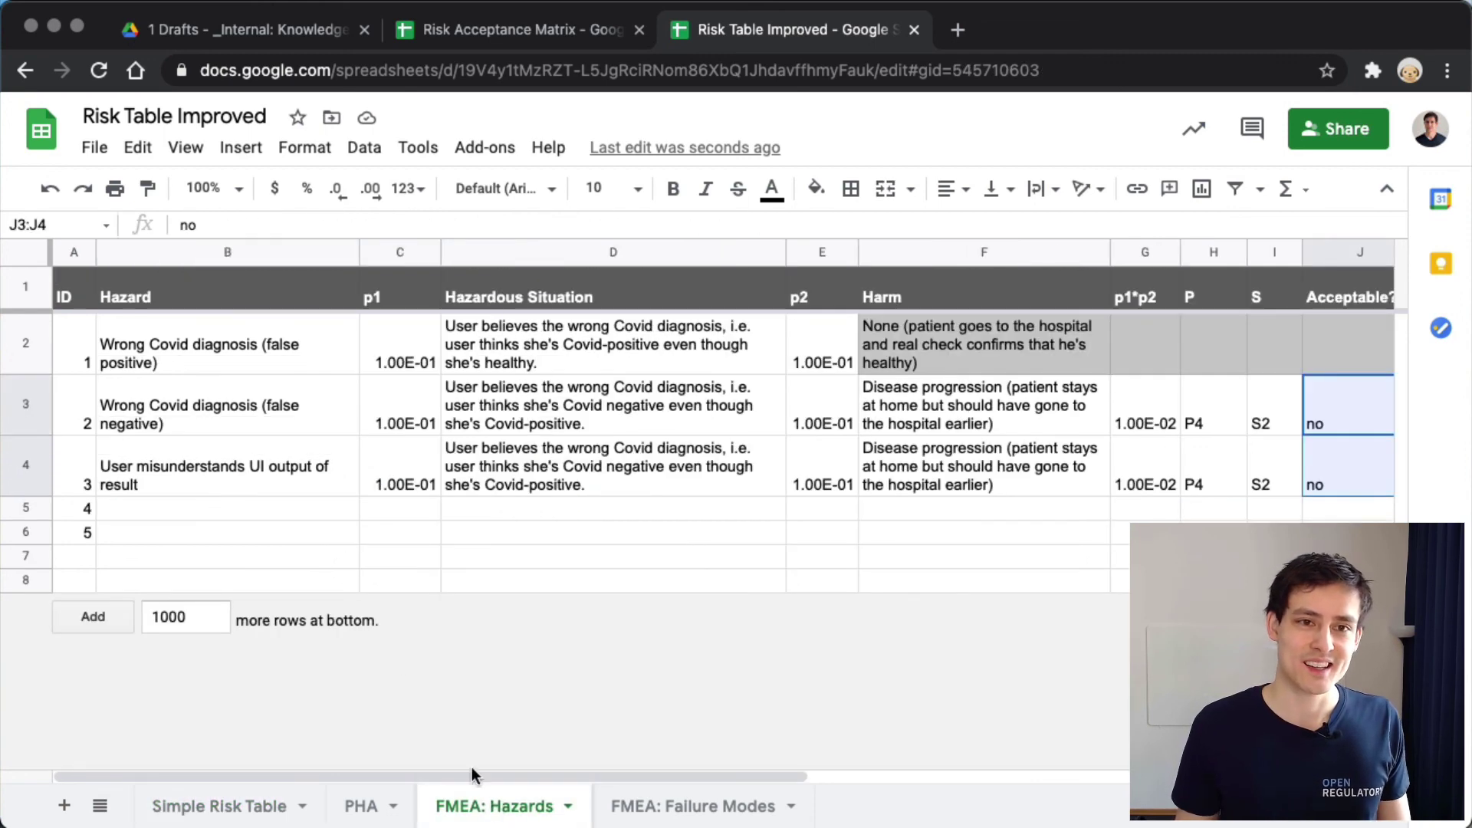
left_click(230, 506)
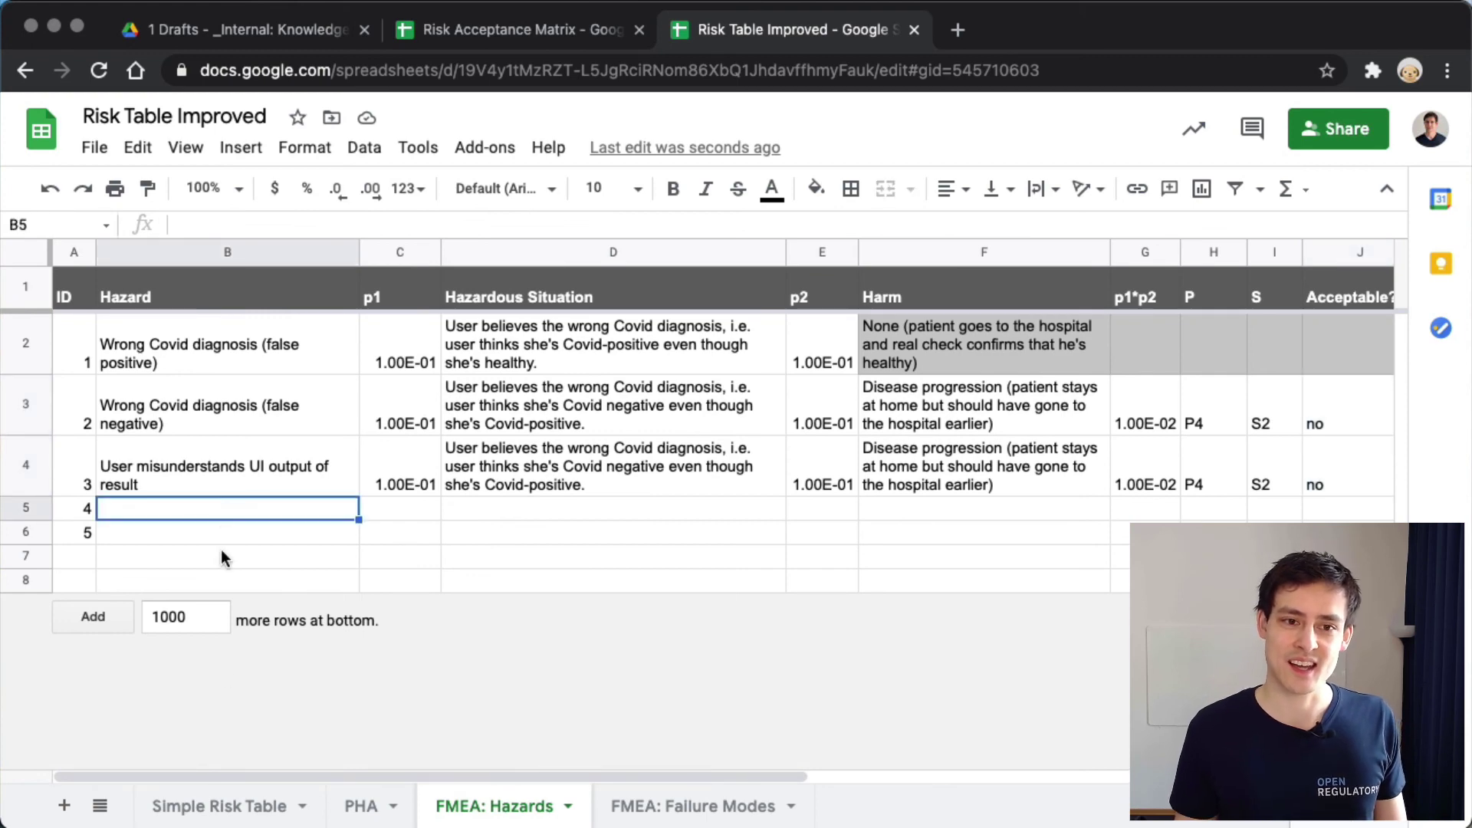
Compare the IT security failure mode in the simple risk table with the hazards already listed in the hazards FMEA
left_click(220, 807)
left_click(238, 498)
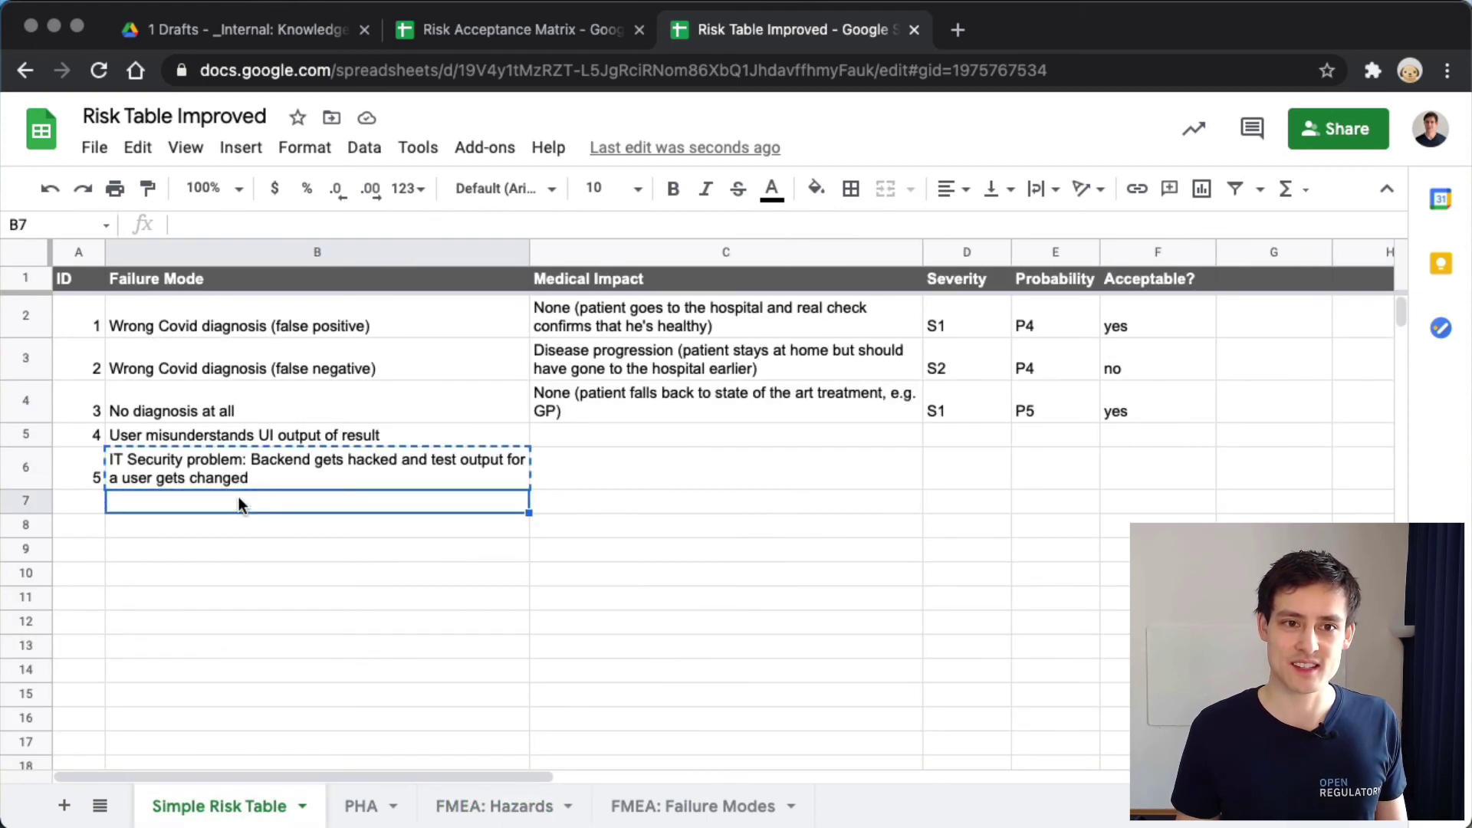
left_click(242, 470)
left_click(247, 511)
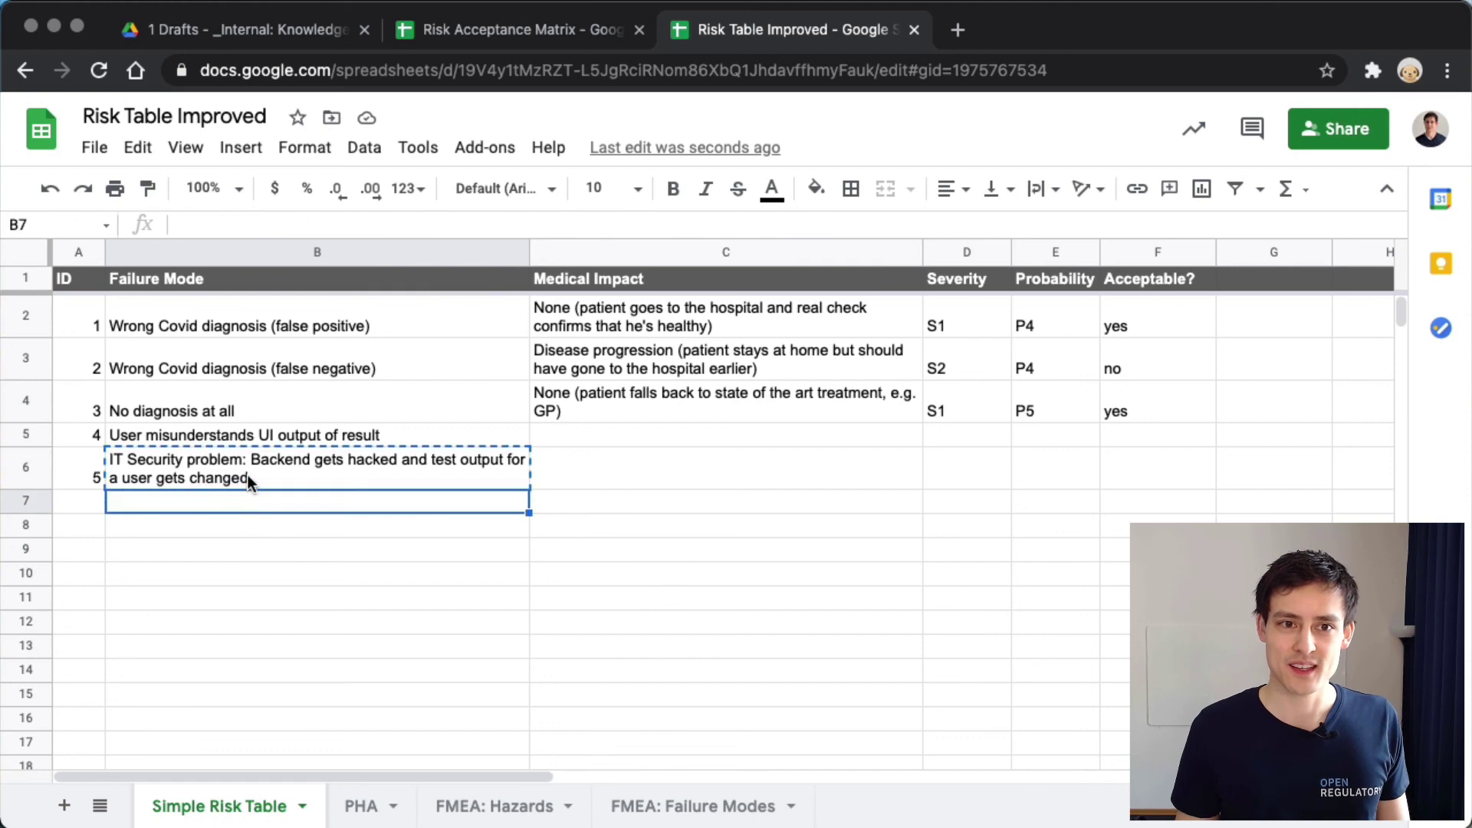
left_click(247, 476)
left_click(488, 807)
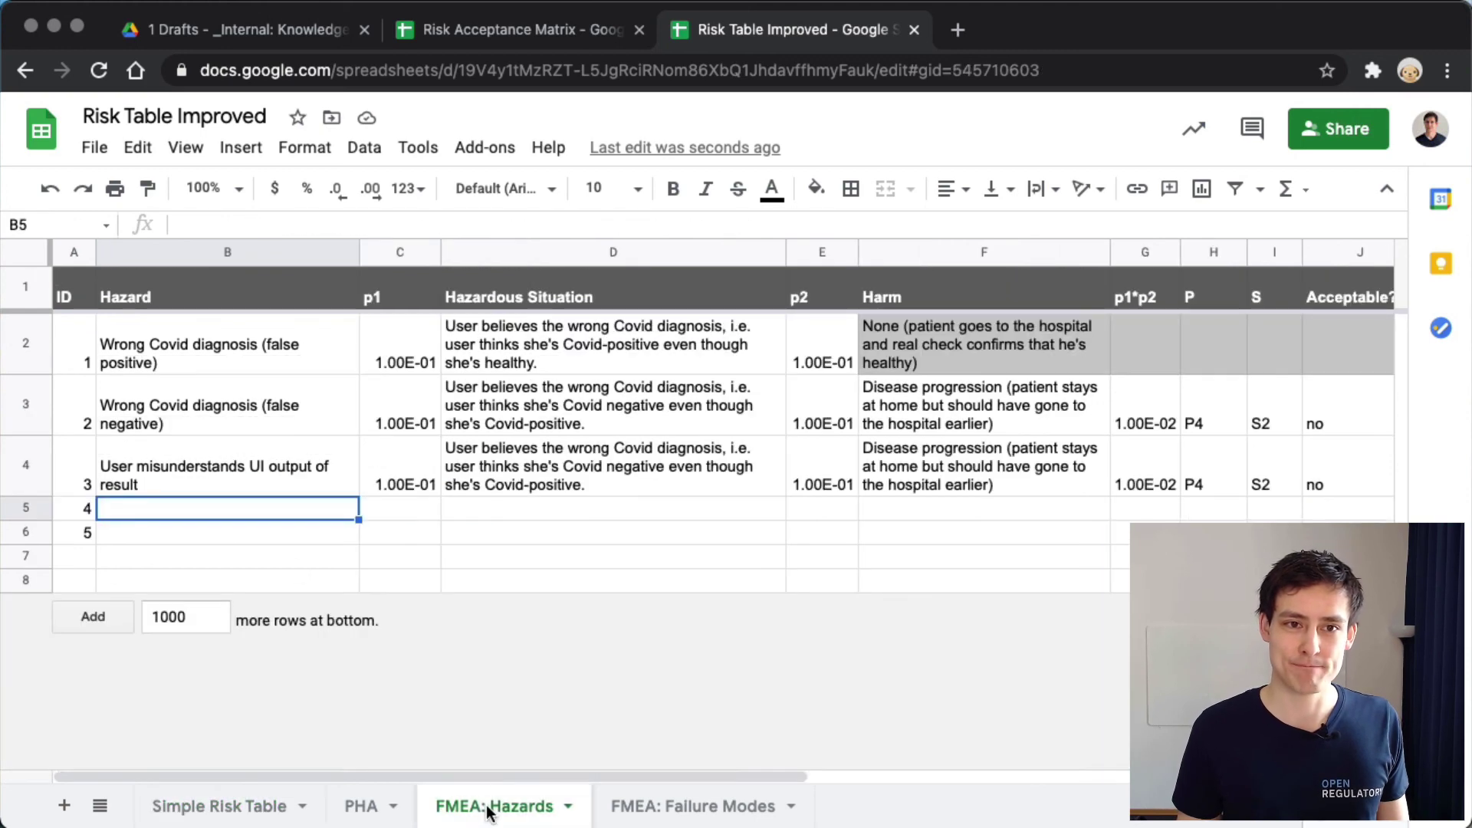
left_click(184, 528)
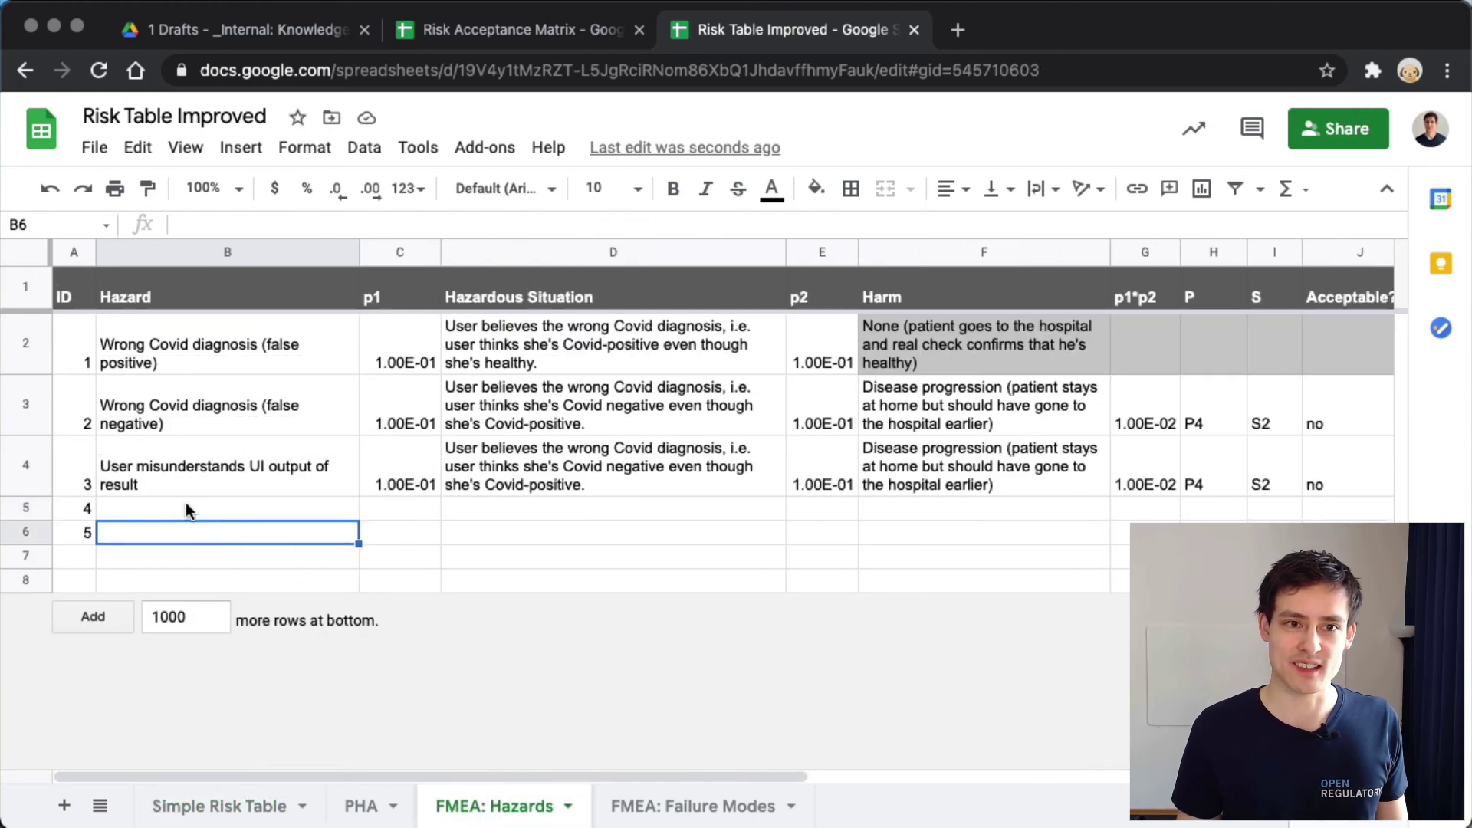
left_click(186, 503)
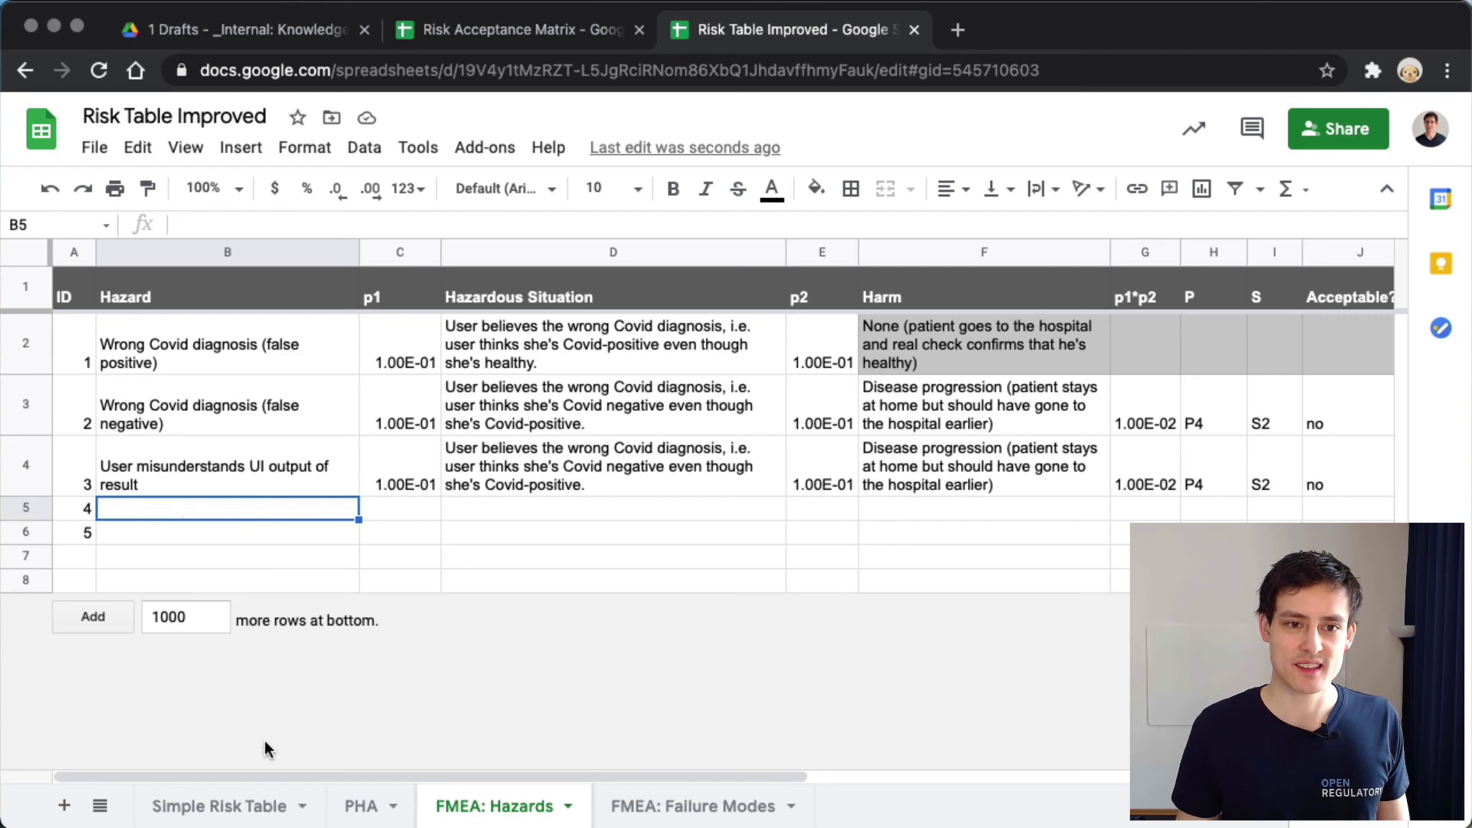
left_click(244, 816)
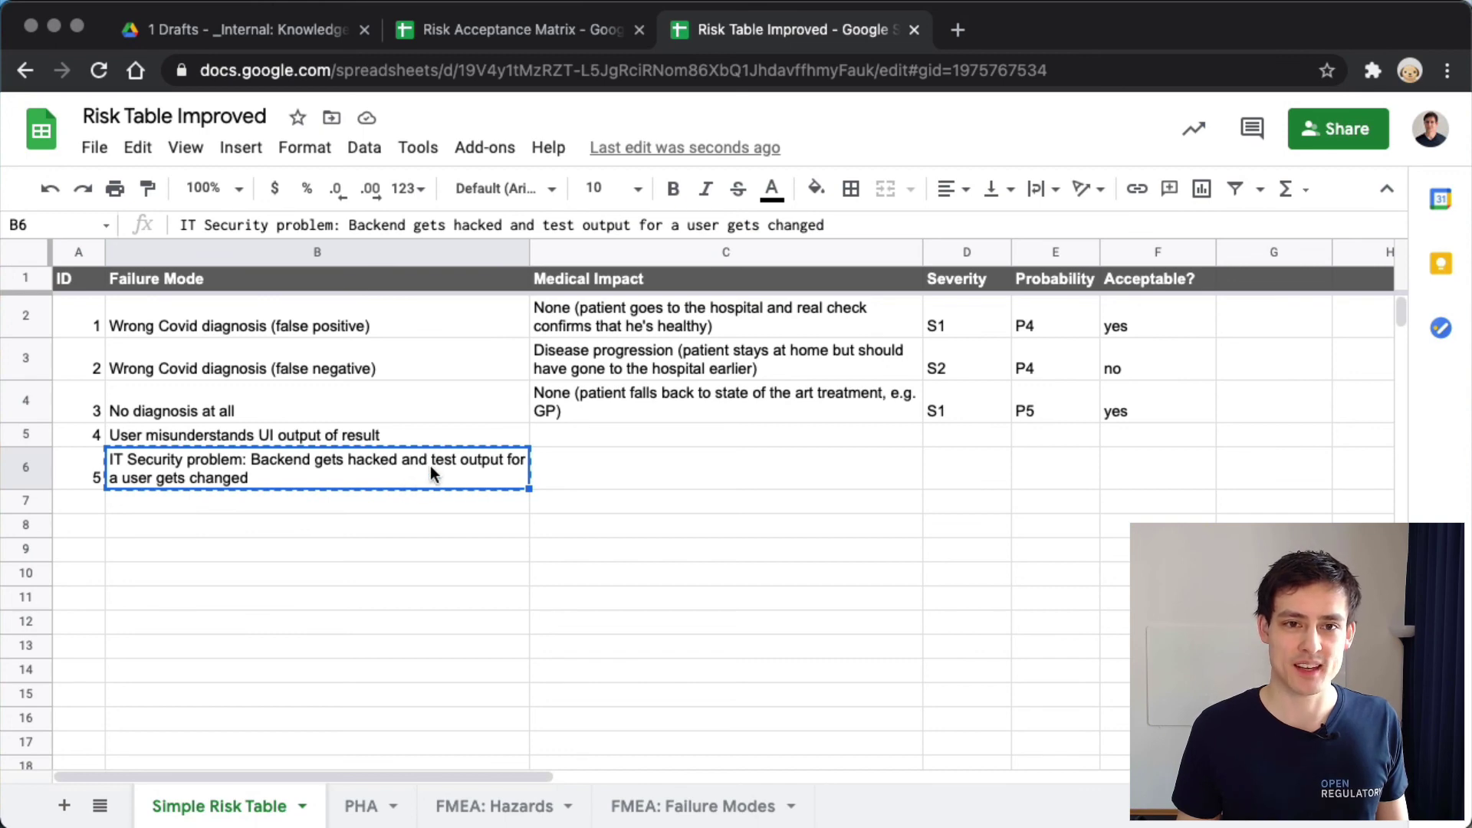
left_click(497, 805)
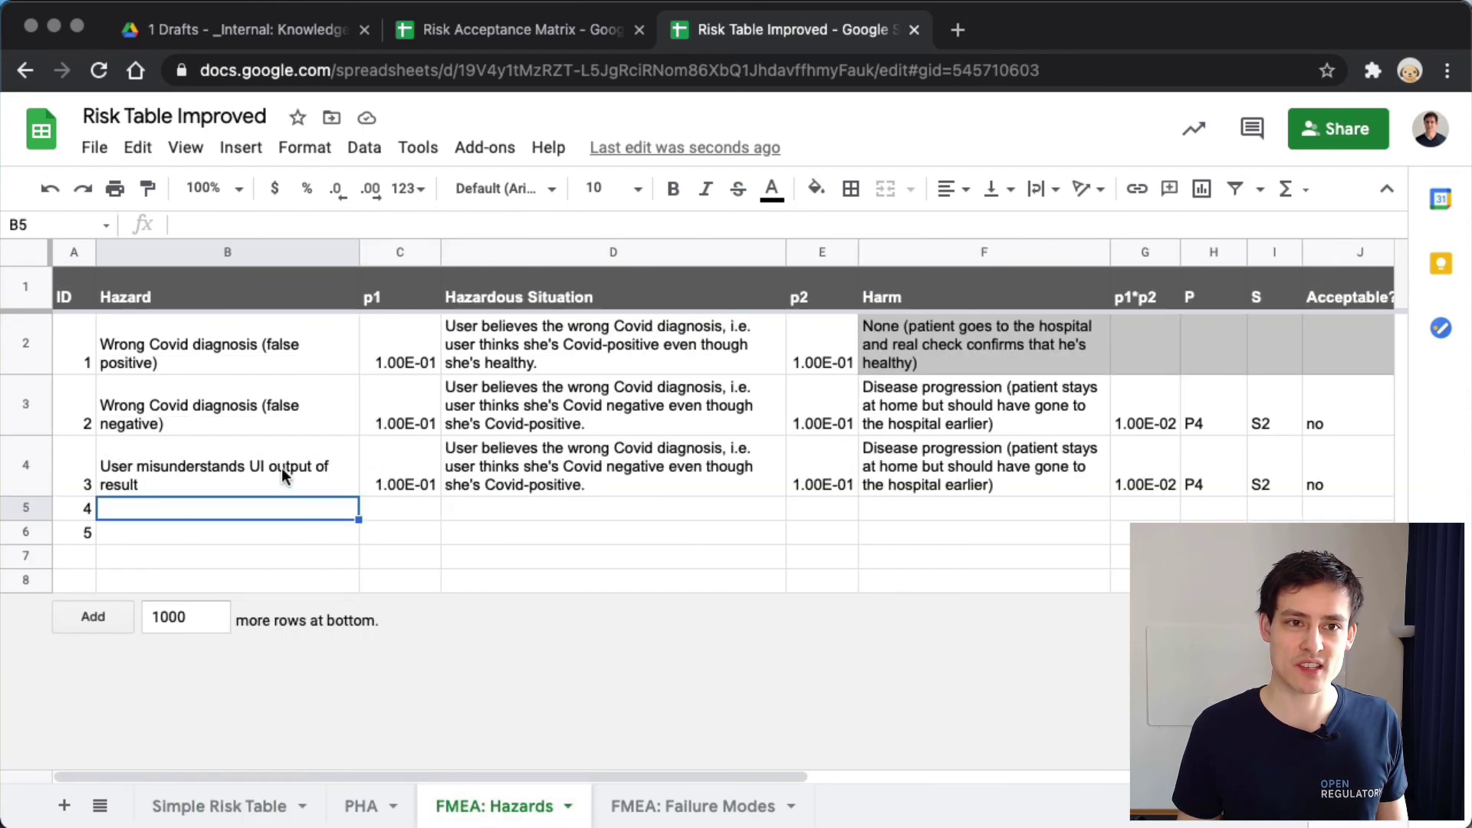
left_click_drag(165, 338, 151, 407)
left_click(246, 802)
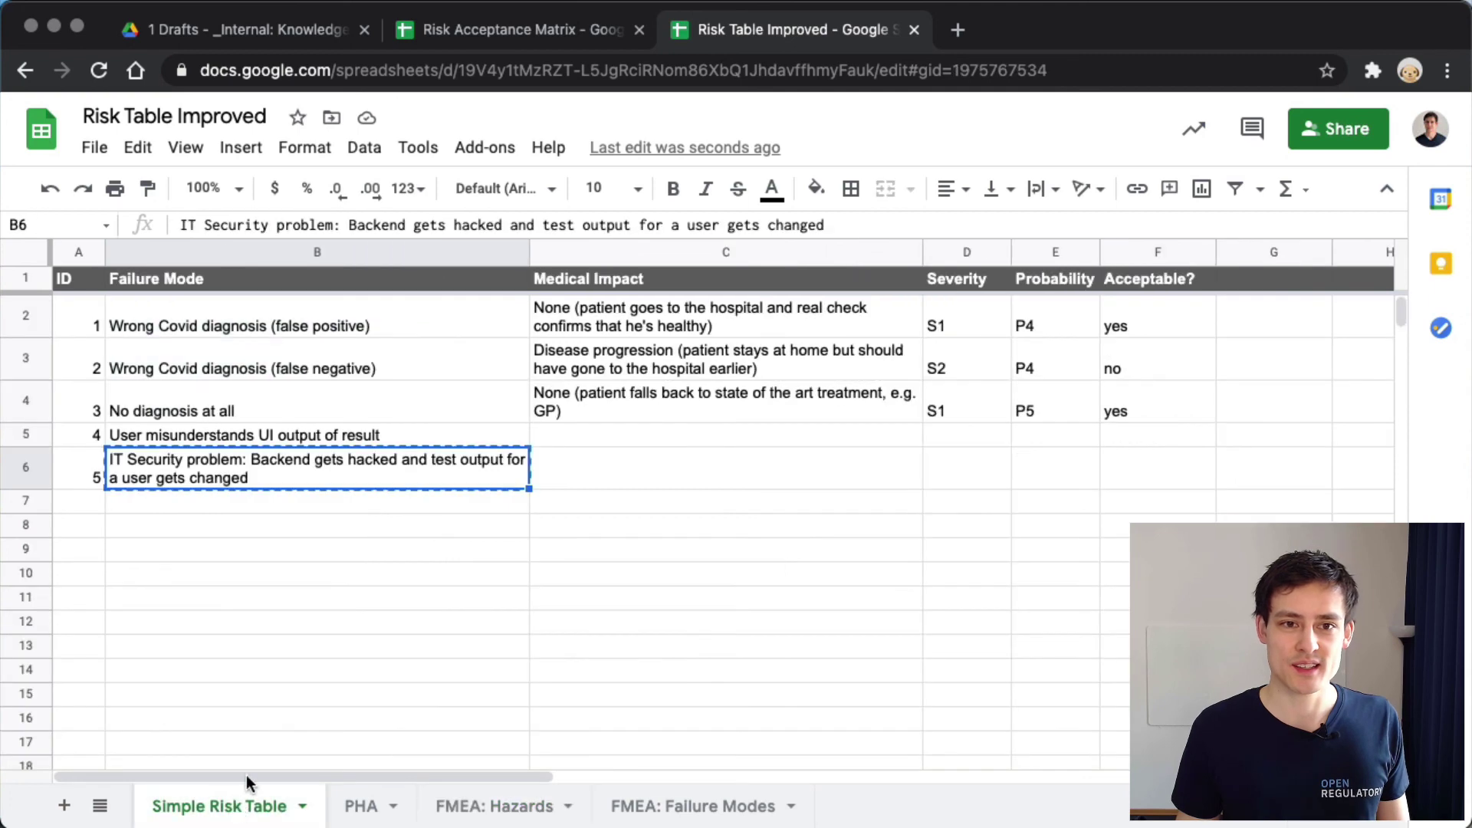